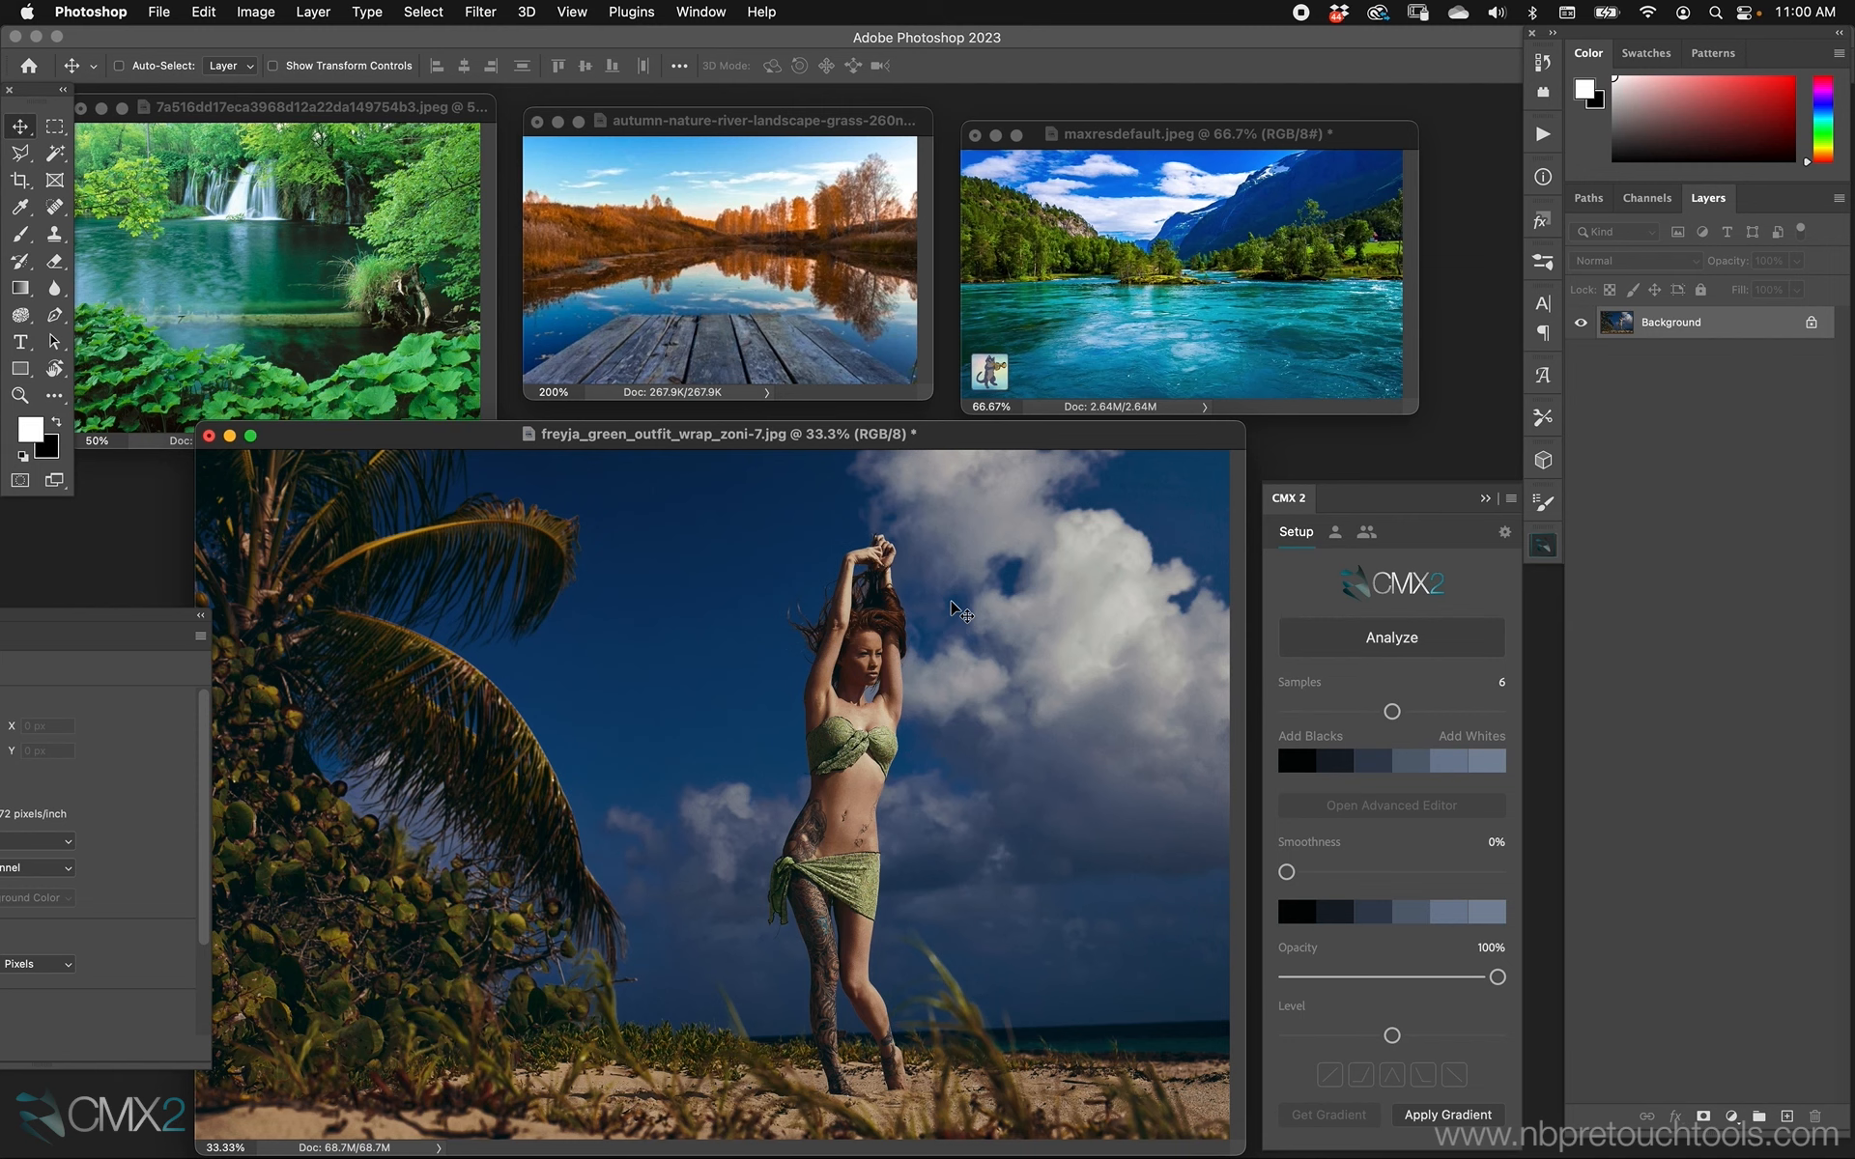
# Set the number of color samples to 5 and analyze the colors of maxresdefault.jpeg.
pyautogui.moveTo(1085, 130); pyautogui.dragTo(1099, 114)
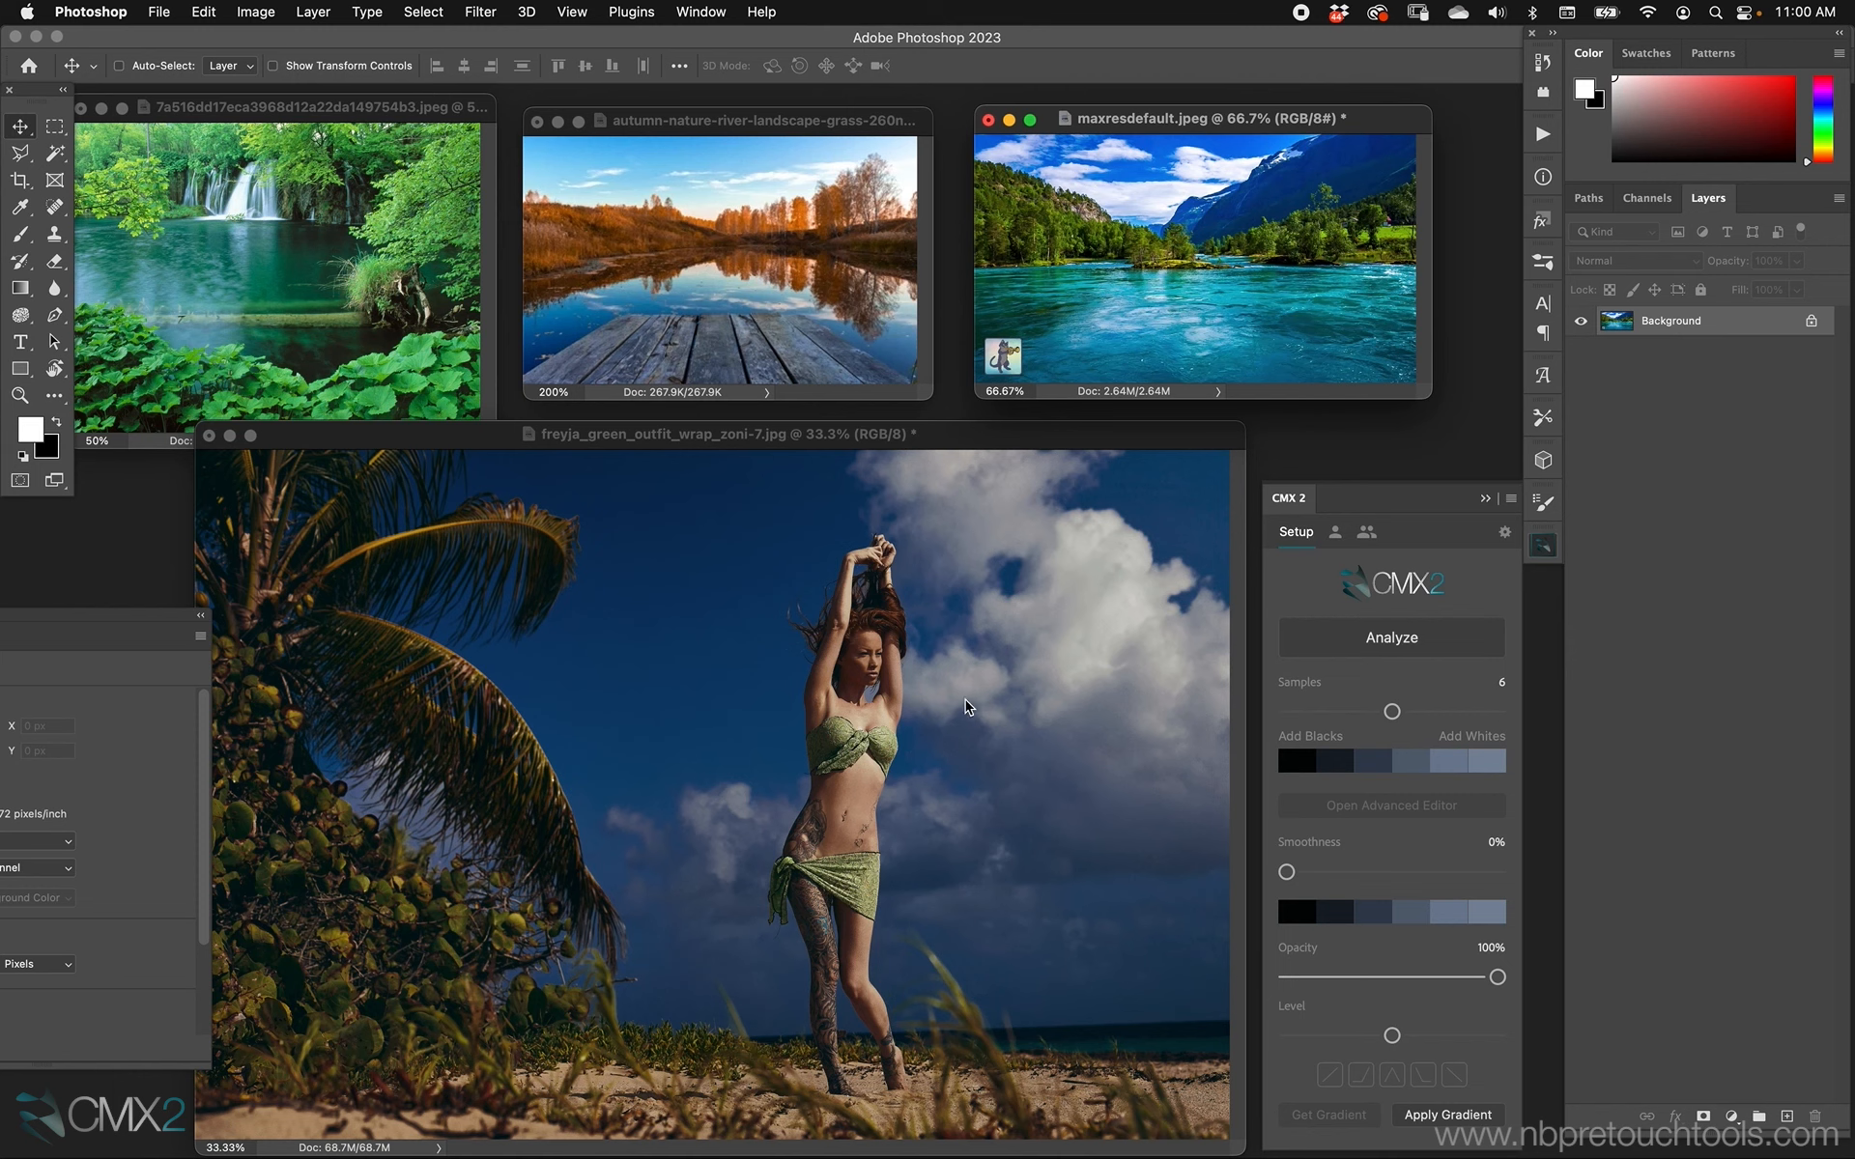
pyautogui.moveTo(1391, 711); pyautogui.dragTo(1365, 711)
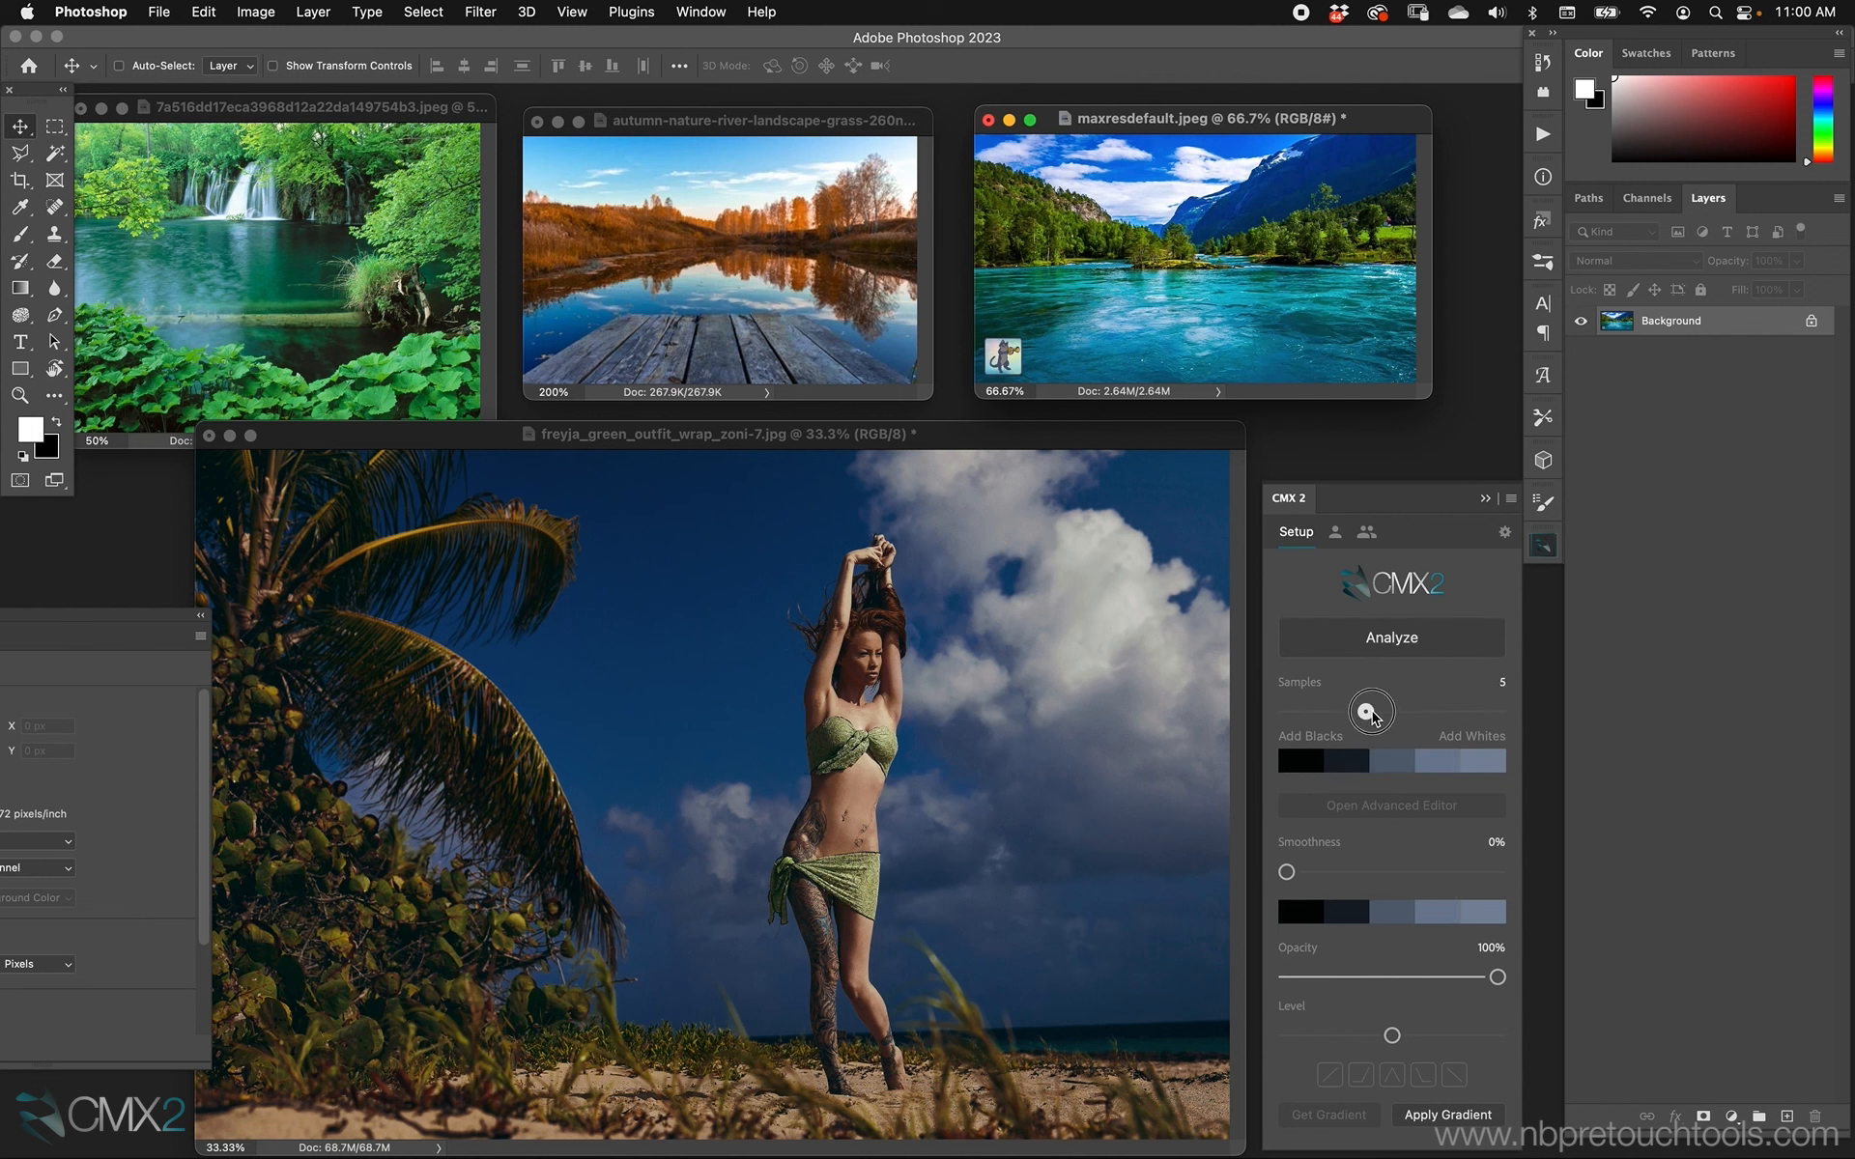
pyautogui.moveTo(1294, 123)
pyautogui.mouseDown()
pyautogui.moveTo(1305, 111)
pyautogui.moveTo(1292, 127)
pyautogui.mouseUp()
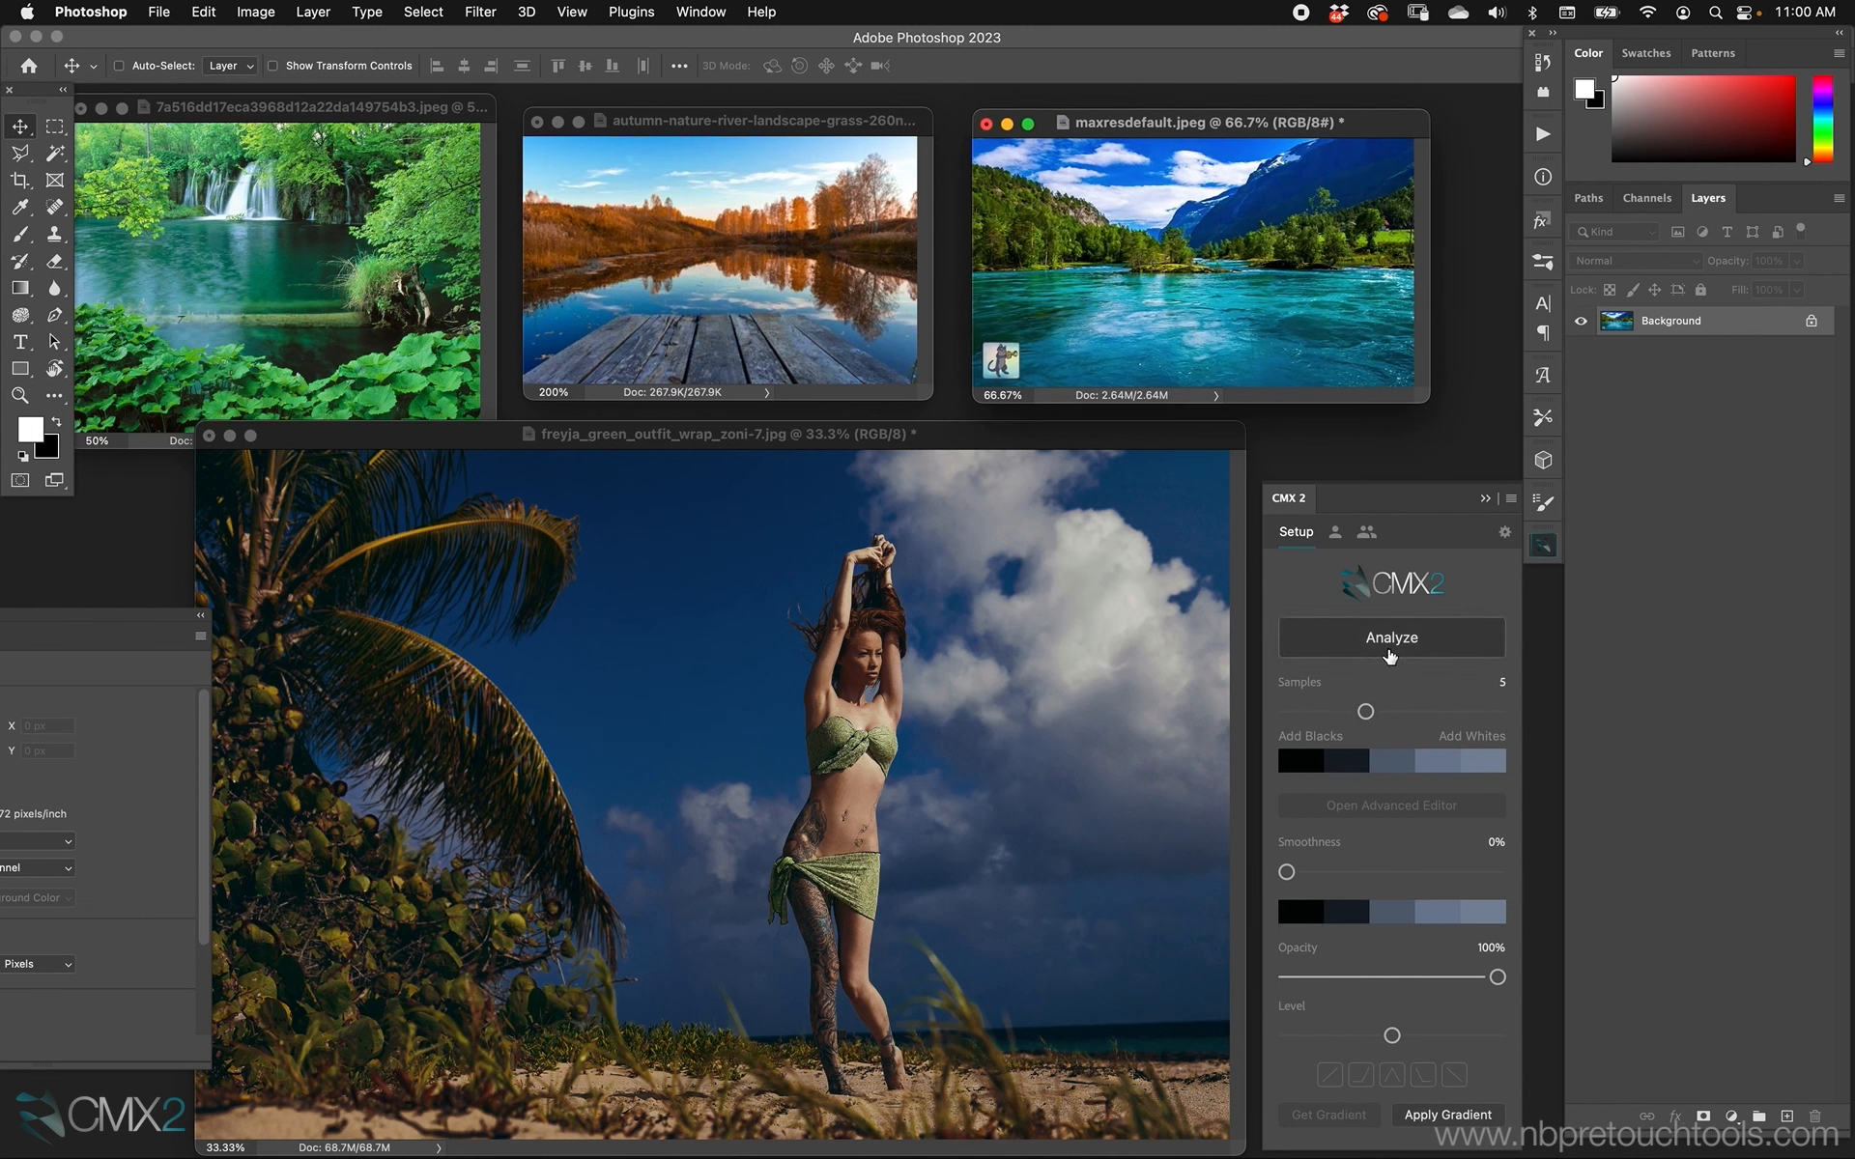
pyautogui.click(1391, 652)
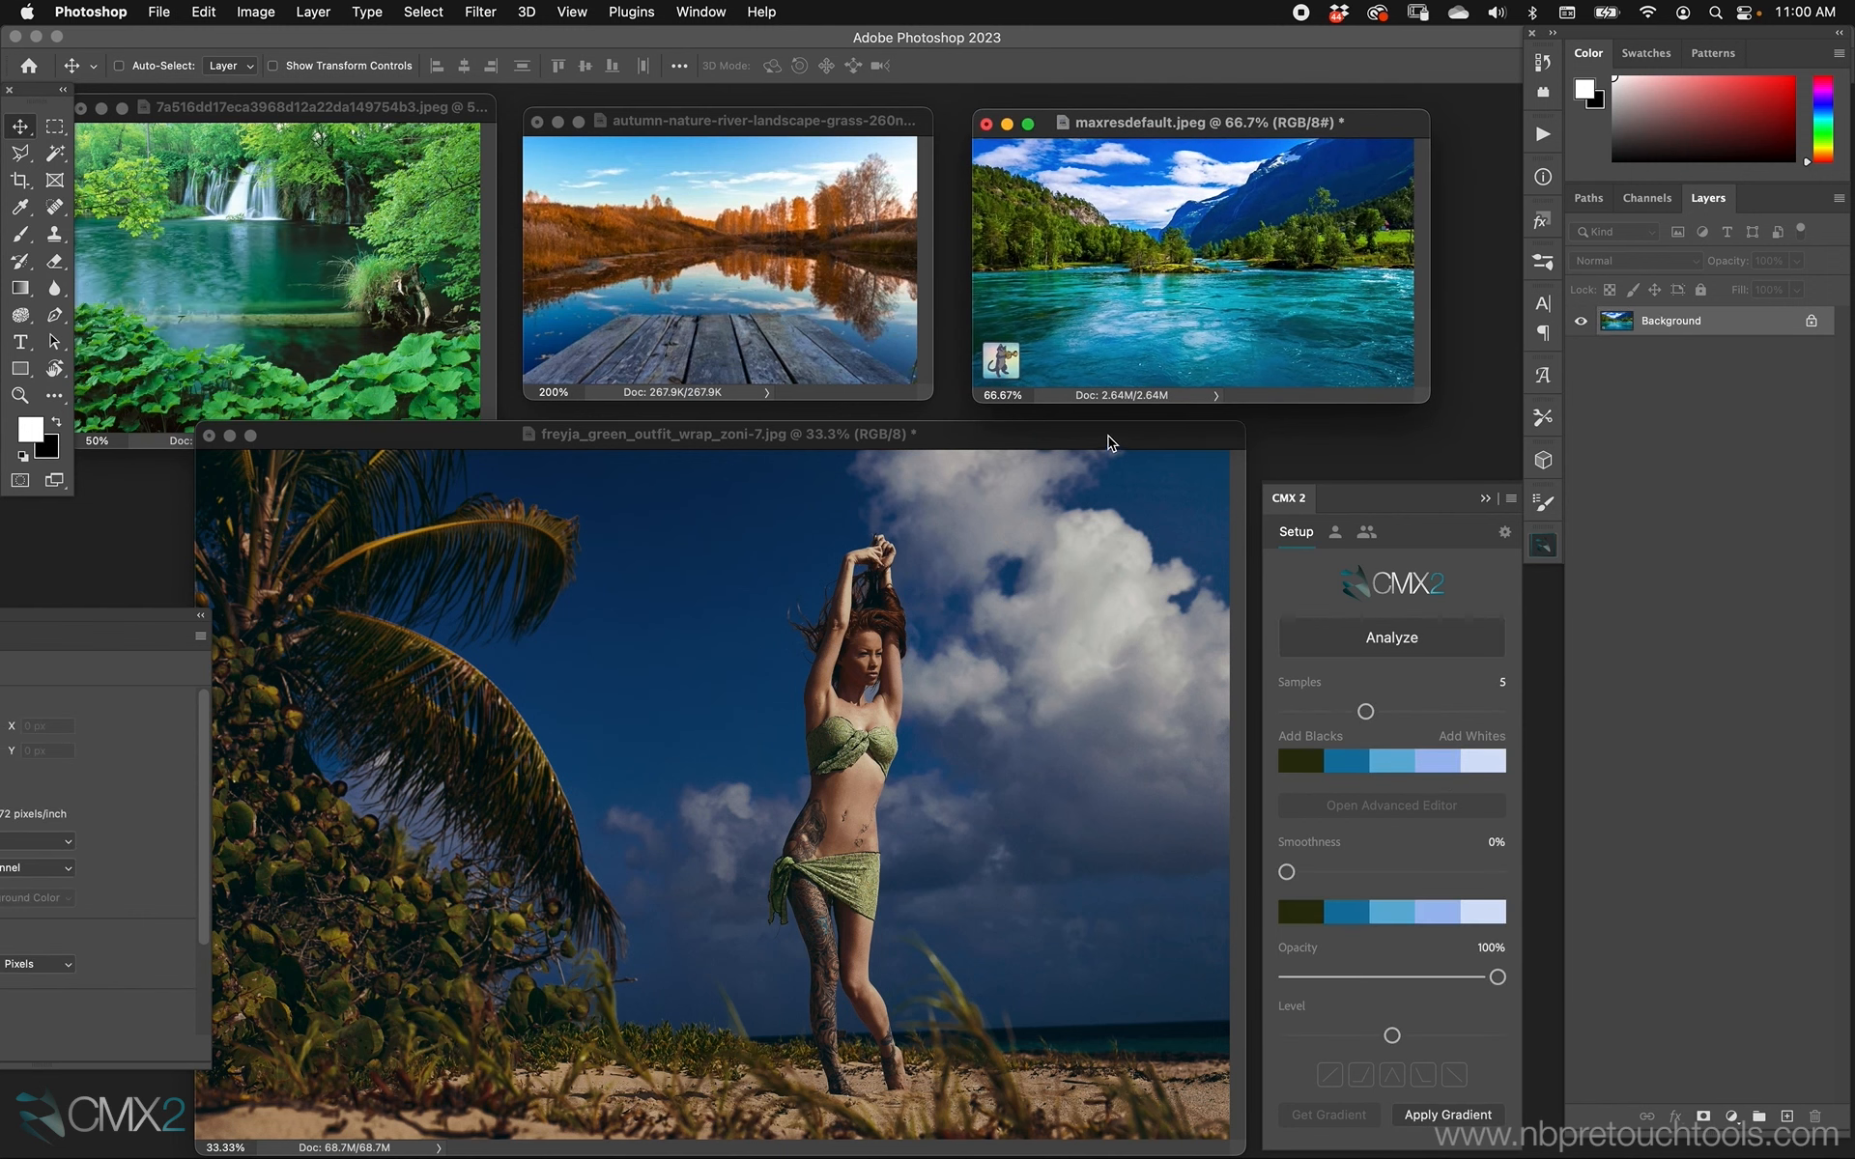
# Apply the river image's palette to the beach portrait at 50% opacity and toggle the CMX 2 group's visibility to compare.
pyautogui.click(1108, 443)
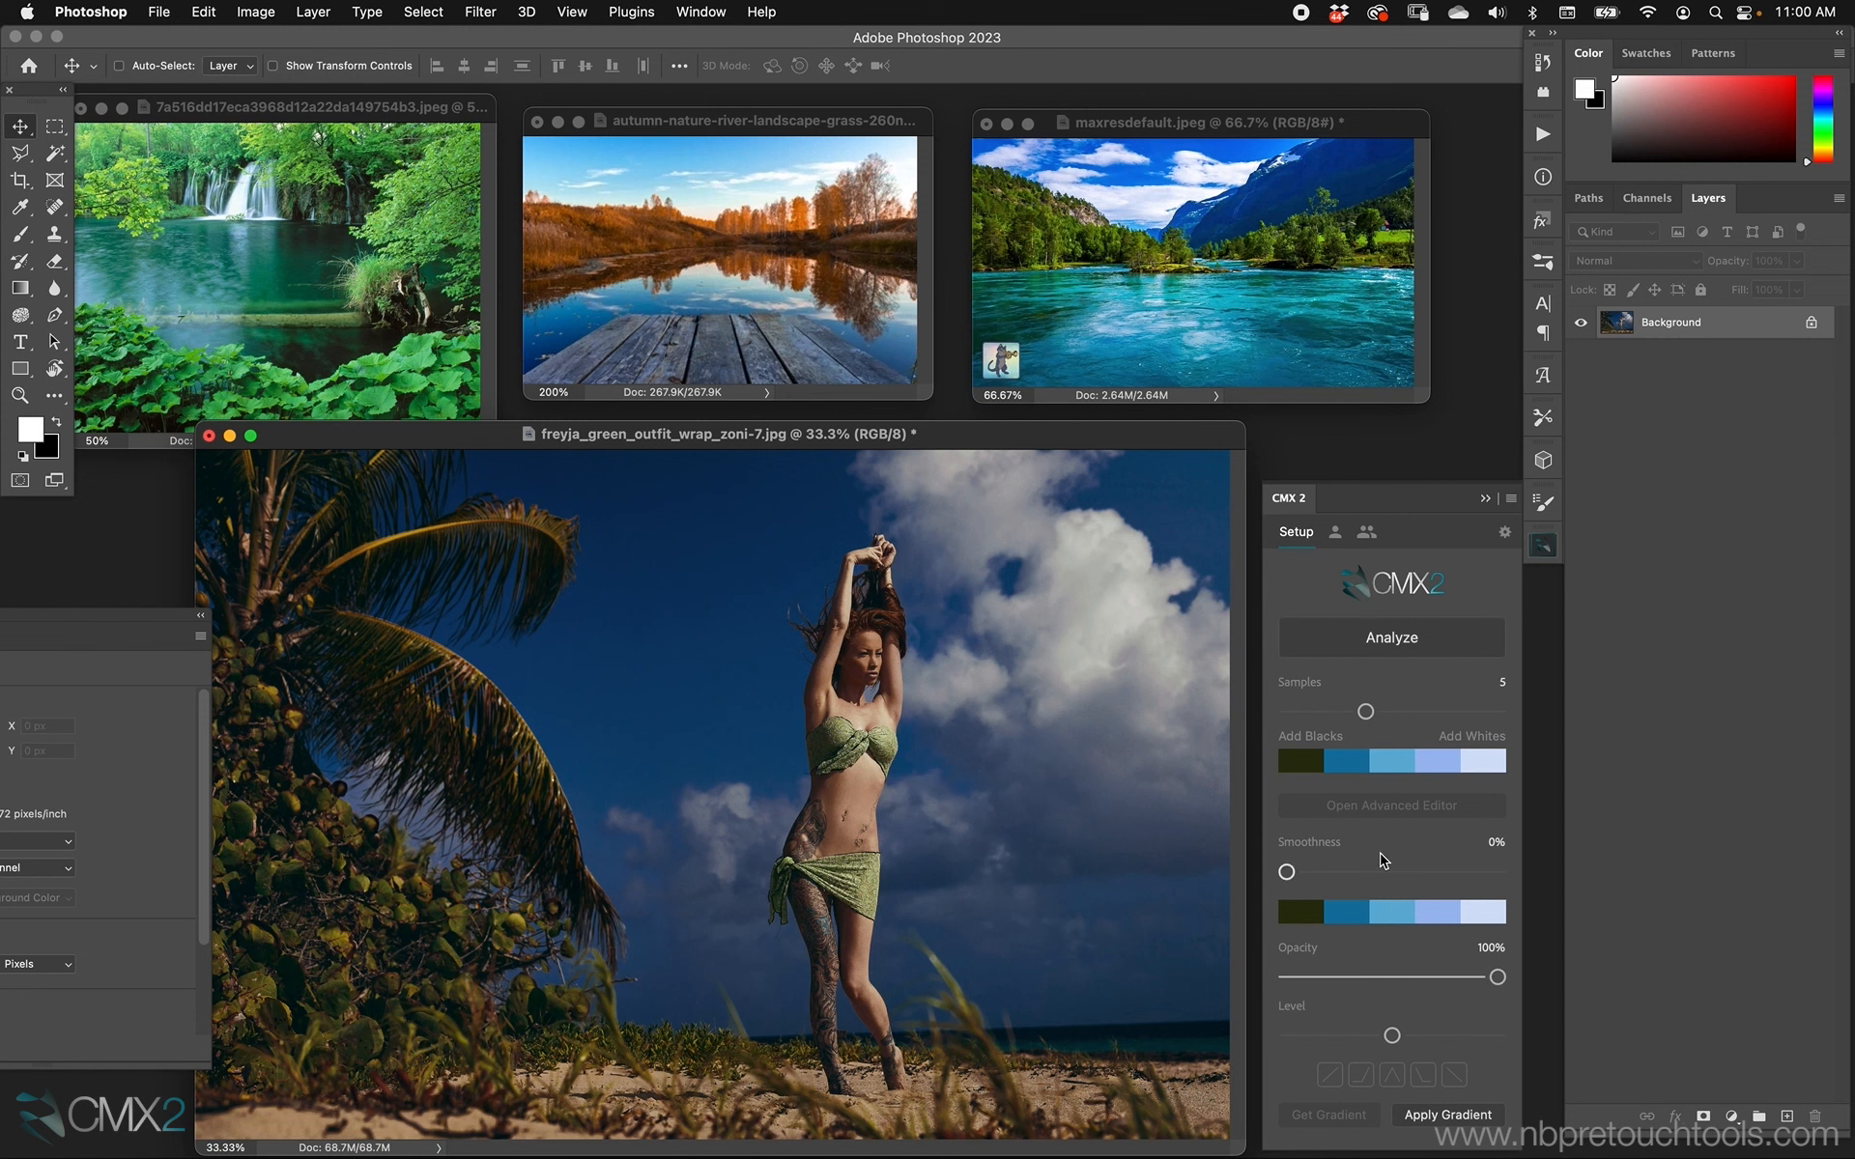
pyautogui.click(1446, 1112)
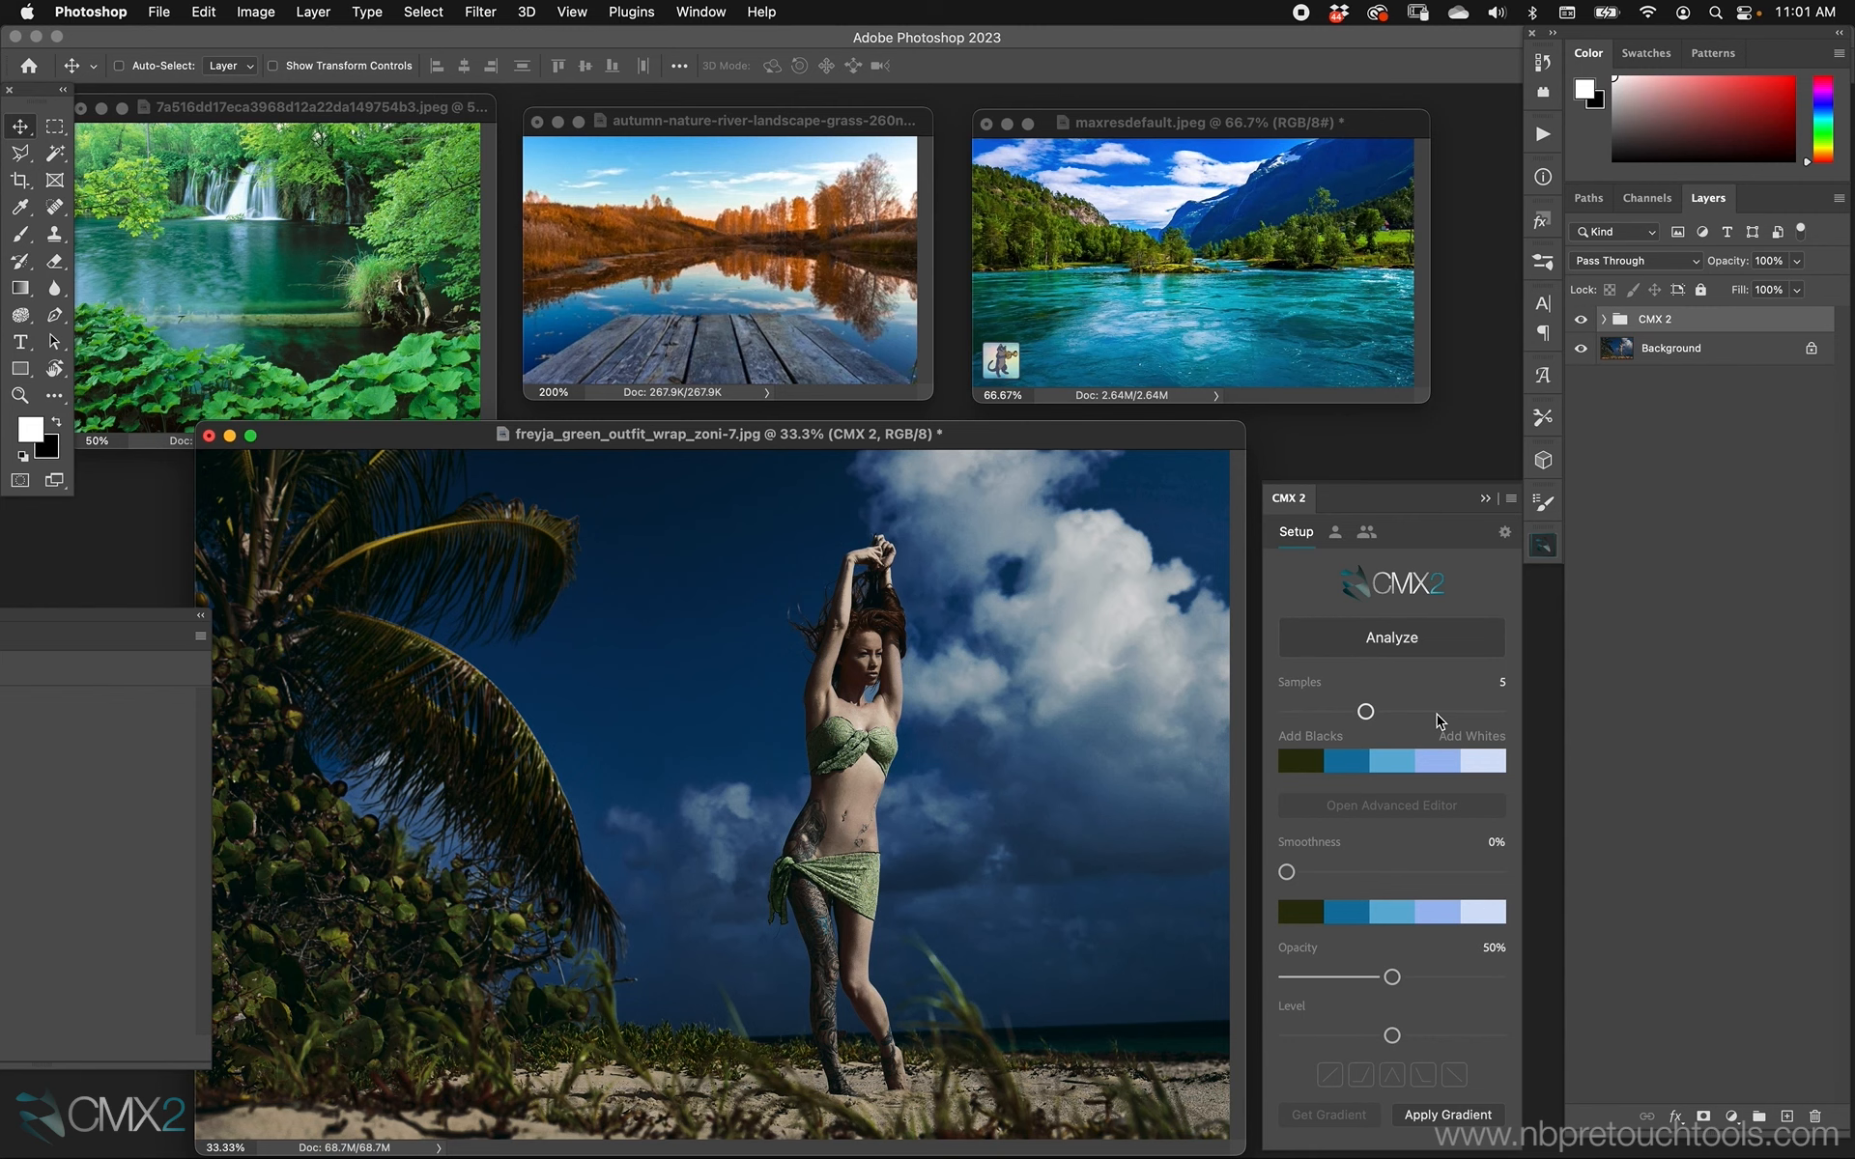
pyautogui.click(1581, 320)
pyautogui.click(1580, 320)
# Analyze the colors of the green waterfall image and apply its palette to the beach portrait.
pyautogui.click(326, 112)
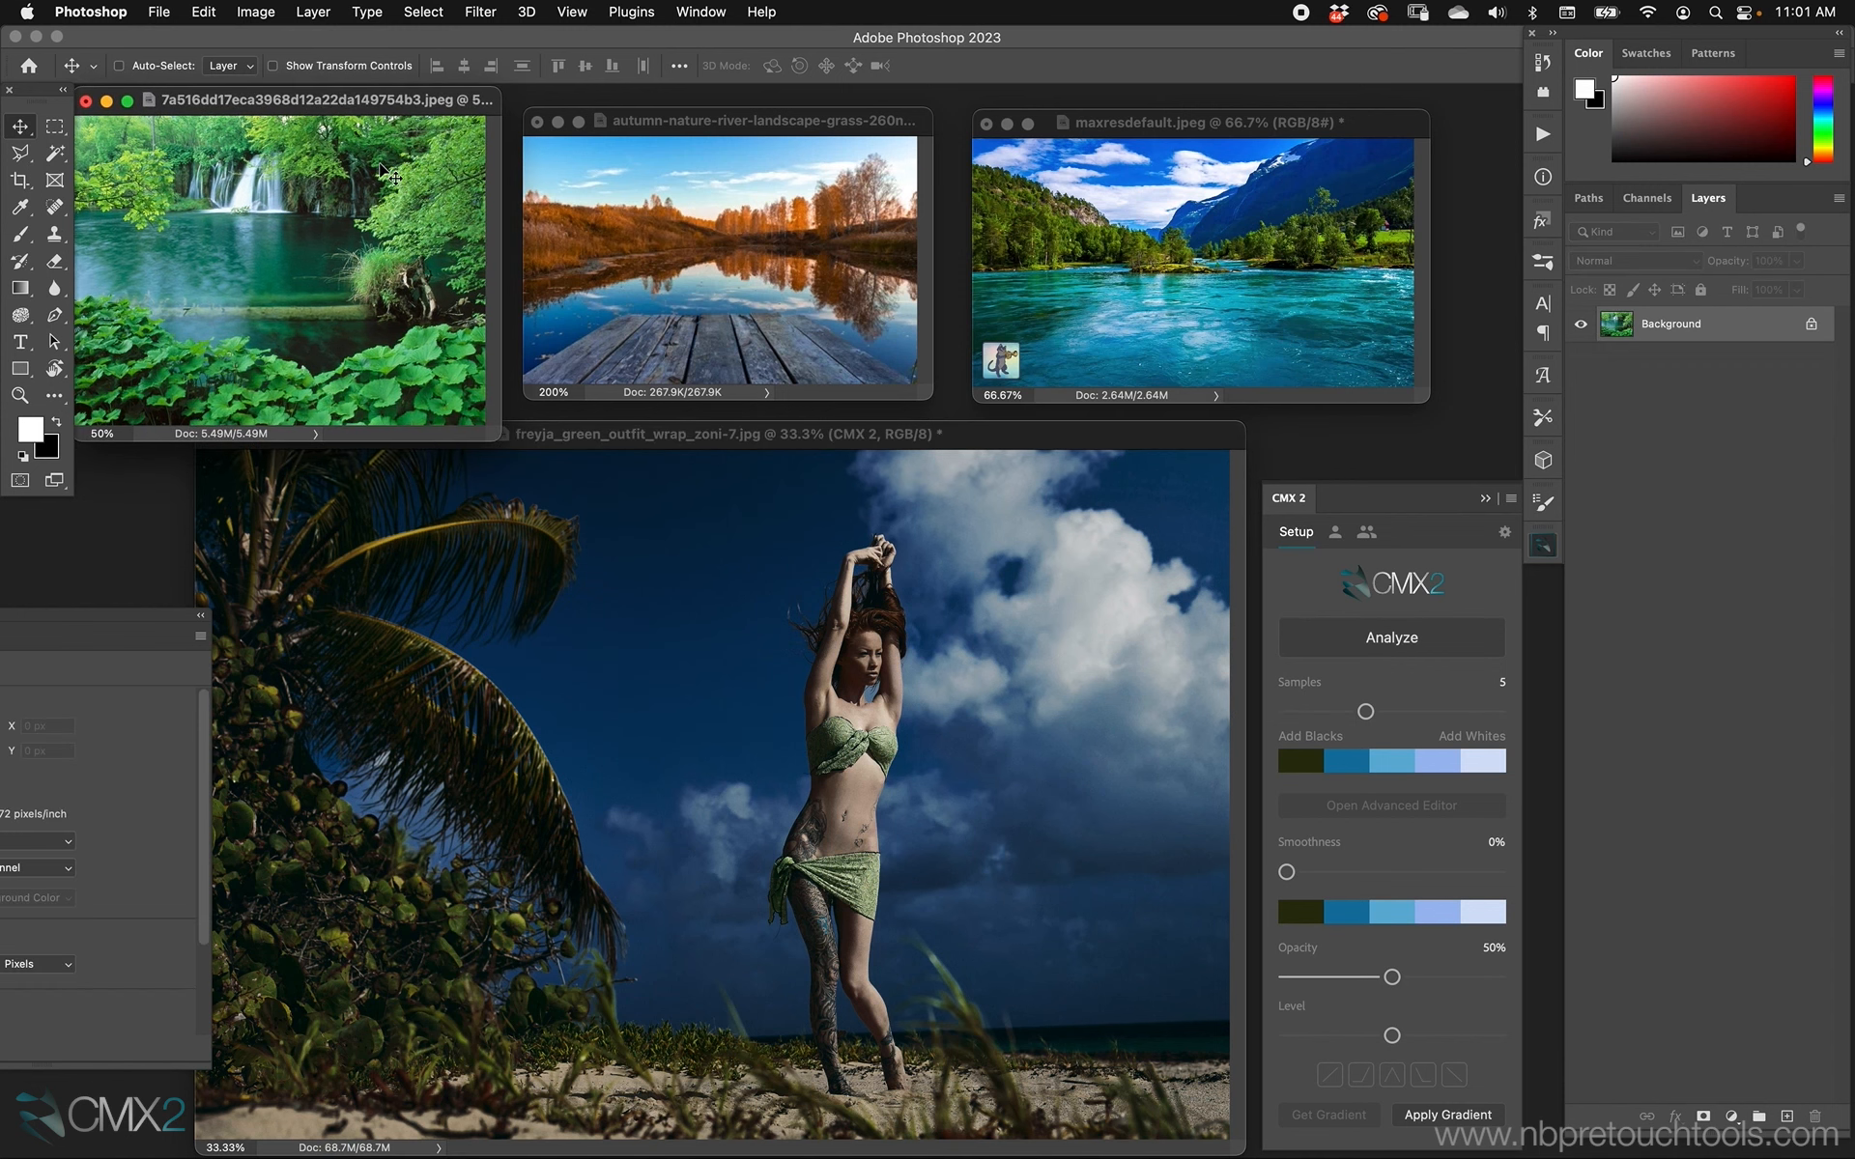
pyautogui.moveTo(326, 112); pyautogui.dragTo(338, 102)
pyautogui.click(1340, 645)
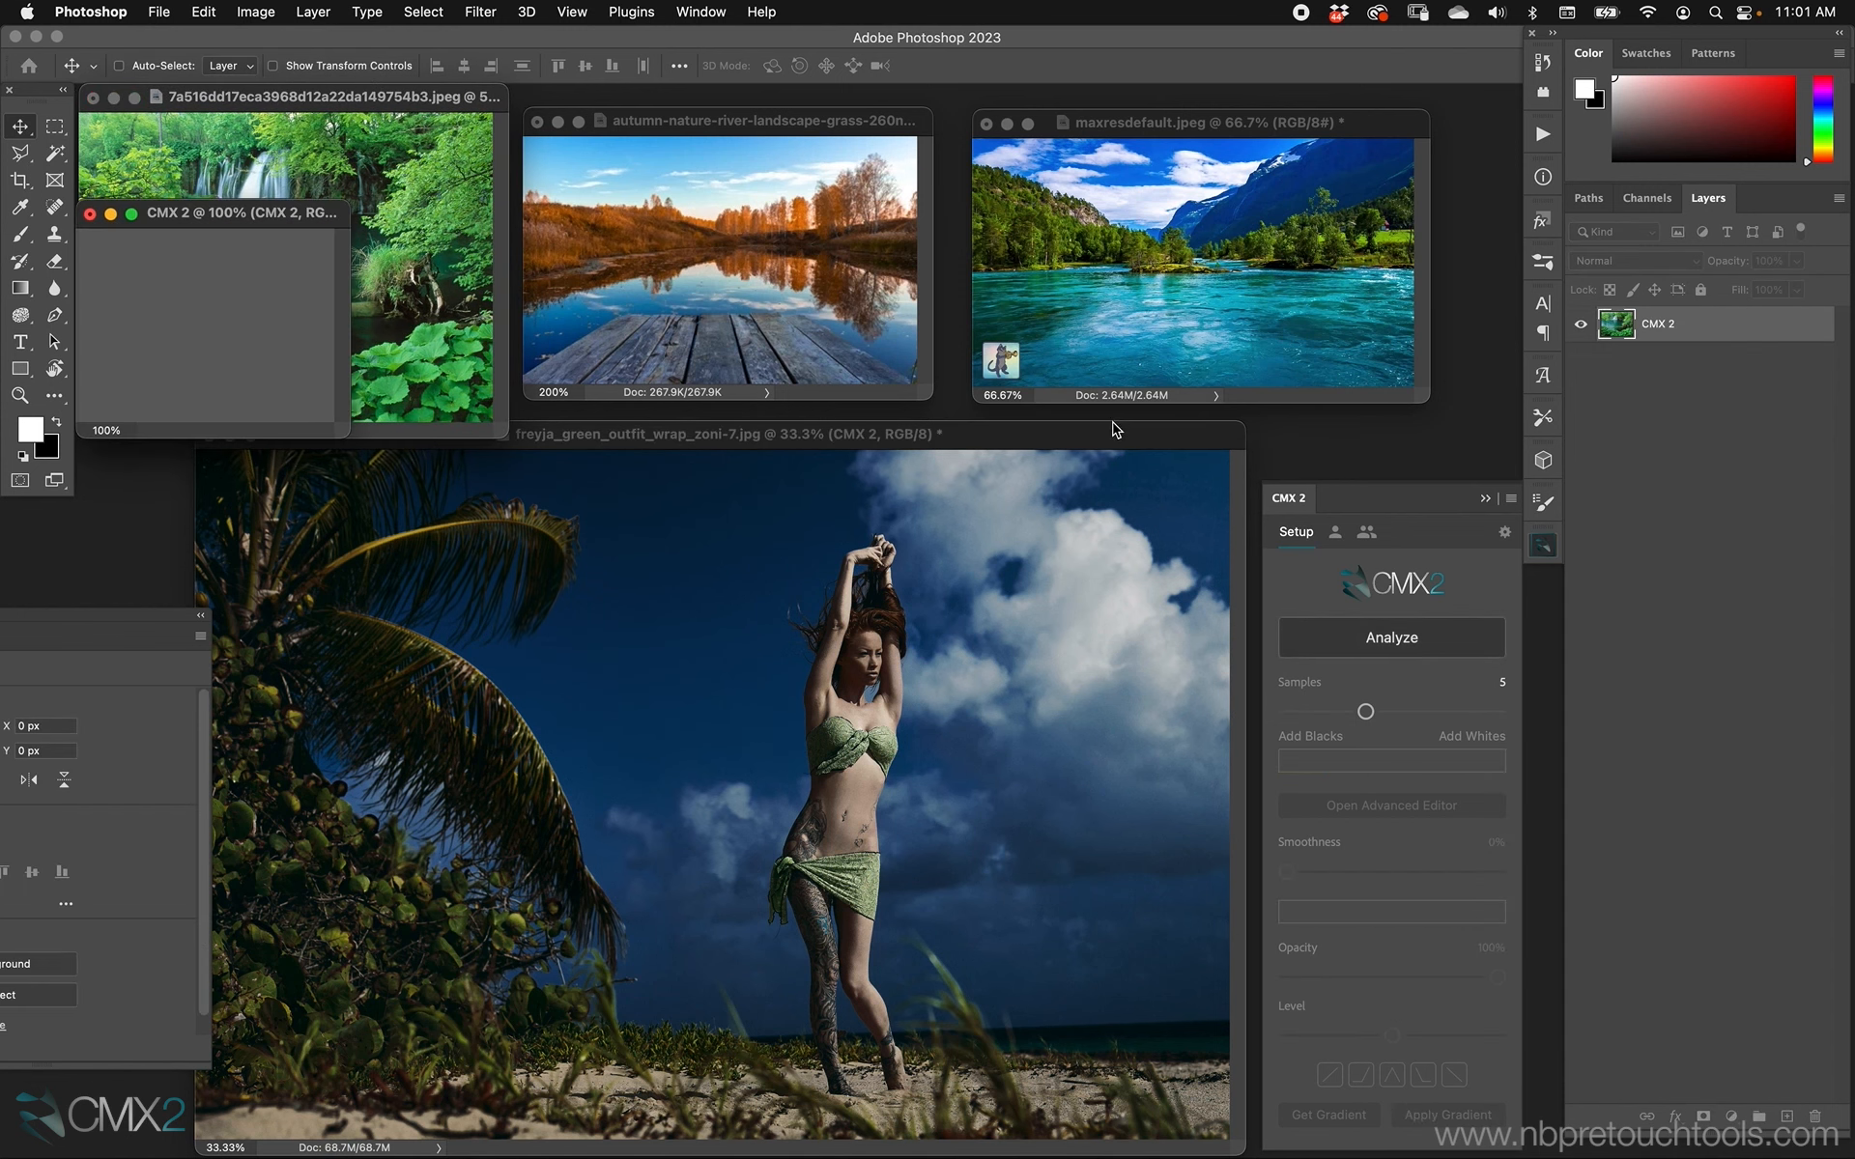
pyautogui.click(1099, 437)
pyautogui.click(1414, 1111)
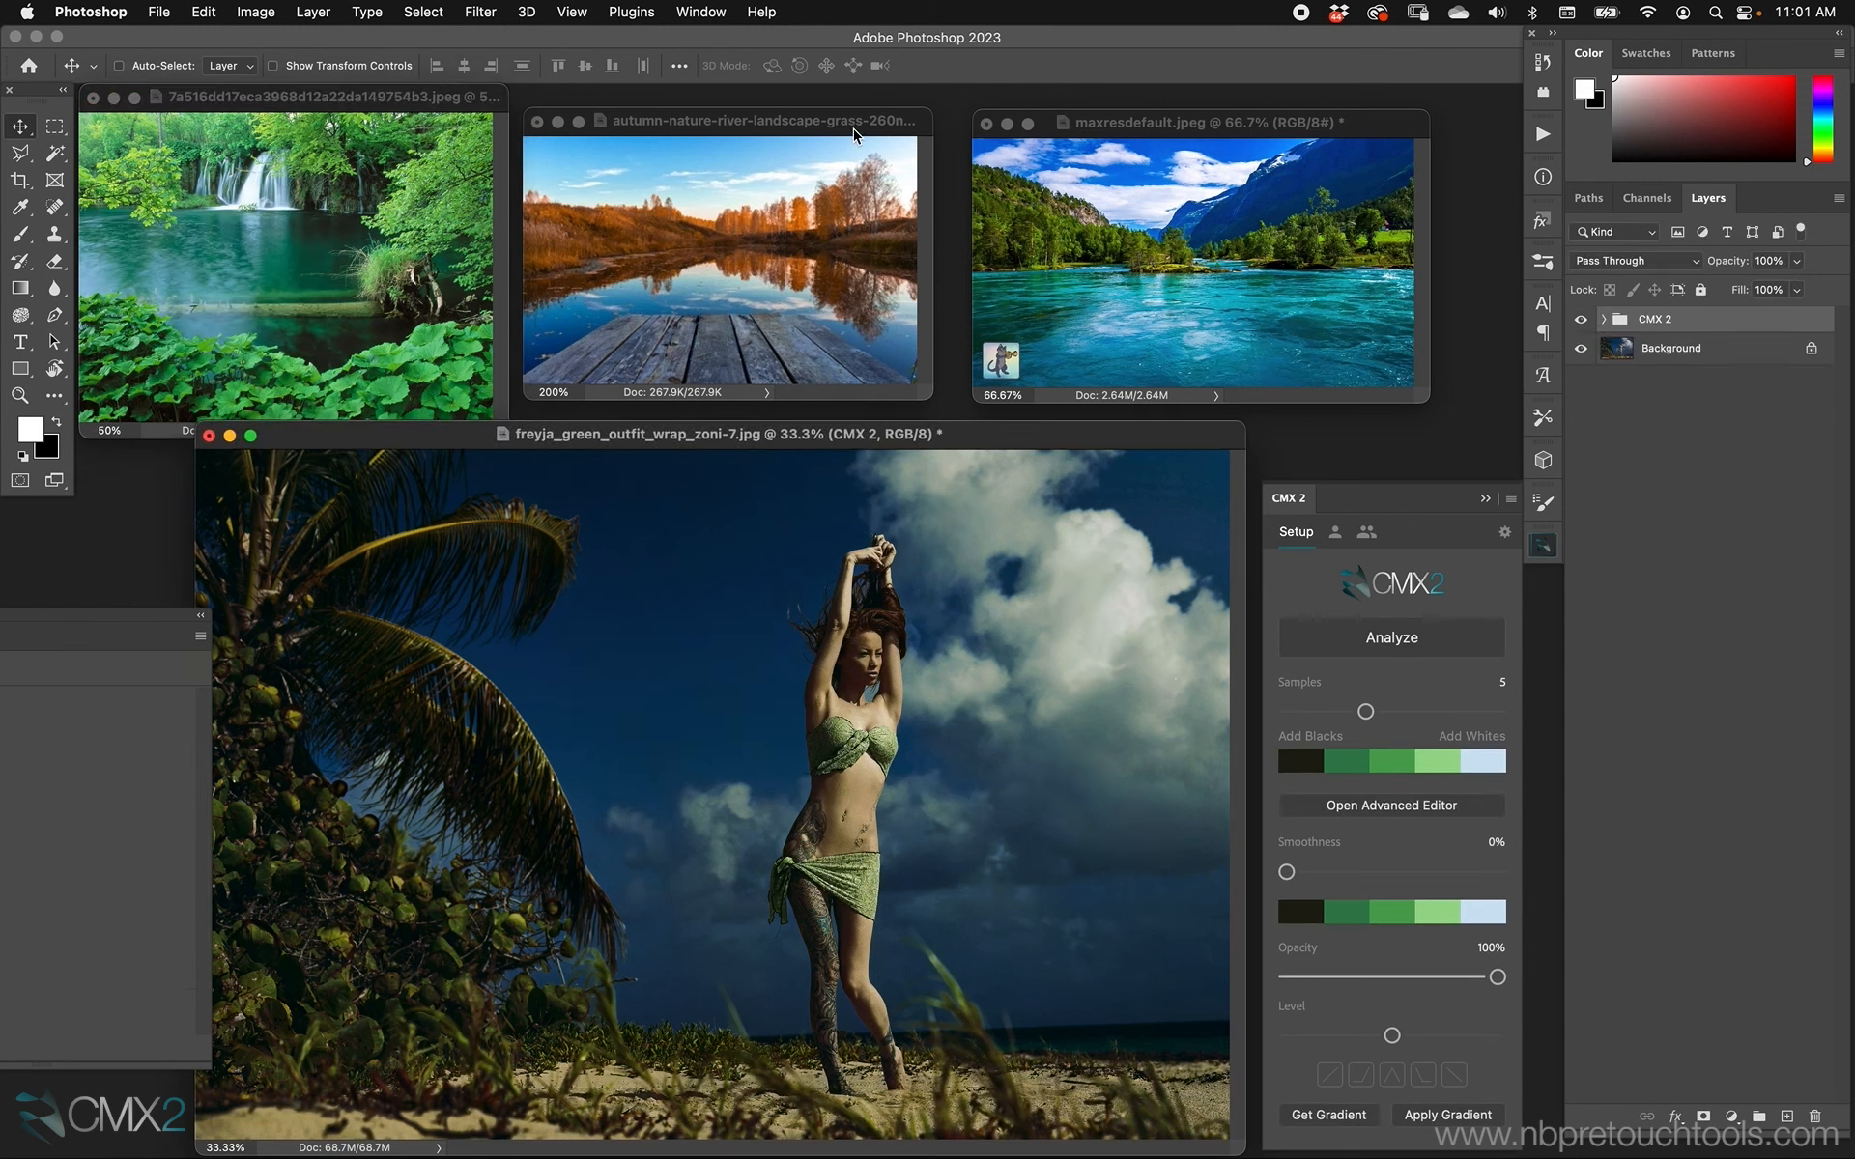
# Analyze the colors of the autumn river landscape image and apply its palette to the beach portrait.
pyautogui.click(854, 137)
pyautogui.moveTo(756, 121); pyautogui.dragTo(759, 121)
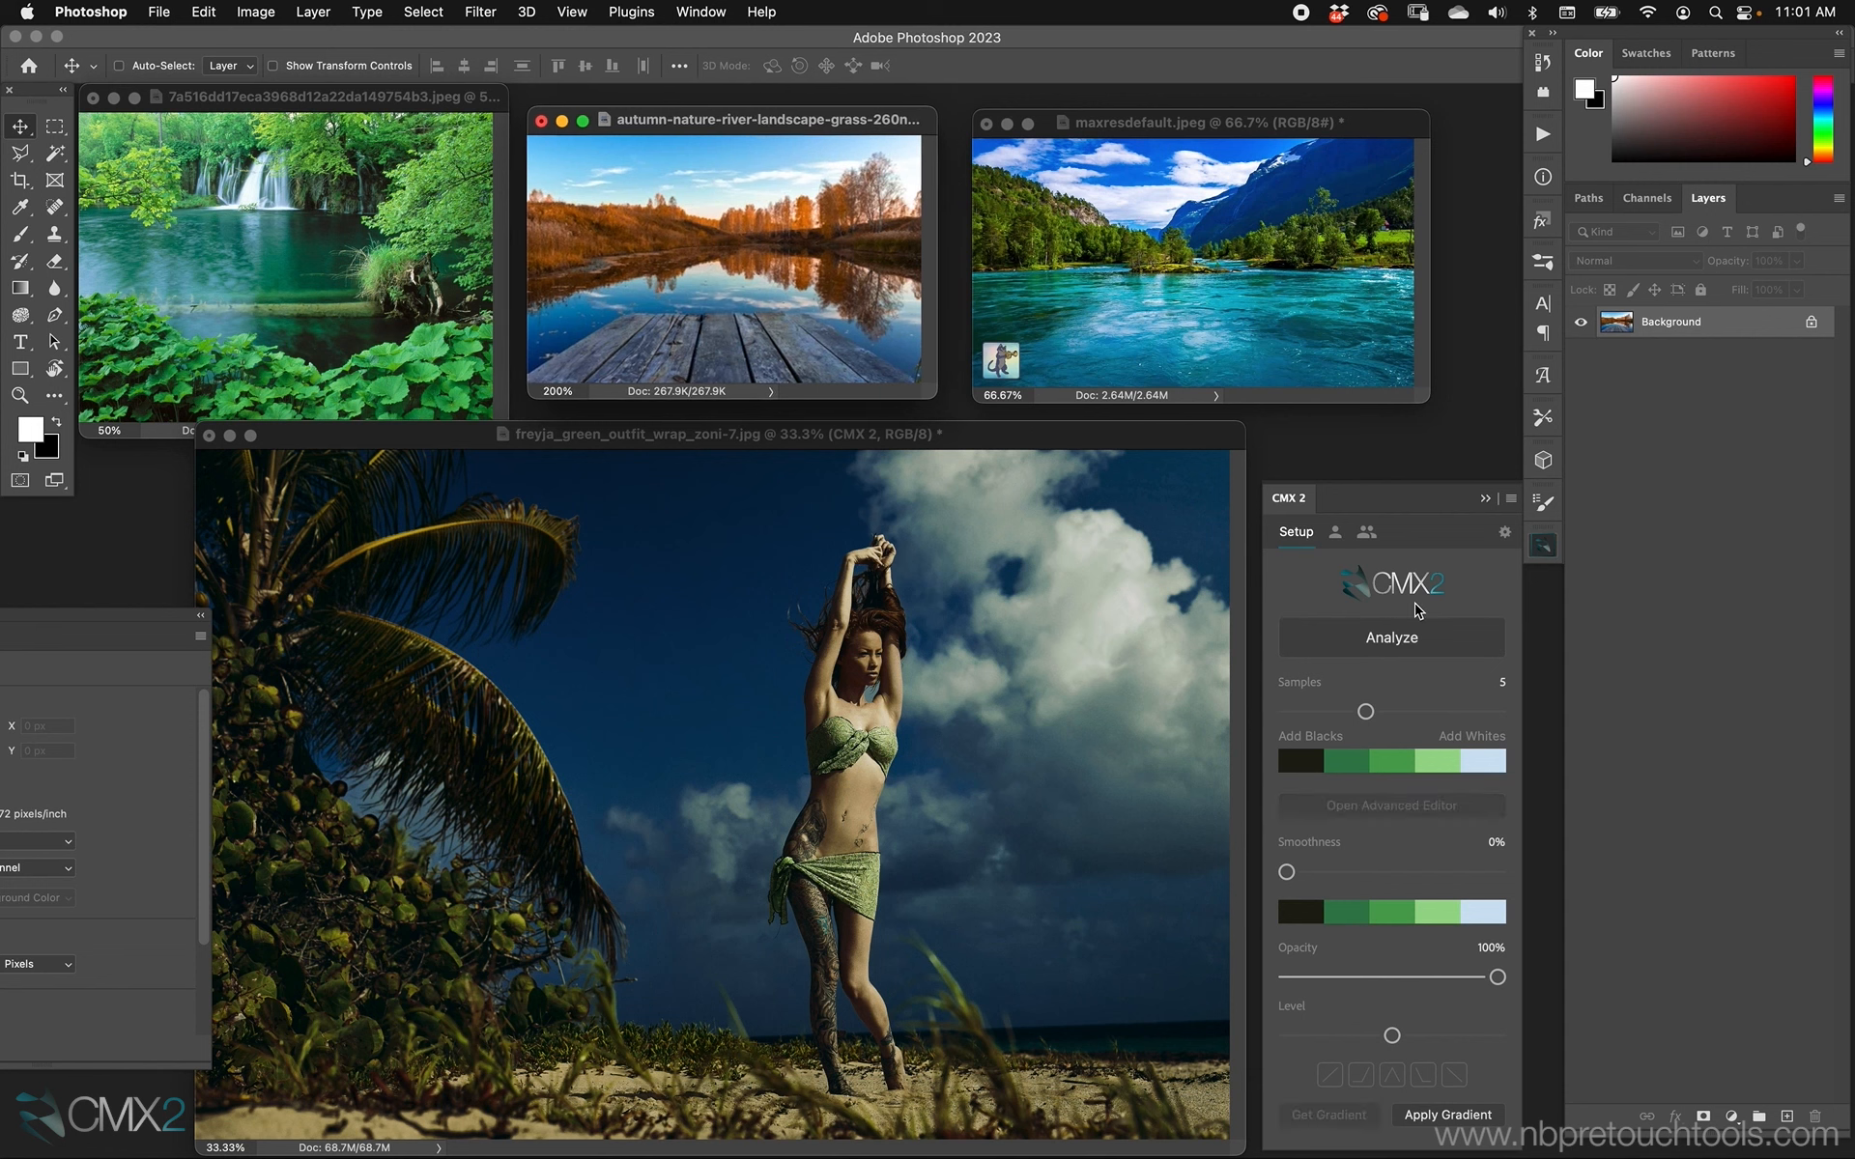
pyautogui.click(1420, 647)
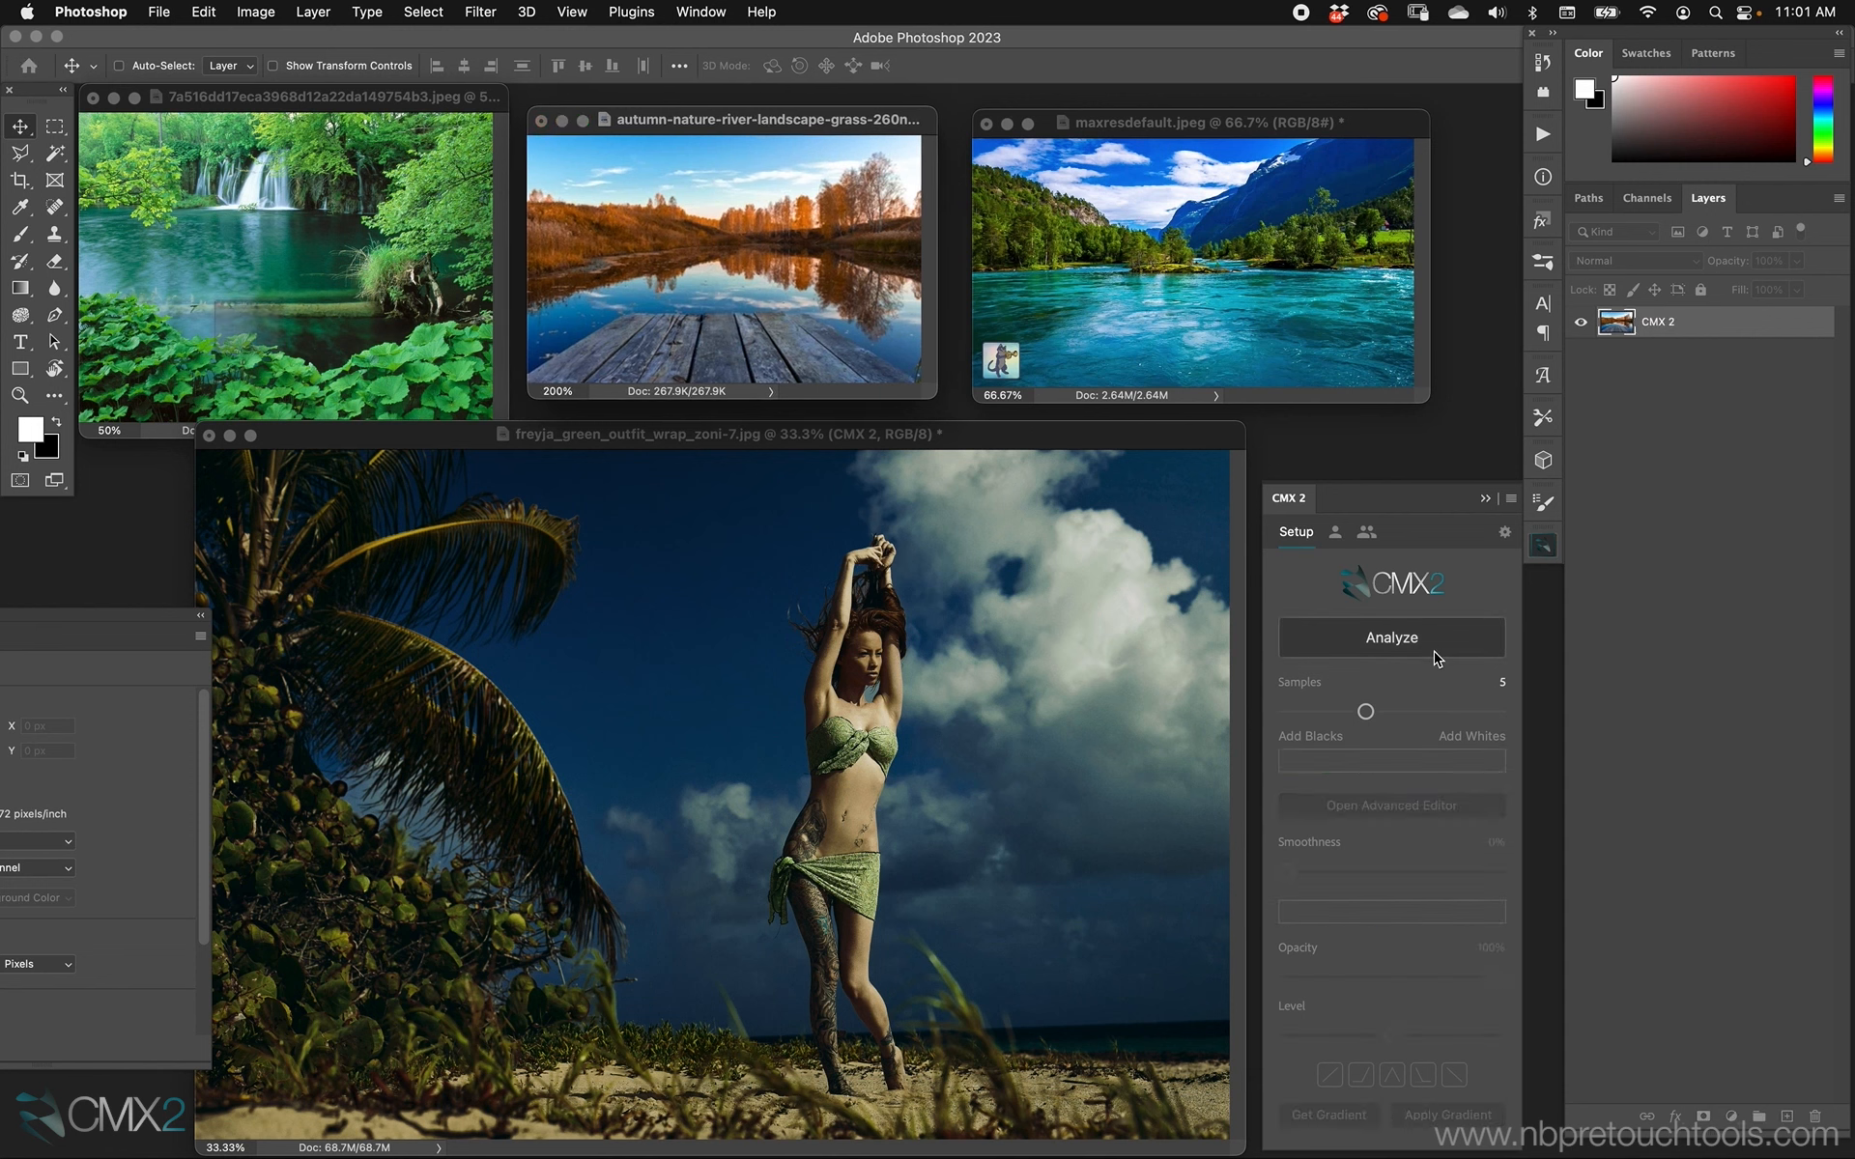
pyautogui.click(1125, 449)
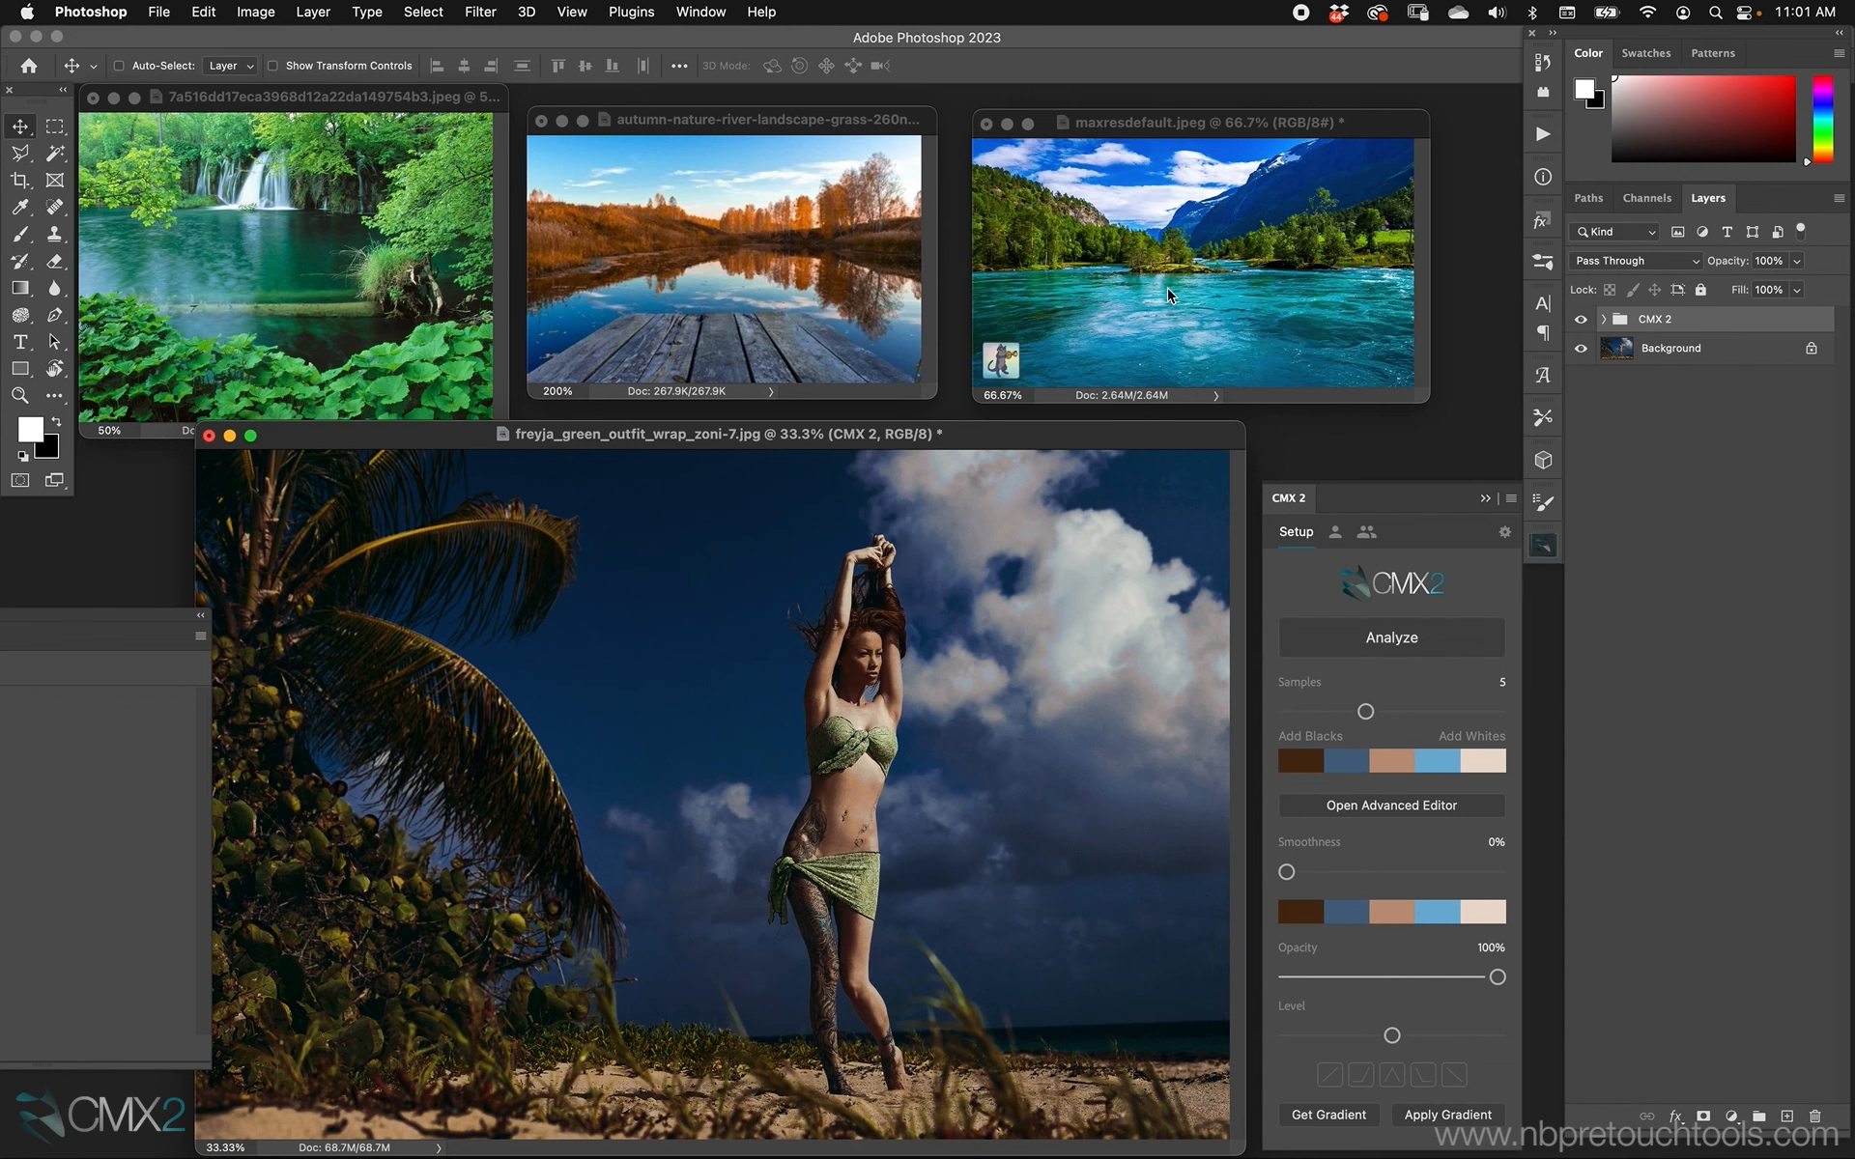
# Select the water in maxresdefault.jpeg with a rectangular marquee, analyze that area and apply its palette to the beach portrait.
pyautogui.click(1204, 142)
pyautogui.press('m')
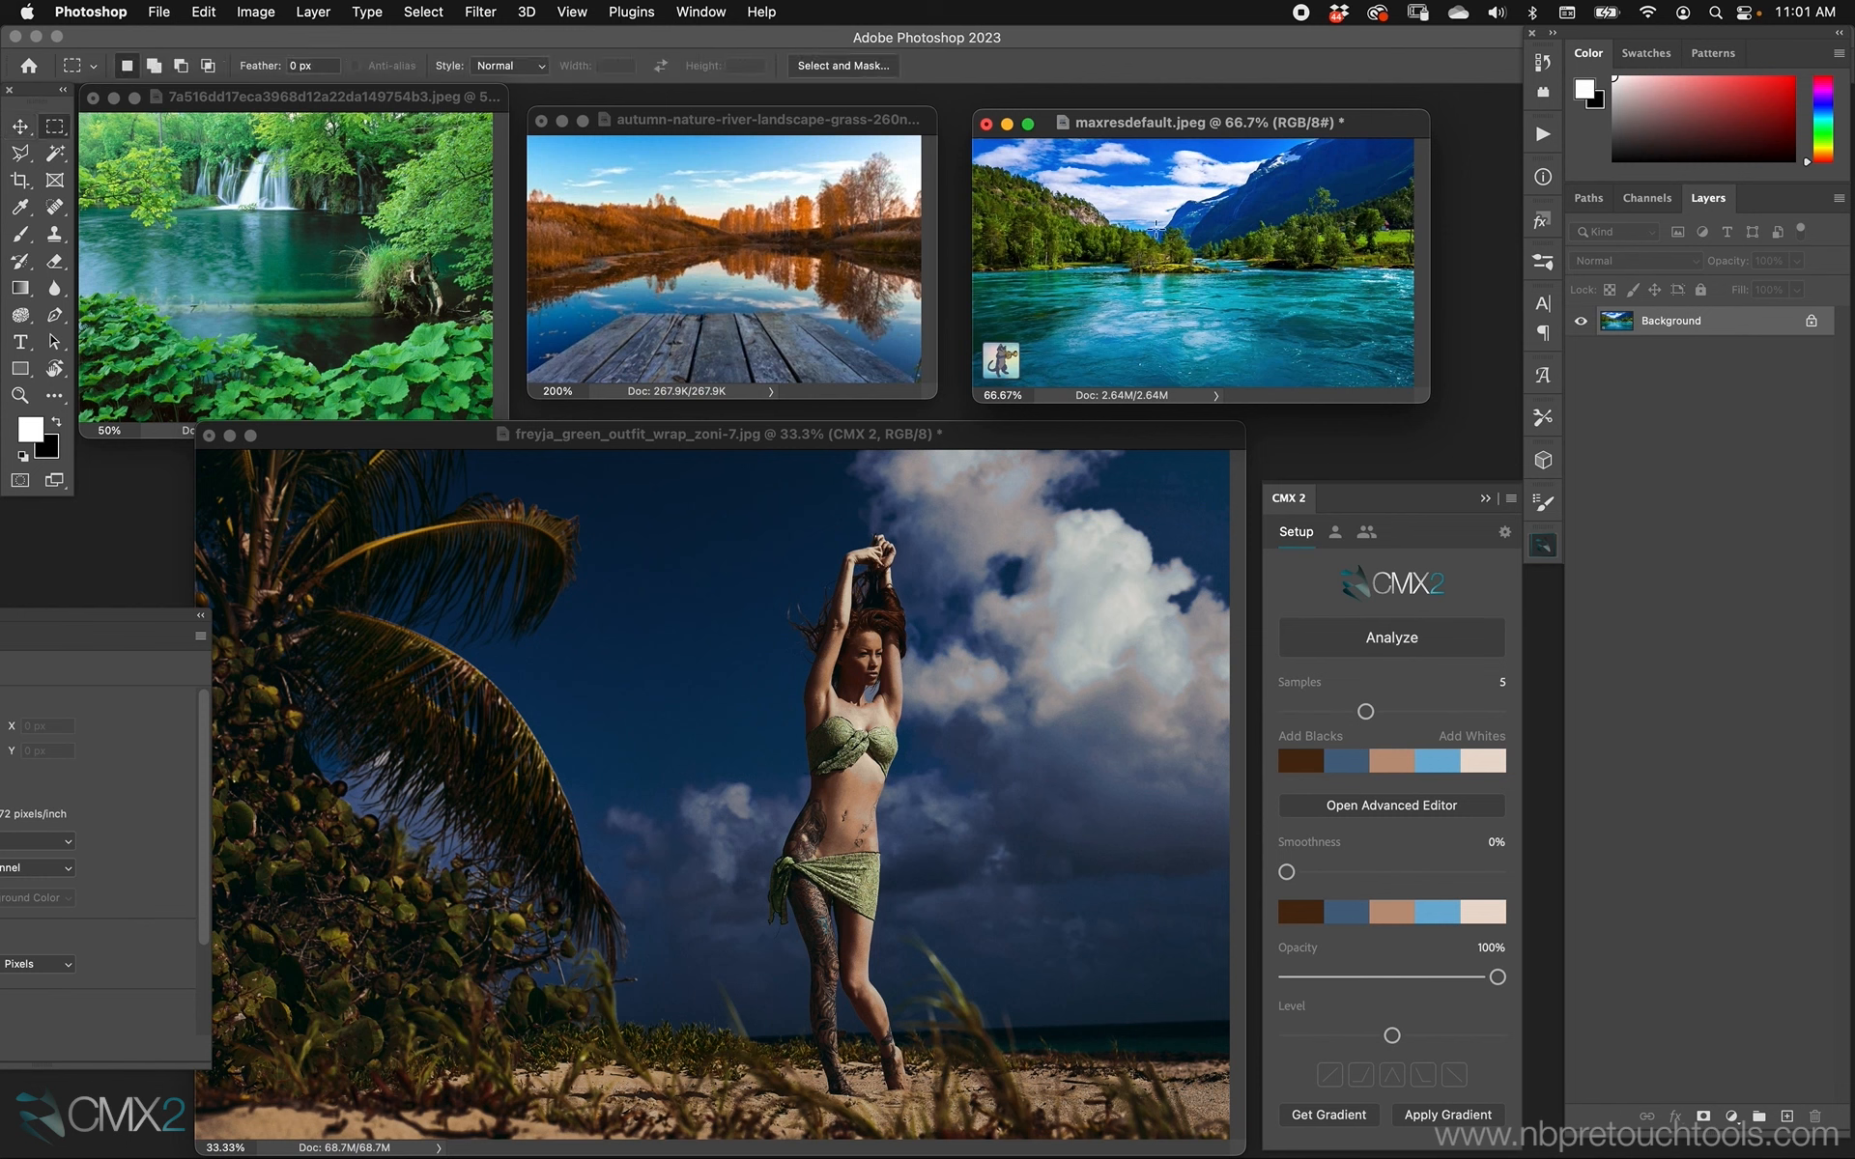
pyautogui.moveTo(1224, 135); pyautogui.dragTo(1231, 132)
pyautogui.moveTo(1044, 275); pyautogui.dragTo(1415, 403)
pyautogui.click(1297, 641)
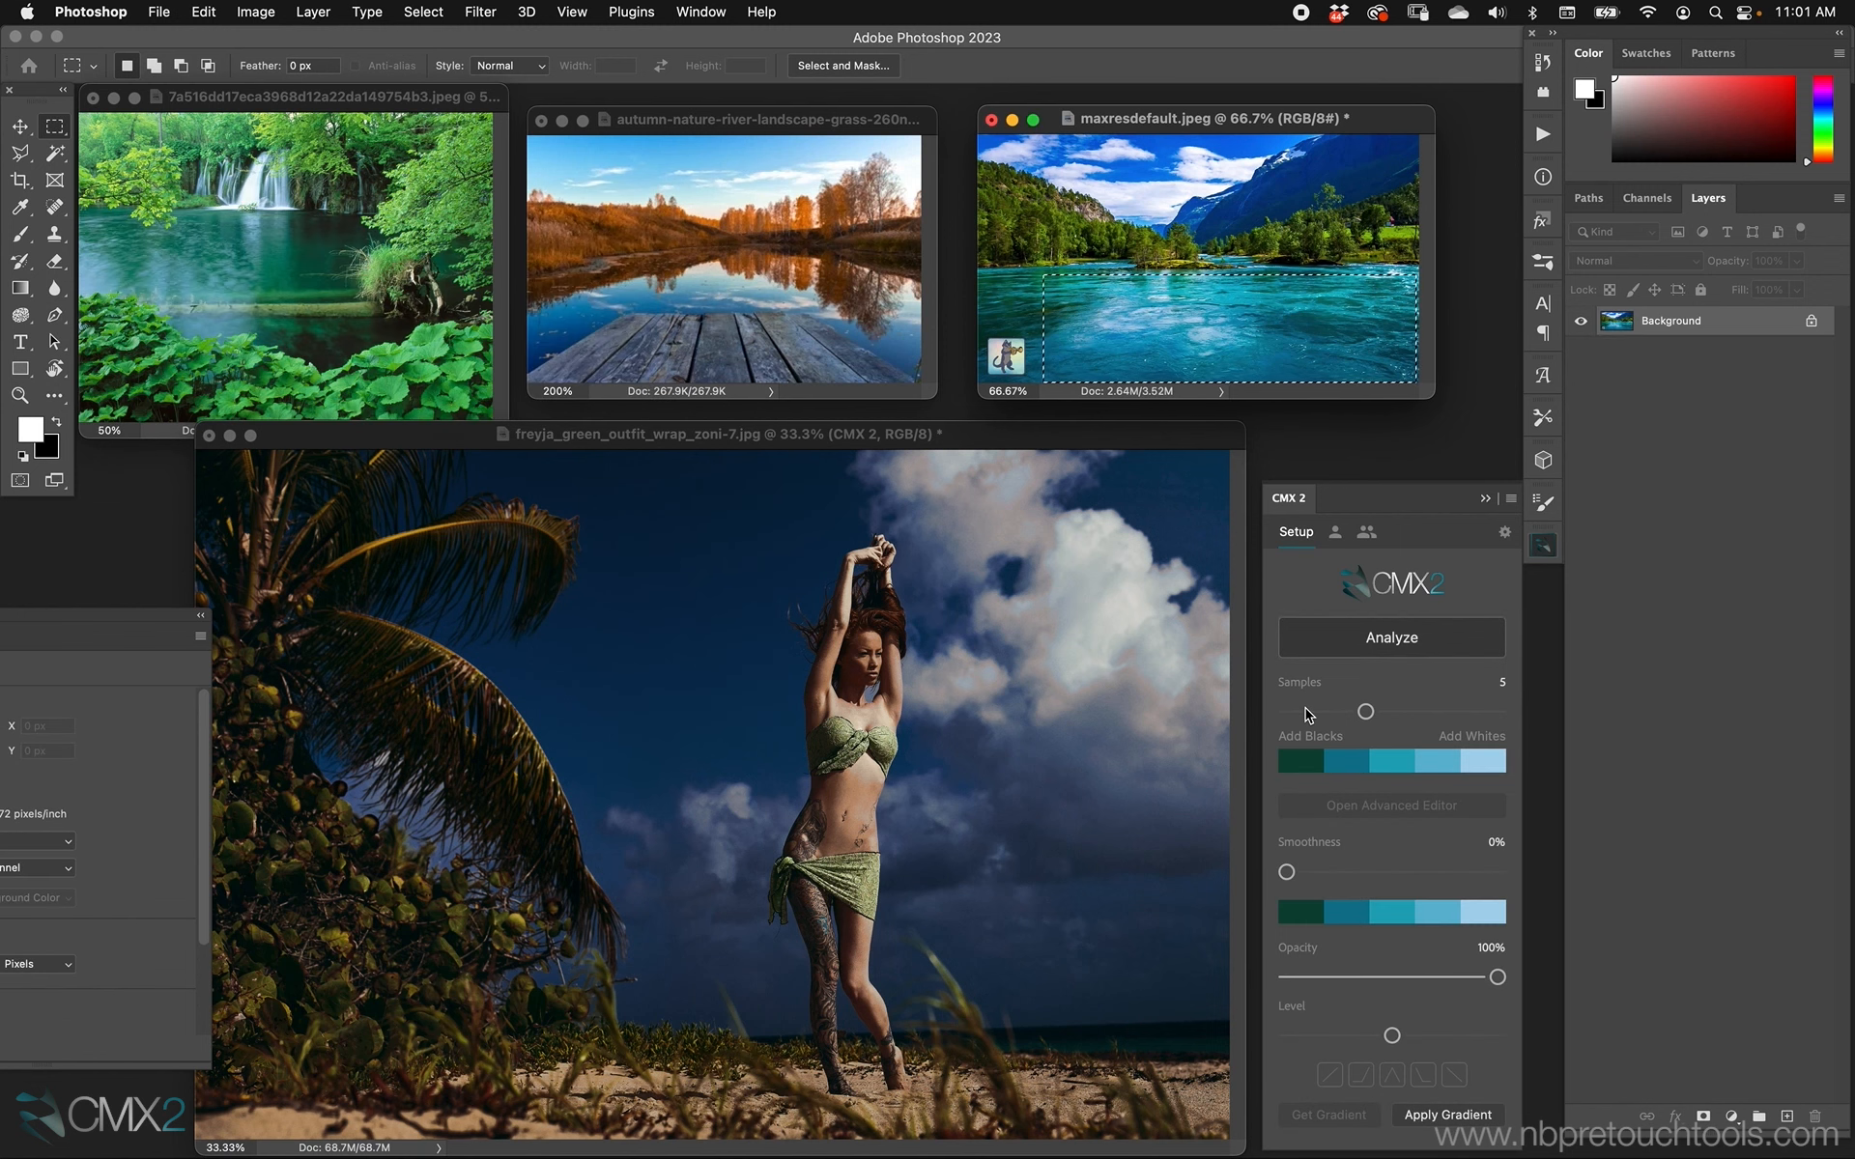
pyautogui.click(1051, 428)
pyautogui.click(1439, 1116)
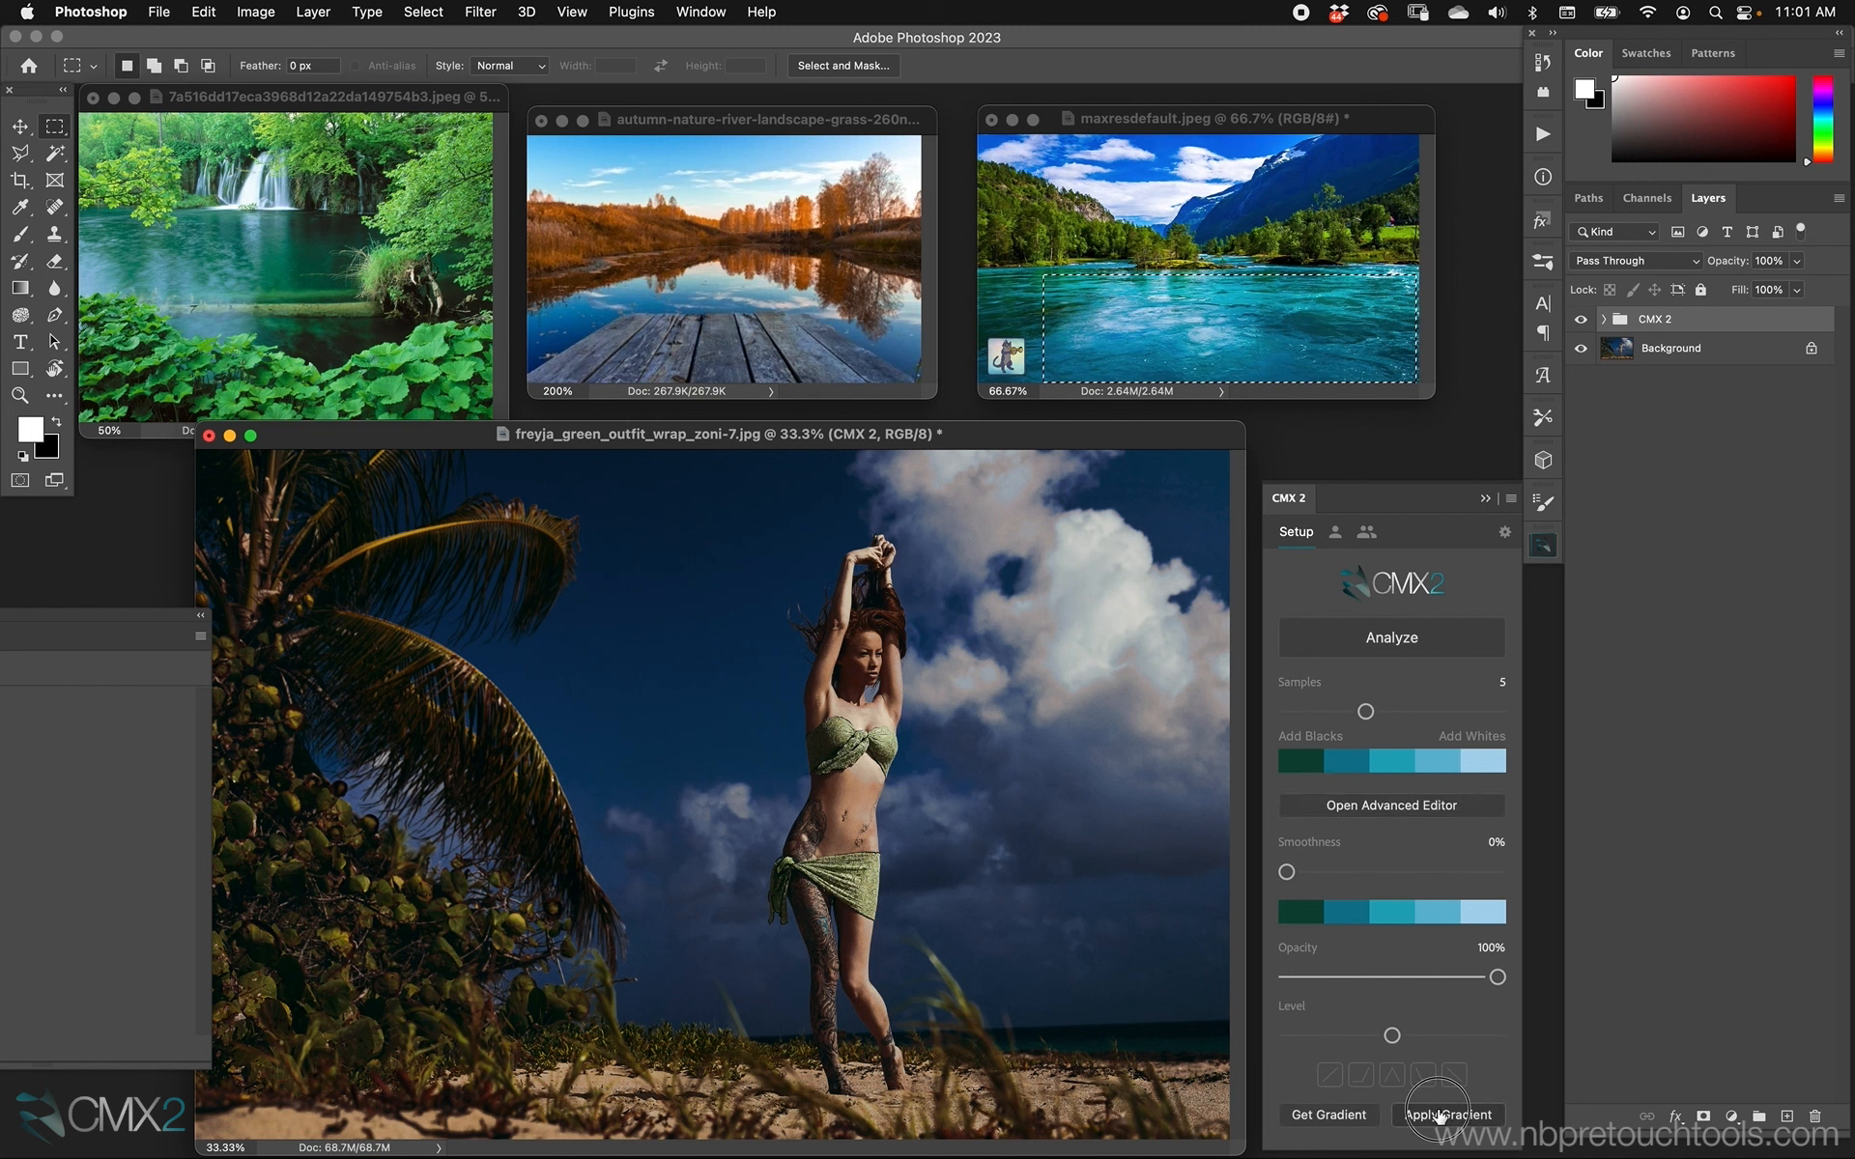
# Move the marquee selection onto the sky and mountains of maxresdefault.jpeg, analyze that area and apply its palette to the beach portrait.
pyautogui.click(1299, 126)
pyautogui.moveTo(1180, 350); pyautogui.dragTo(1183, 190)
pyautogui.click(1391, 638)
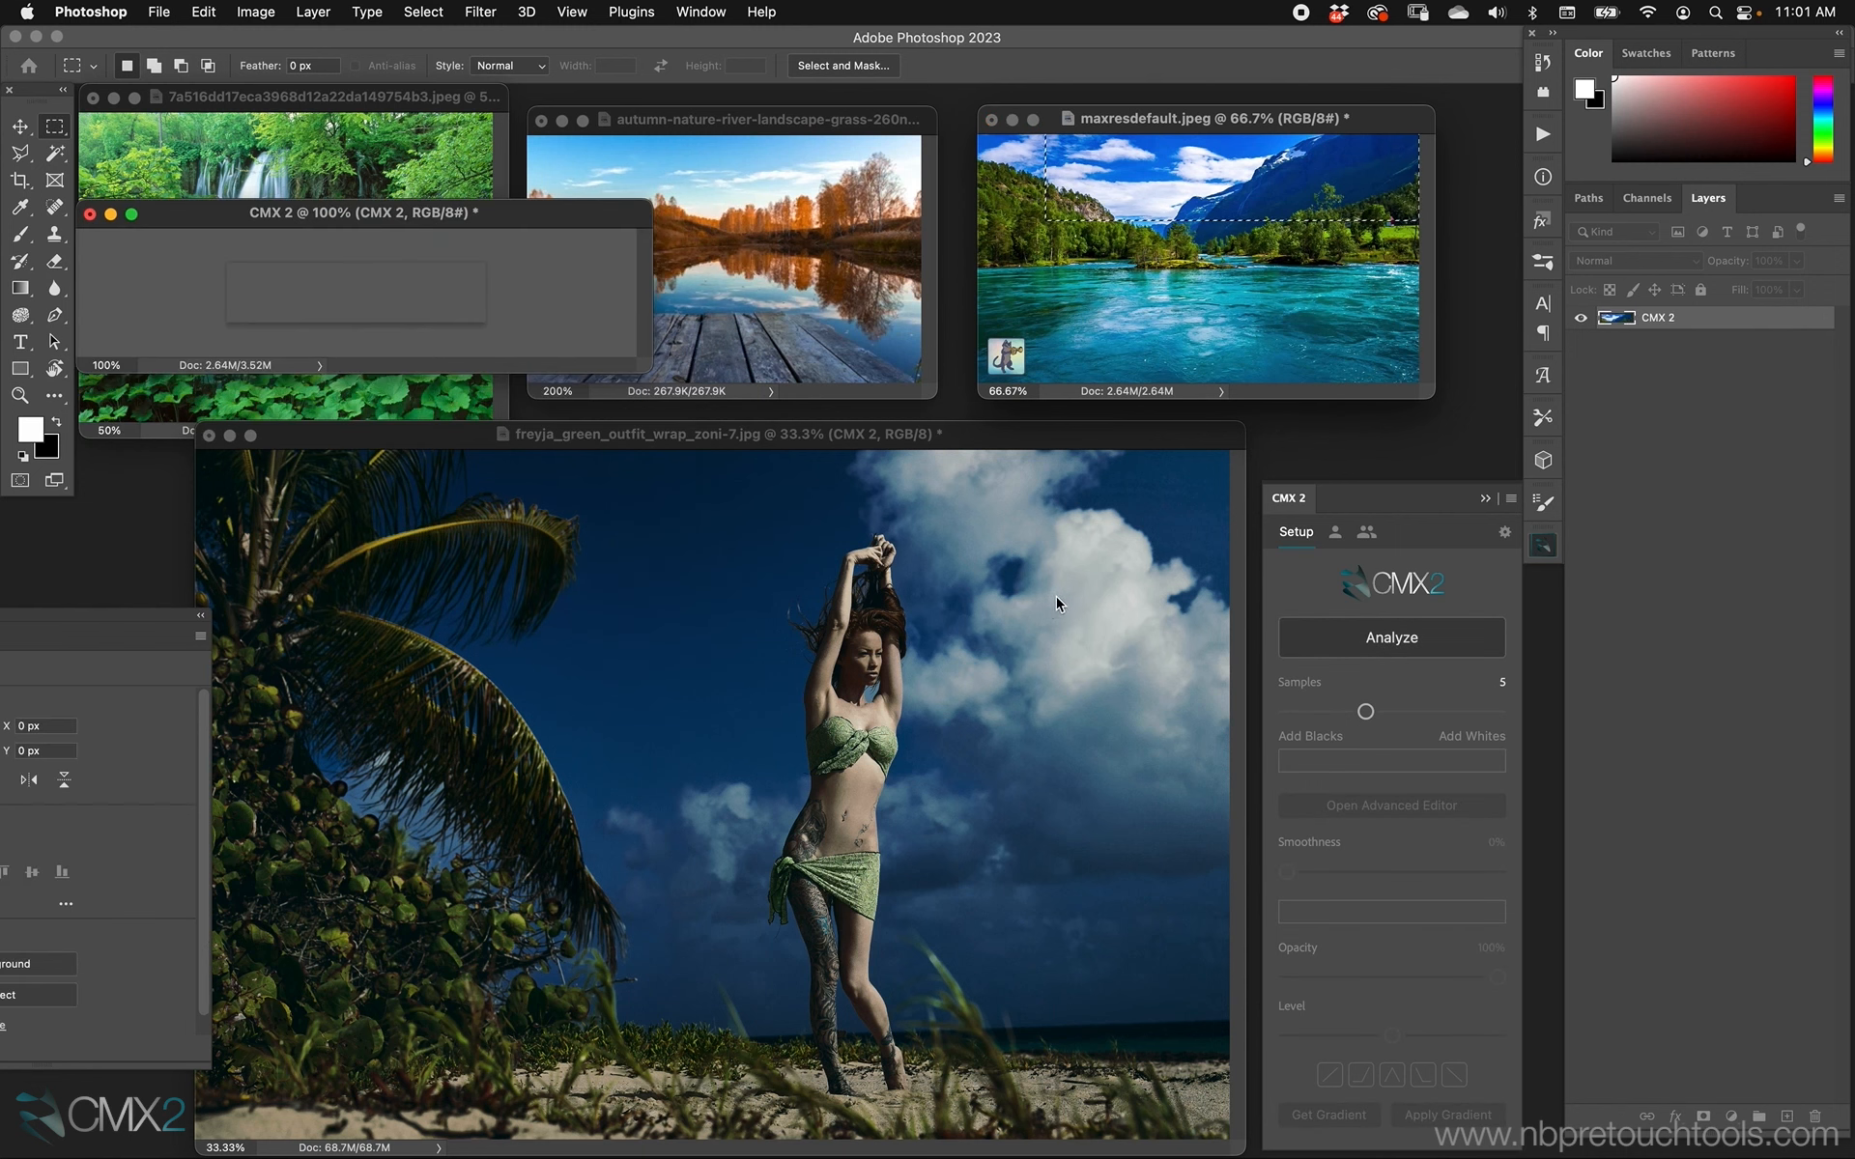
pyautogui.click(1106, 430)
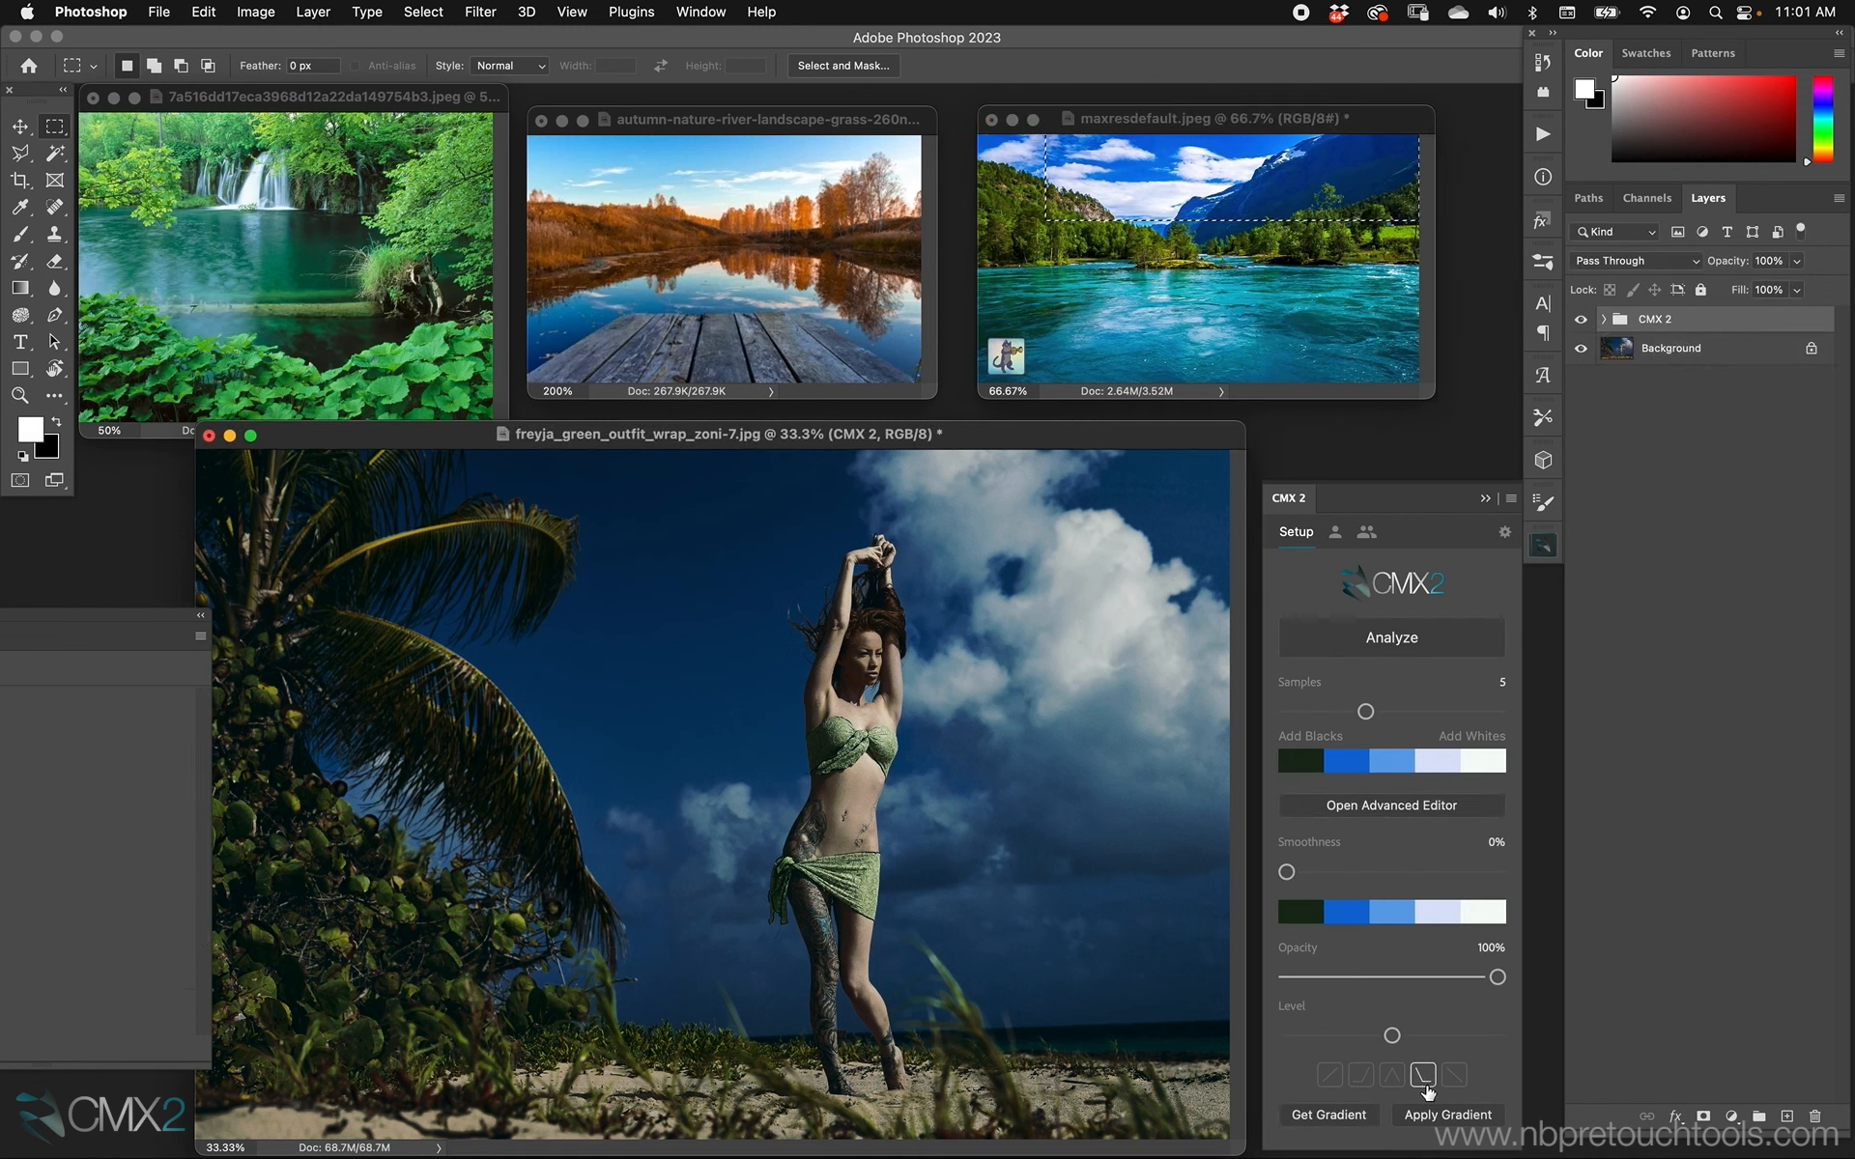
pyautogui.click(1435, 1110)
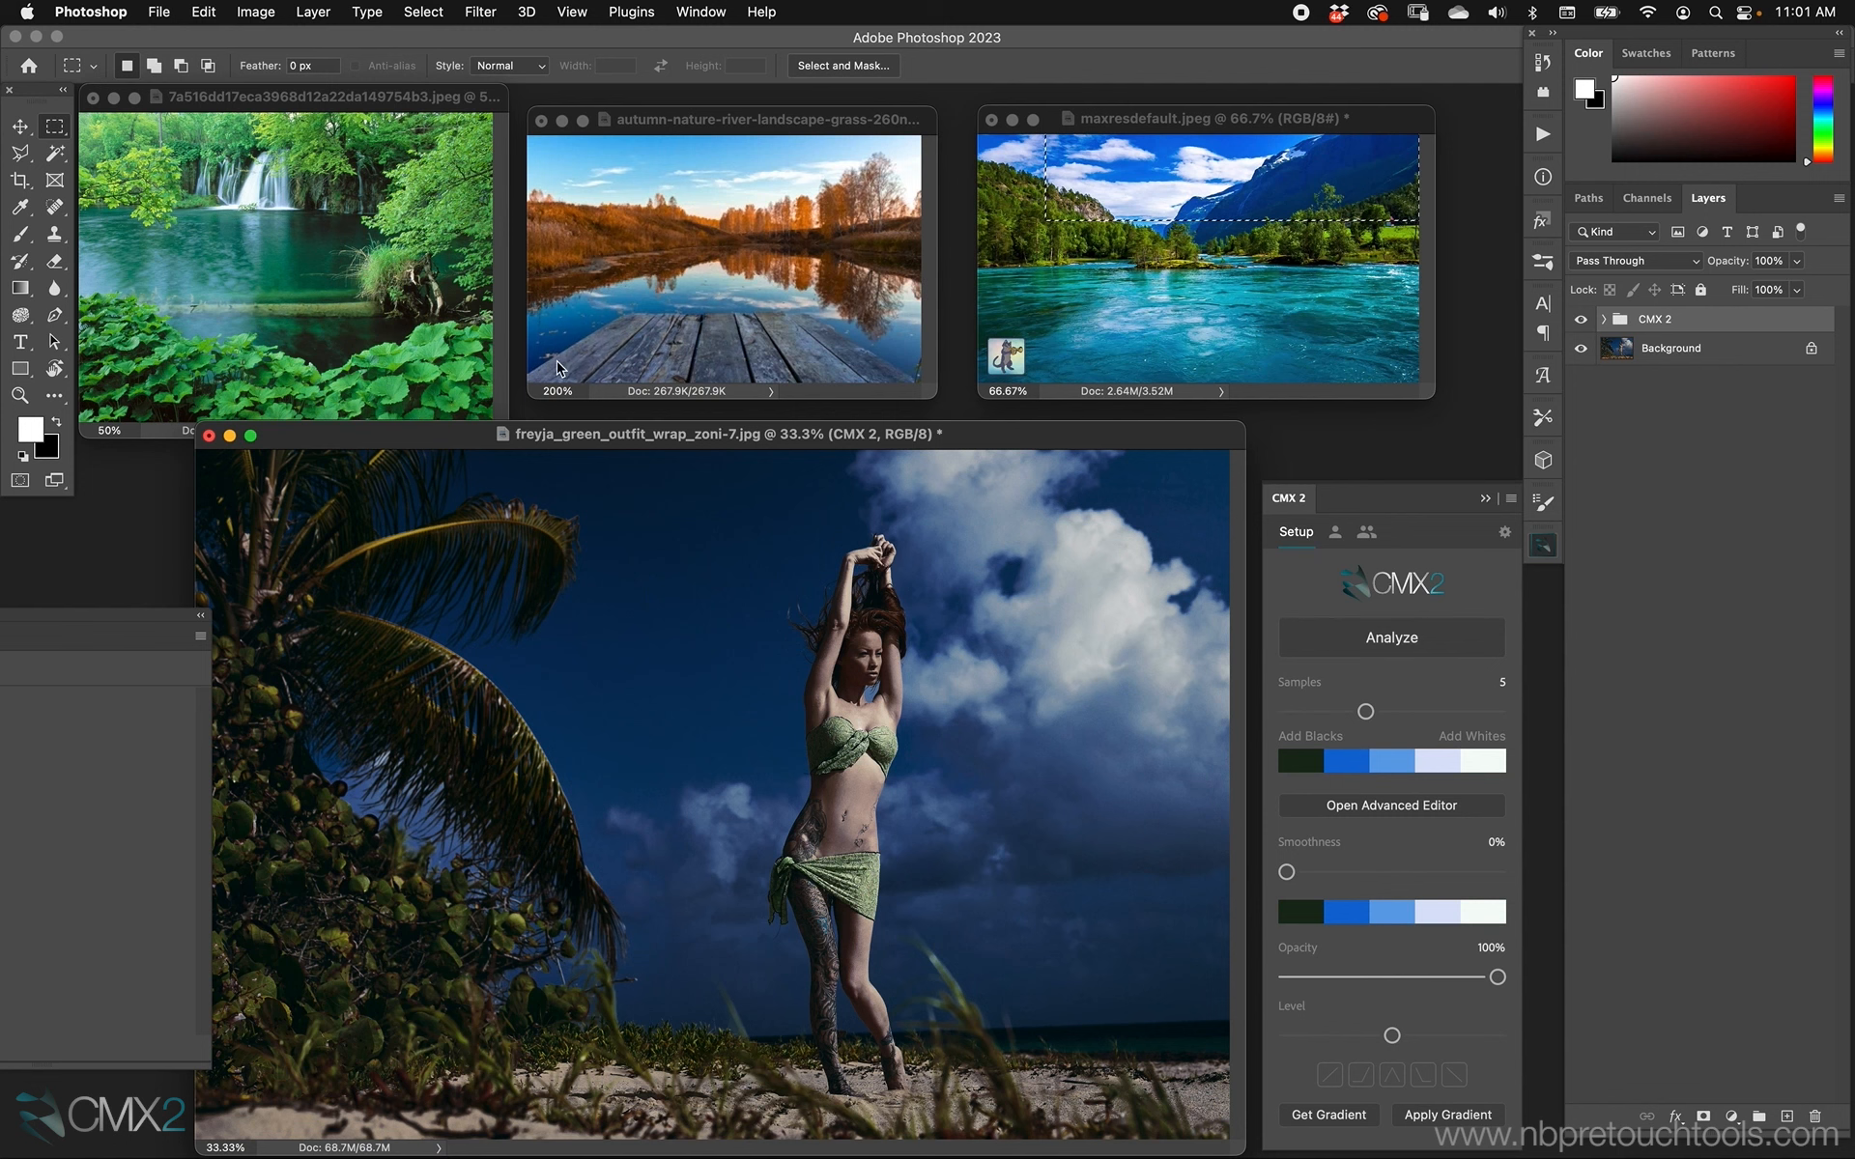
# Select the foreground foliage of the green waterfall image with a rectangular marquee, analyze it and apply its palette to the beach portrait.
pyautogui.moveTo(433, 97); pyautogui.dragTo(445, 96)
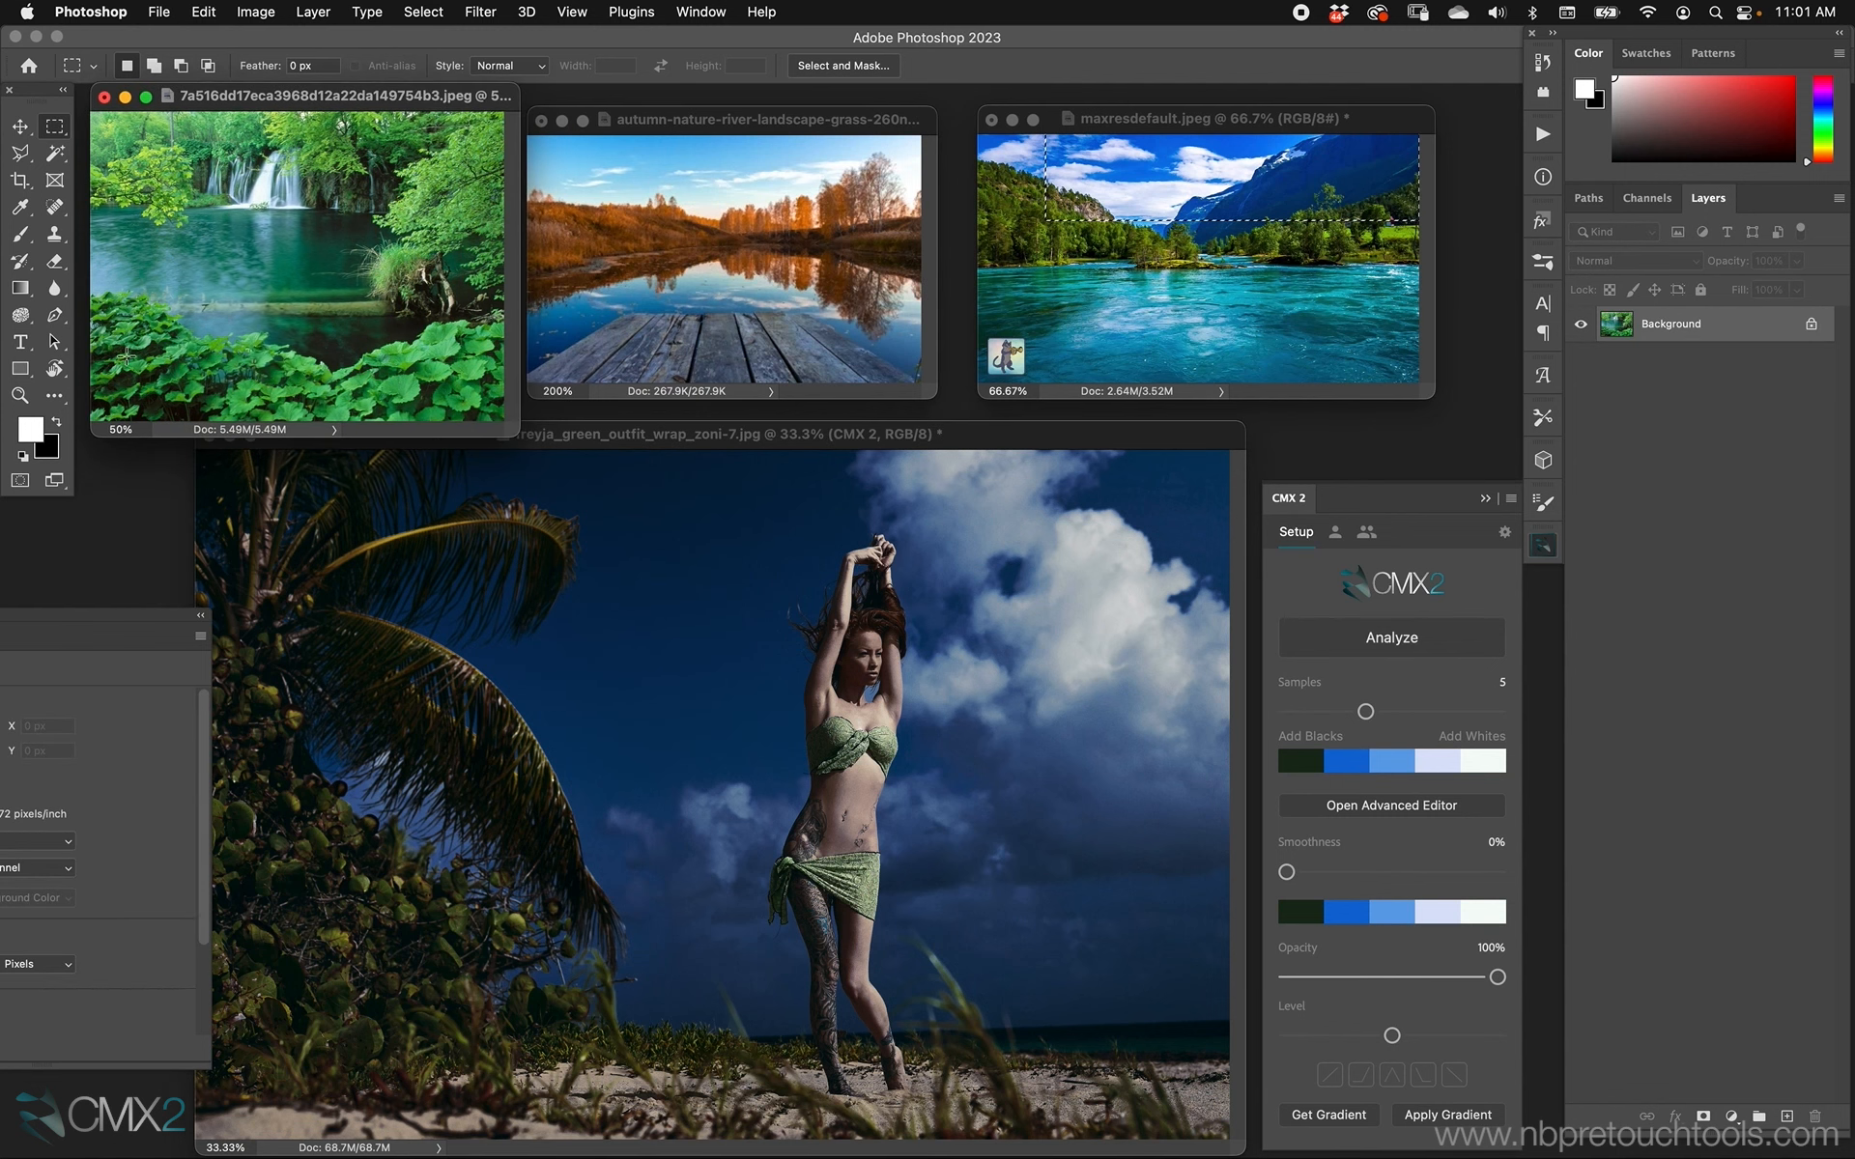
pyautogui.moveTo(107, 360); pyautogui.dragTo(560, 425)
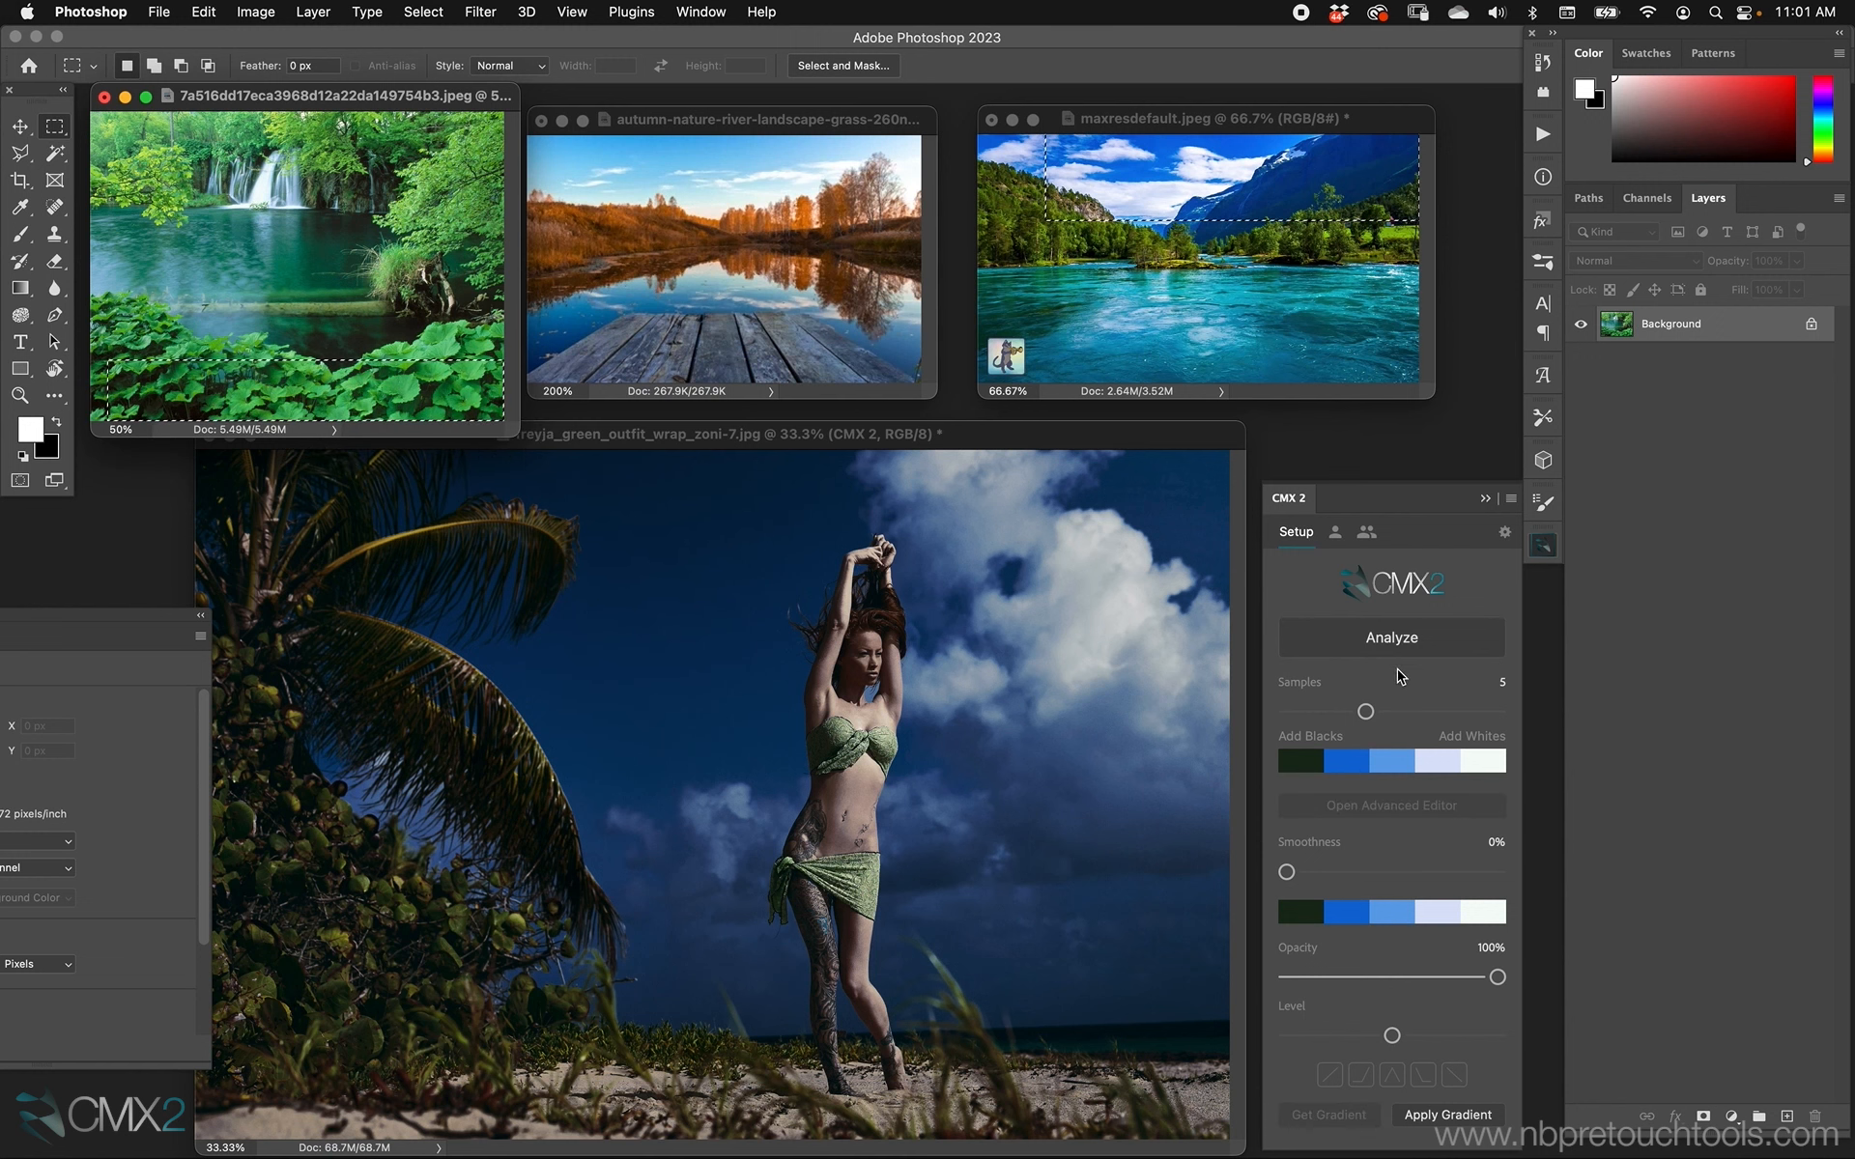
pyautogui.click(1397, 640)
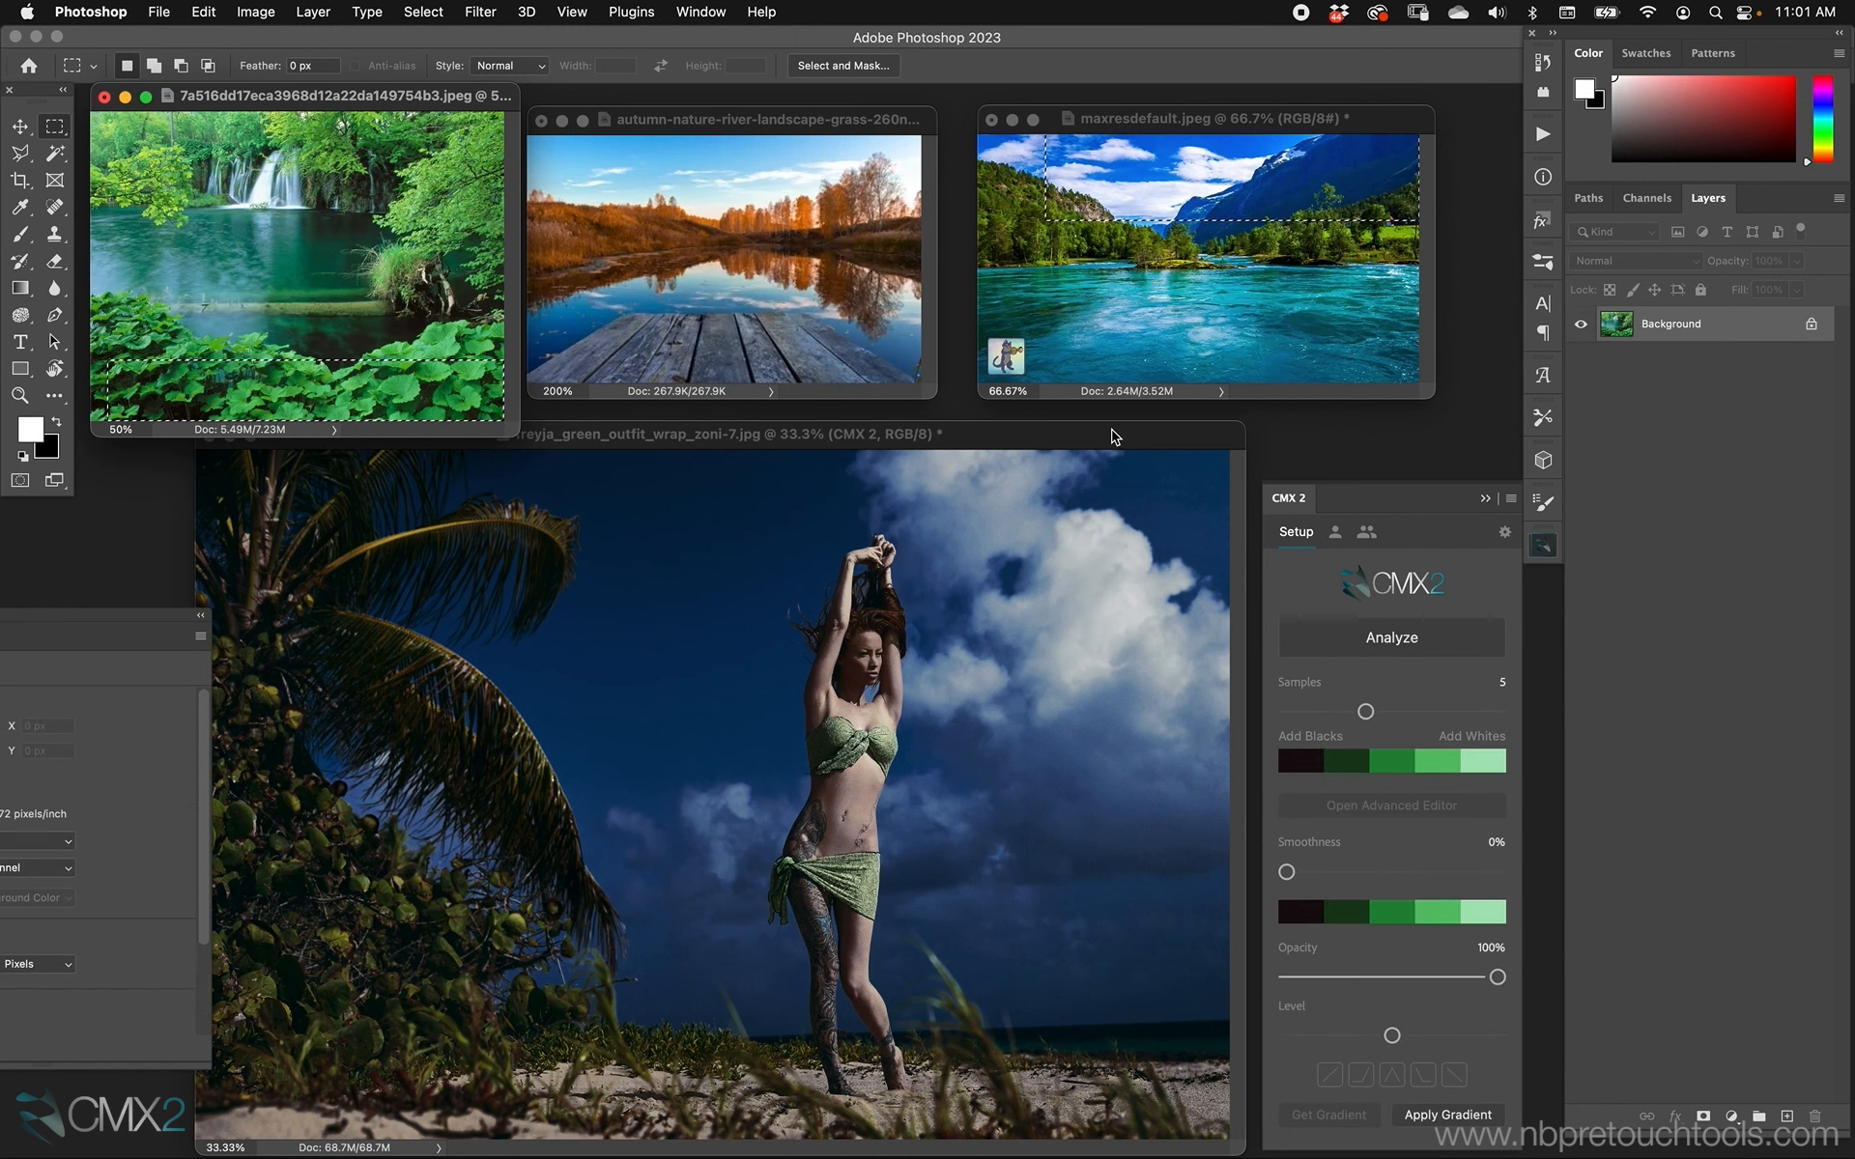
pyautogui.click(1111, 436)
pyautogui.click(1439, 1113)
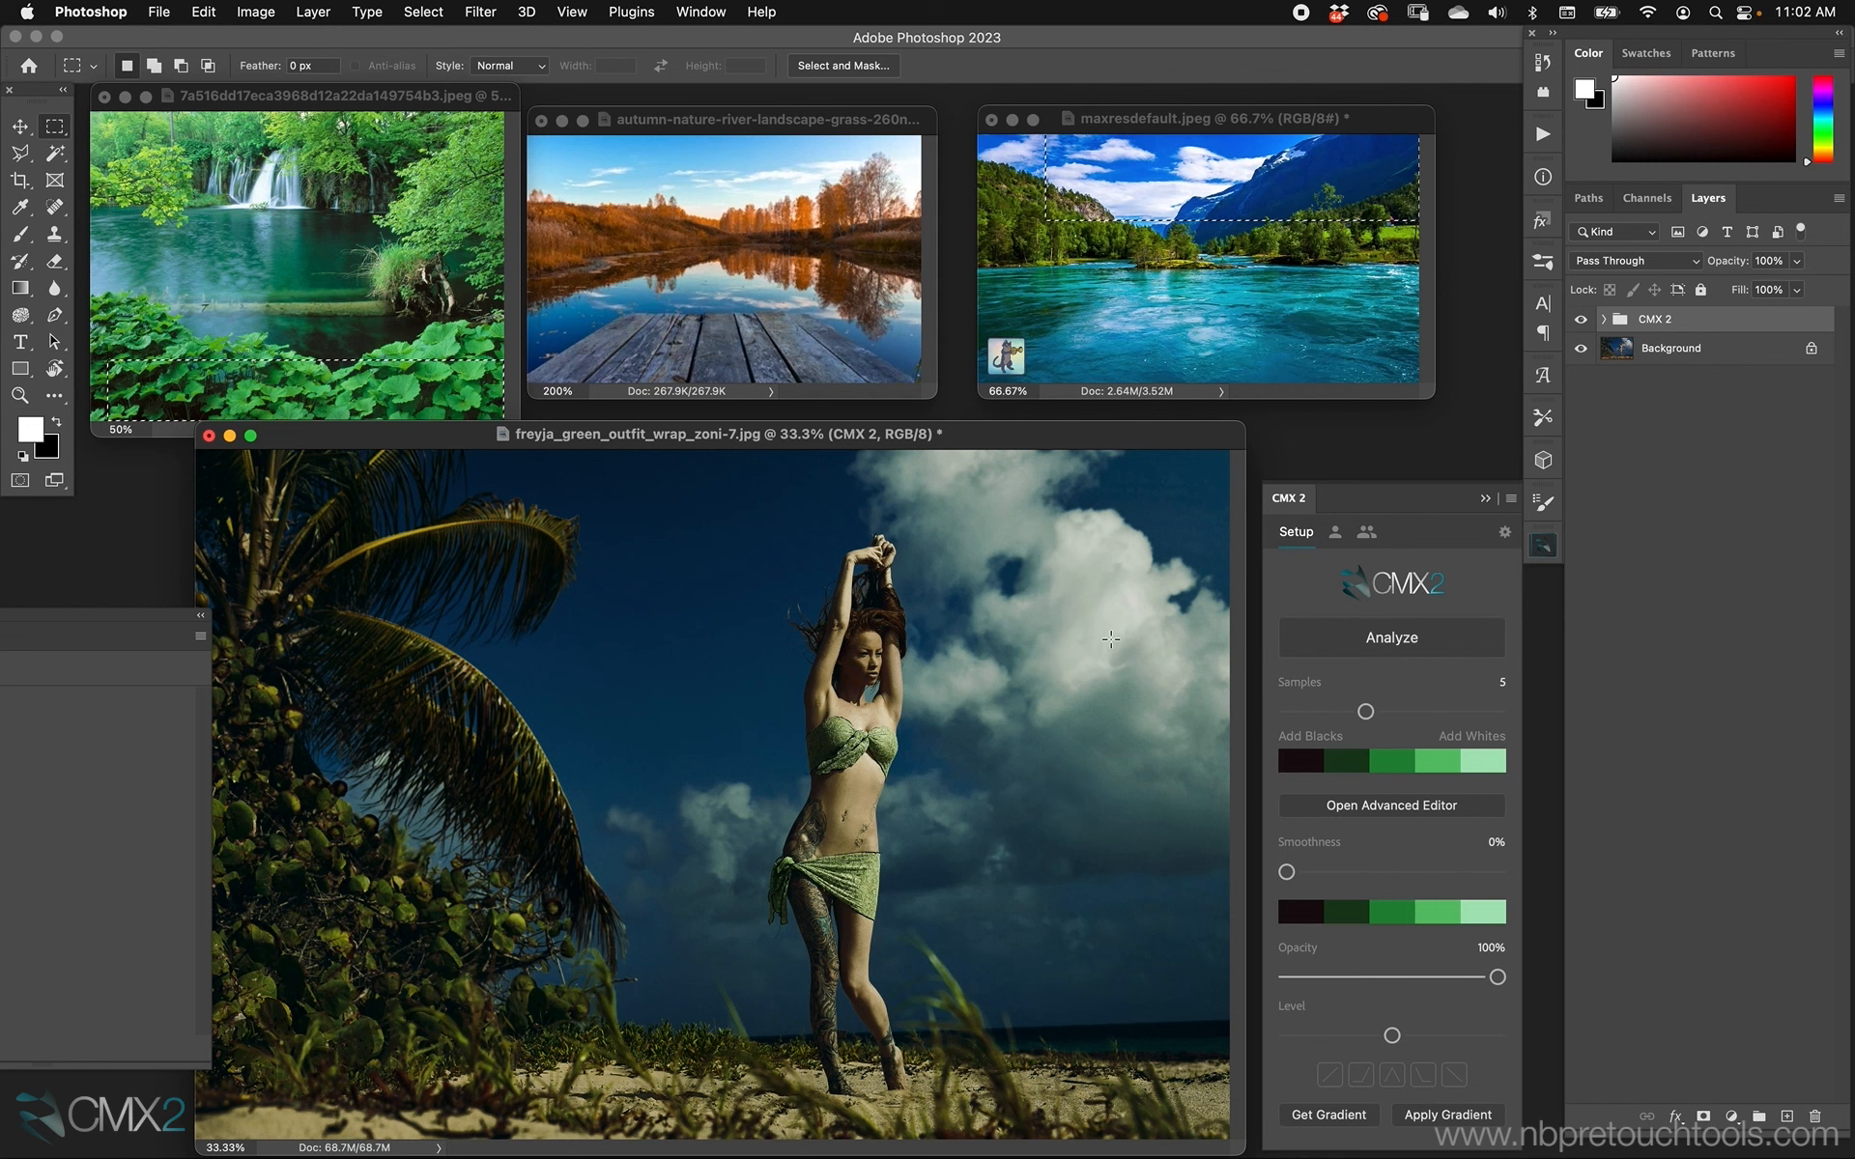
# Lasso an irregular patch of water in maxresdefault.jpeg, analyze it and apply its palette to the beach portrait.
pyautogui.click(1186, 261)
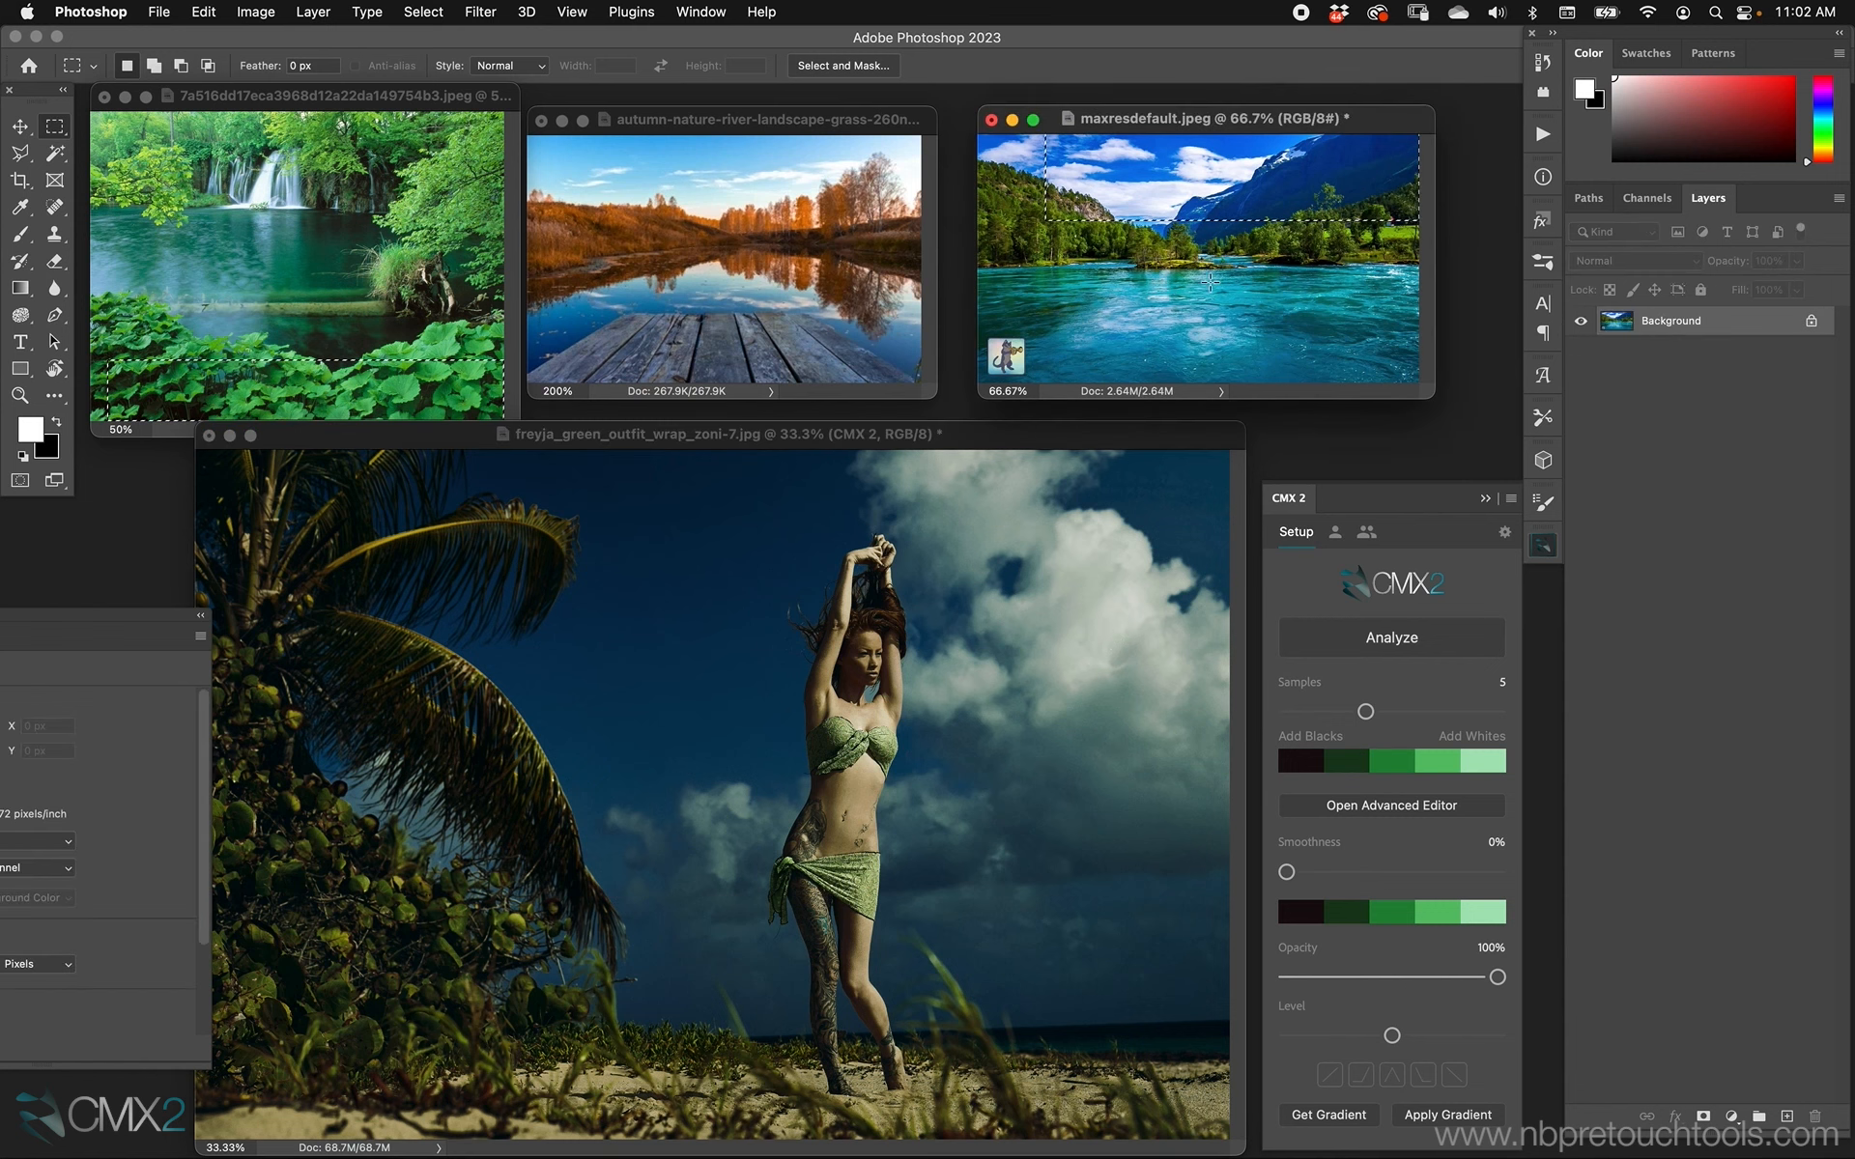
pyautogui.click(18, 155)
pyautogui.moveTo(17, 155); pyautogui.dragTo(96, 153)
pyautogui.moveTo(1169, 293)
pyautogui.mouseDown()
pyautogui.moveTo(1217, 340)
pyautogui.moveTo(1338, 292)
pyautogui.moveTo(1255, 272)
pyautogui.mouseUp()
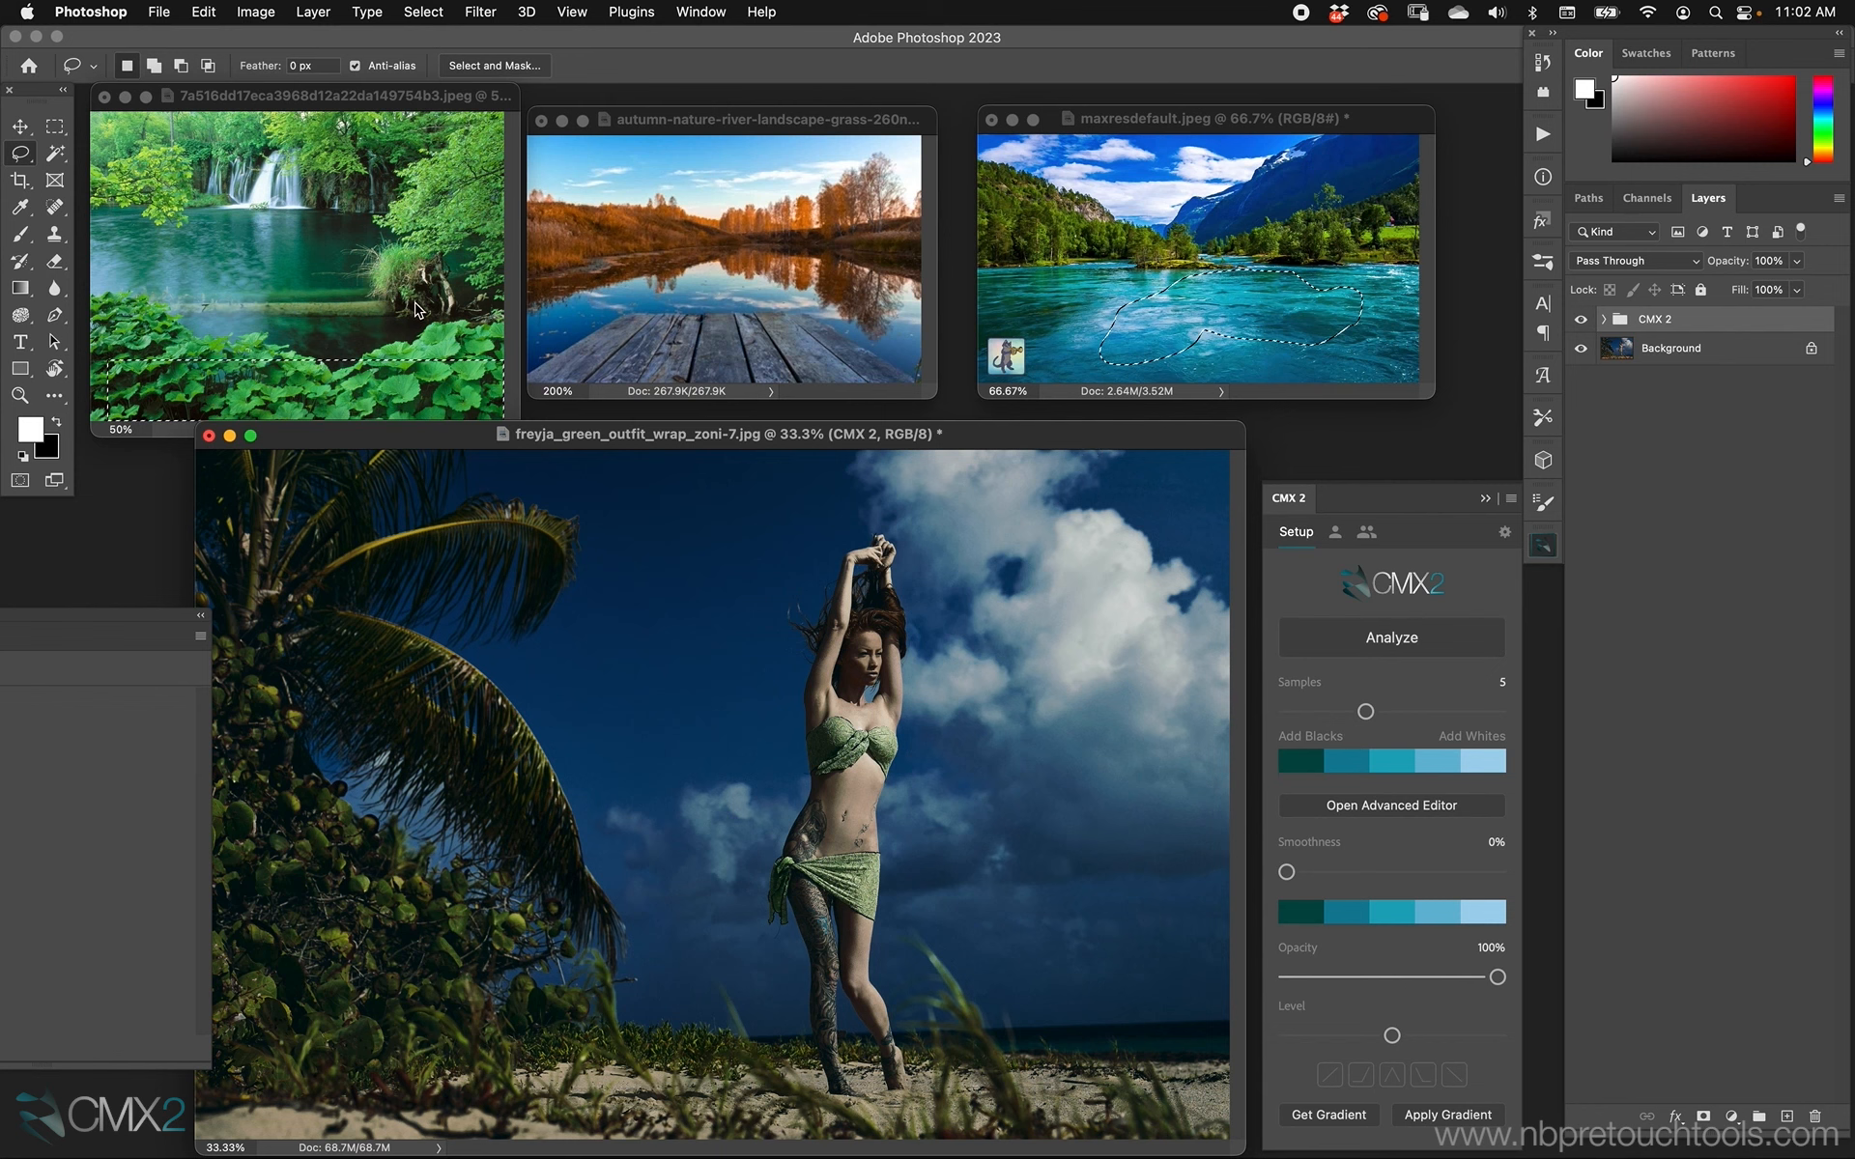
# Clear the lasso selection in maxresdefault.jpeg and try to analyze the mountain area near the image's upper edge.
pyautogui.click(1282, 214)
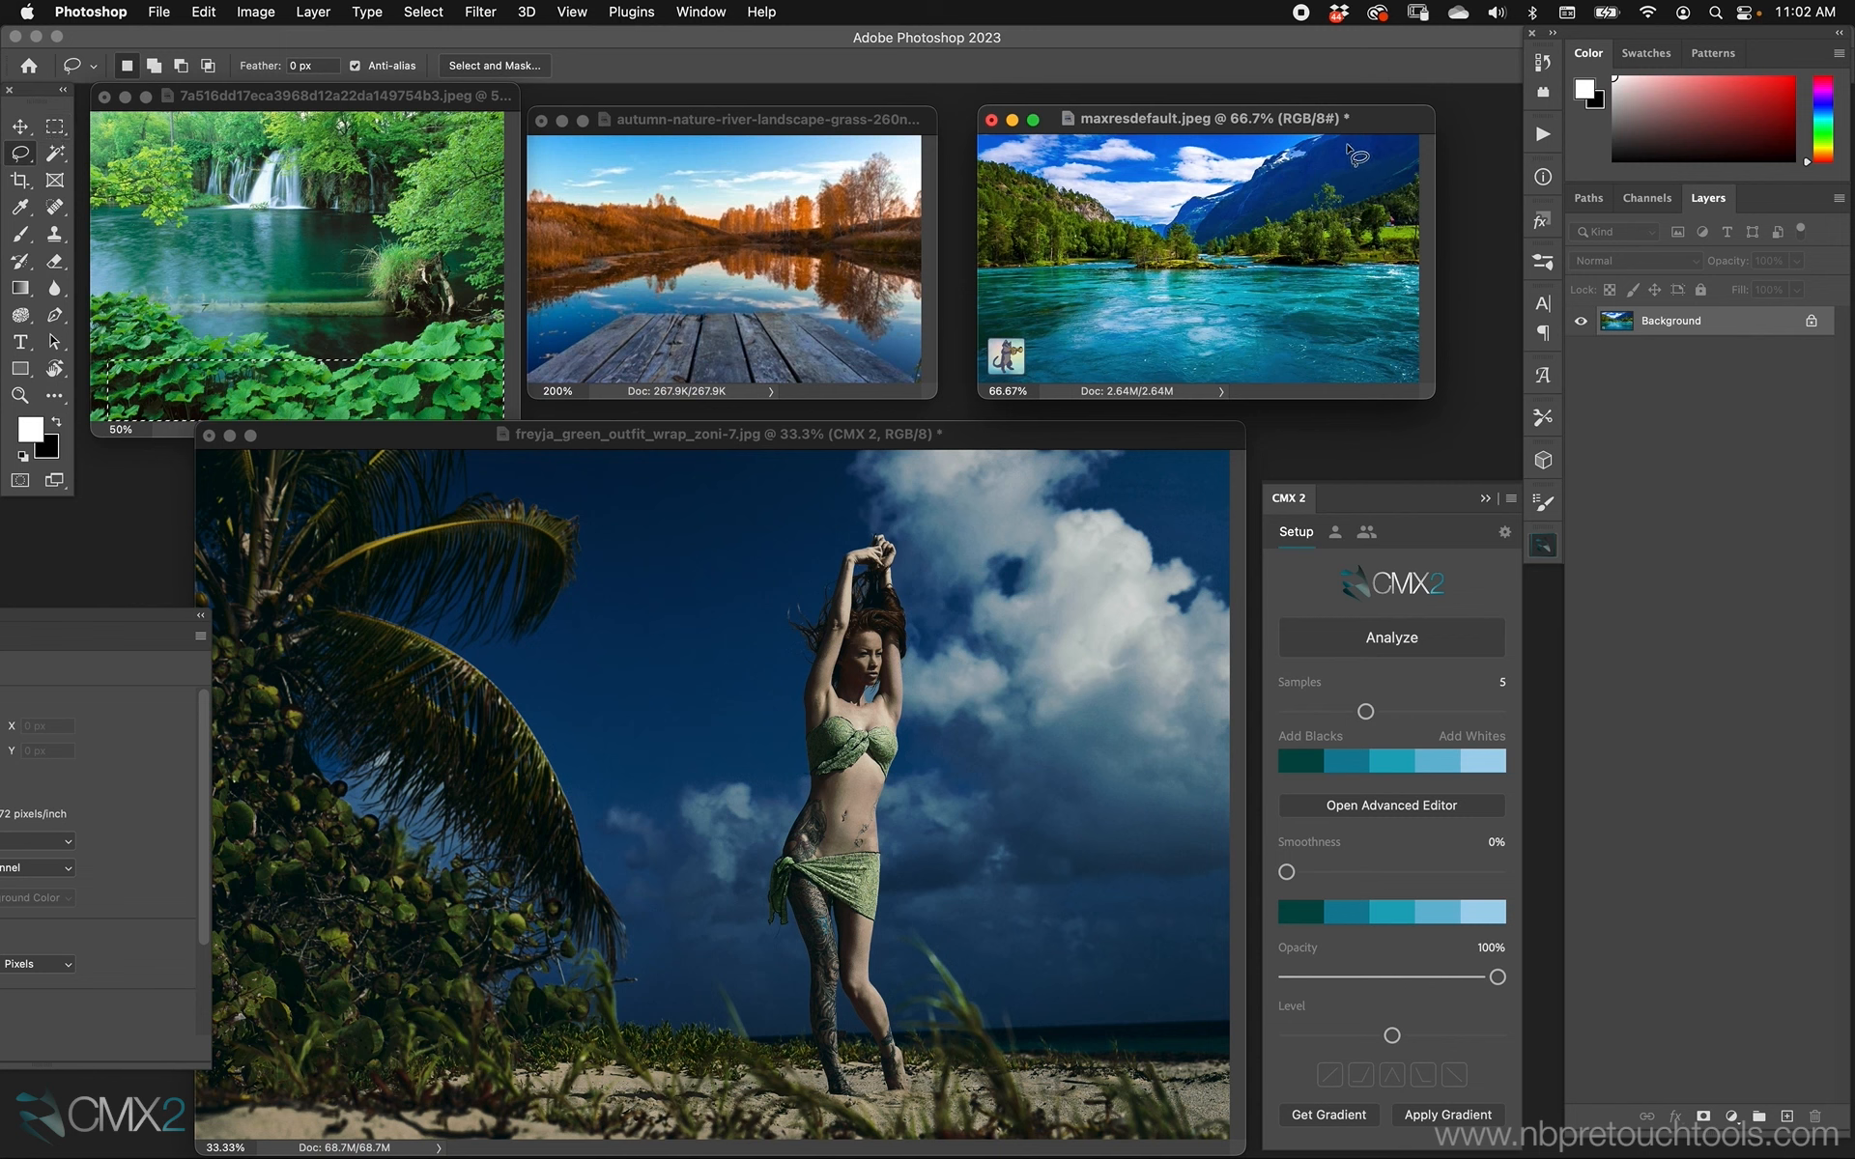
pyautogui.moveTo(1350, 147)
pyautogui.mouseDown()
pyautogui.moveTo(1352, 166)
pyautogui.moveTo(1384, 128)
pyautogui.mouseUp()
pyautogui.click(1427, 651)
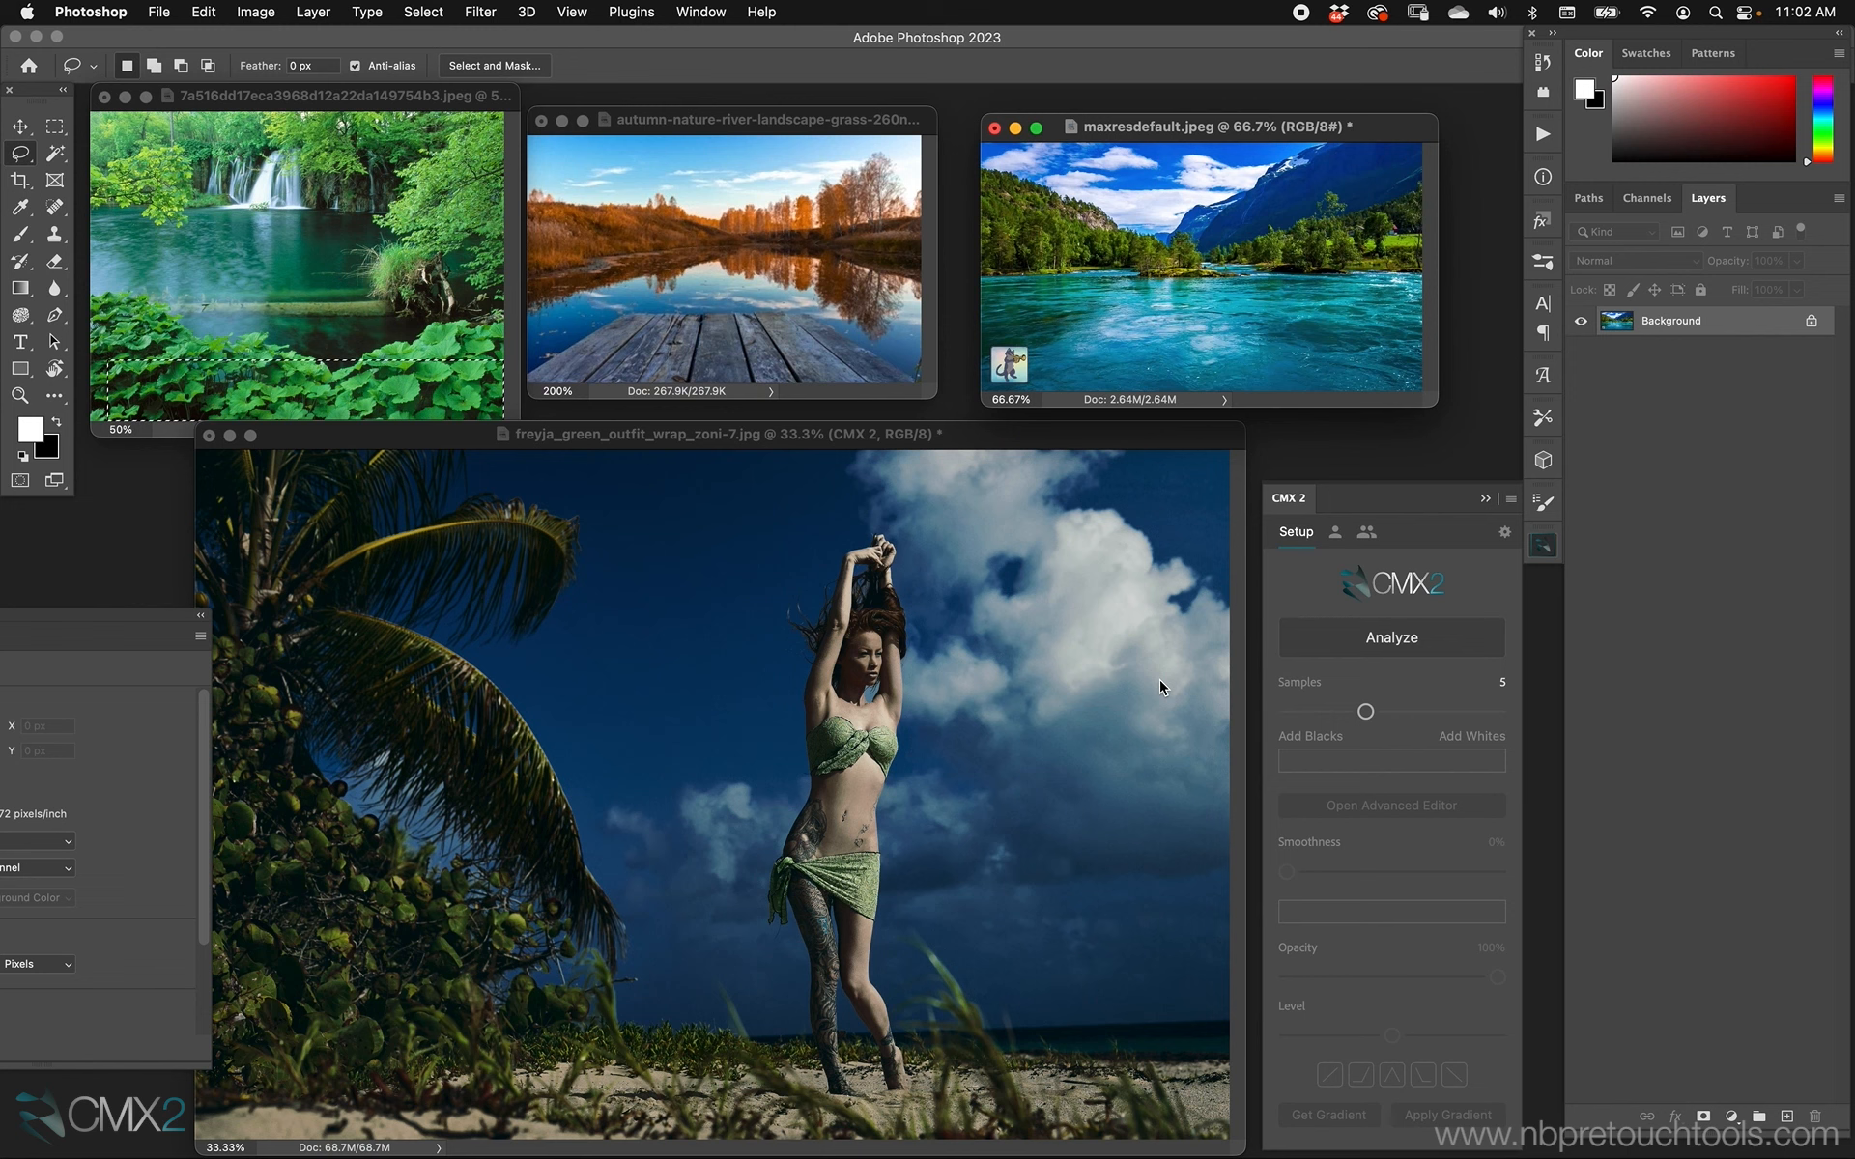
# Select the whole sky of the autumn landscape image with the Magic Wand, adding the missed areas, and analyze the selected colors.
pyautogui.moveTo(756, 121); pyautogui.dragTo(764, 116)
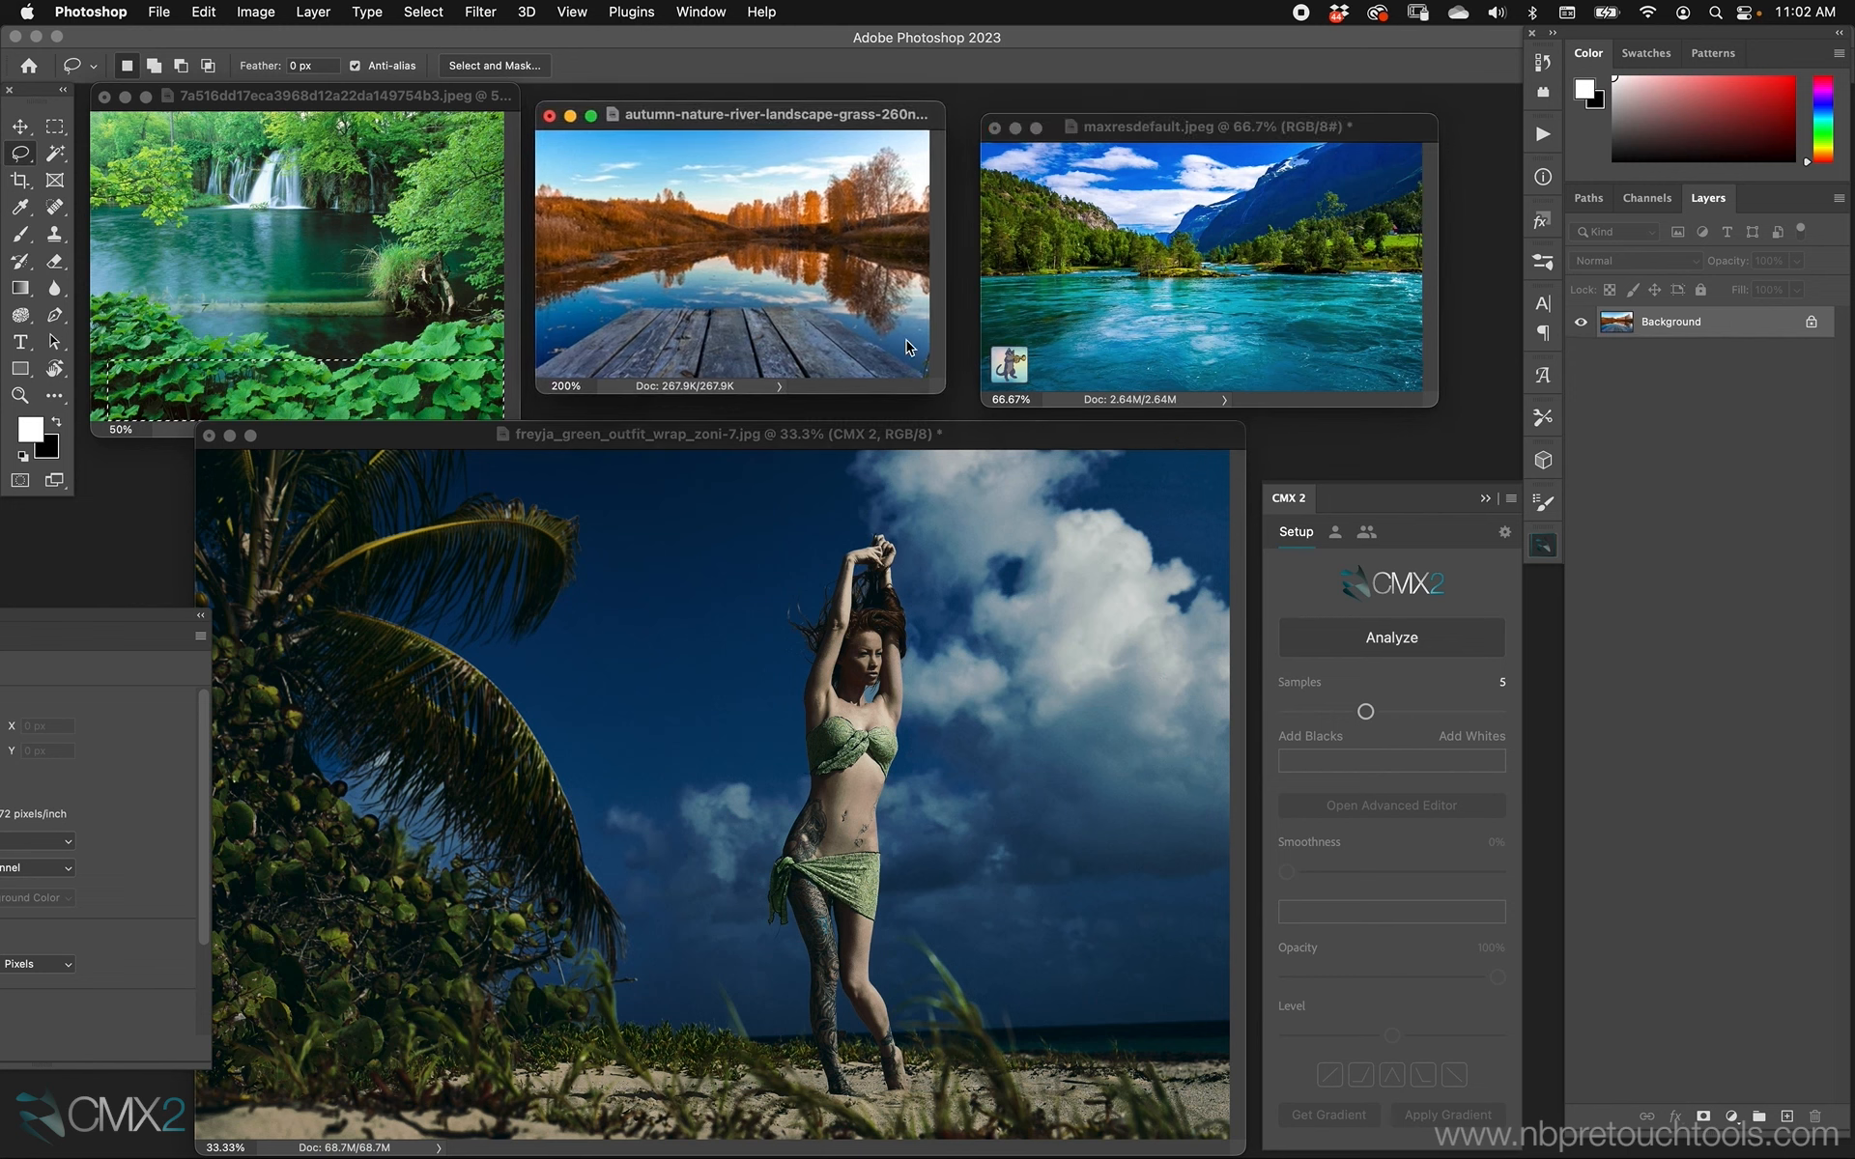
pyautogui.click(1094, 135)
pyautogui.click(55, 154)
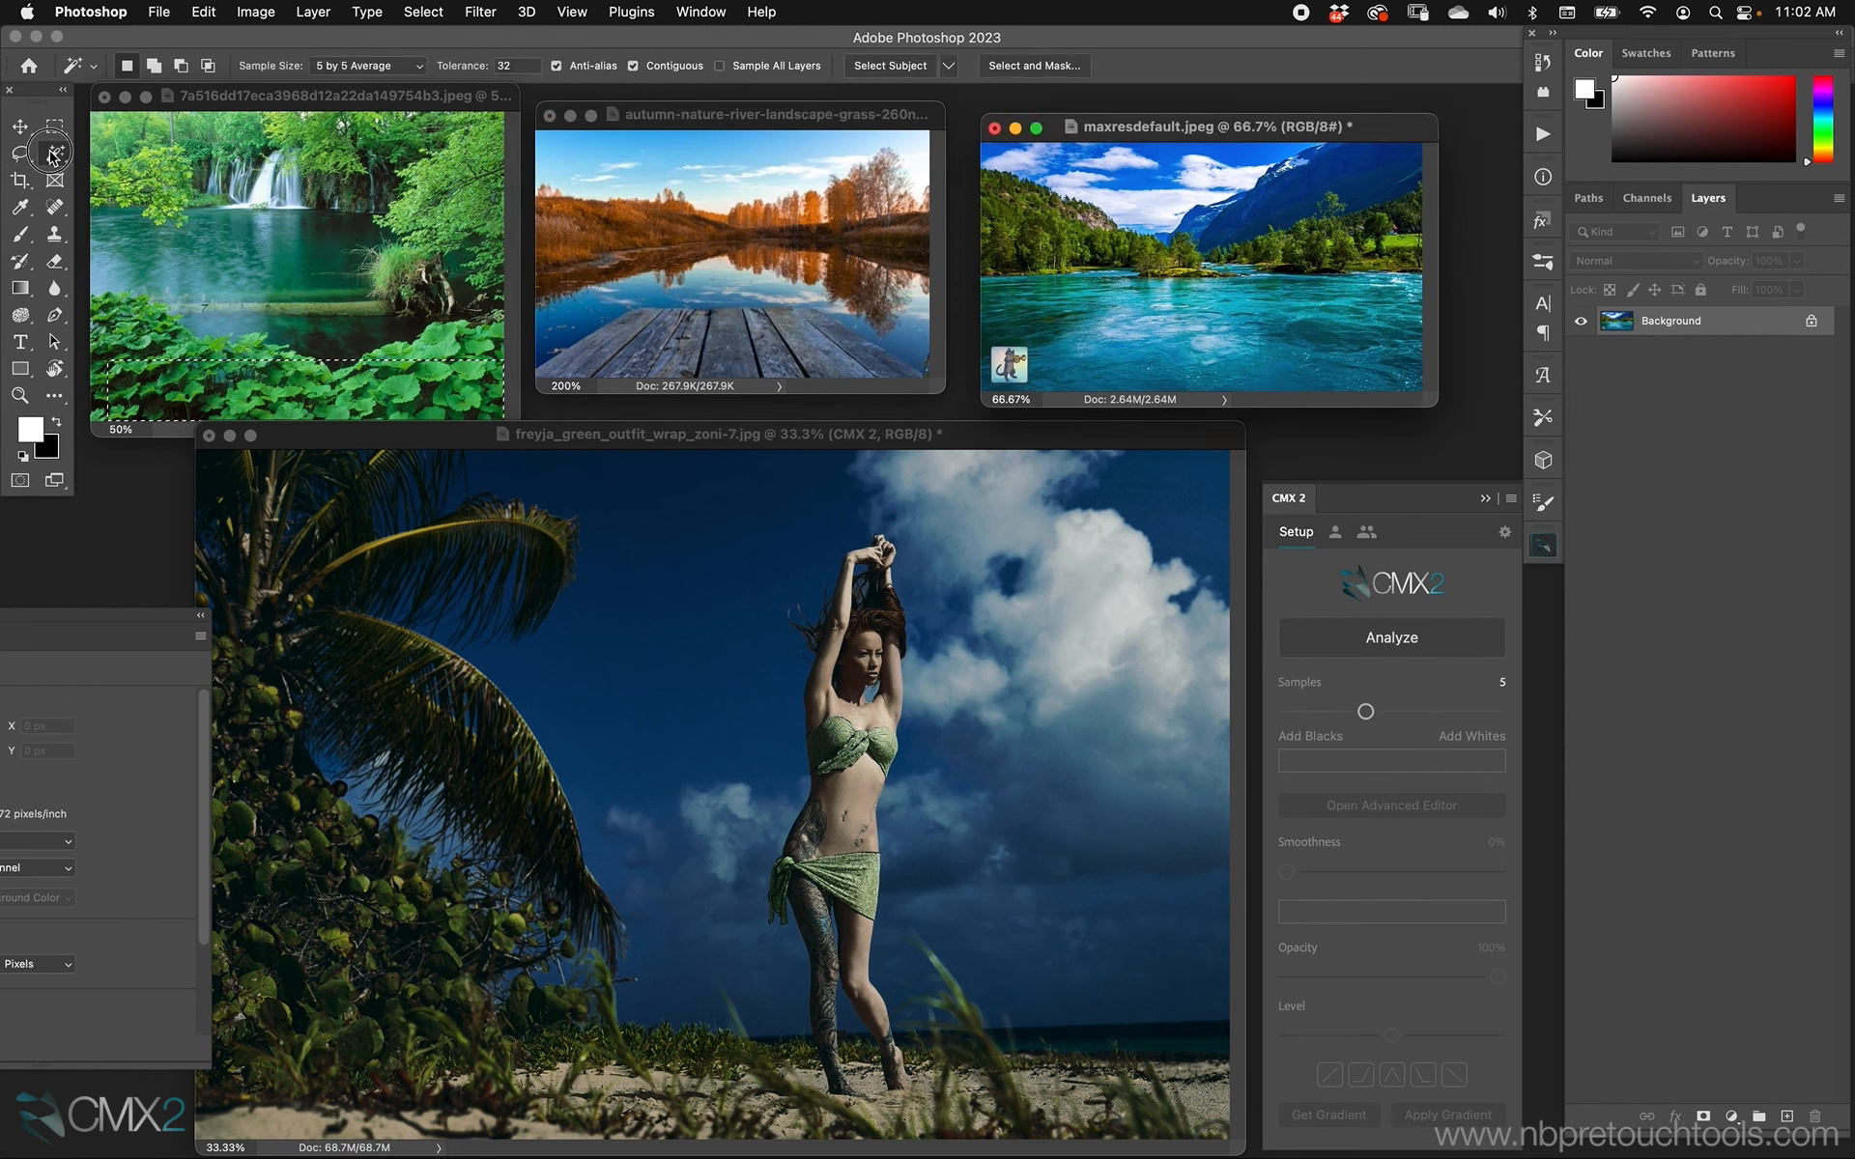
pyautogui.moveTo(55, 155); pyautogui.dragTo(108, 196)
pyautogui.click(704, 157)
pyautogui.click(704, 156)
pyautogui.moveTo(756, 109); pyautogui.dragTo(767, 120)
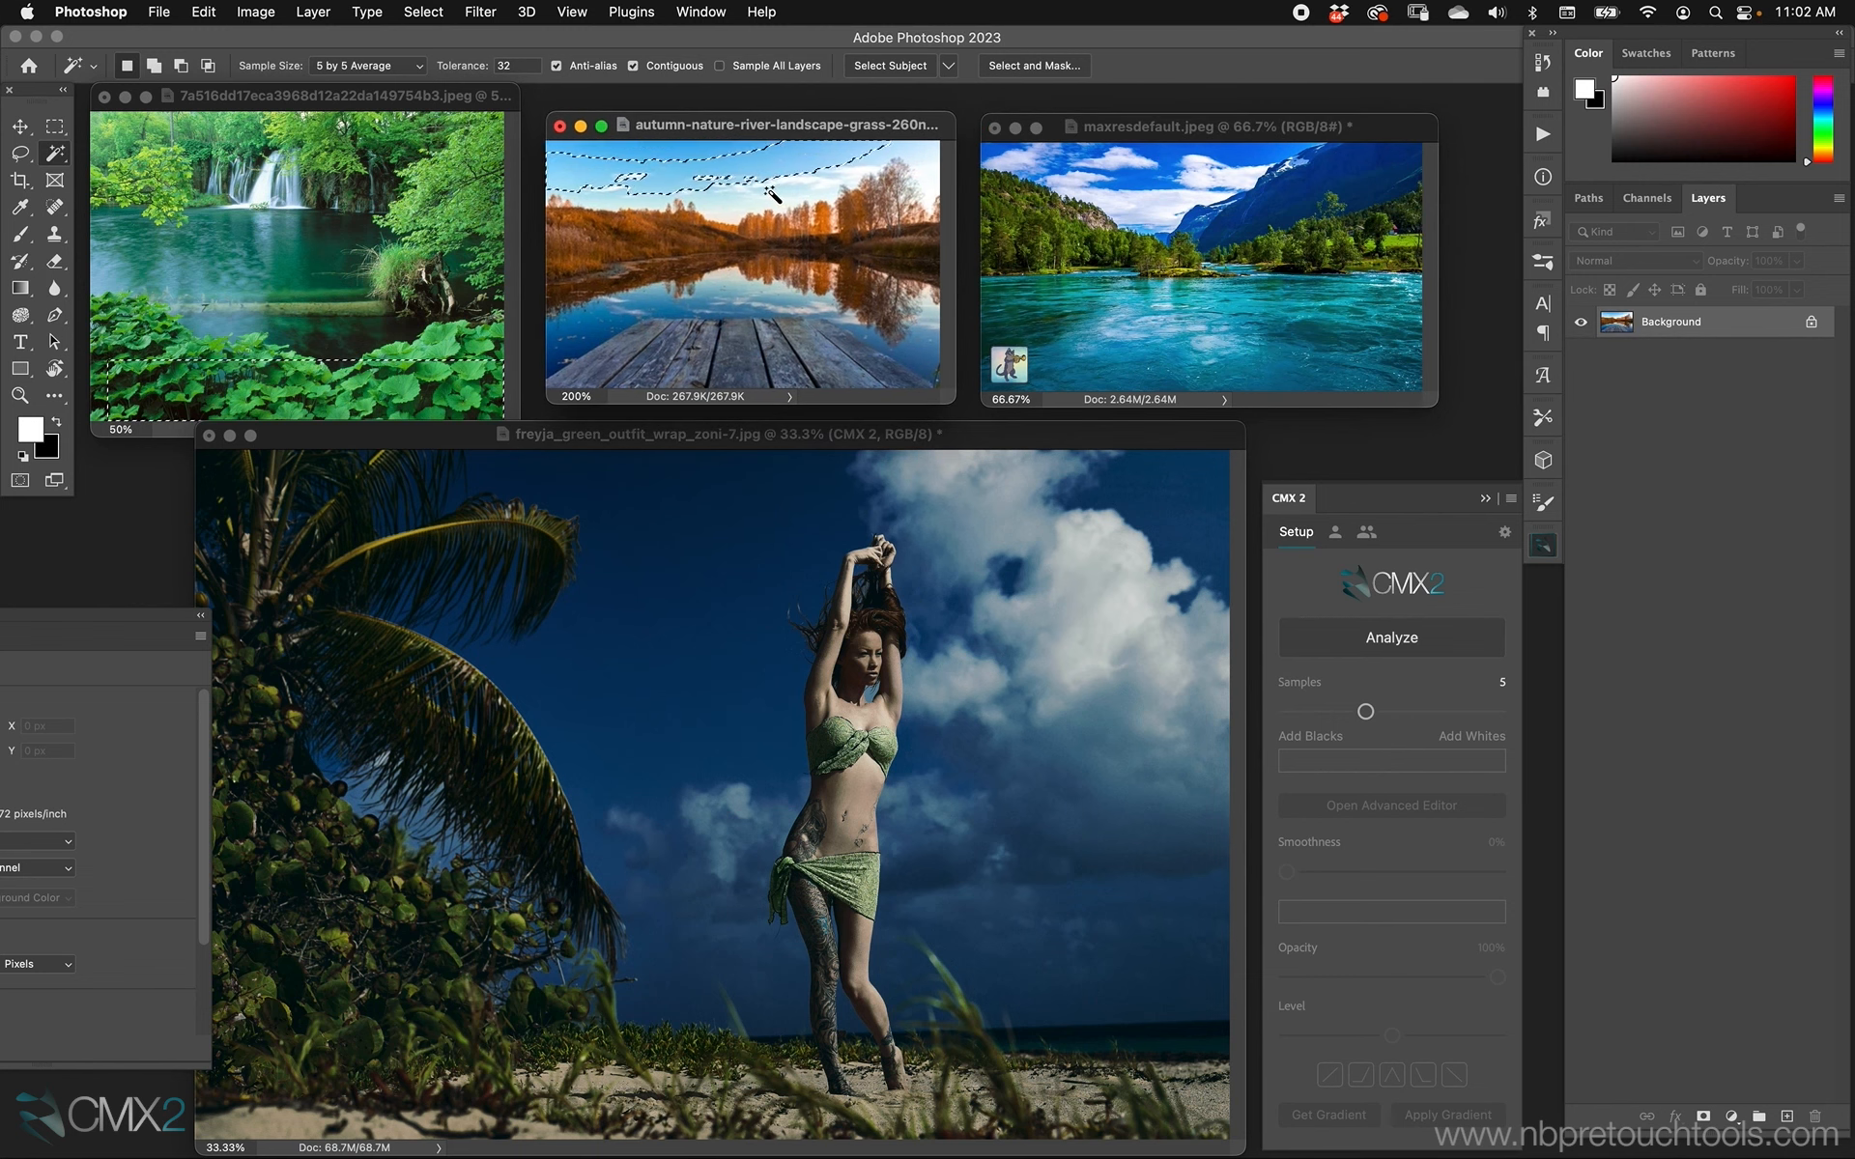
pyautogui.keyDown('shift'); pyautogui.click(817, 170); pyautogui.keyUp('shift')
pyautogui.keyDown('shift'); pyautogui.click(755, 180); pyautogui.keyUp('shift')
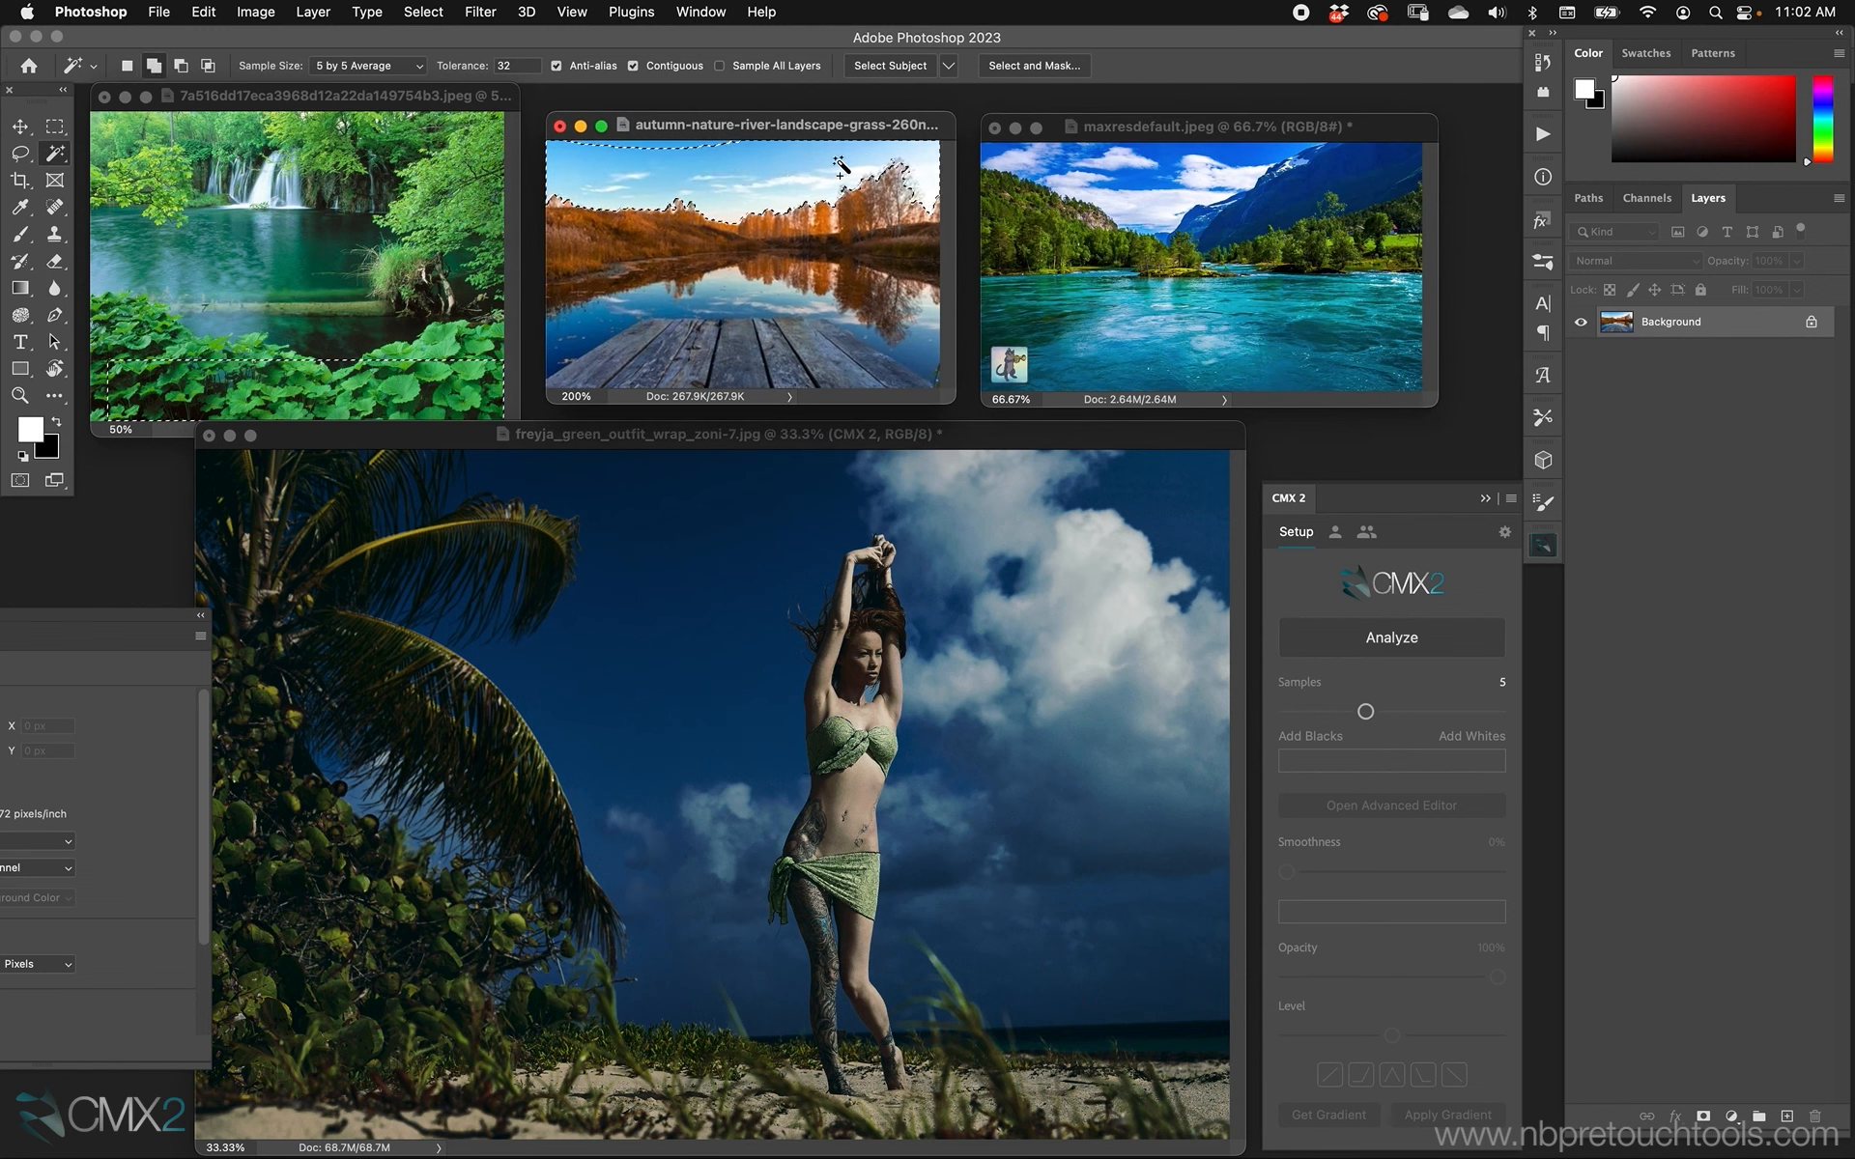
pyautogui.keyDown('shift'); pyautogui.click(678, 148); pyautogui.keyUp('shift')
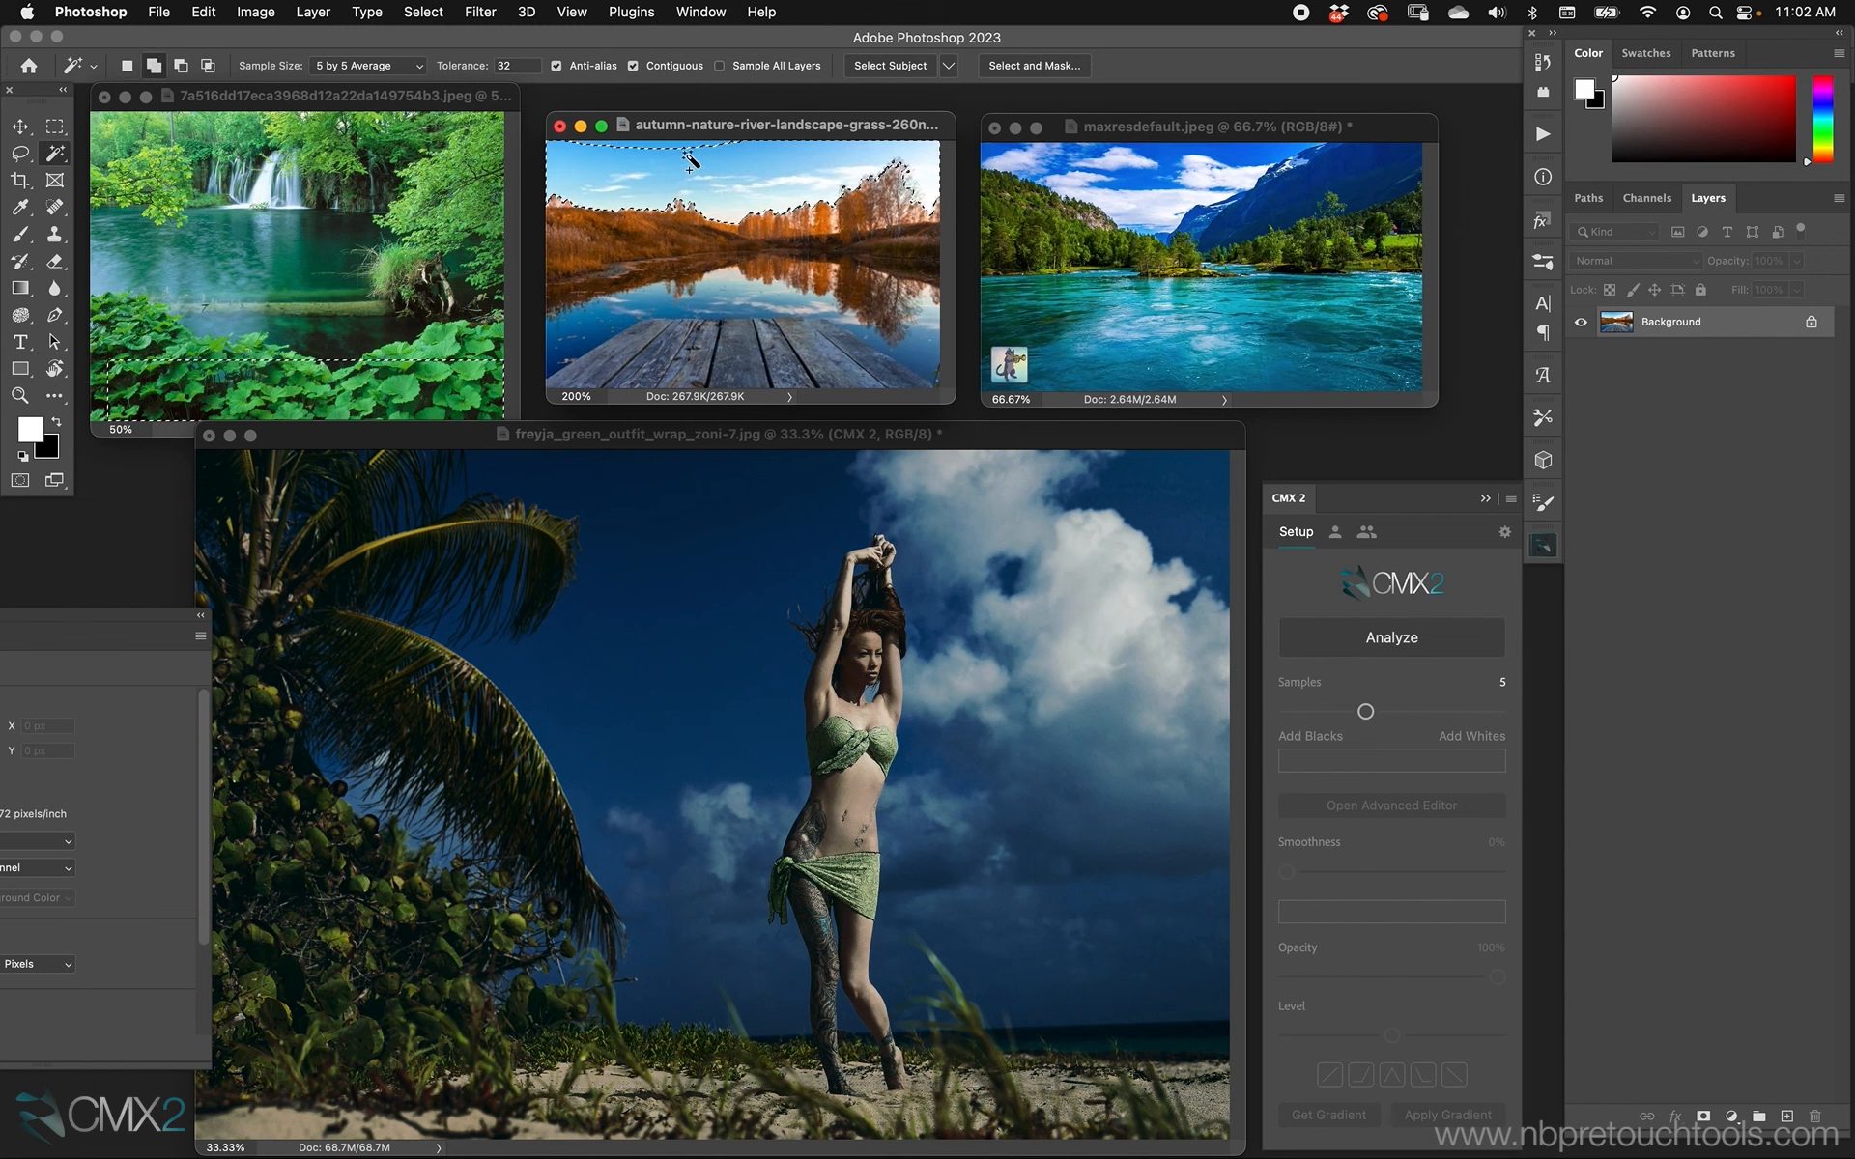
pyautogui.click(1454, 633)
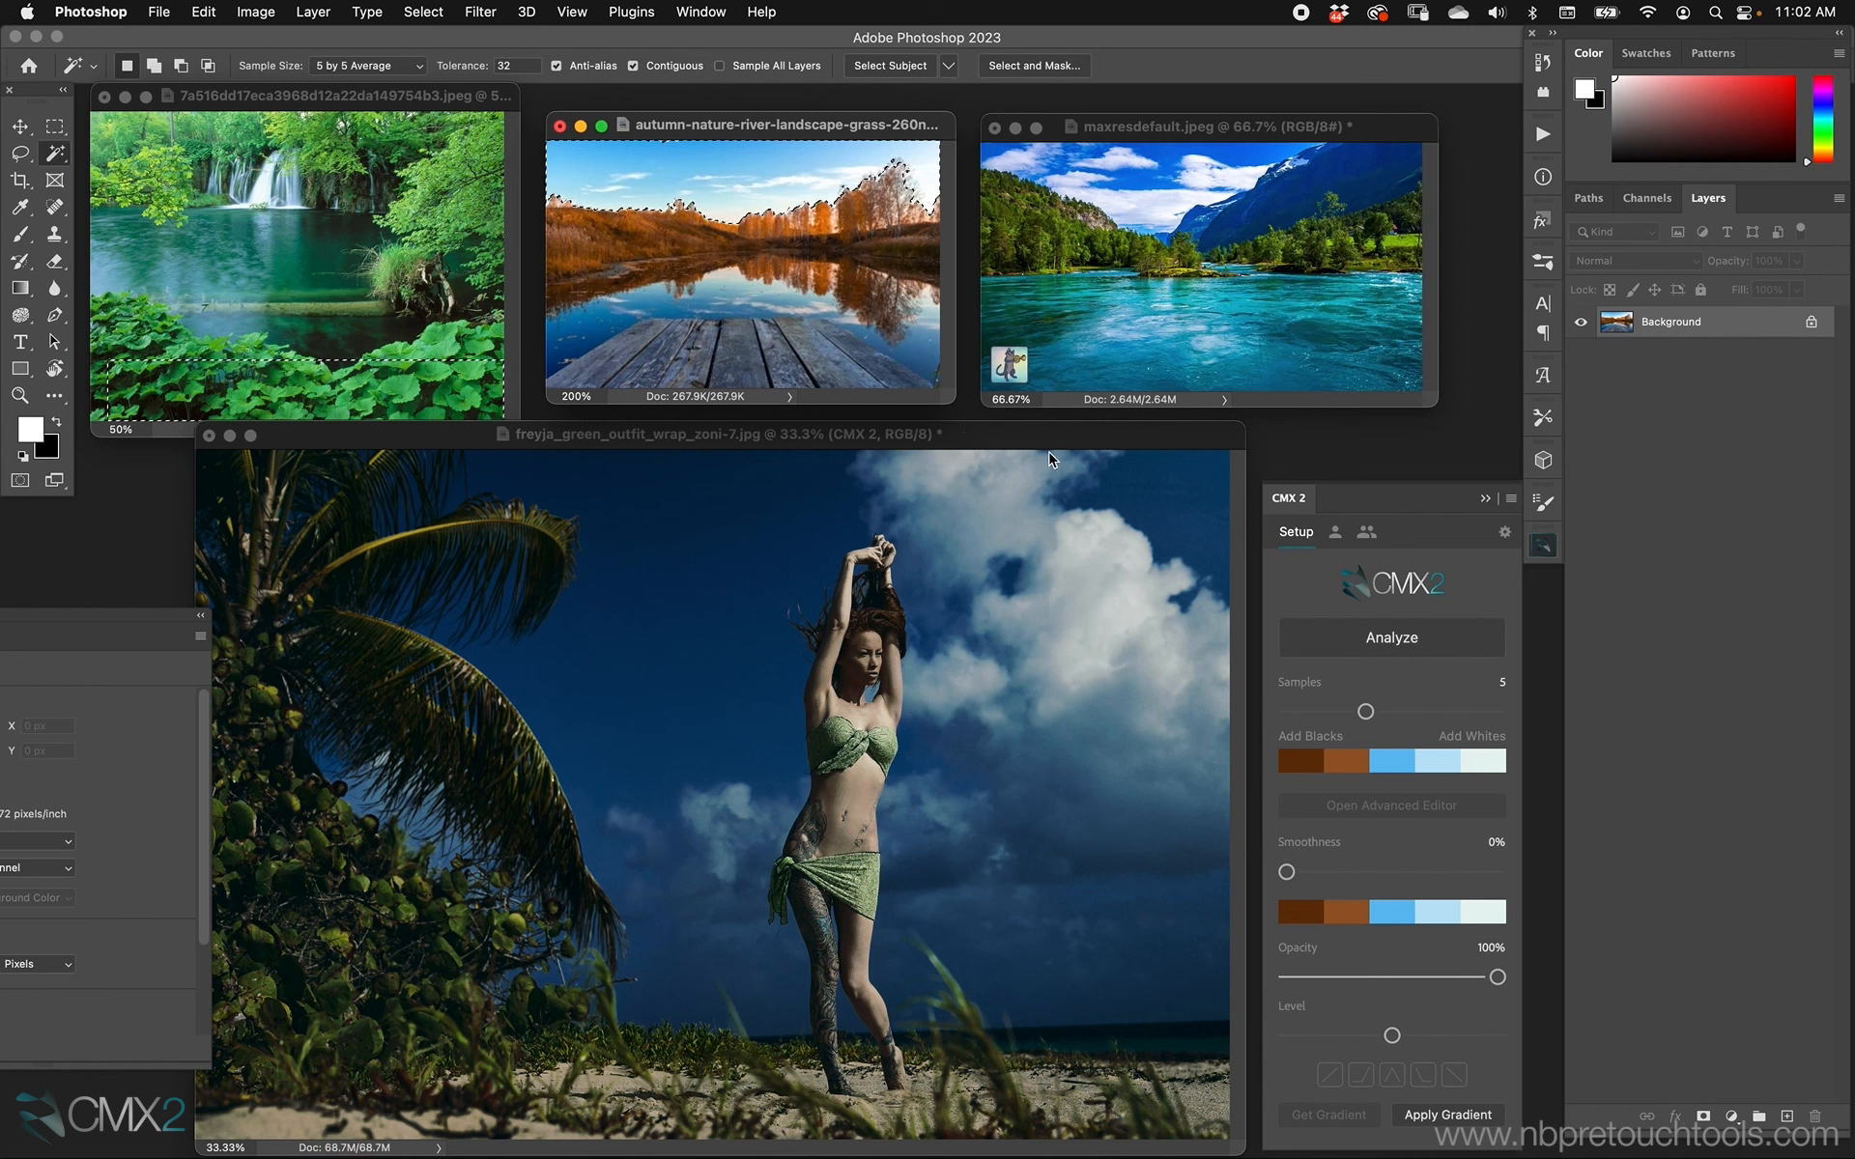
# Deselect the sky in the autumn image and delete the CMX 2 group from the beach portrait.
pyautogui.press('super+d')
pyautogui.click(1043, 612)
pyautogui.press('BackSpace')
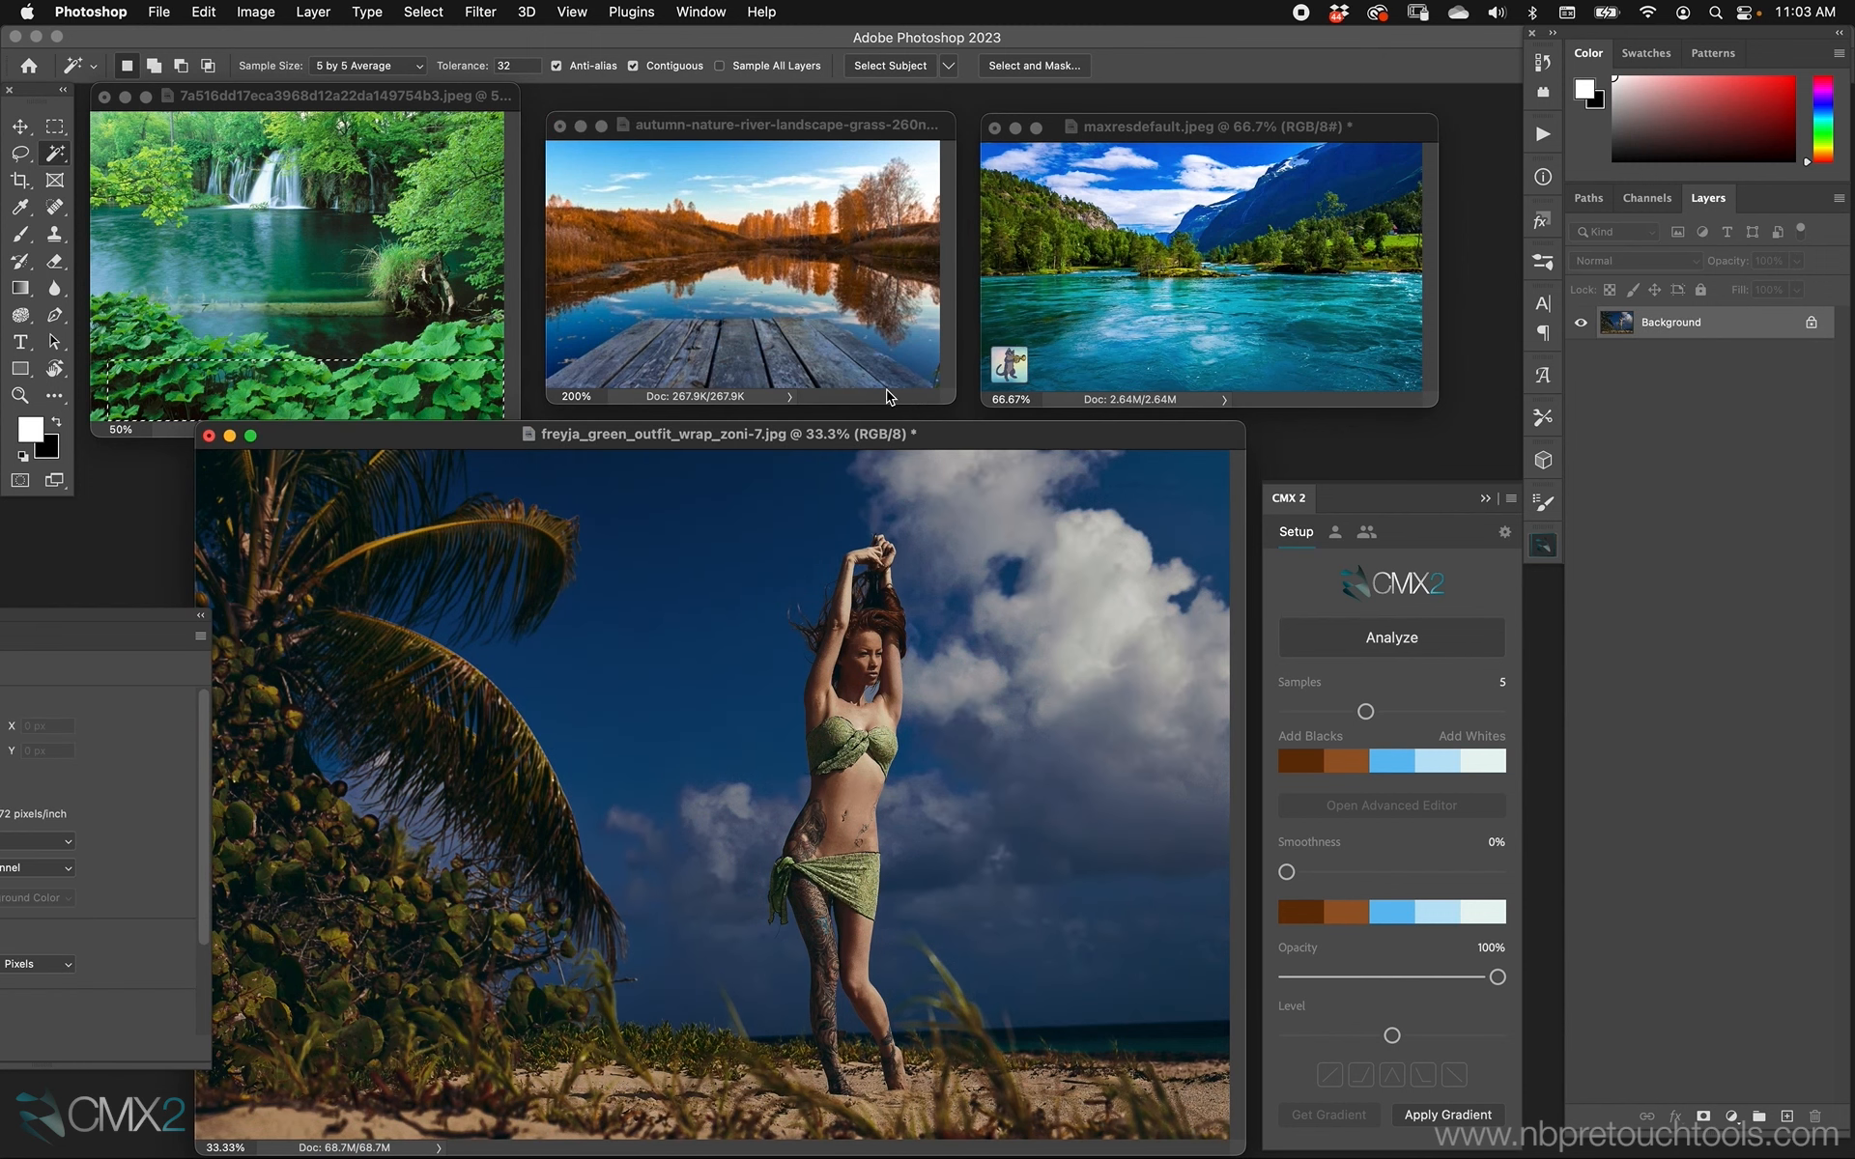
pyautogui.moveTo(931, 425); pyautogui.dragTo(932, 424)
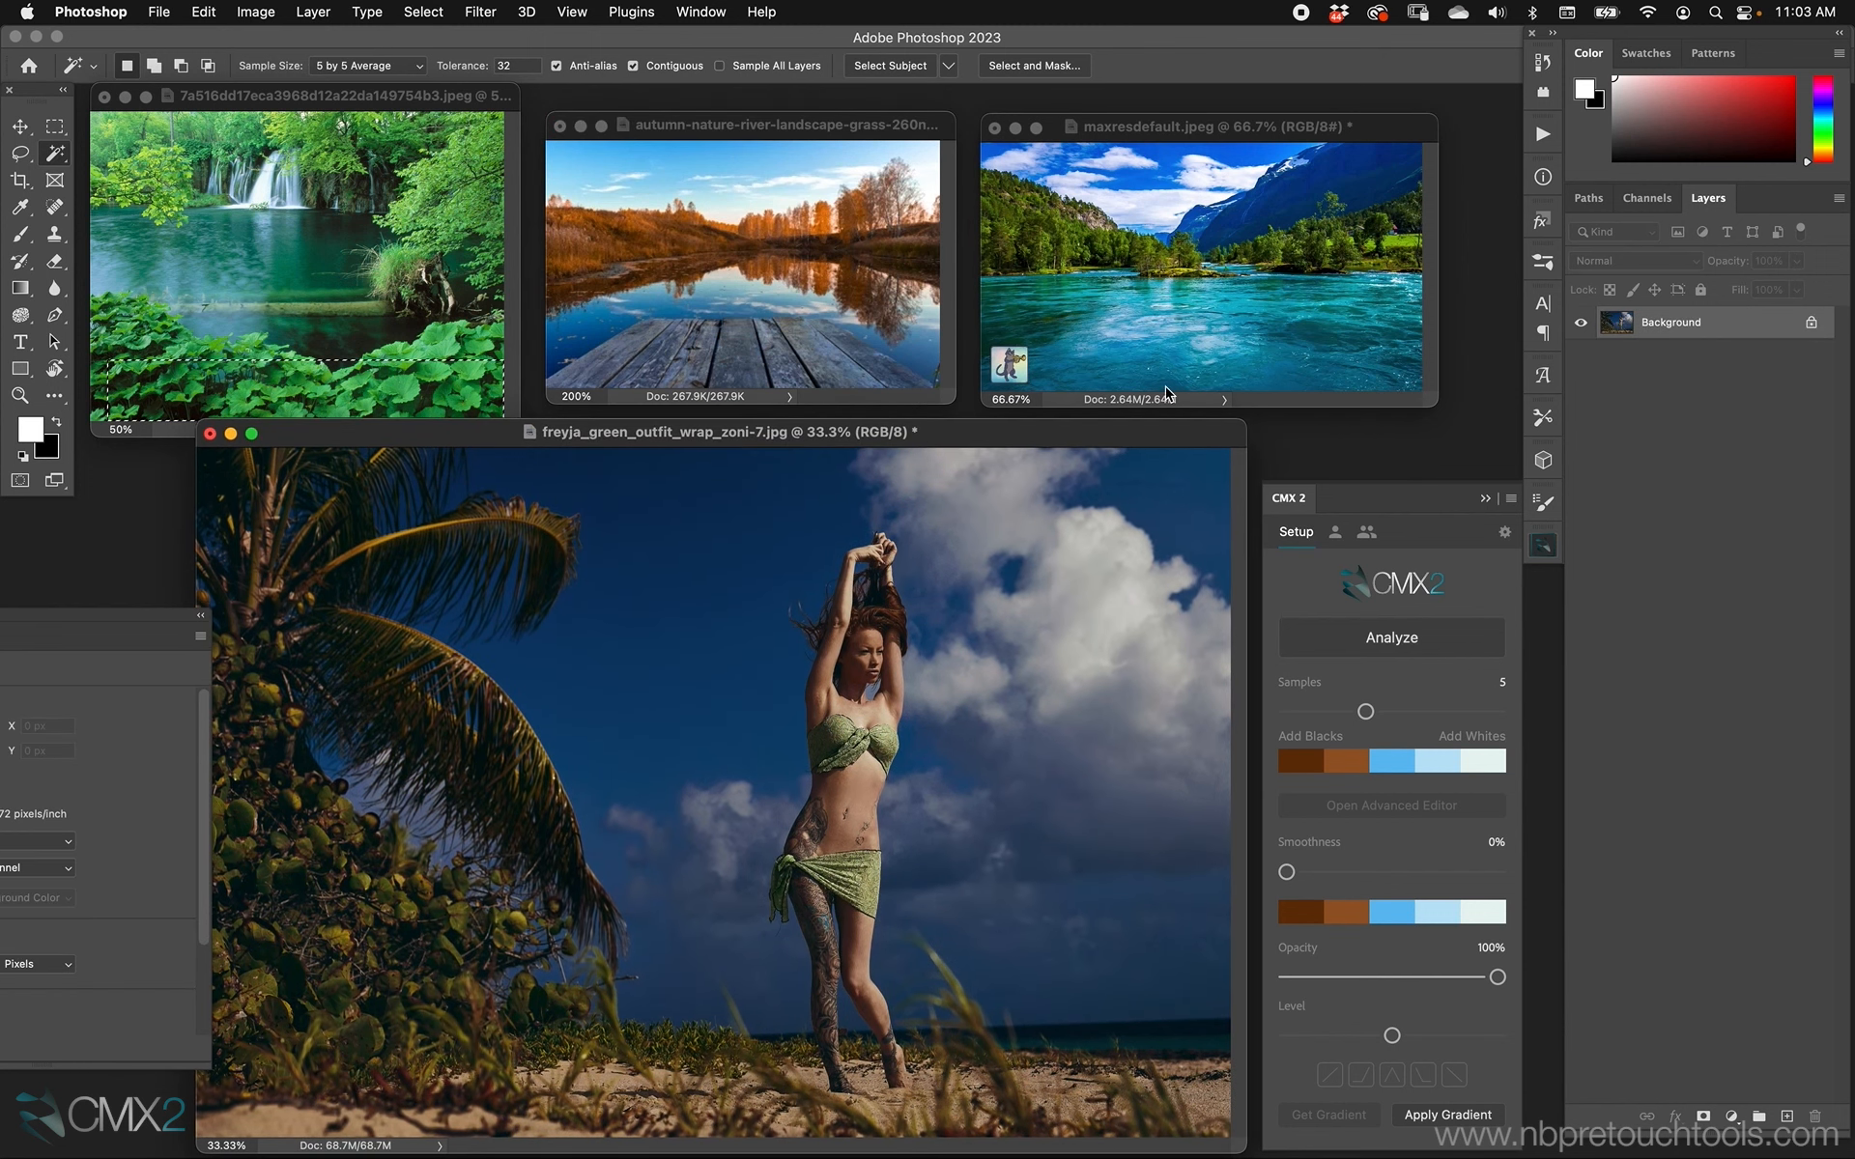
# Analyze the whole maxresdefault.jpeg image and set the palette to 7 samples.
pyautogui.moveTo(1244, 126); pyautogui.dragTo(1256, 114)
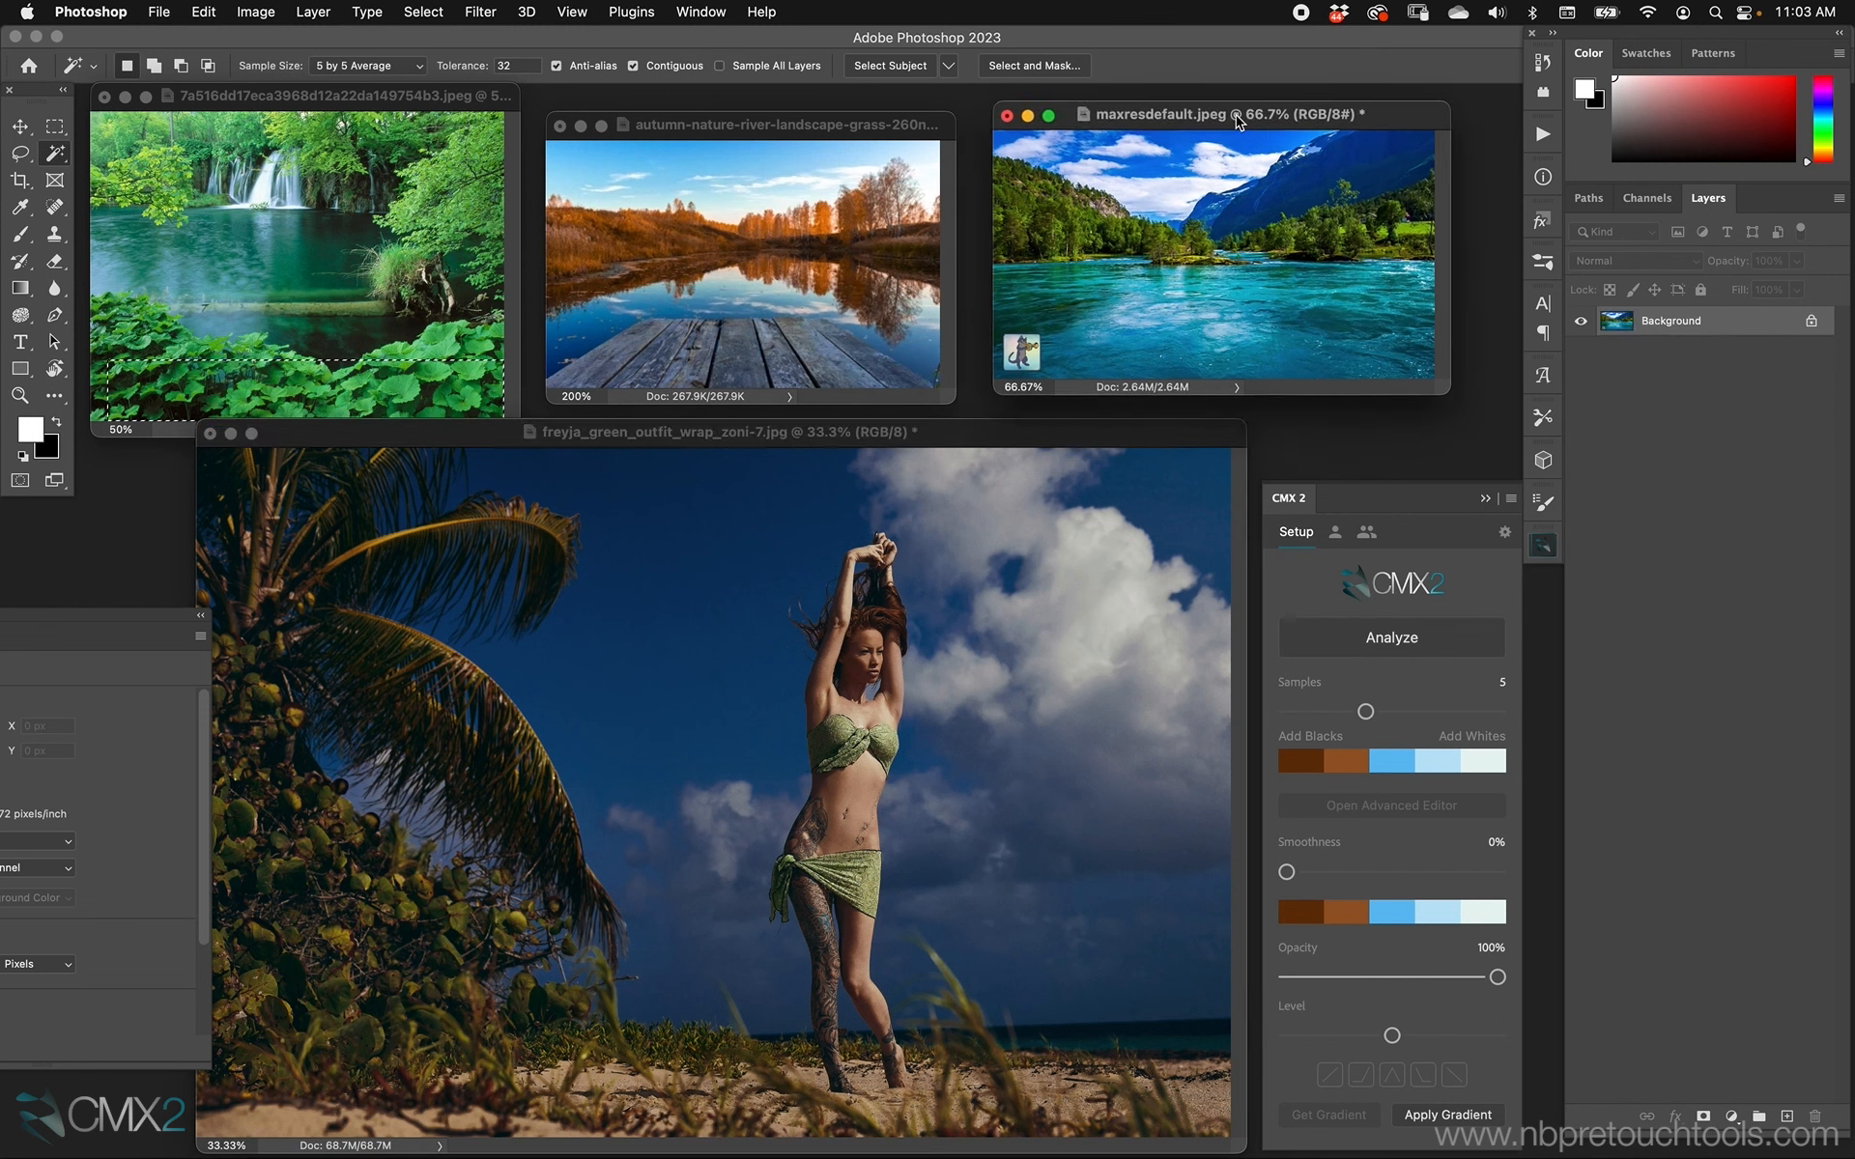
pyautogui.press('m')
pyautogui.moveTo(1185, 116); pyautogui.dragTo(1175, 120)
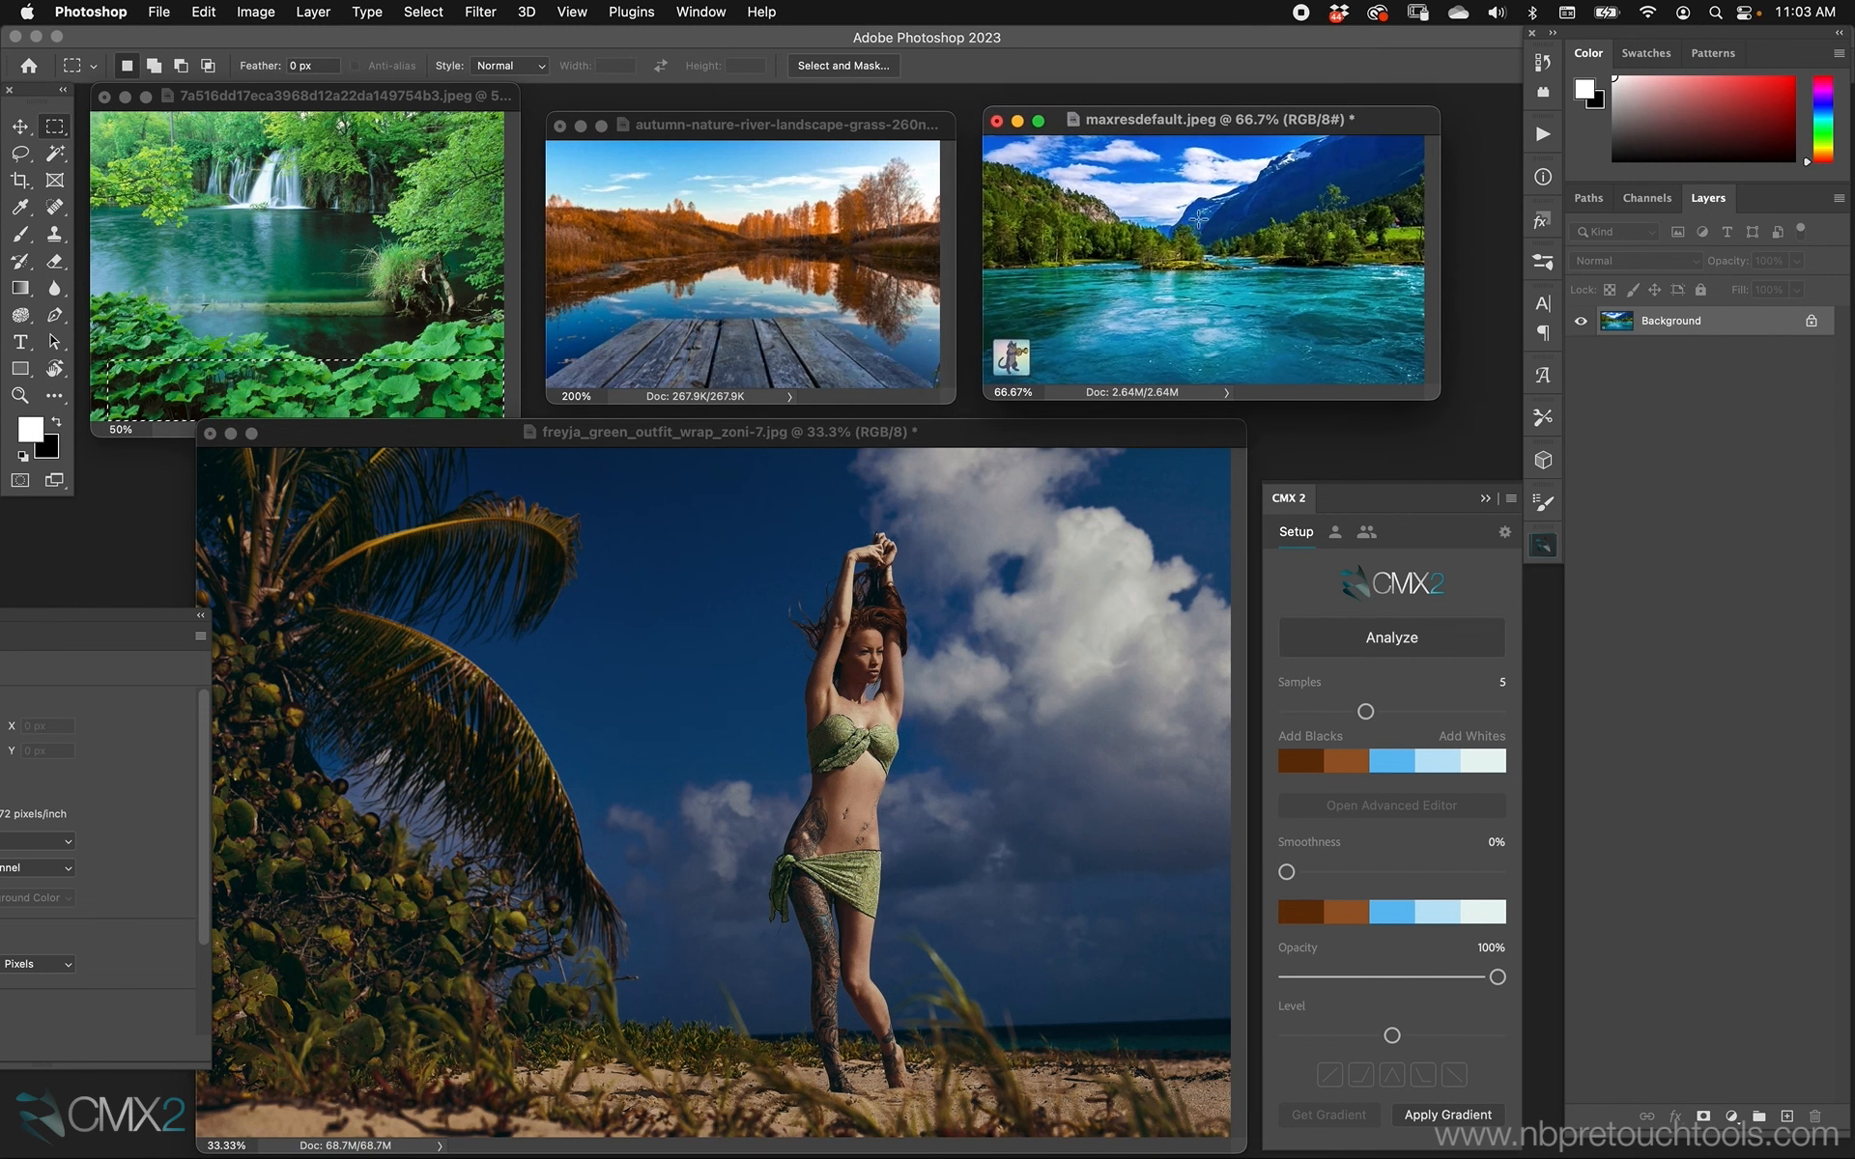
pyautogui.click(1391, 640)
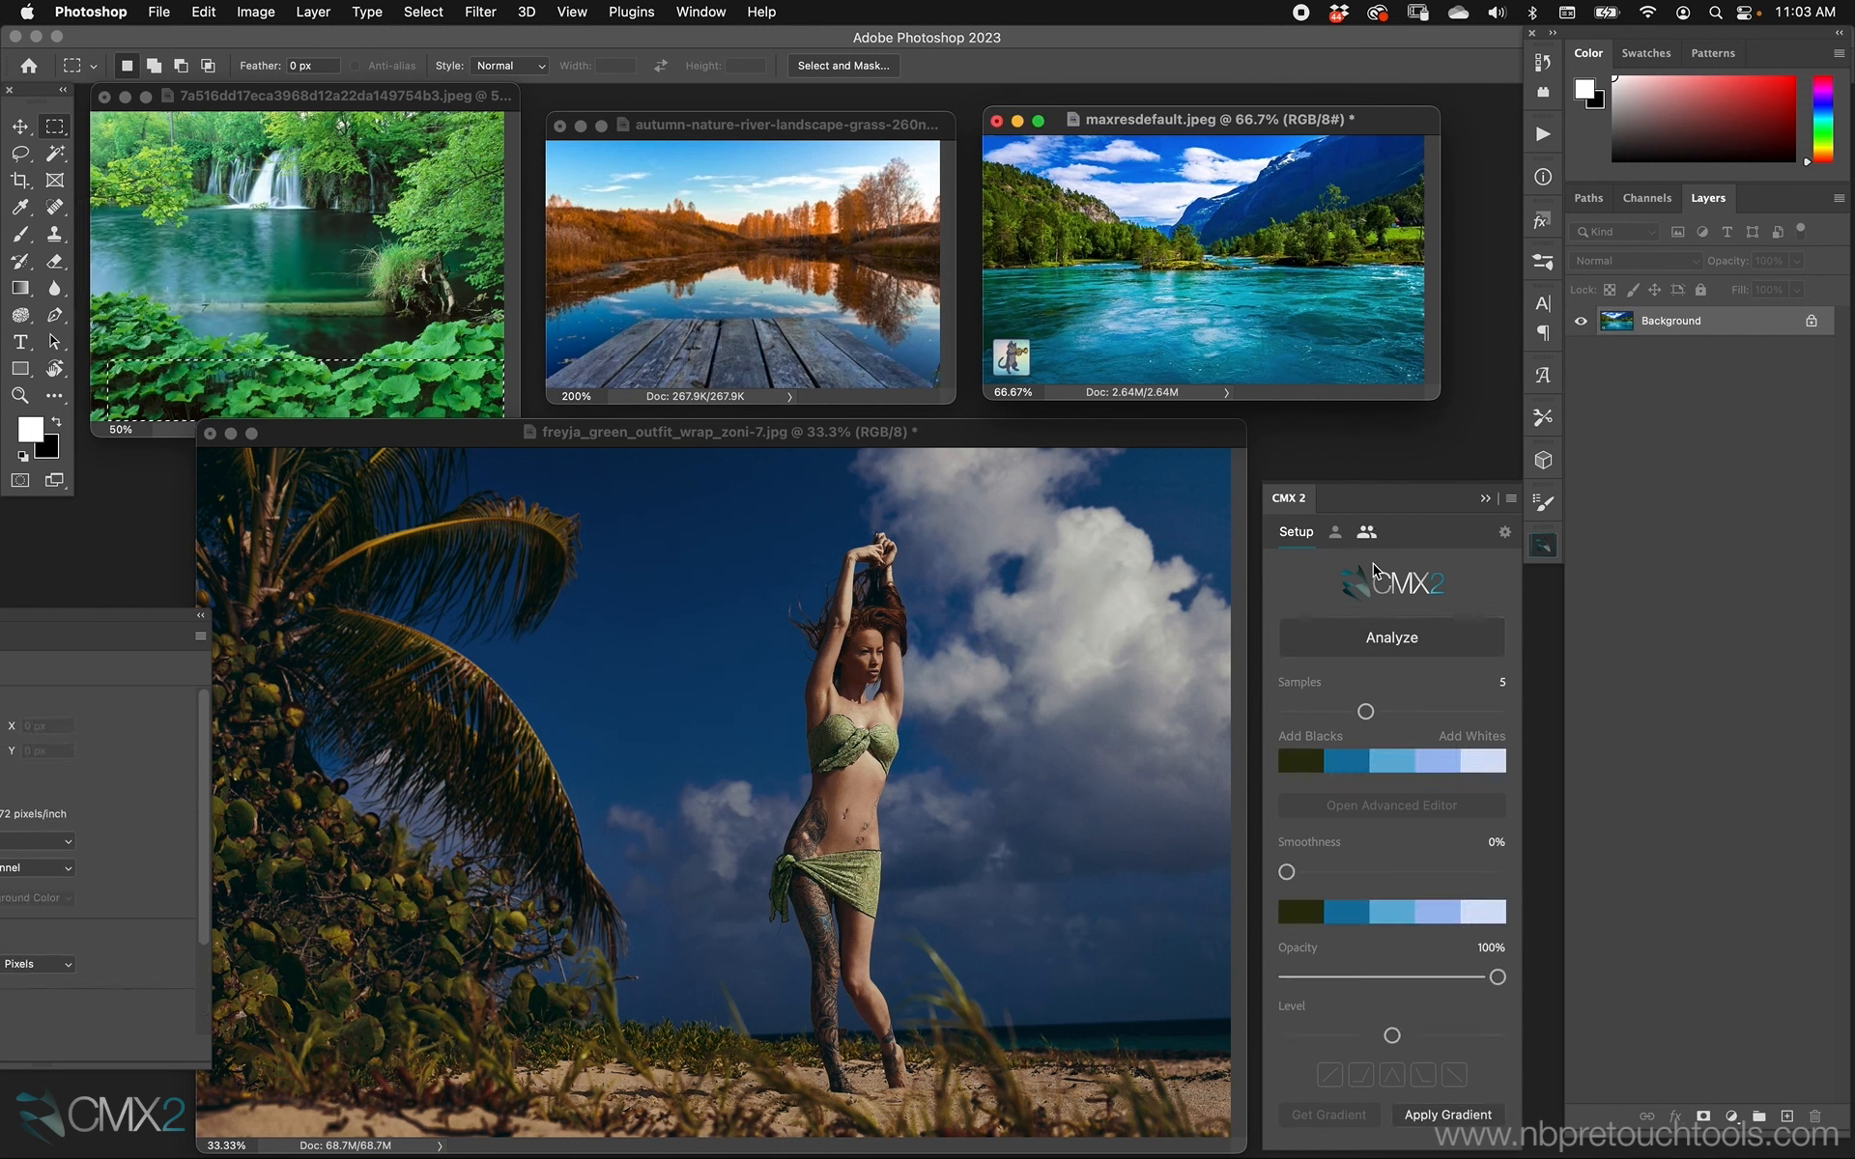
pyautogui.moveTo(1365, 712); pyautogui.dragTo(1418, 712)
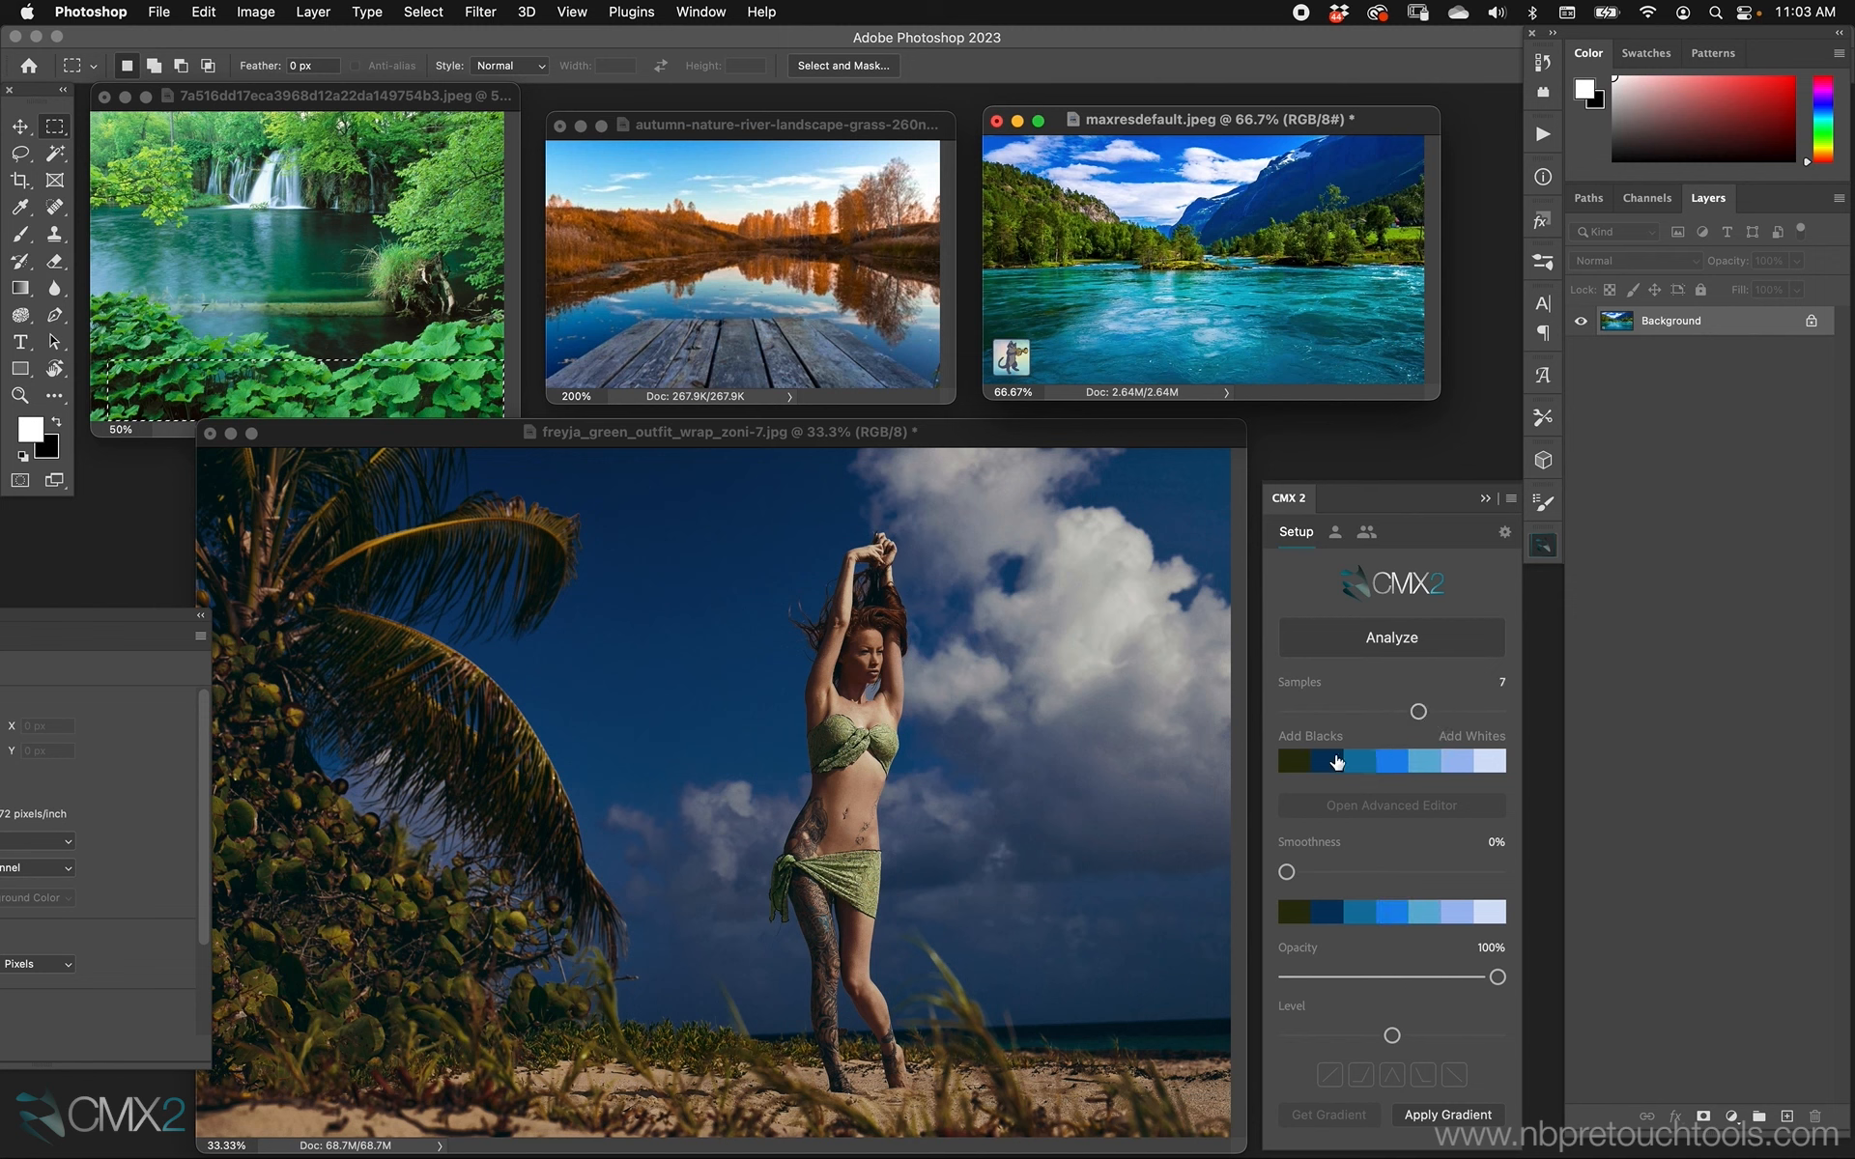
# Apply the sampled gradient to the beach portrait and show the portrait in full-screen mode with the Move tool active.
pyautogui.click(1175, 432)
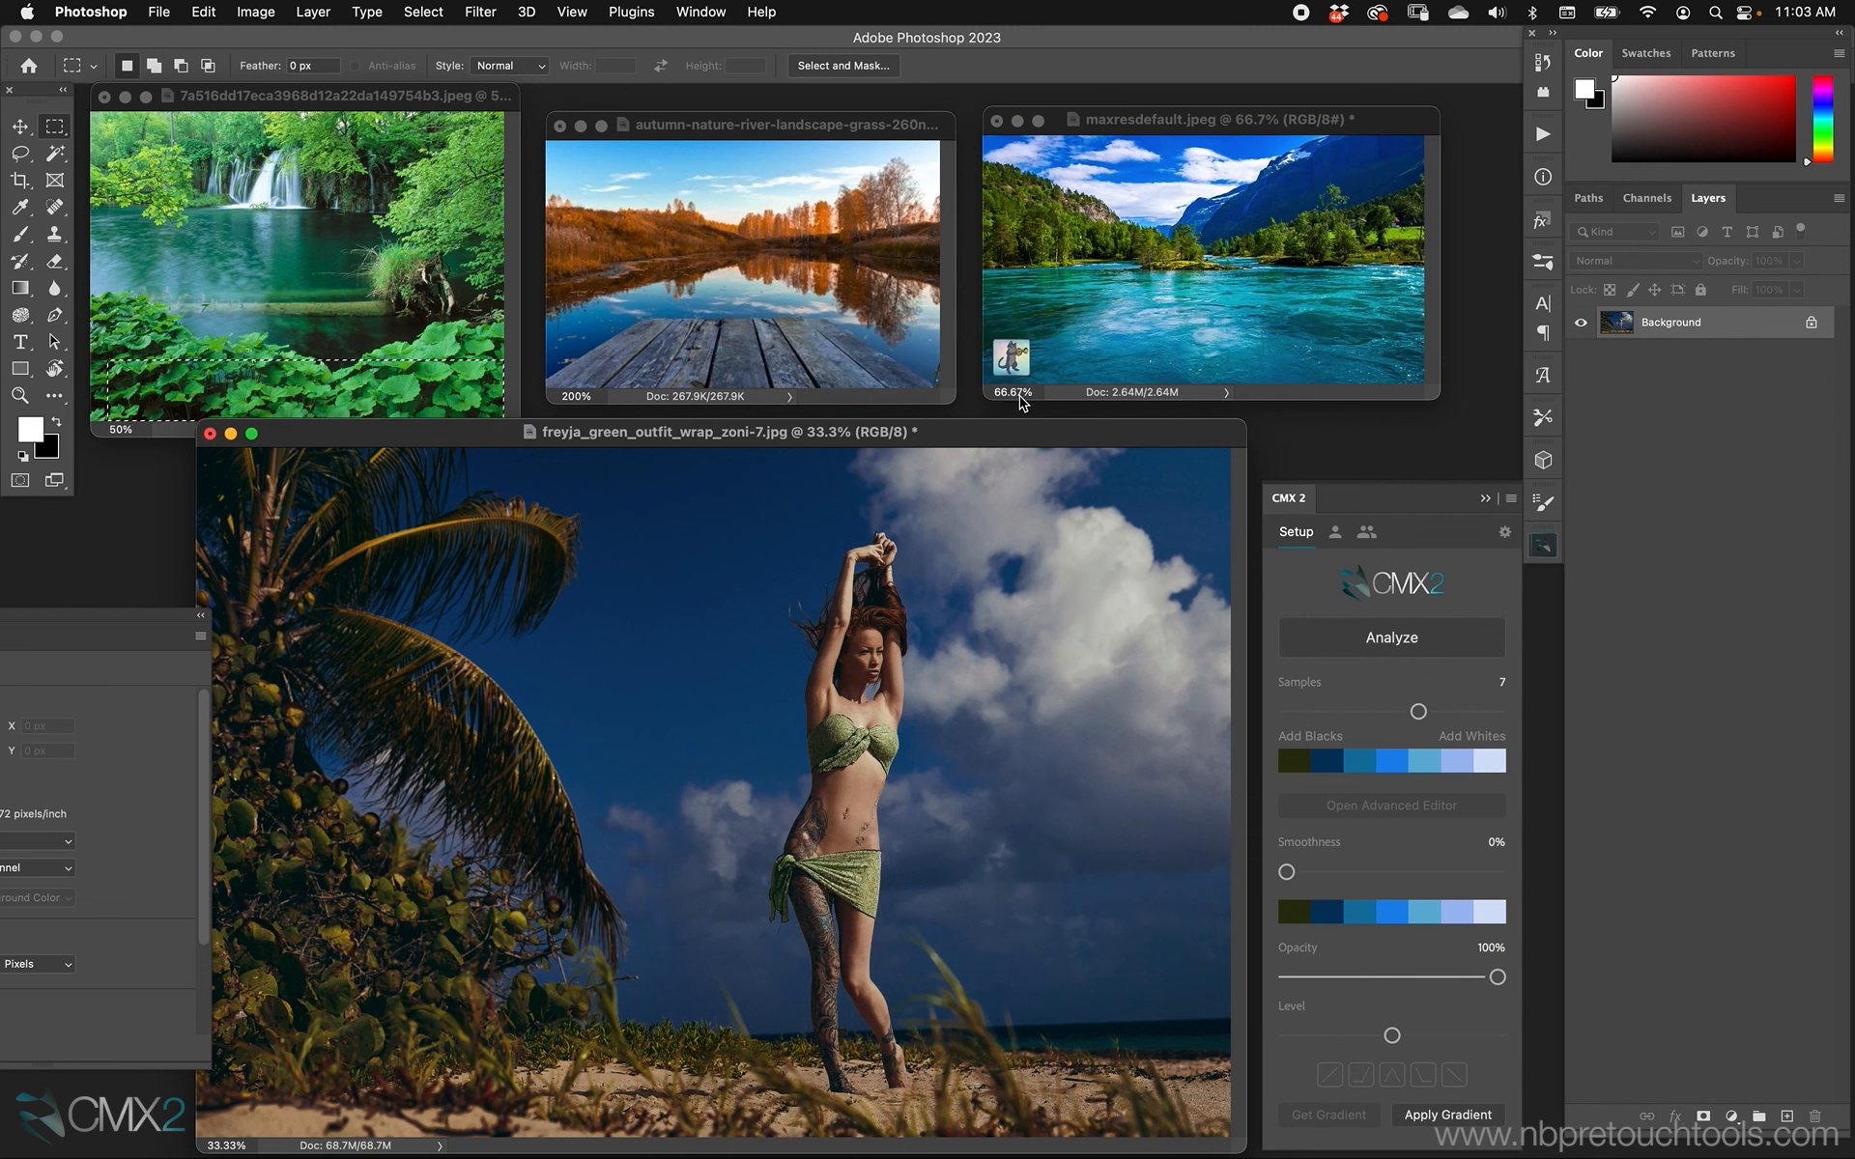
pyautogui.click(1445, 1114)
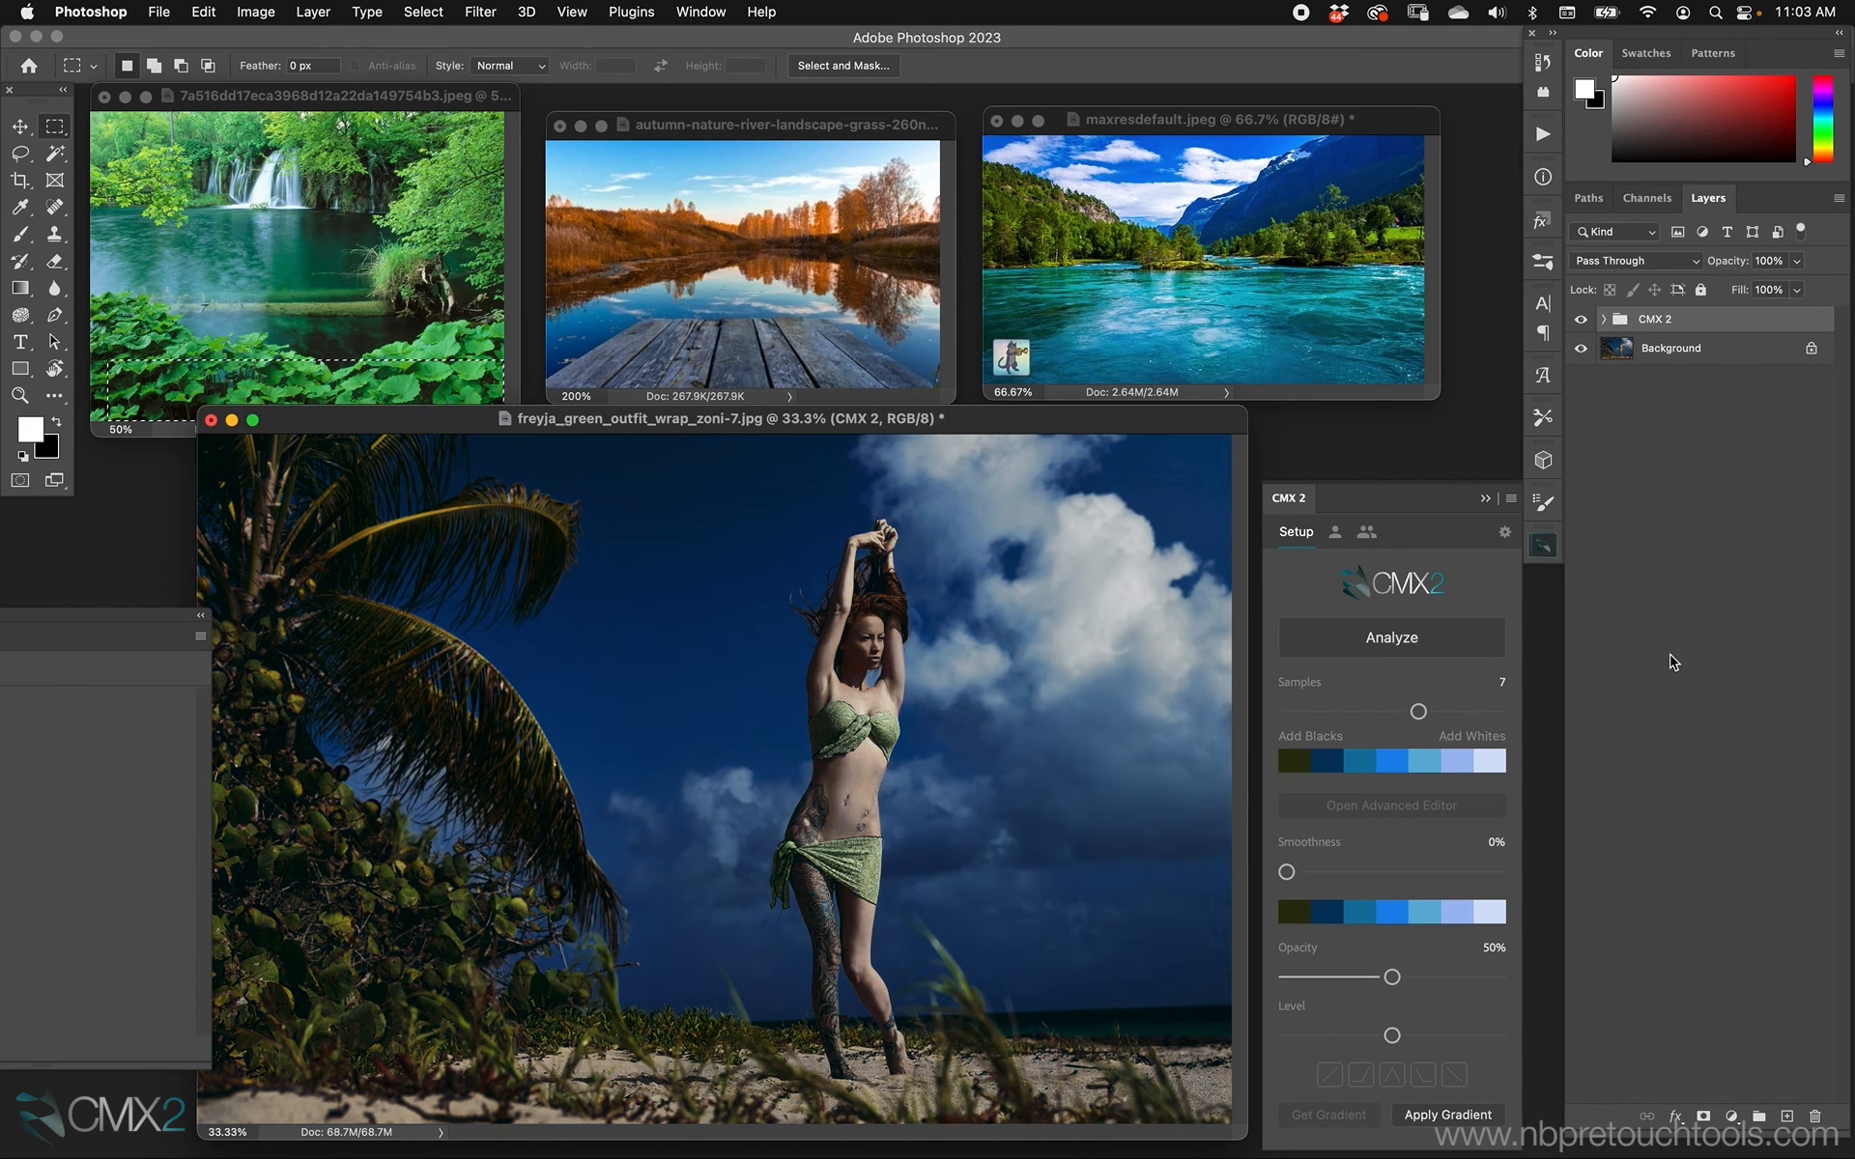
pyautogui.press('f')
pyautogui.moveTo(970, 518); pyautogui.dragTo(763, 444)
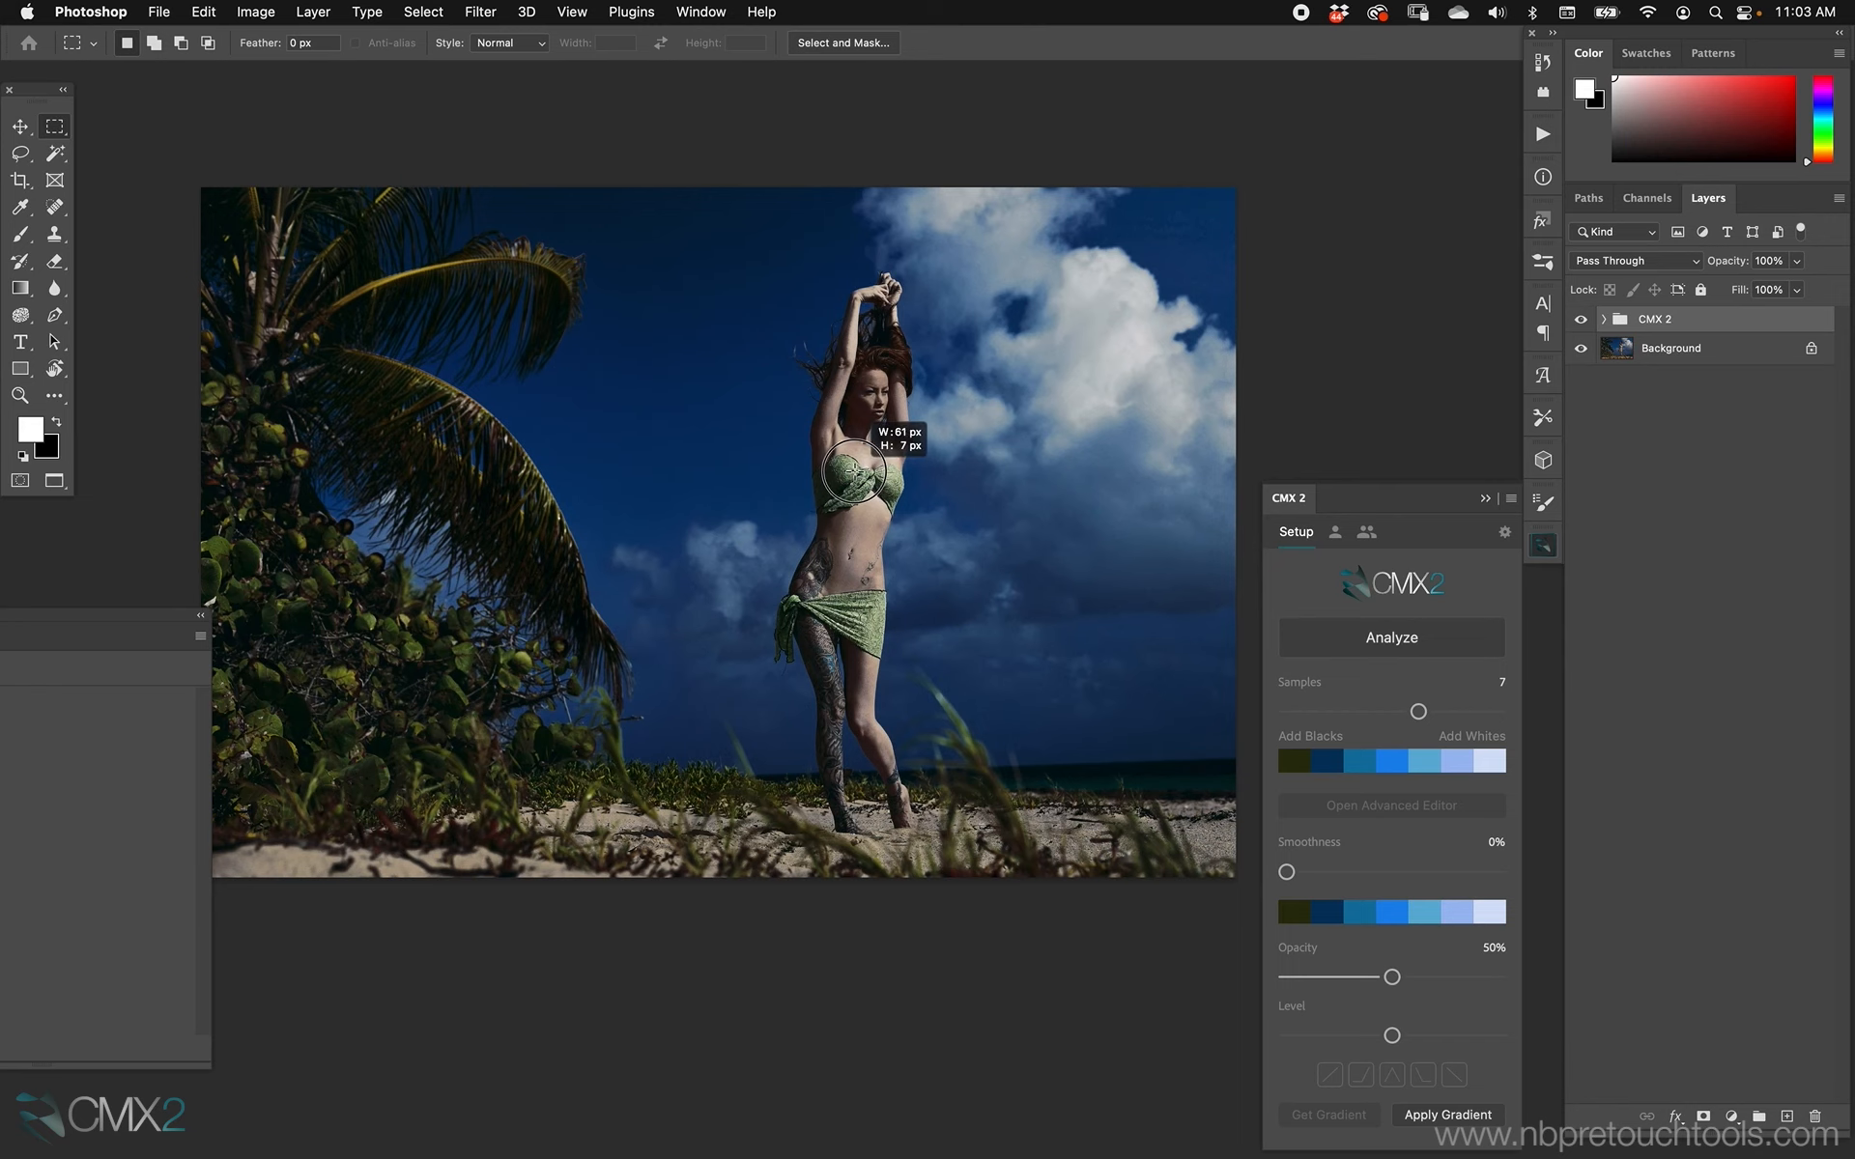
pyautogui.moveTo(928, 466); pyautogui.dragTo(898, 446)
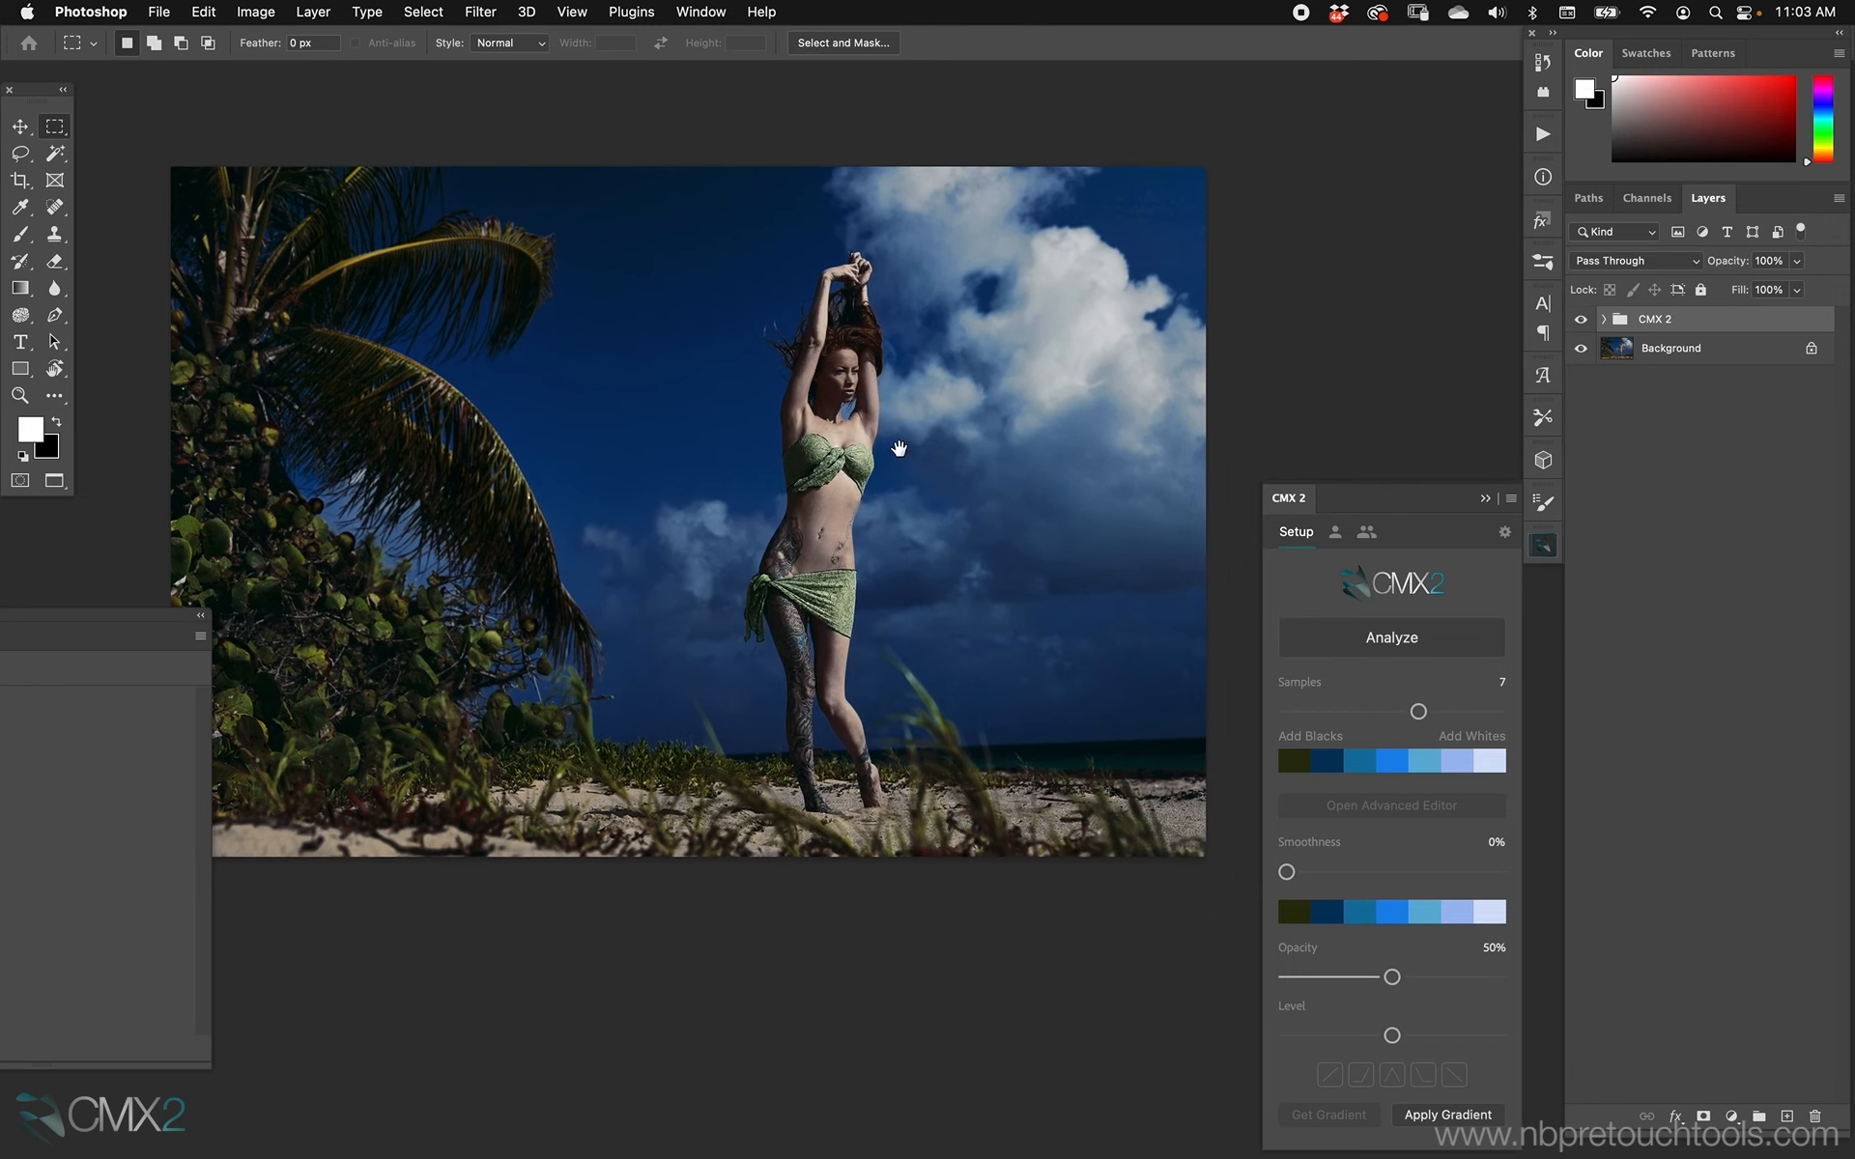
pyautogui.press('v')
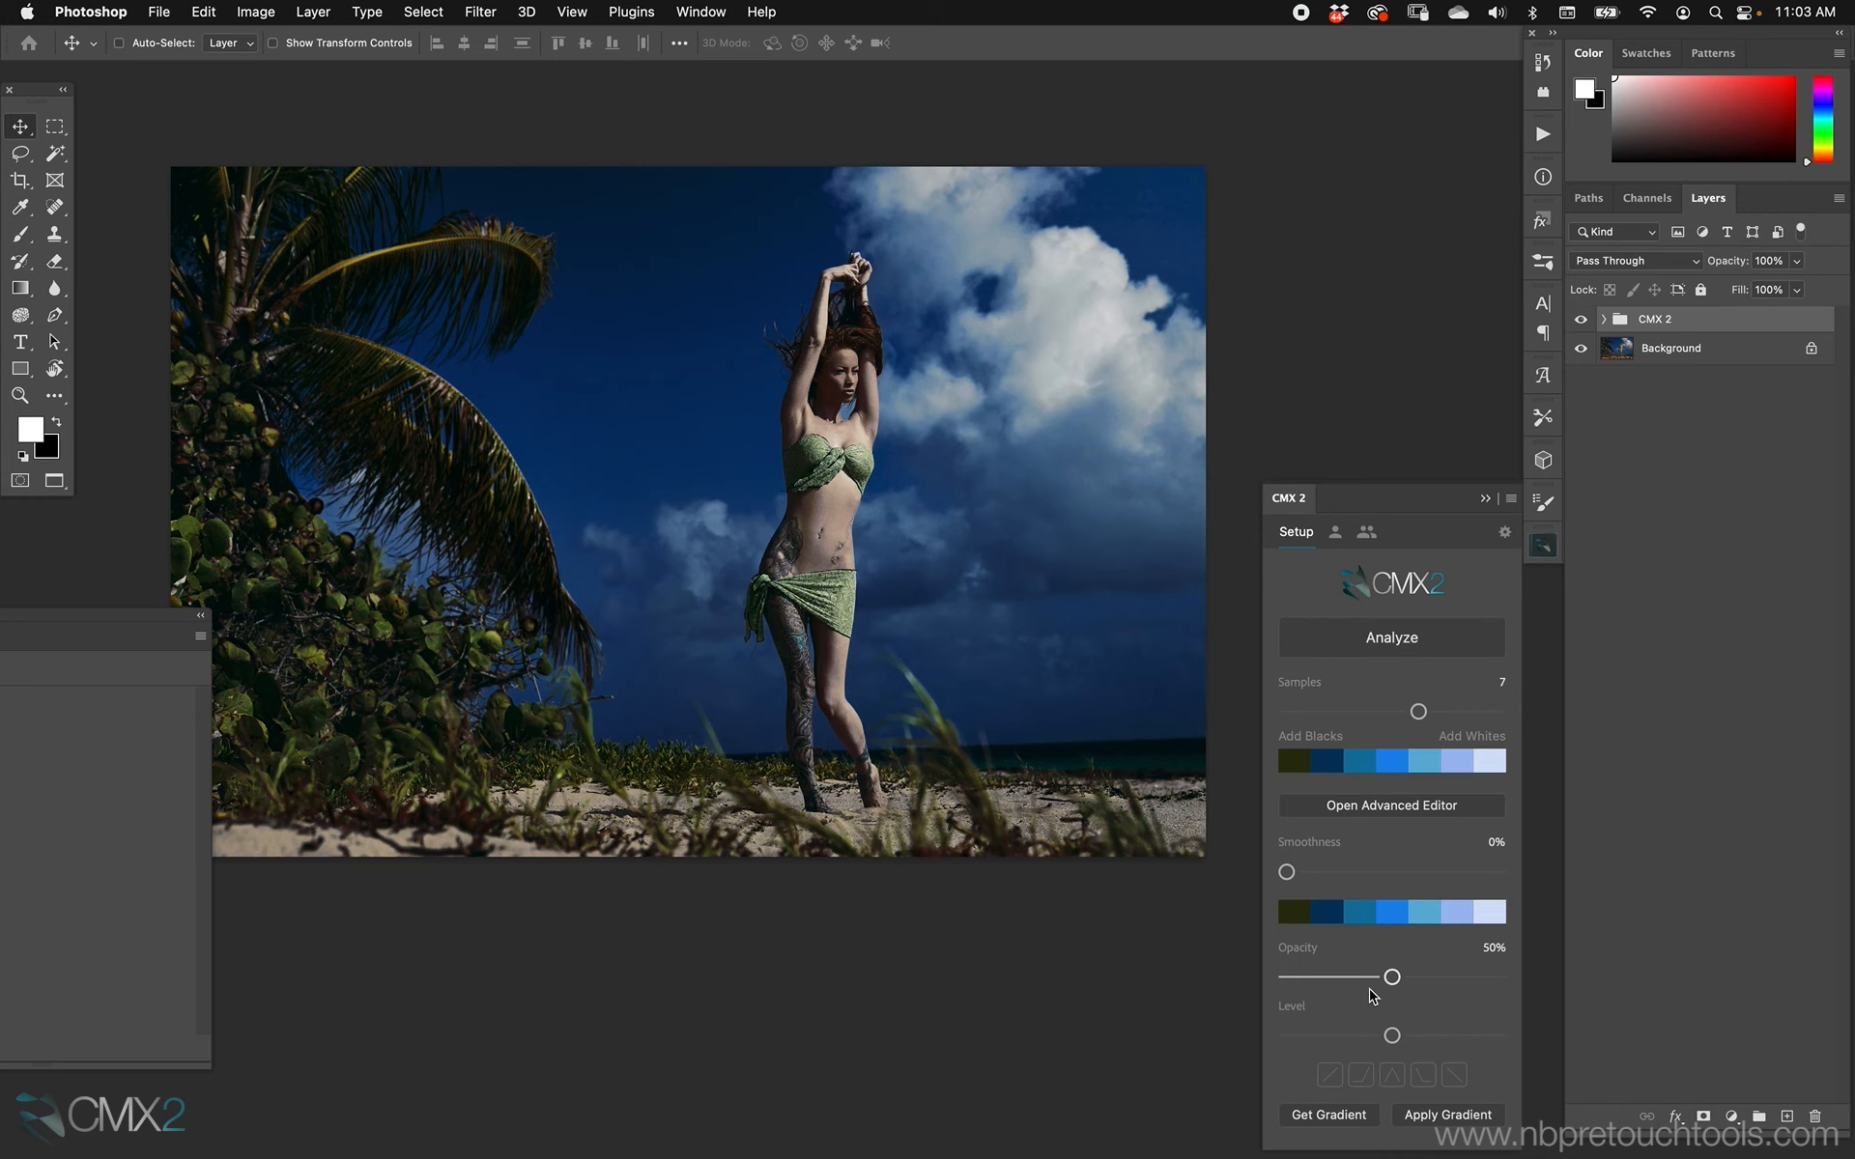
# Try the Level, Opacity and Smoothness adjustments on the palette, ending with the smoothness at 50%.
pyautogui.moveTo(1391, 1035); pyautogui.dragTo(1447, 1036)
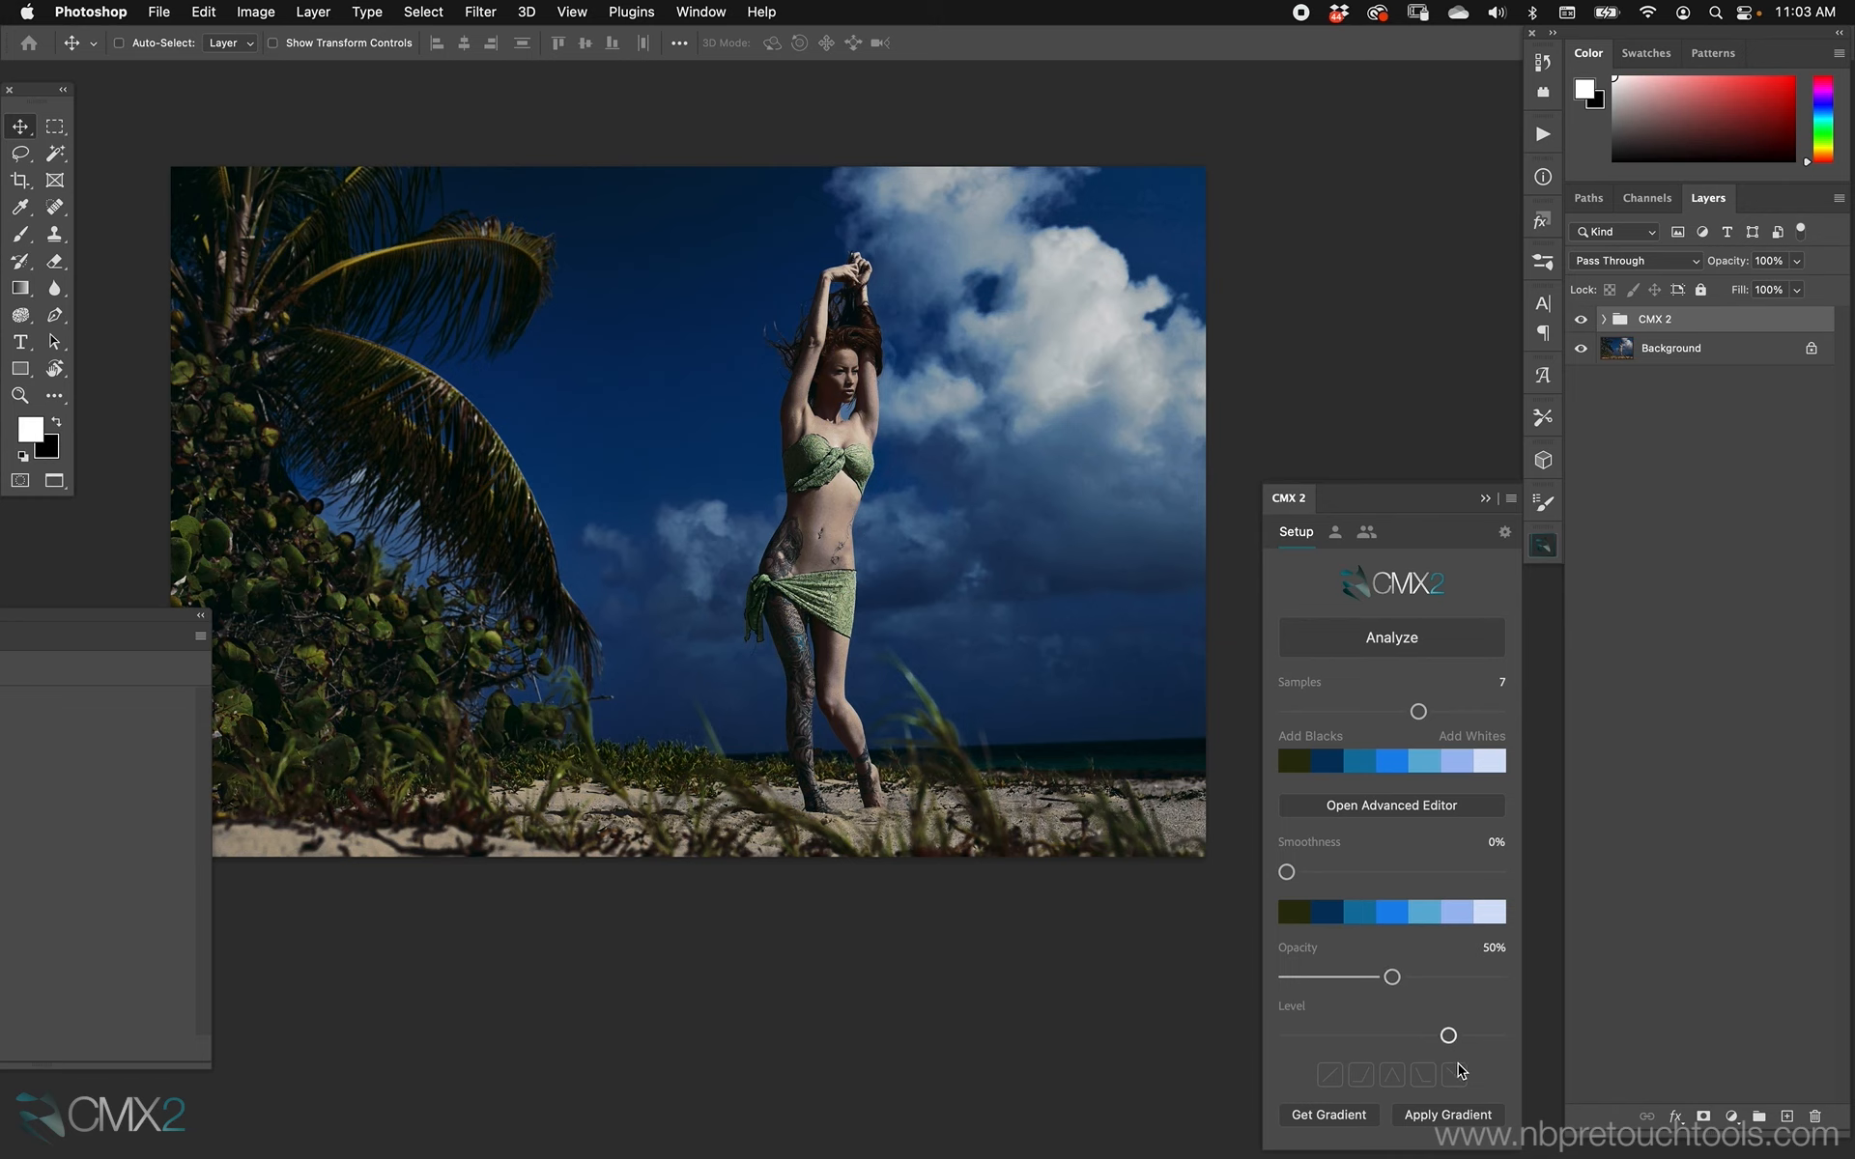
pyautogui.click(1298, 1009)
pyautogui.moveTo(1391, 976)
pyautogui.mouseDown()
pyautogui.moveTo(1451, 978)
pyautogui.moveTo(1360, 977)
pyautogui.moveTo(1394, 977)
pyautogui.mouseUp()
pyautogui.moveTo(1286, 873); pyautogui.dragTo(1450, 872)
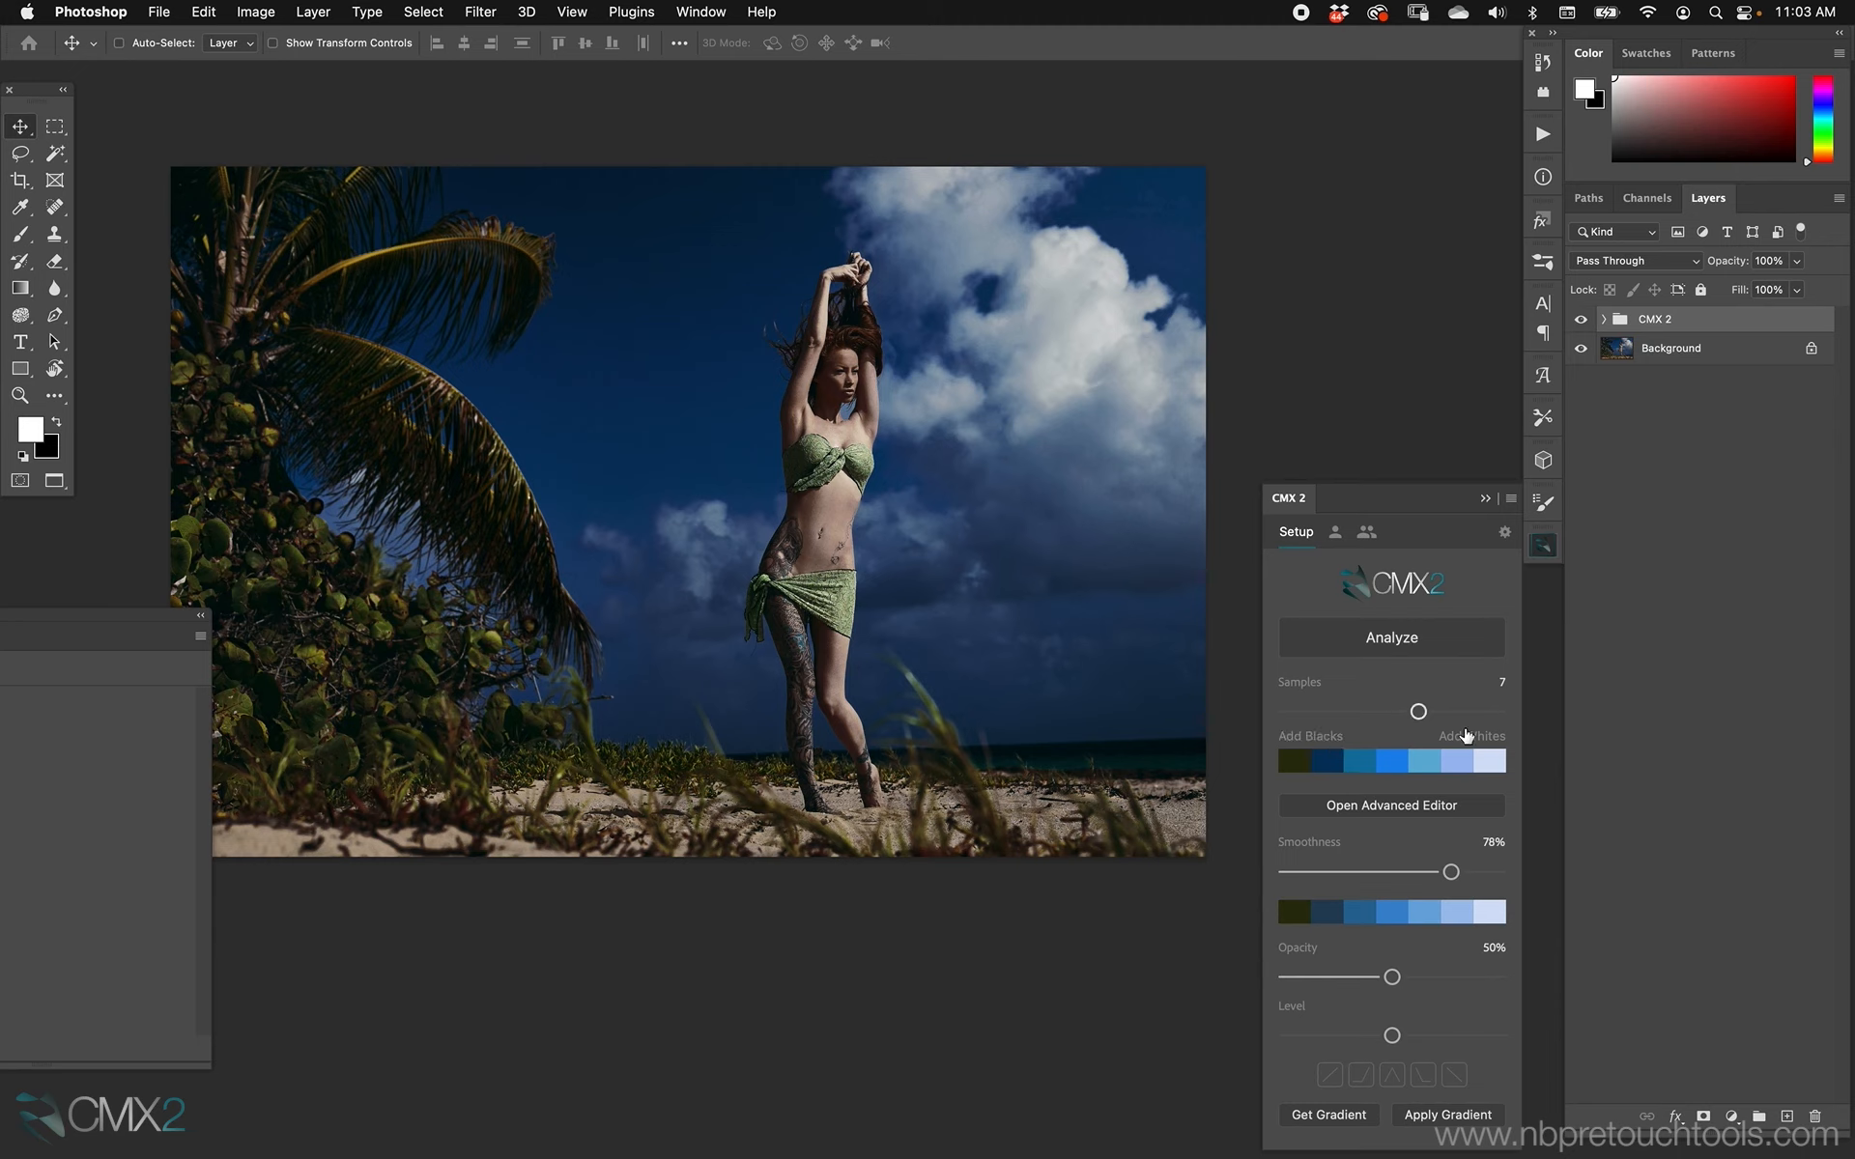
pyautogui.moveTo(1446, 875); pyautogui.dragTo(1392, 871)
# Open the Advanced Editor, try 6 samples before restoring 7, and set the smoothness to 33%.
pyautogui.click(1398, 810)
pyautogui.moveTo(1082, 247); pyautogui.dragTo(1141, 690)
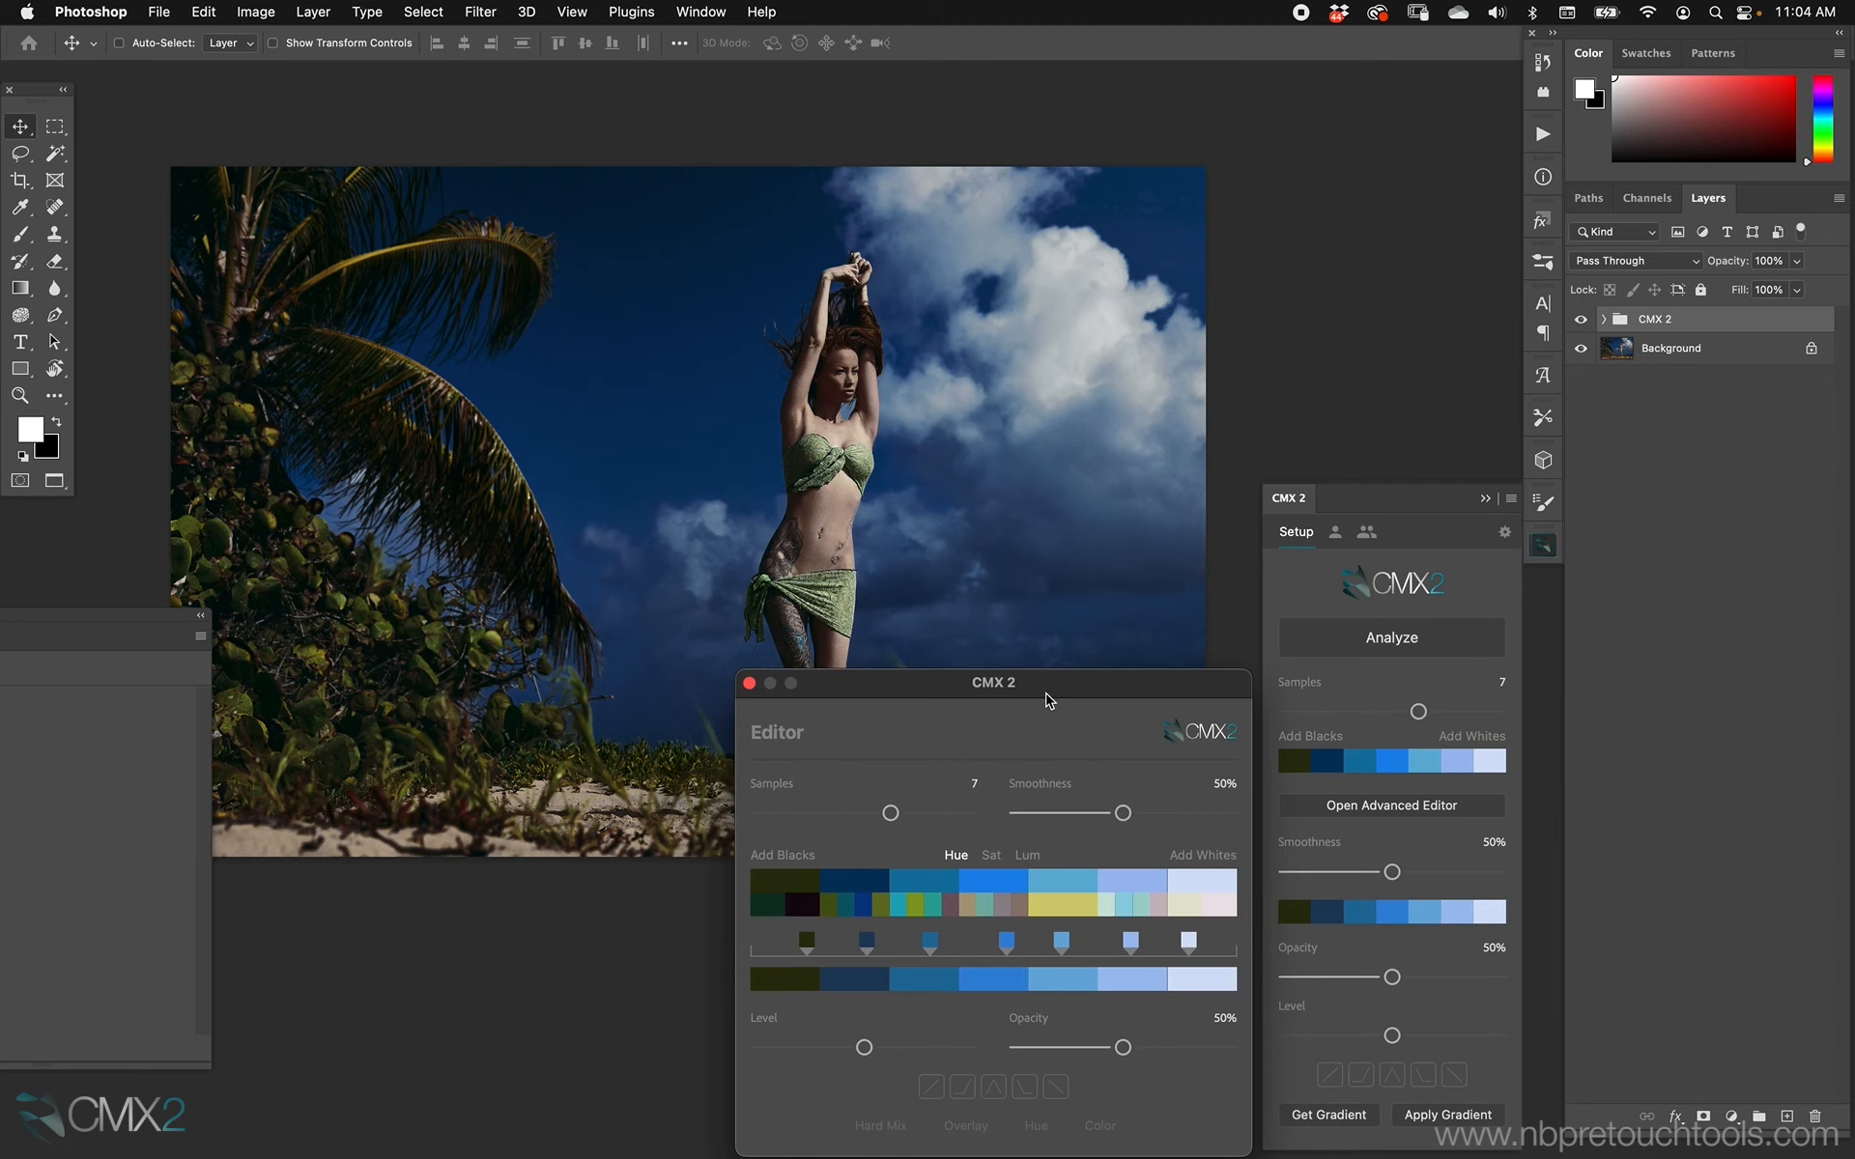
pyautogui.moveTo(1056, 686); pyautogui.dragTo(1055, 682)
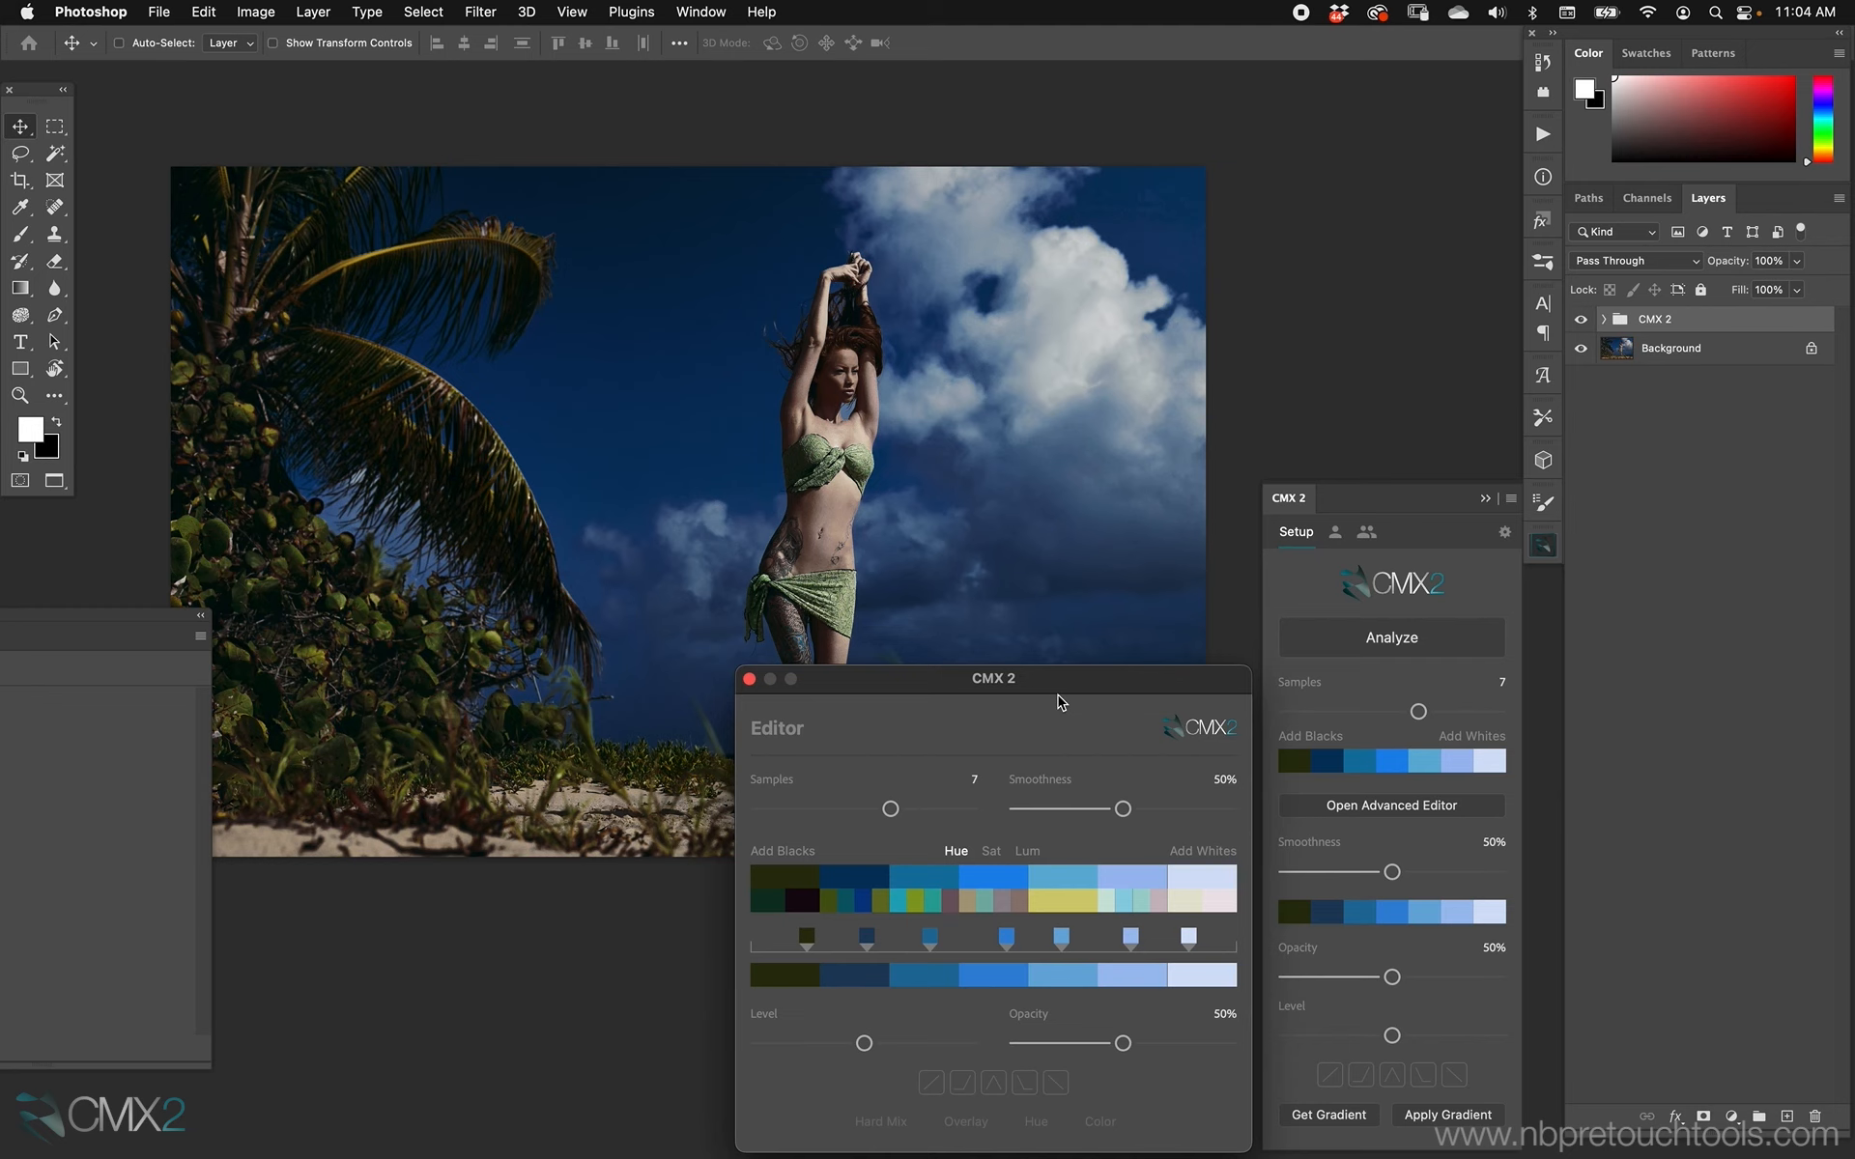
pyautogui.moveTo(1156, 682); pyautogui.dragTo(1454, 678)
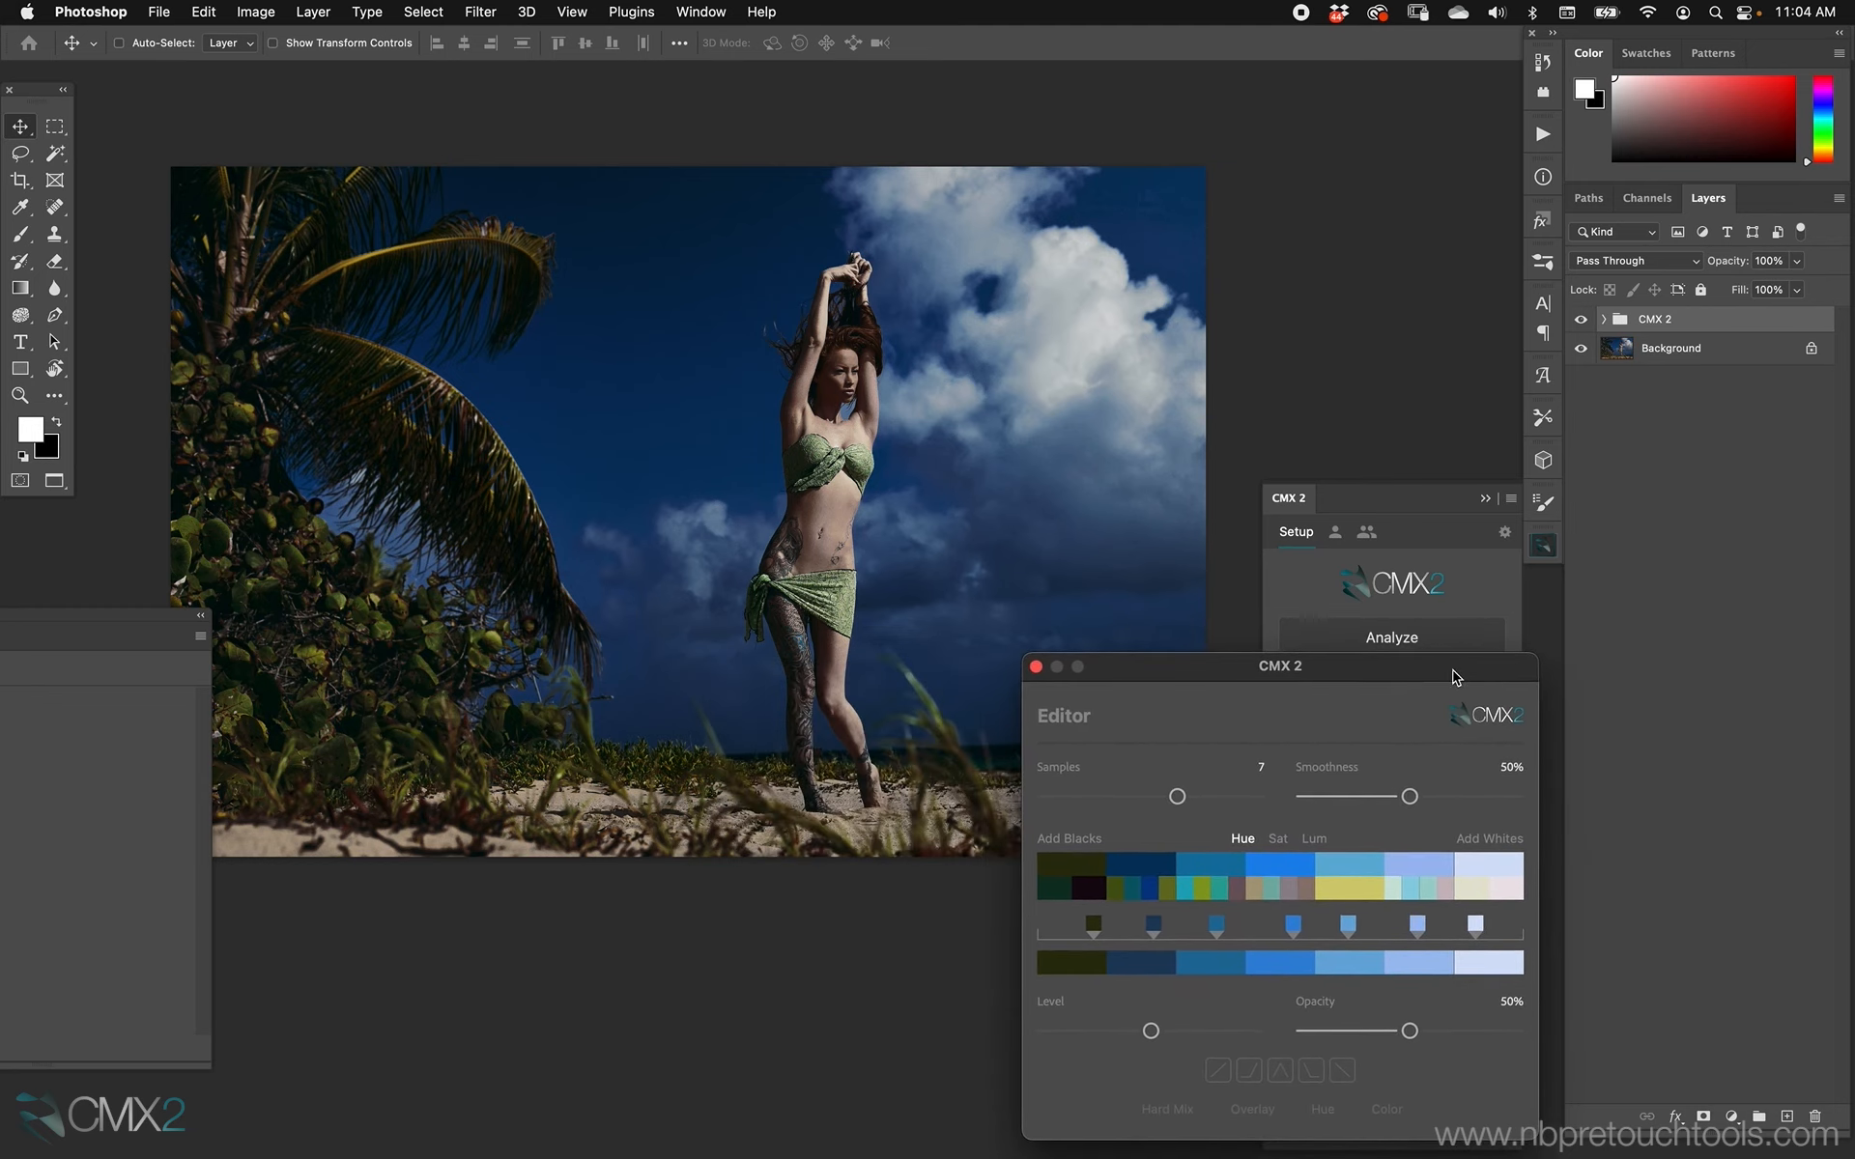
pyautogui.click(1176, 796)
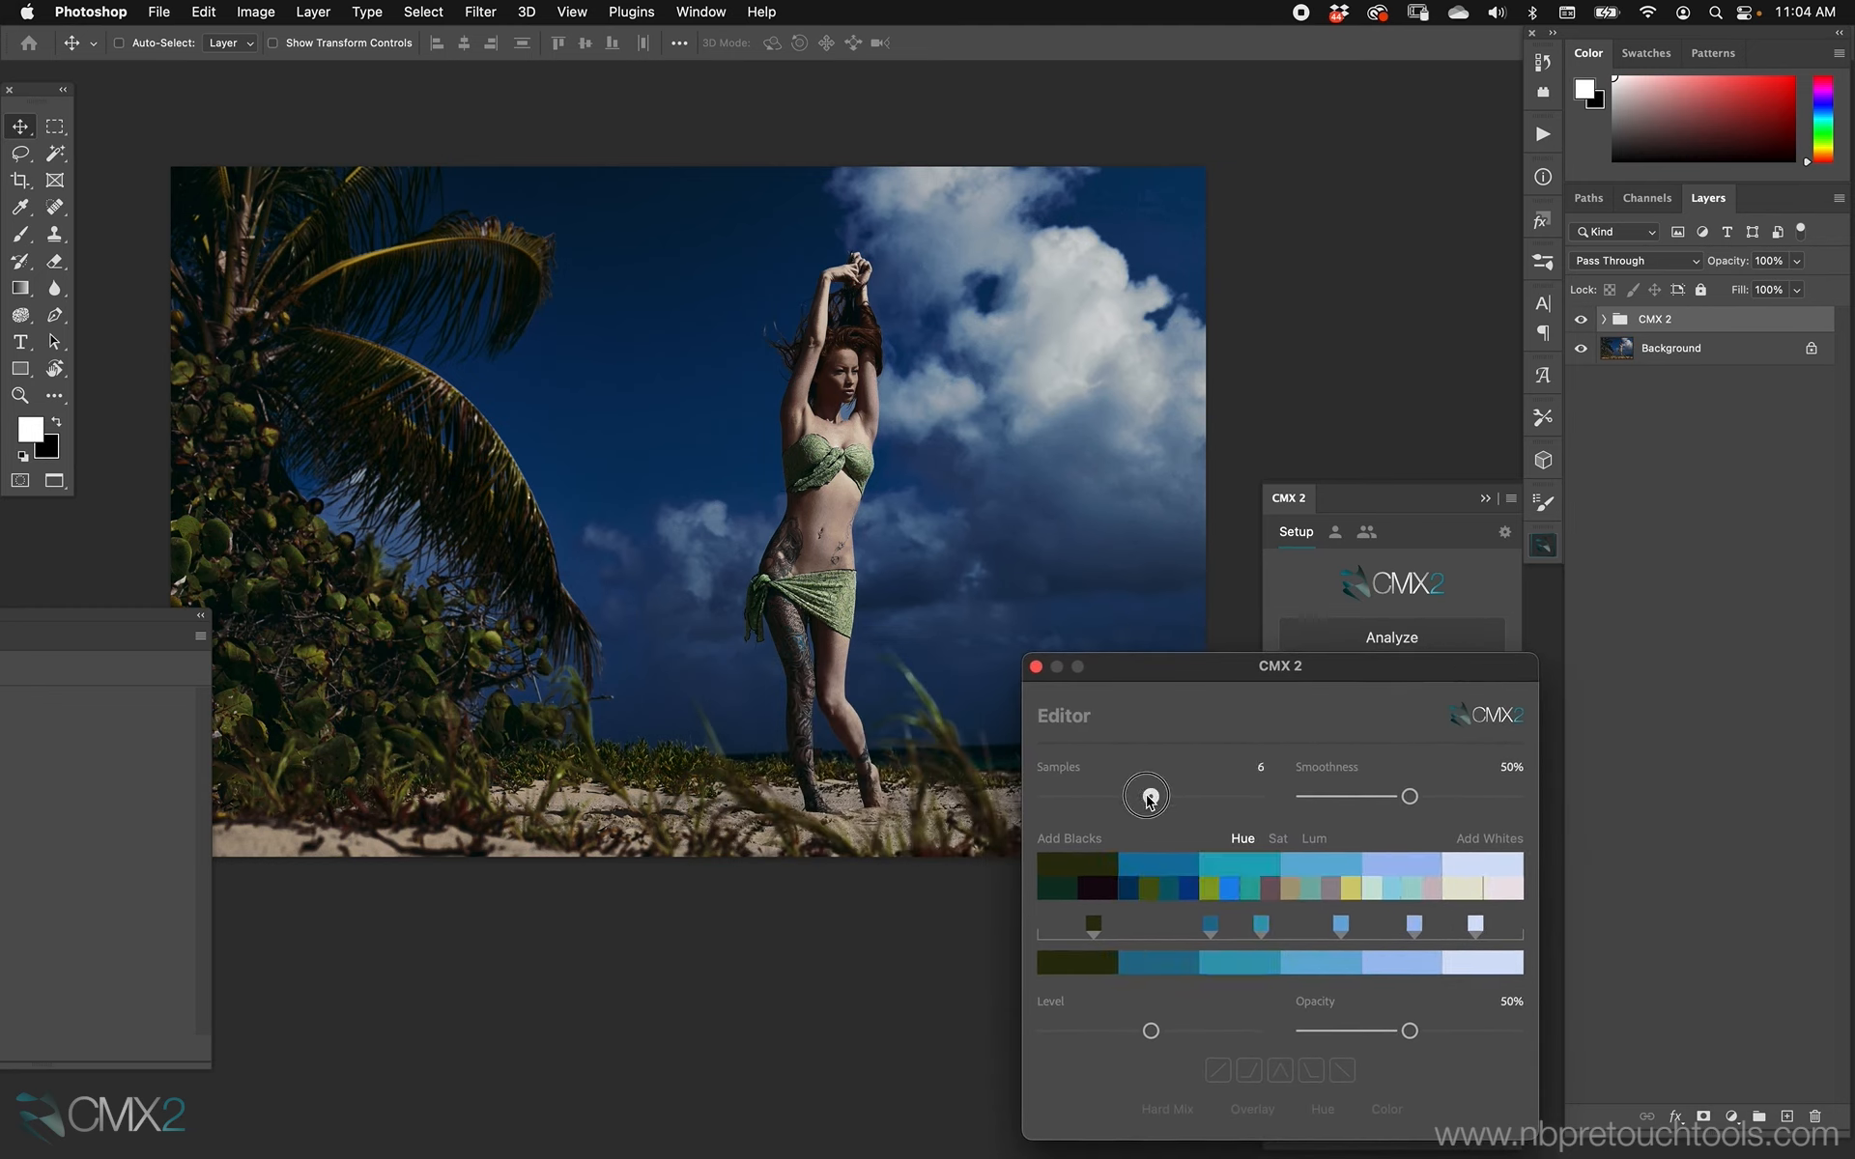
pyautogui.moveTo(1178, 794)
pyautogui.mouseDown()
pyautogui.moveTo(1213, 795)
pyautogui.moveTo(1124, 797)
pyautogui.moveTo(1173, 799)
pyautogui.mouseUp()
pyautogui.moveTo(1409, 803)
pyautogui.mouseDown()
pyautogui.moveTo(1343, 808)
pyautogui.moveTo(1454, 808)
pyautogui.moveTo(1330, 819)
pyautogui.moveTo(1503, 796)
pyautogui.moveTo(1325, 797)
pyautogui.moveTo(1411, 796)
pyautogui.moveTo(1373, 796)
pyautogui.mouseUp()
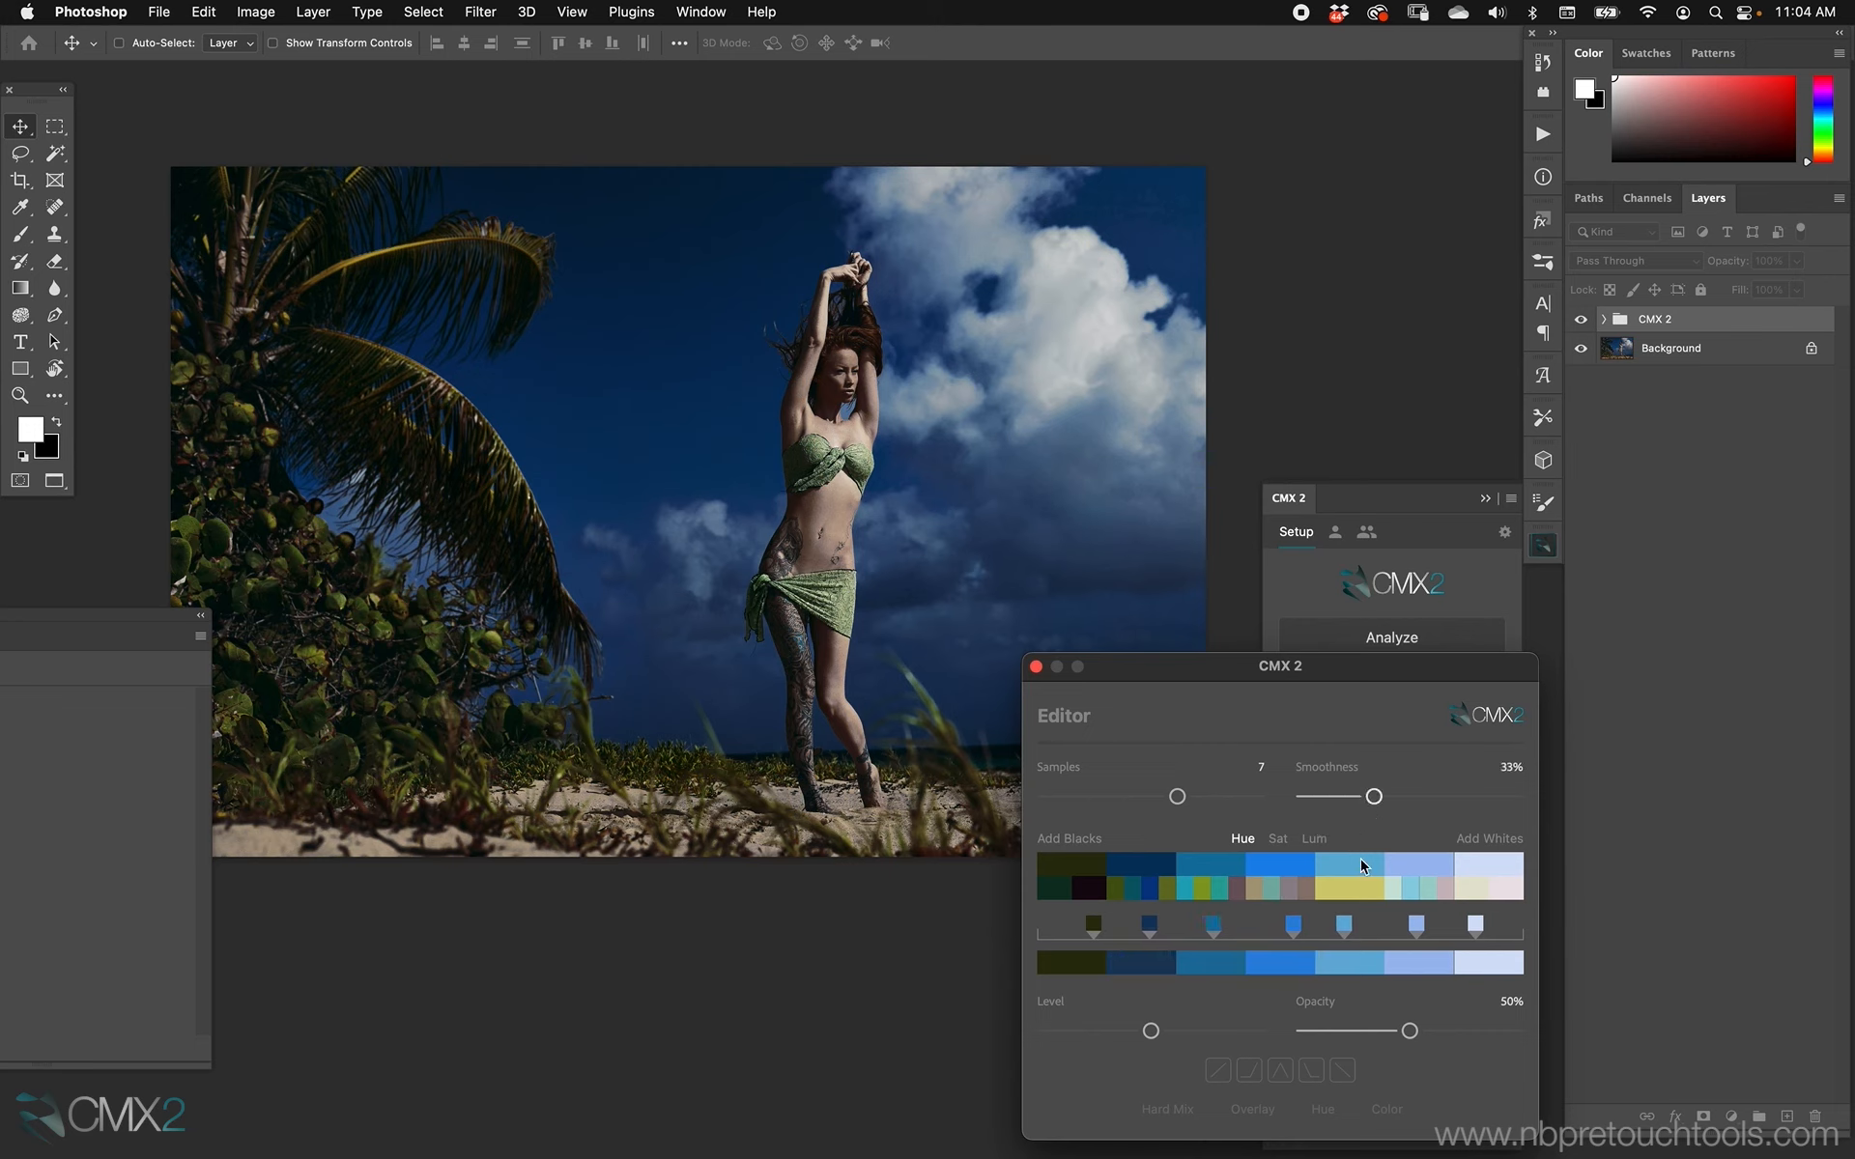
# Try the Overlay blend option at 39% opacity with the straight rising curve preset.
pyautogui.moveTo(1413, 1036)
pyautogui.mouseDown()
pyautogui.moveTo(1381, 1032)
pyautogui.moveTo(1412, 1033)
pyautogui.mouseUp()
pyautogui.click(1253, 1110)
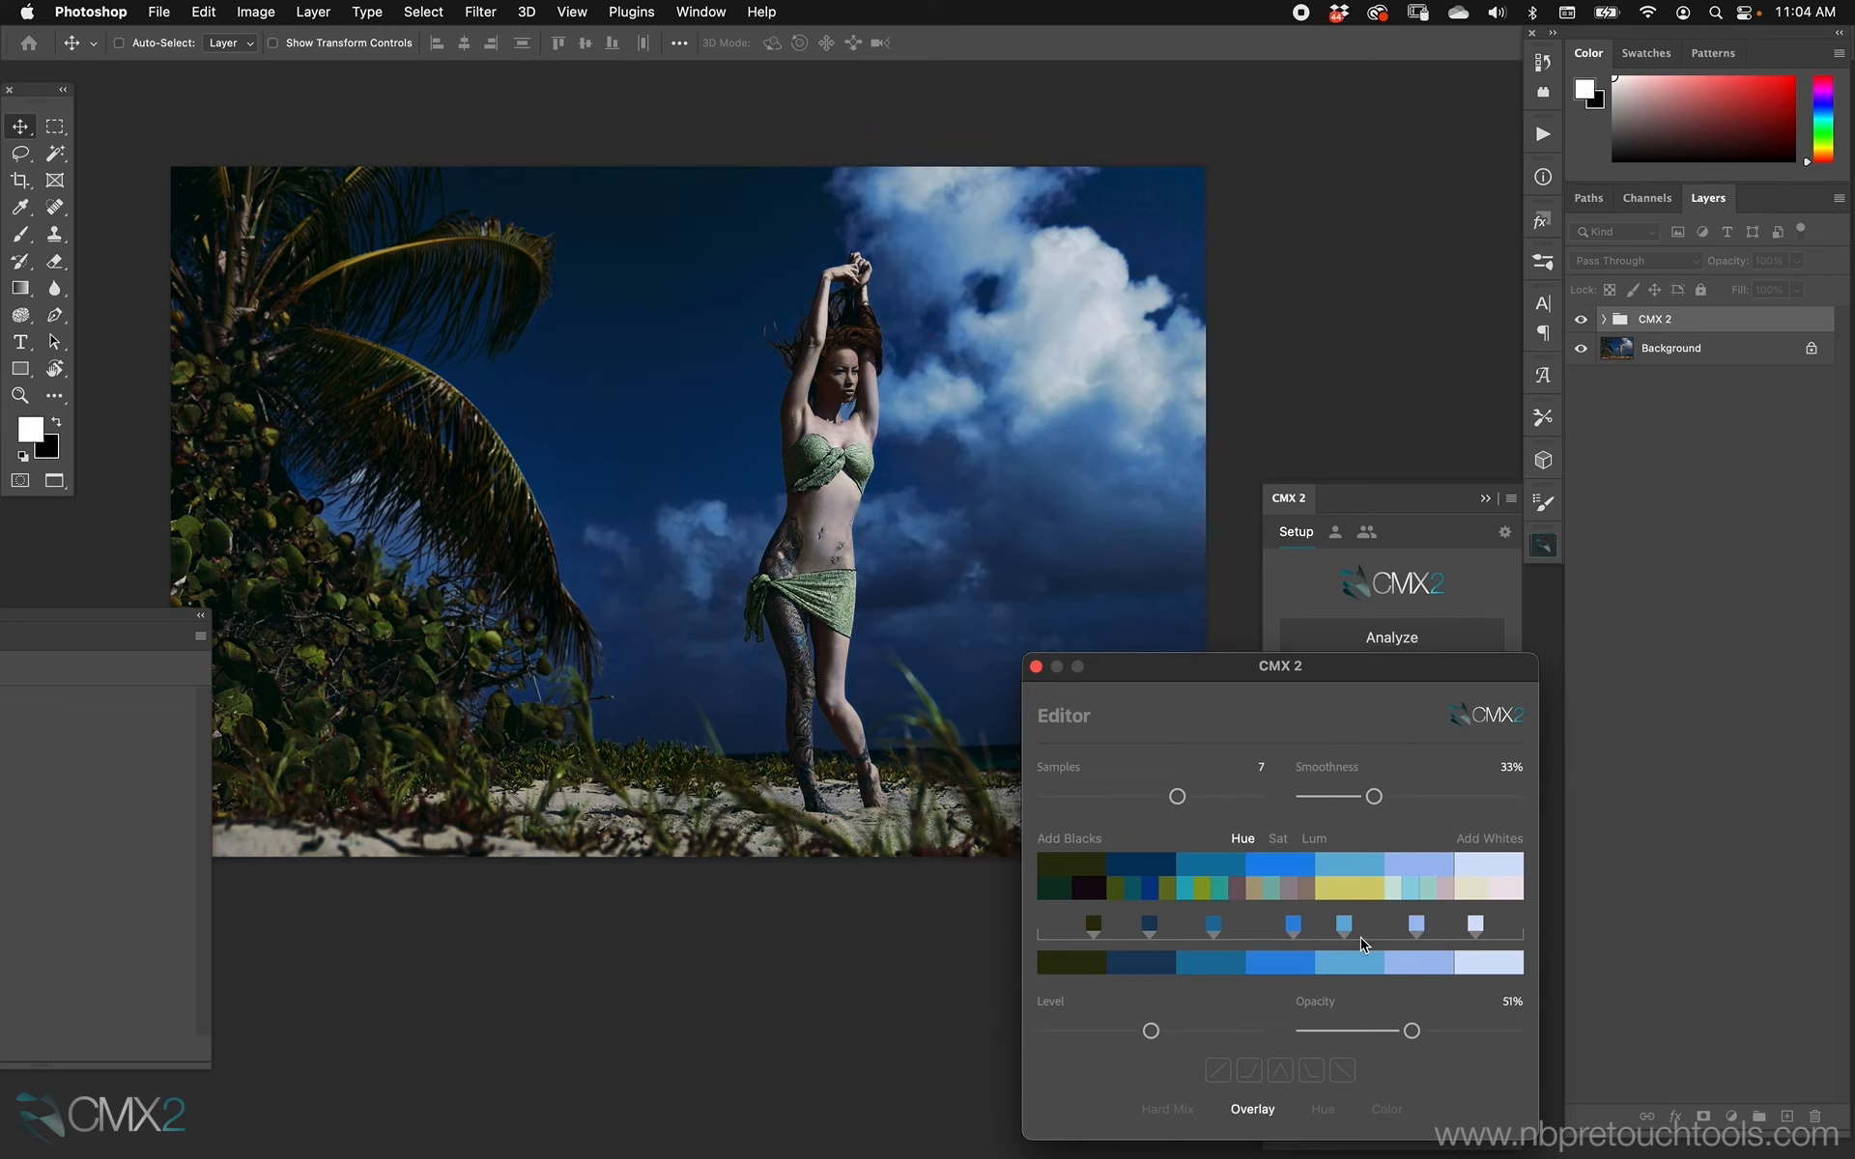
pyautogui.moveTo(1416, 1031); pyautogui.dragTo(1386, 1031)
pyautogui.click(1218, 1073)
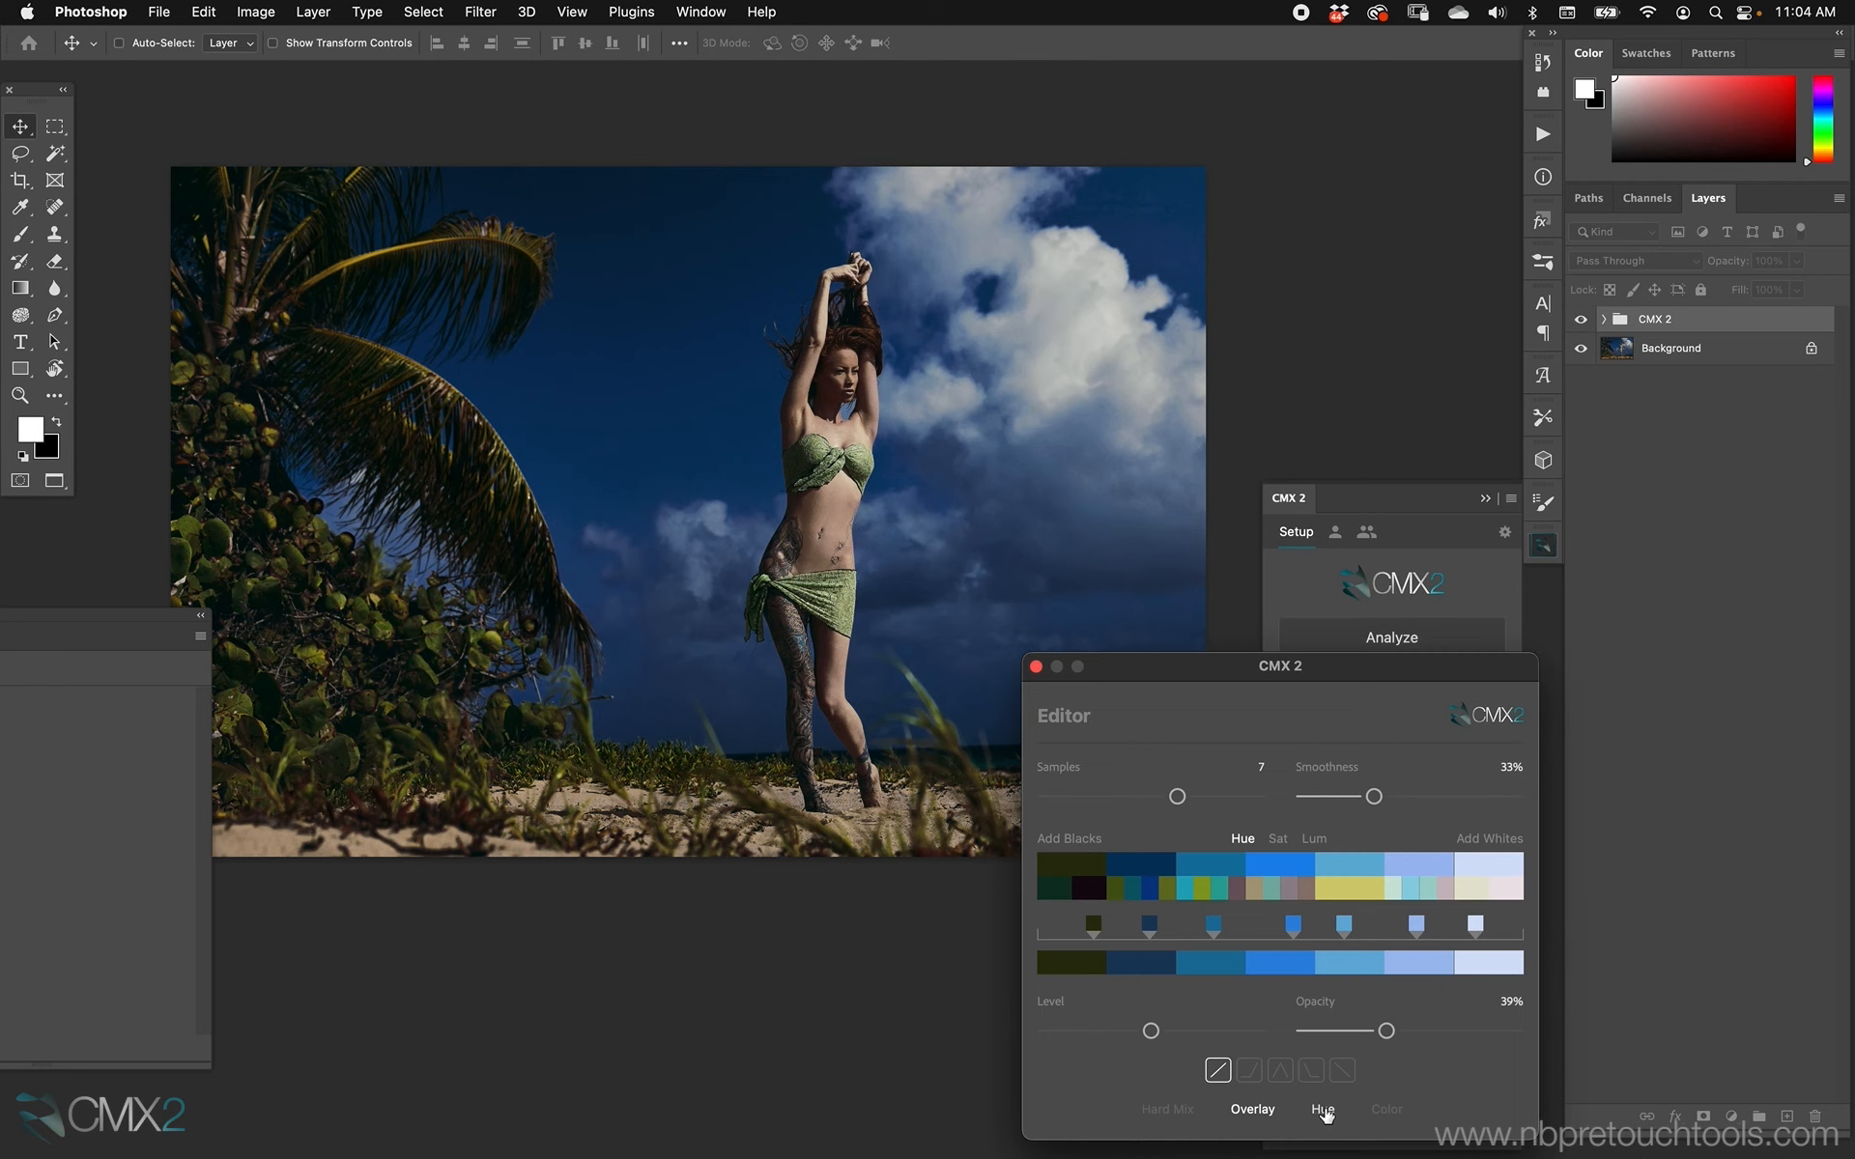
# Try the Color blend option at 67% opacity with the curve preset that stays flat before rising.
pyautogui.click(1321, 1109)
pyautogui.click(1386, 1109)
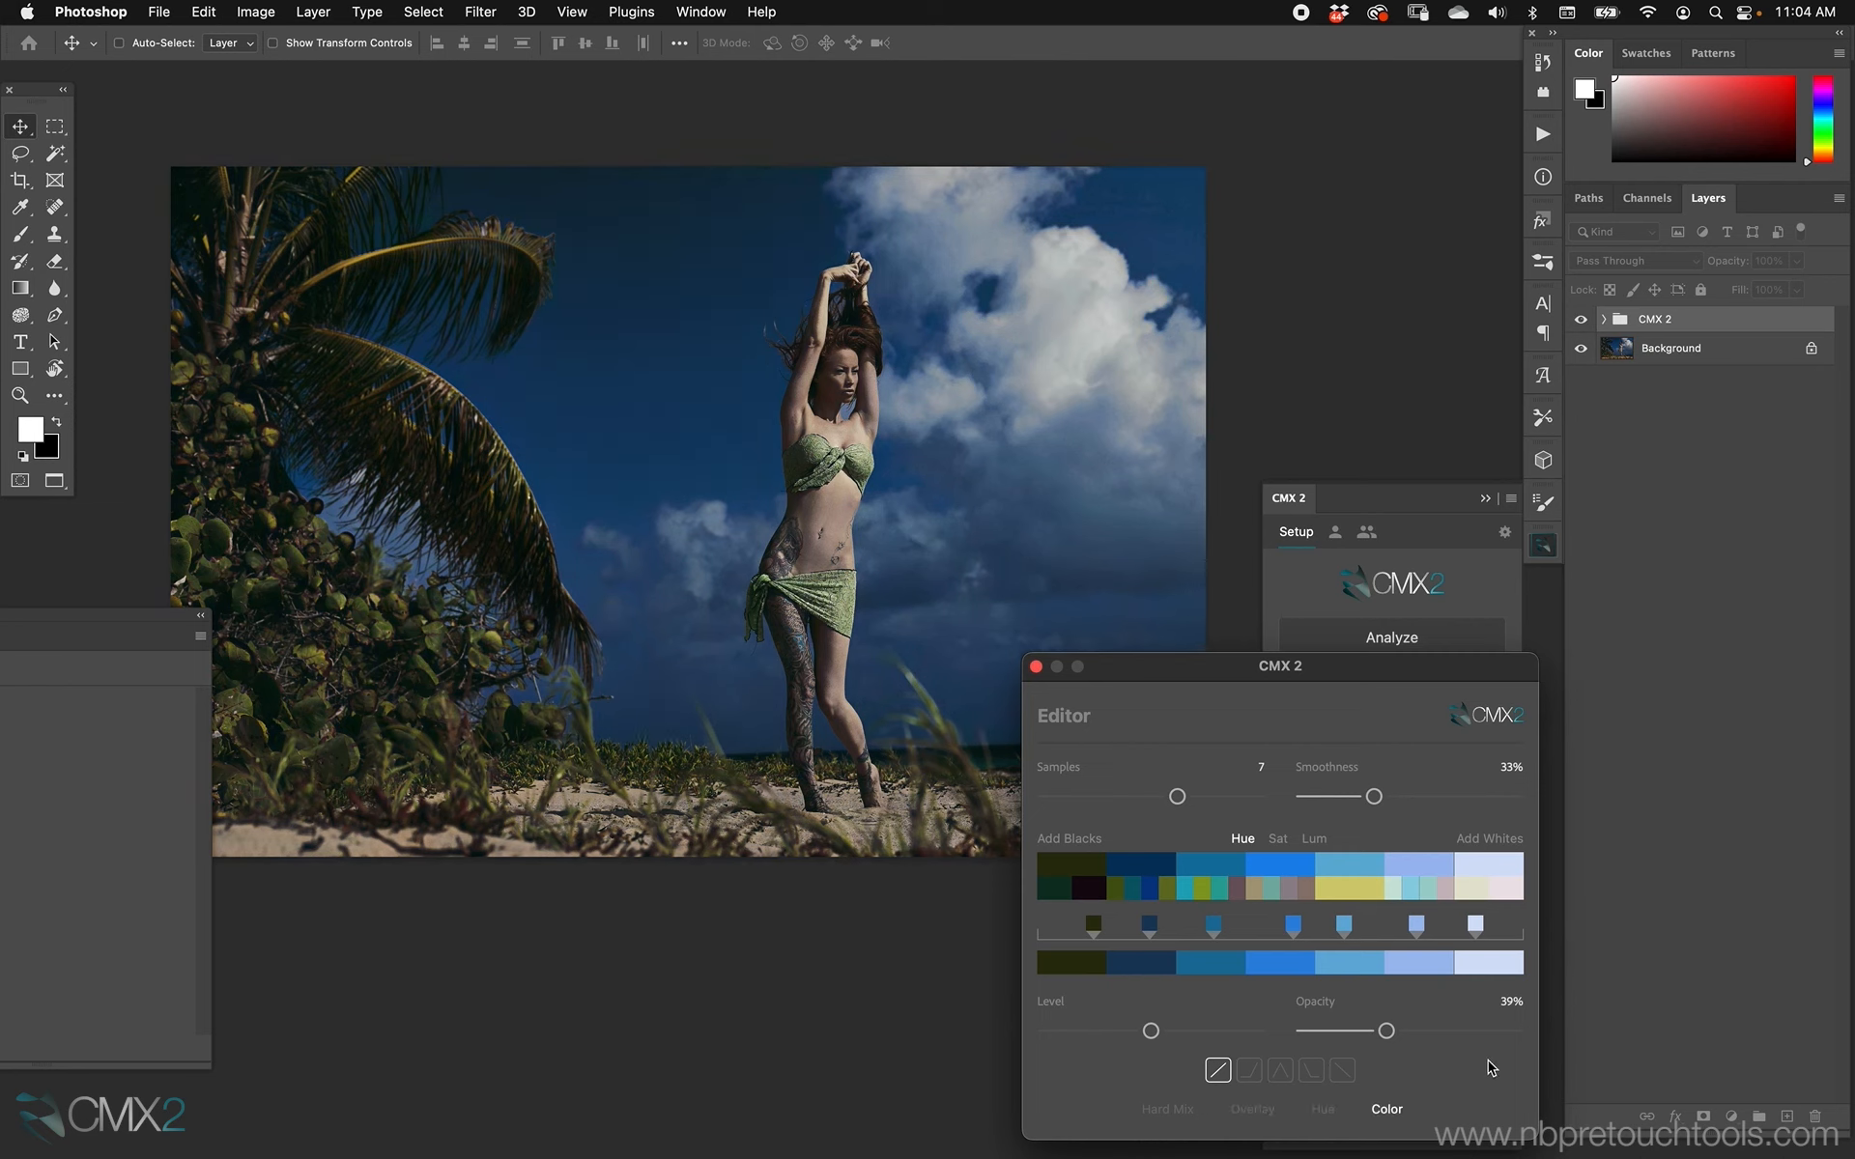
pyautogui.moveTo(1386, 1030); pyautogui.dragTo(1445, 1031)
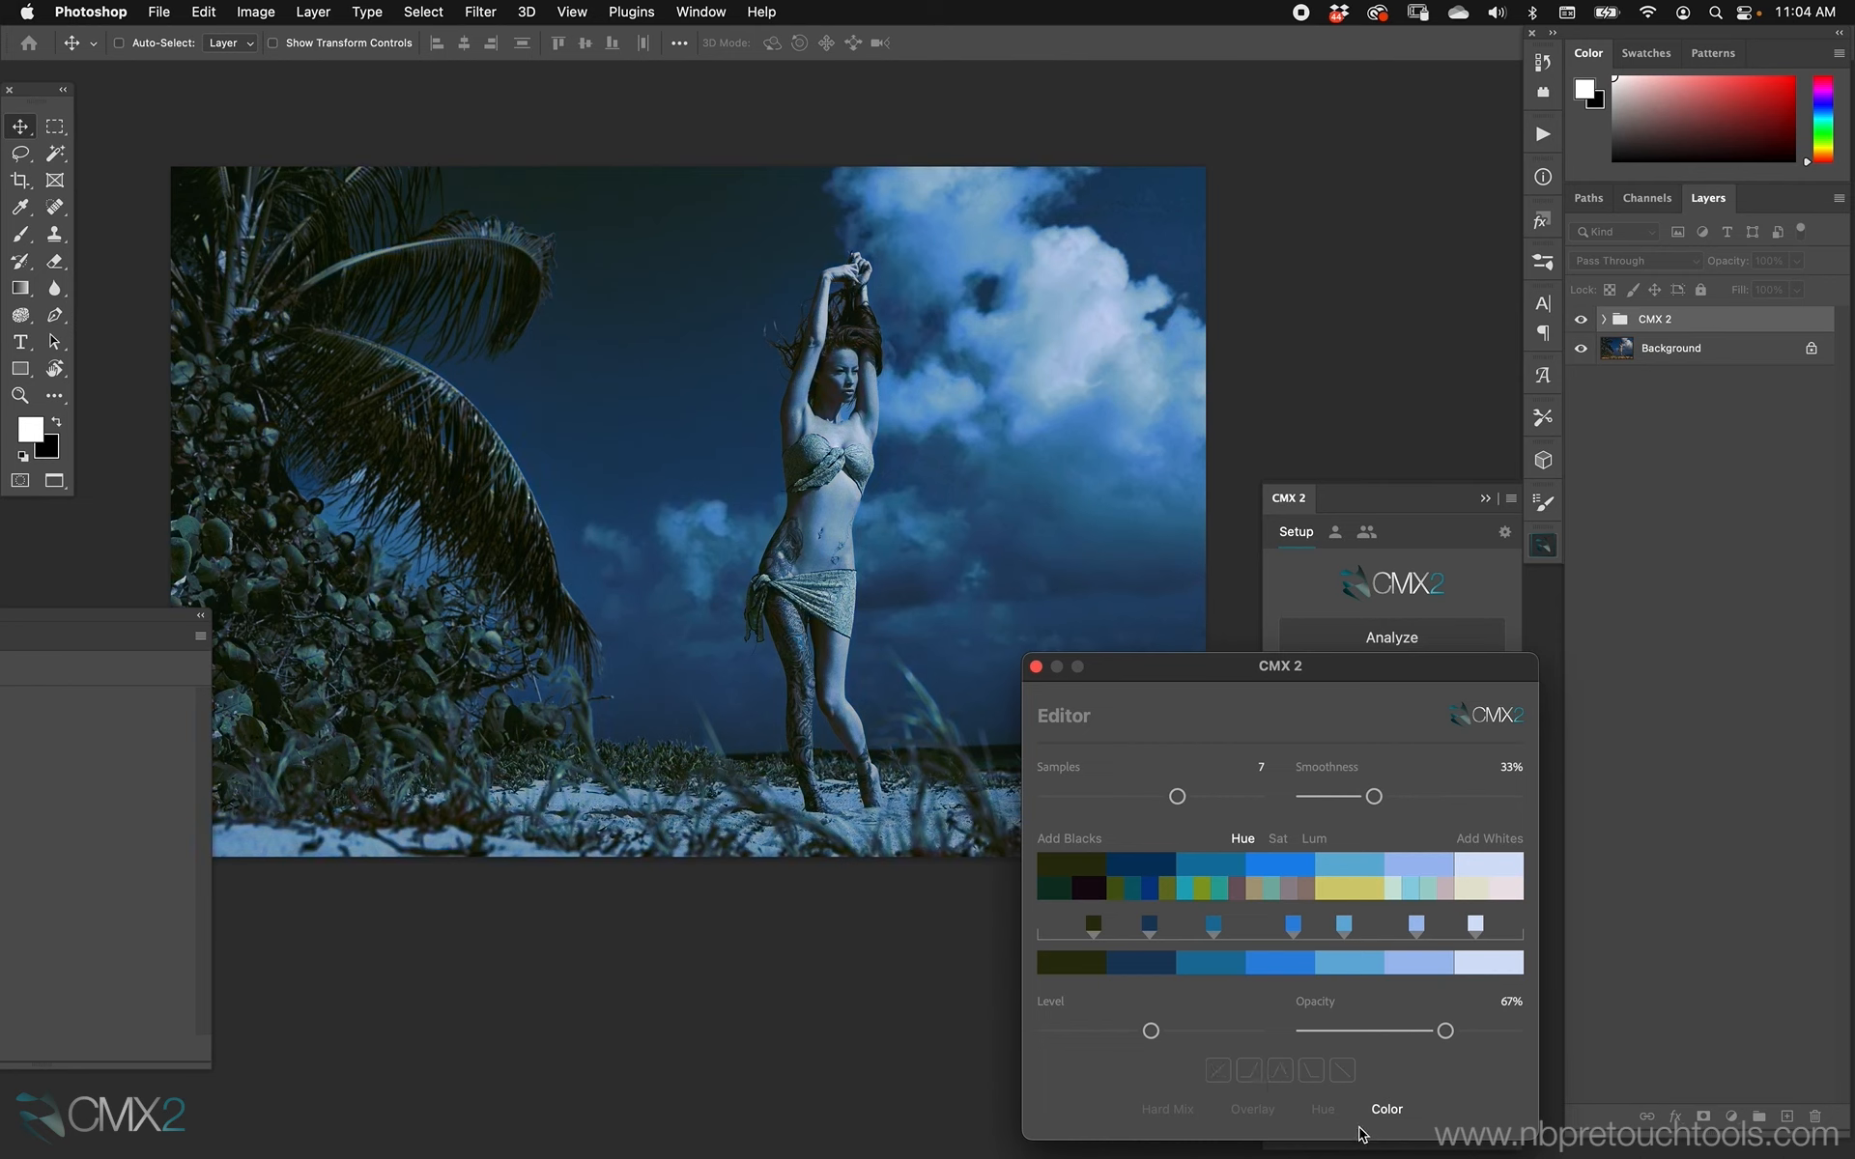
pyautogui.click(1278, 1070)
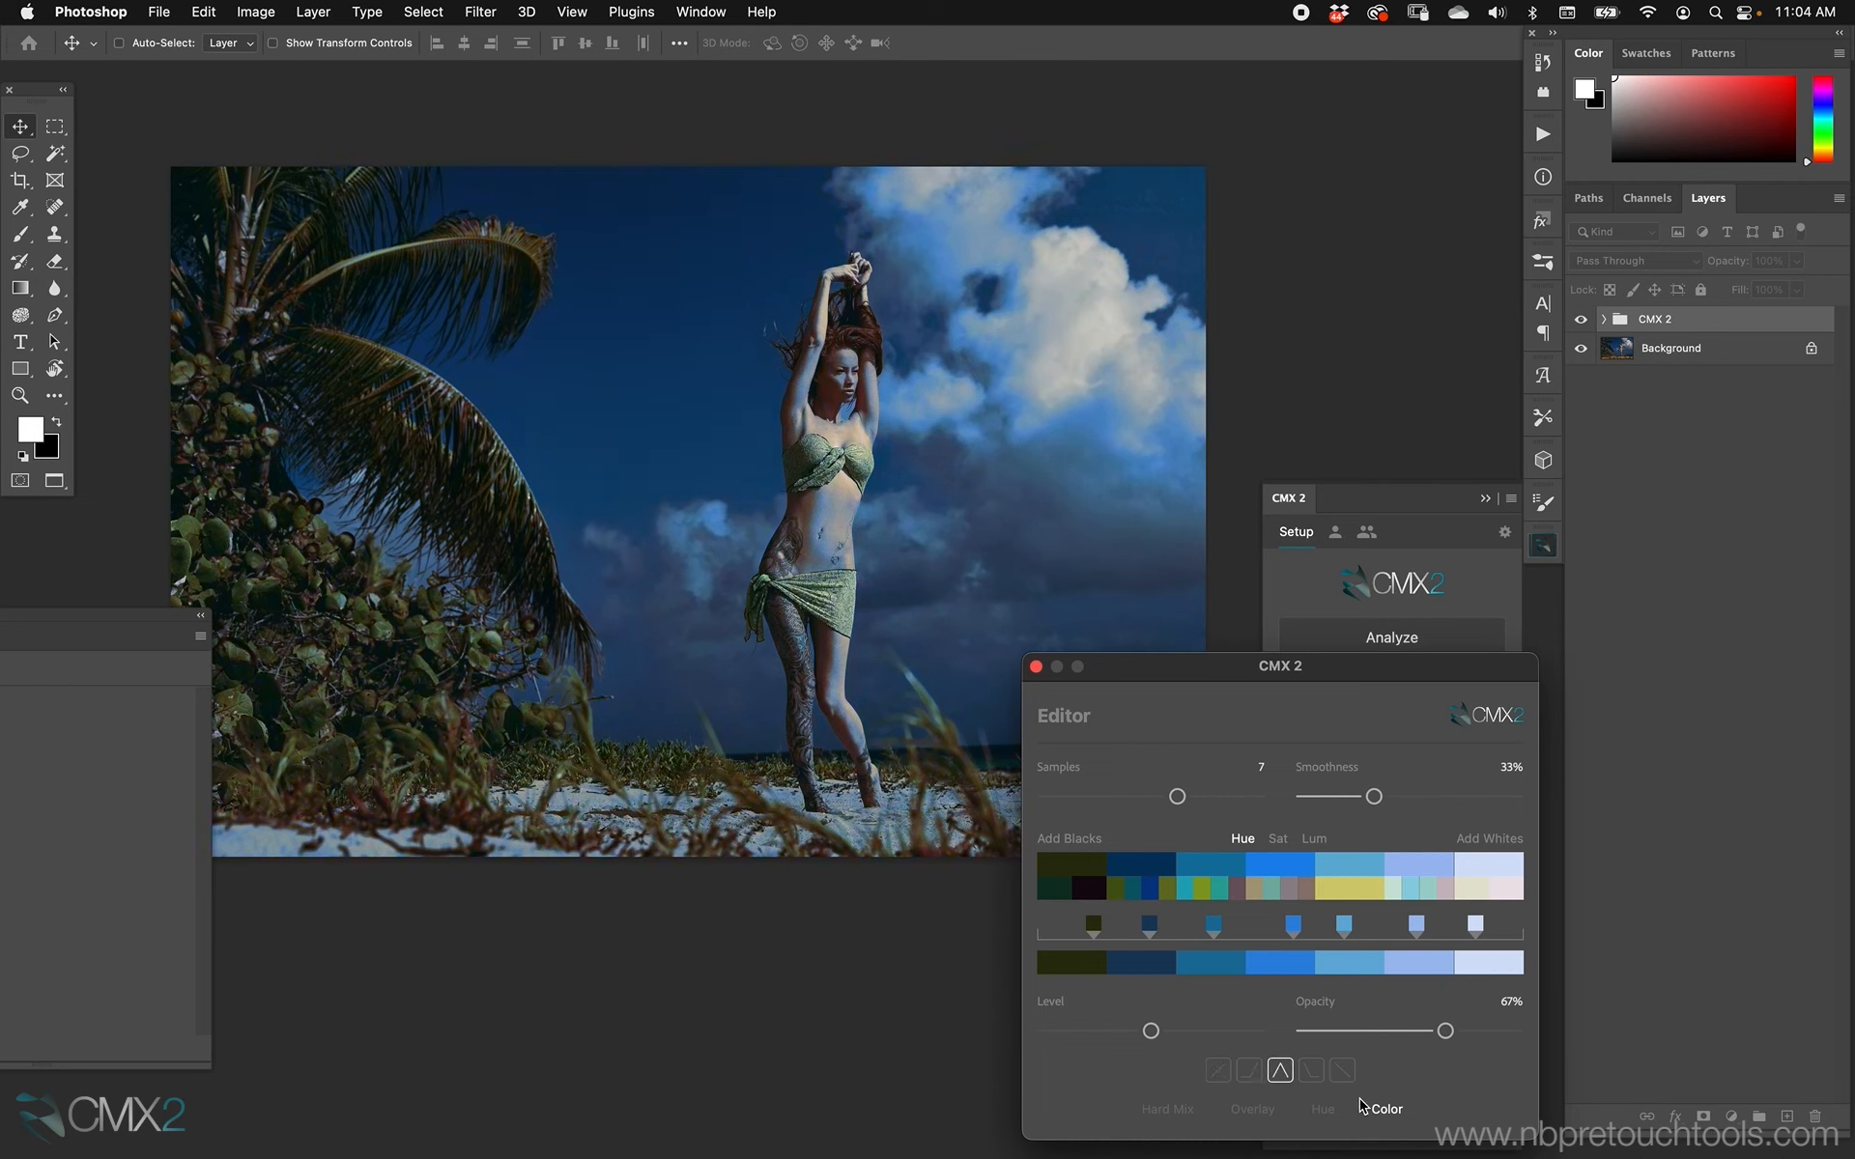
pyautogui.click(1246, 1070)
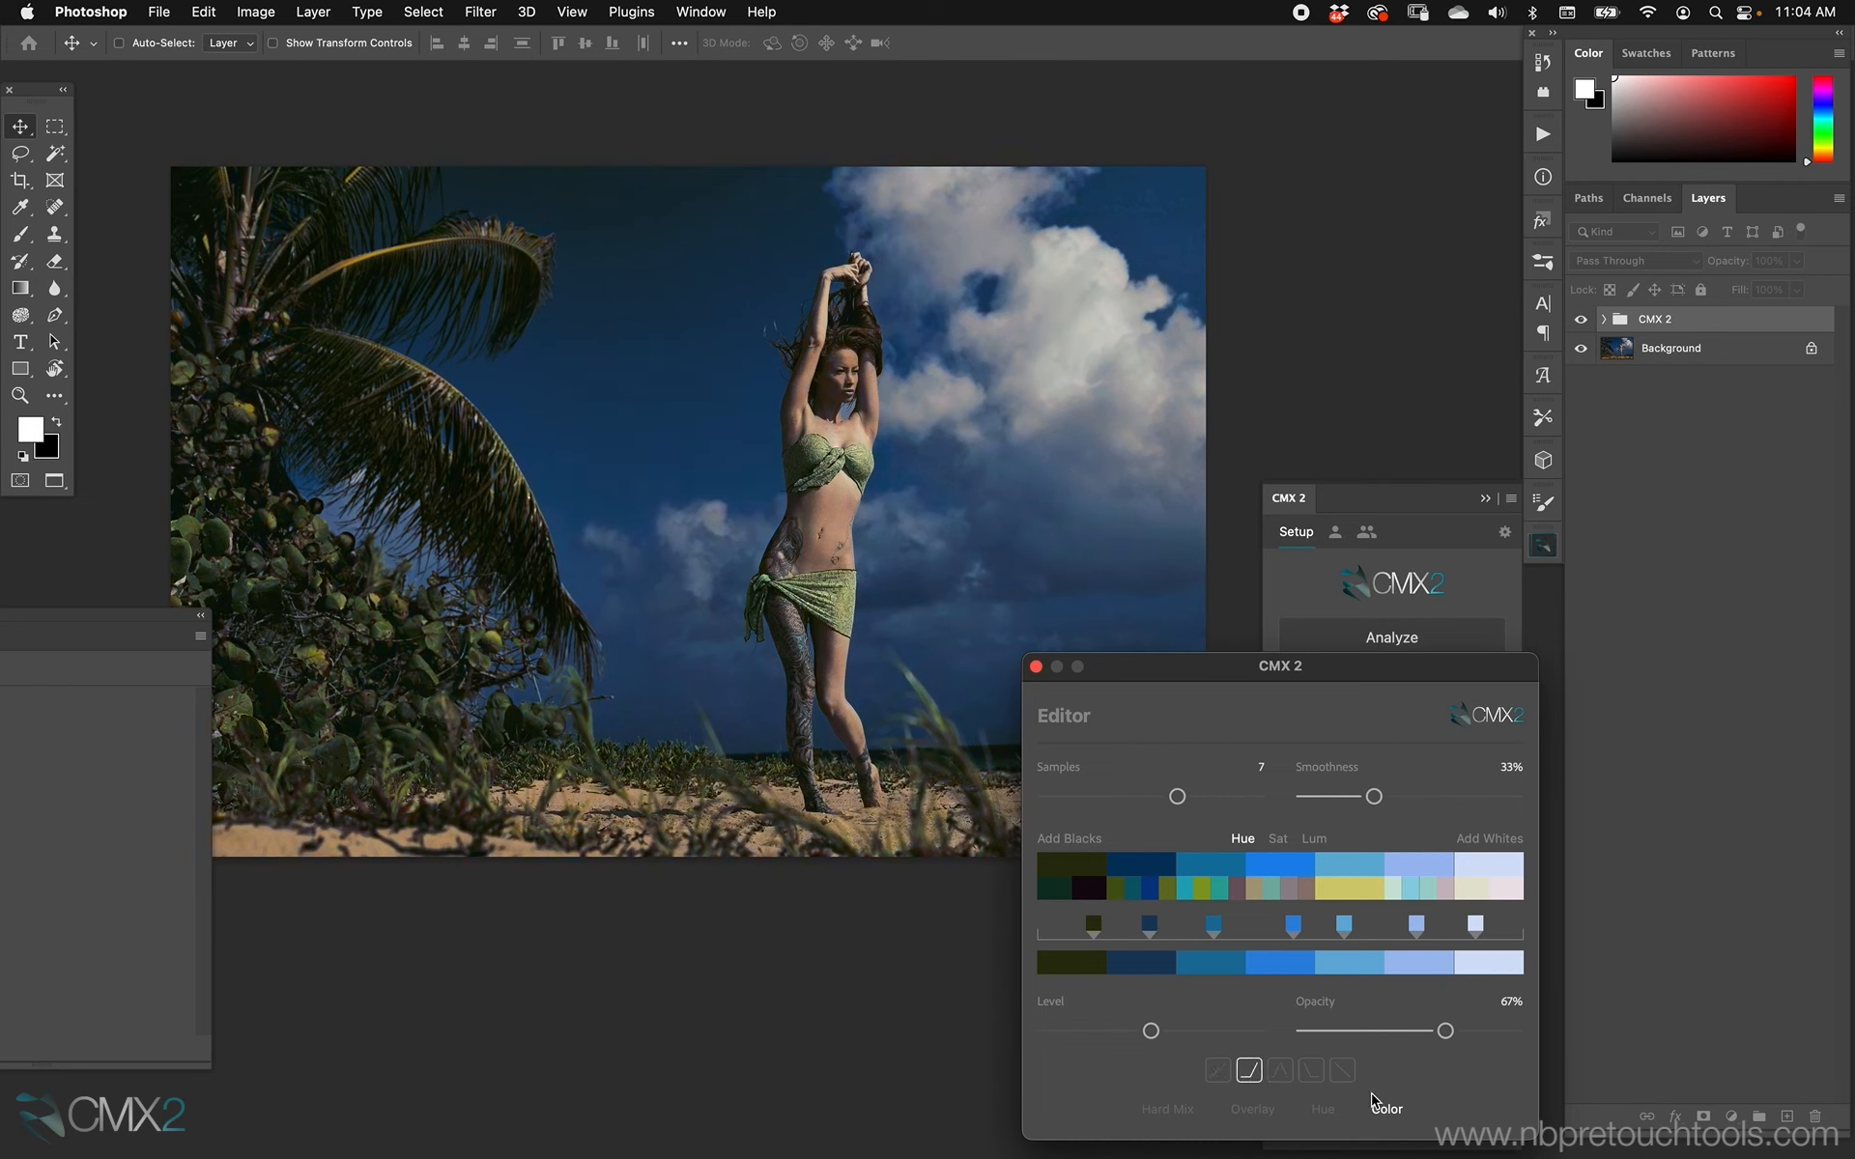
# Replace the Hard Mix blend option with Multiply and turn off the active curve preset.
pyautogui.click(1177, 1117)
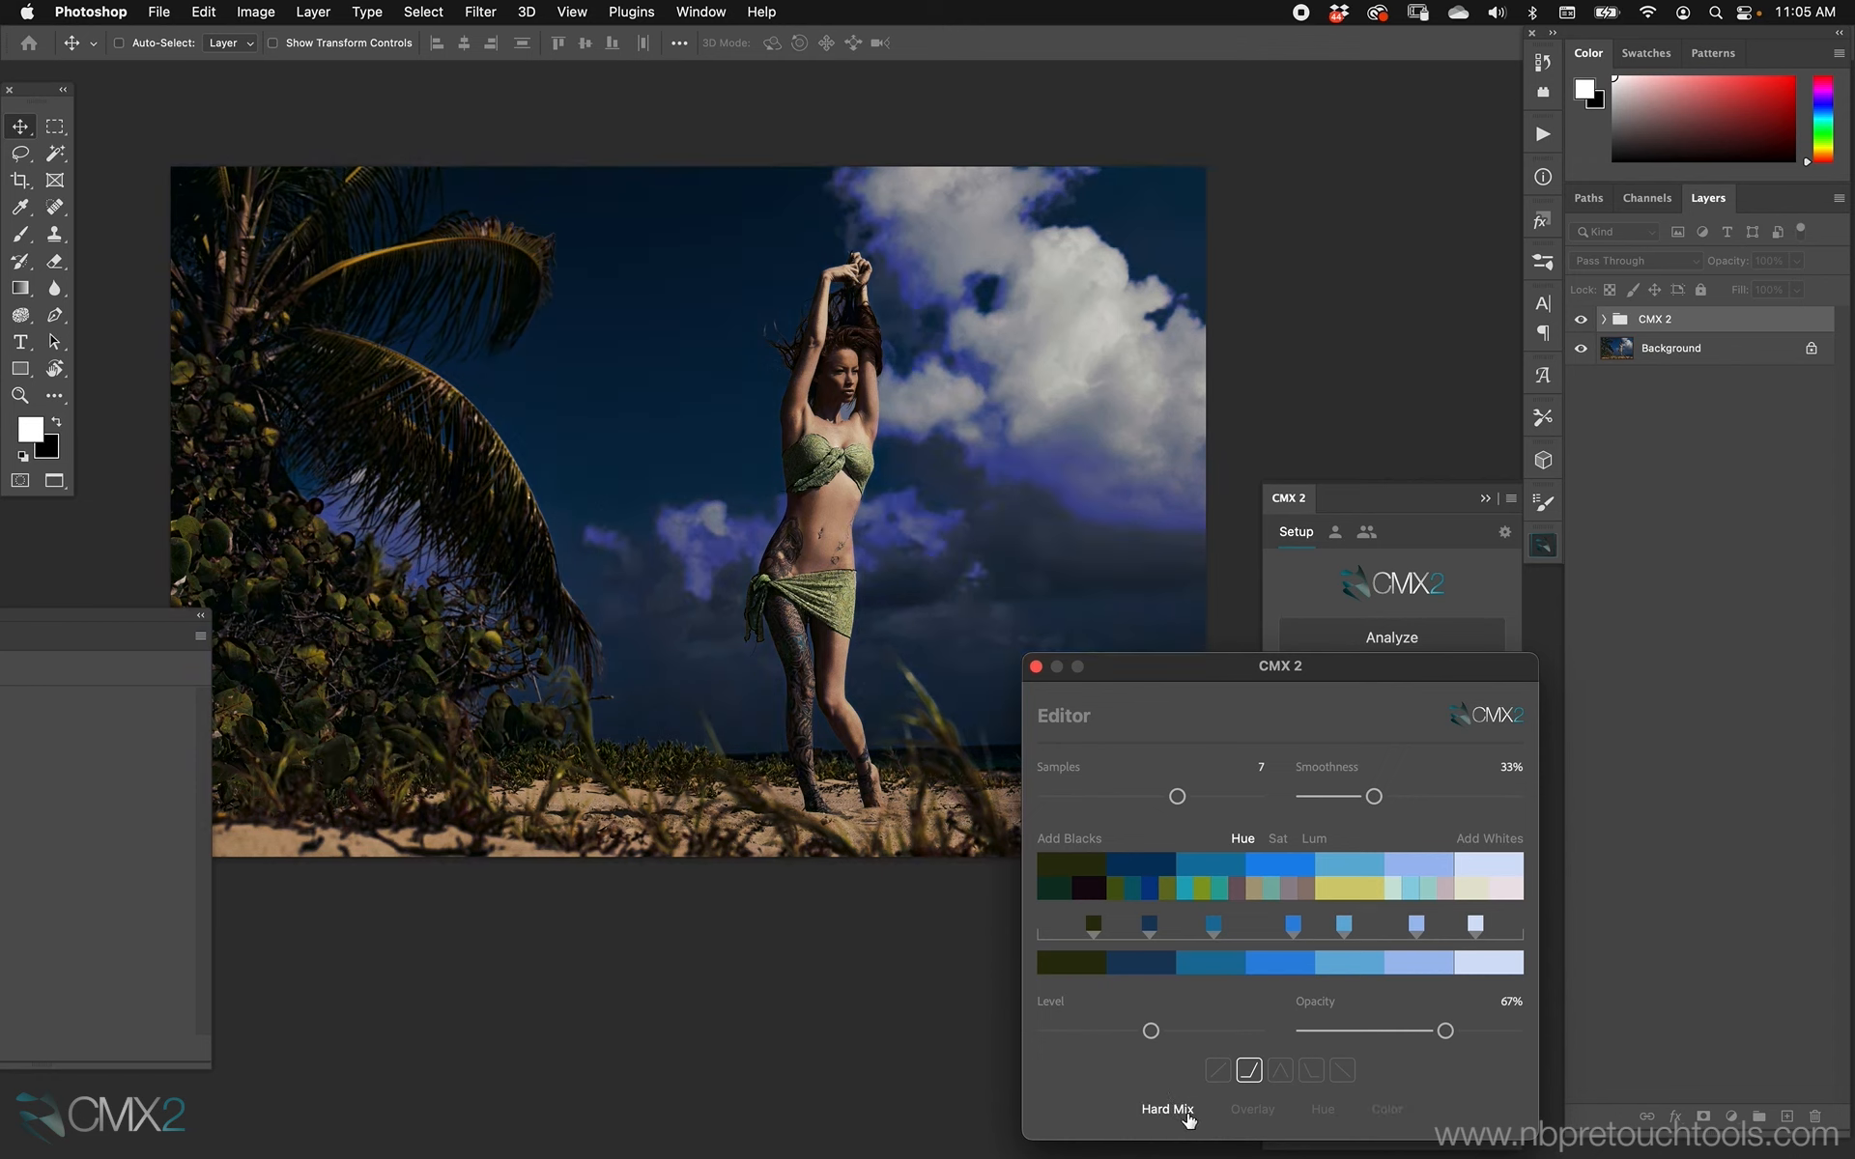
pyautogui.click(1170, 1113)
pyautogui.click(1198, 1115)
pyautogui.moveTo(1300, 1027); pyautogui.dragTo(1294, 956)
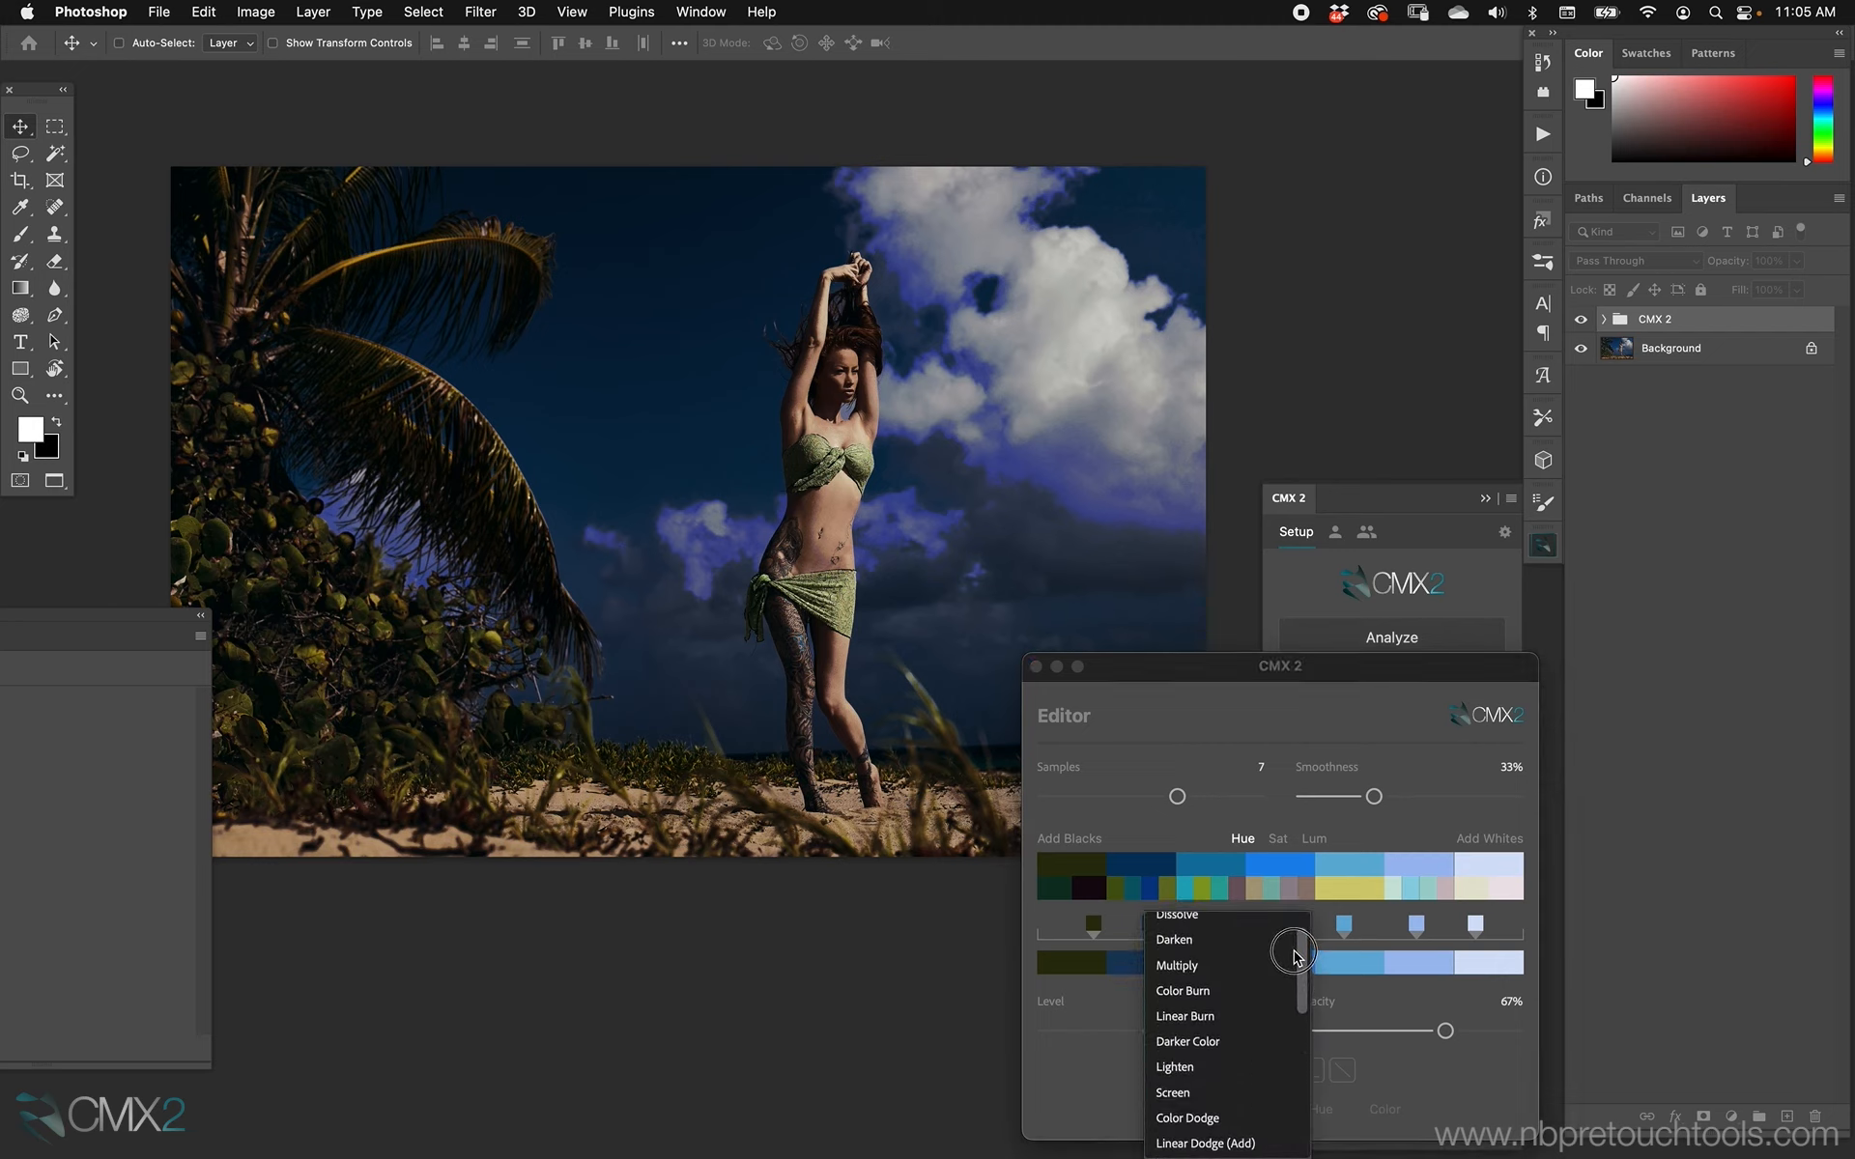
pyautogui.click(1246, 966)
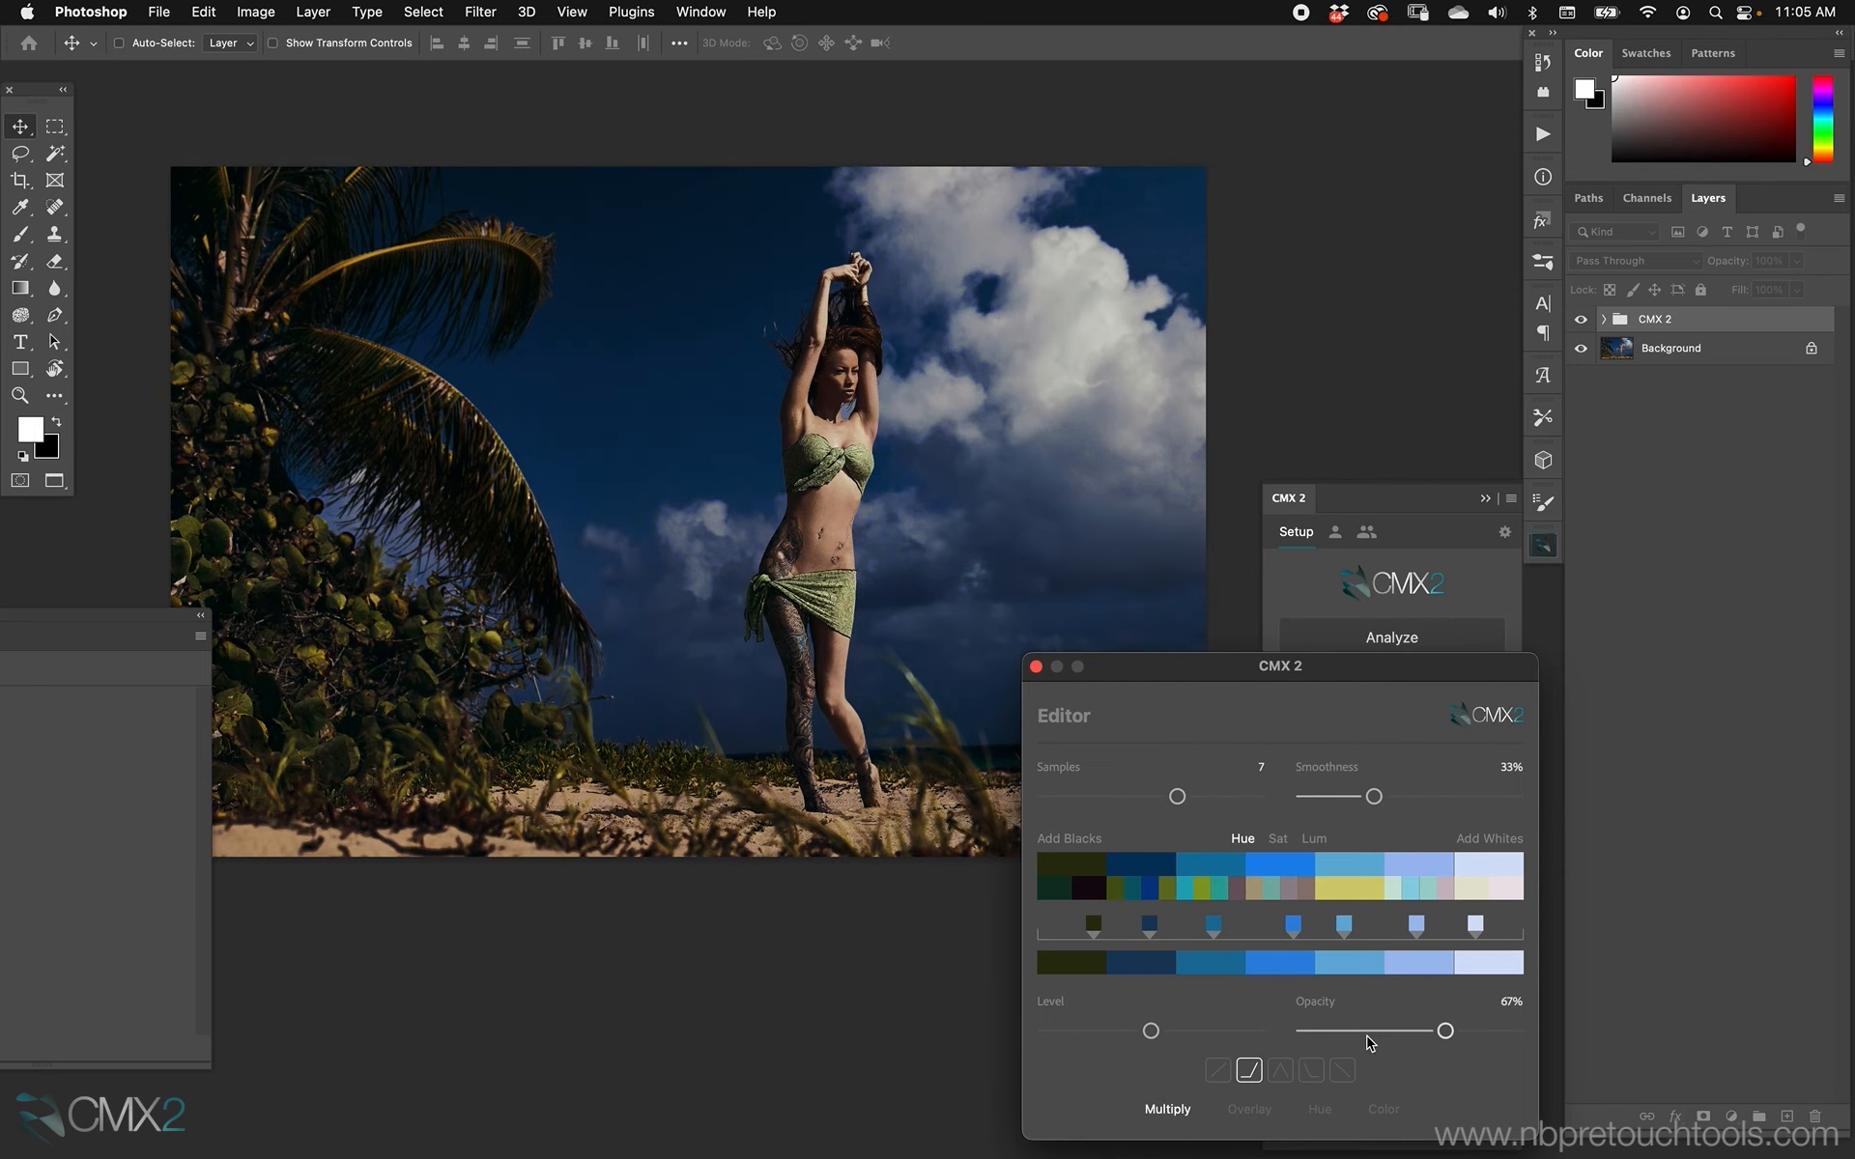
pyautogui.click(1250, 1072)
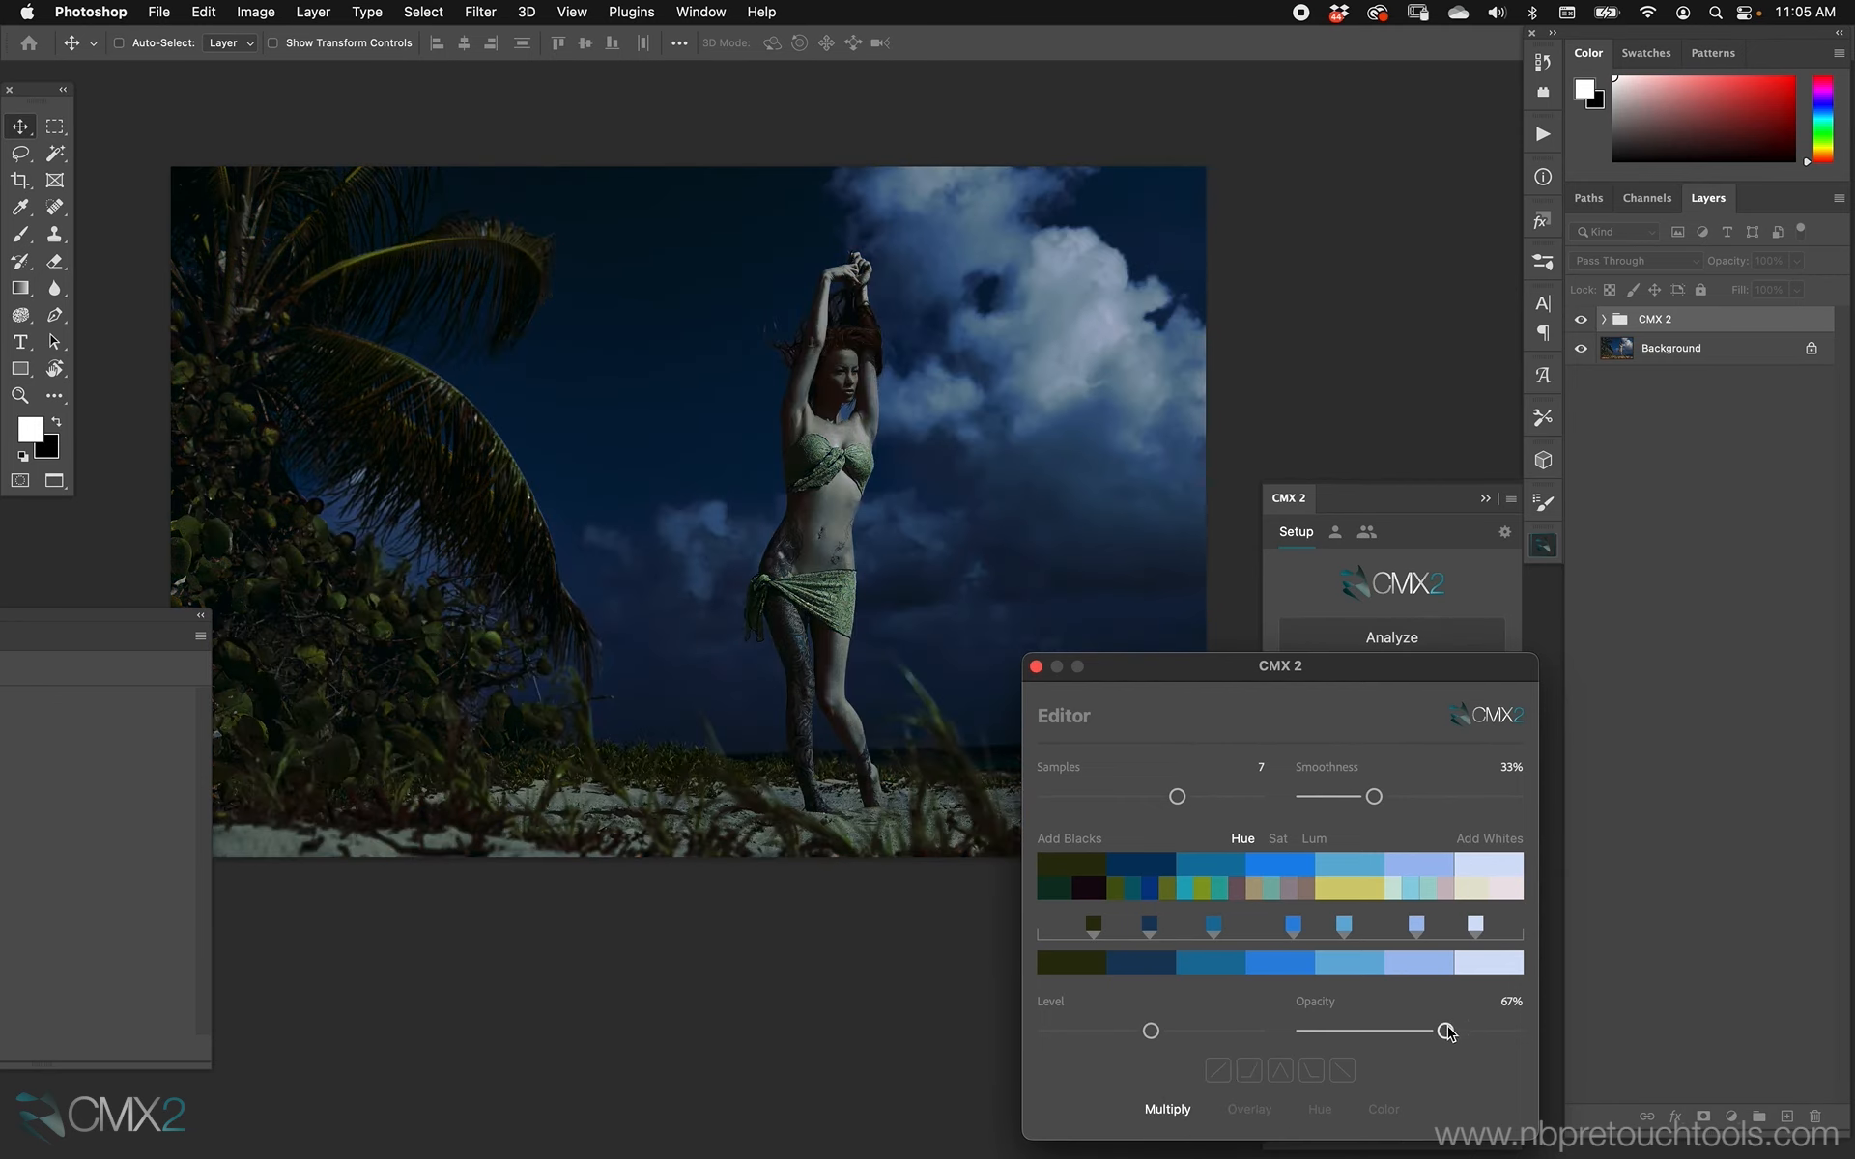
# Try the Multiply blend at 77% opacity, comparing the straight rising and falling curve presets.
pyautogui.moveTo(1446, 1032); pyautogui.dragTo(1466, 1032)
pyautogui.click(1217, 1071)
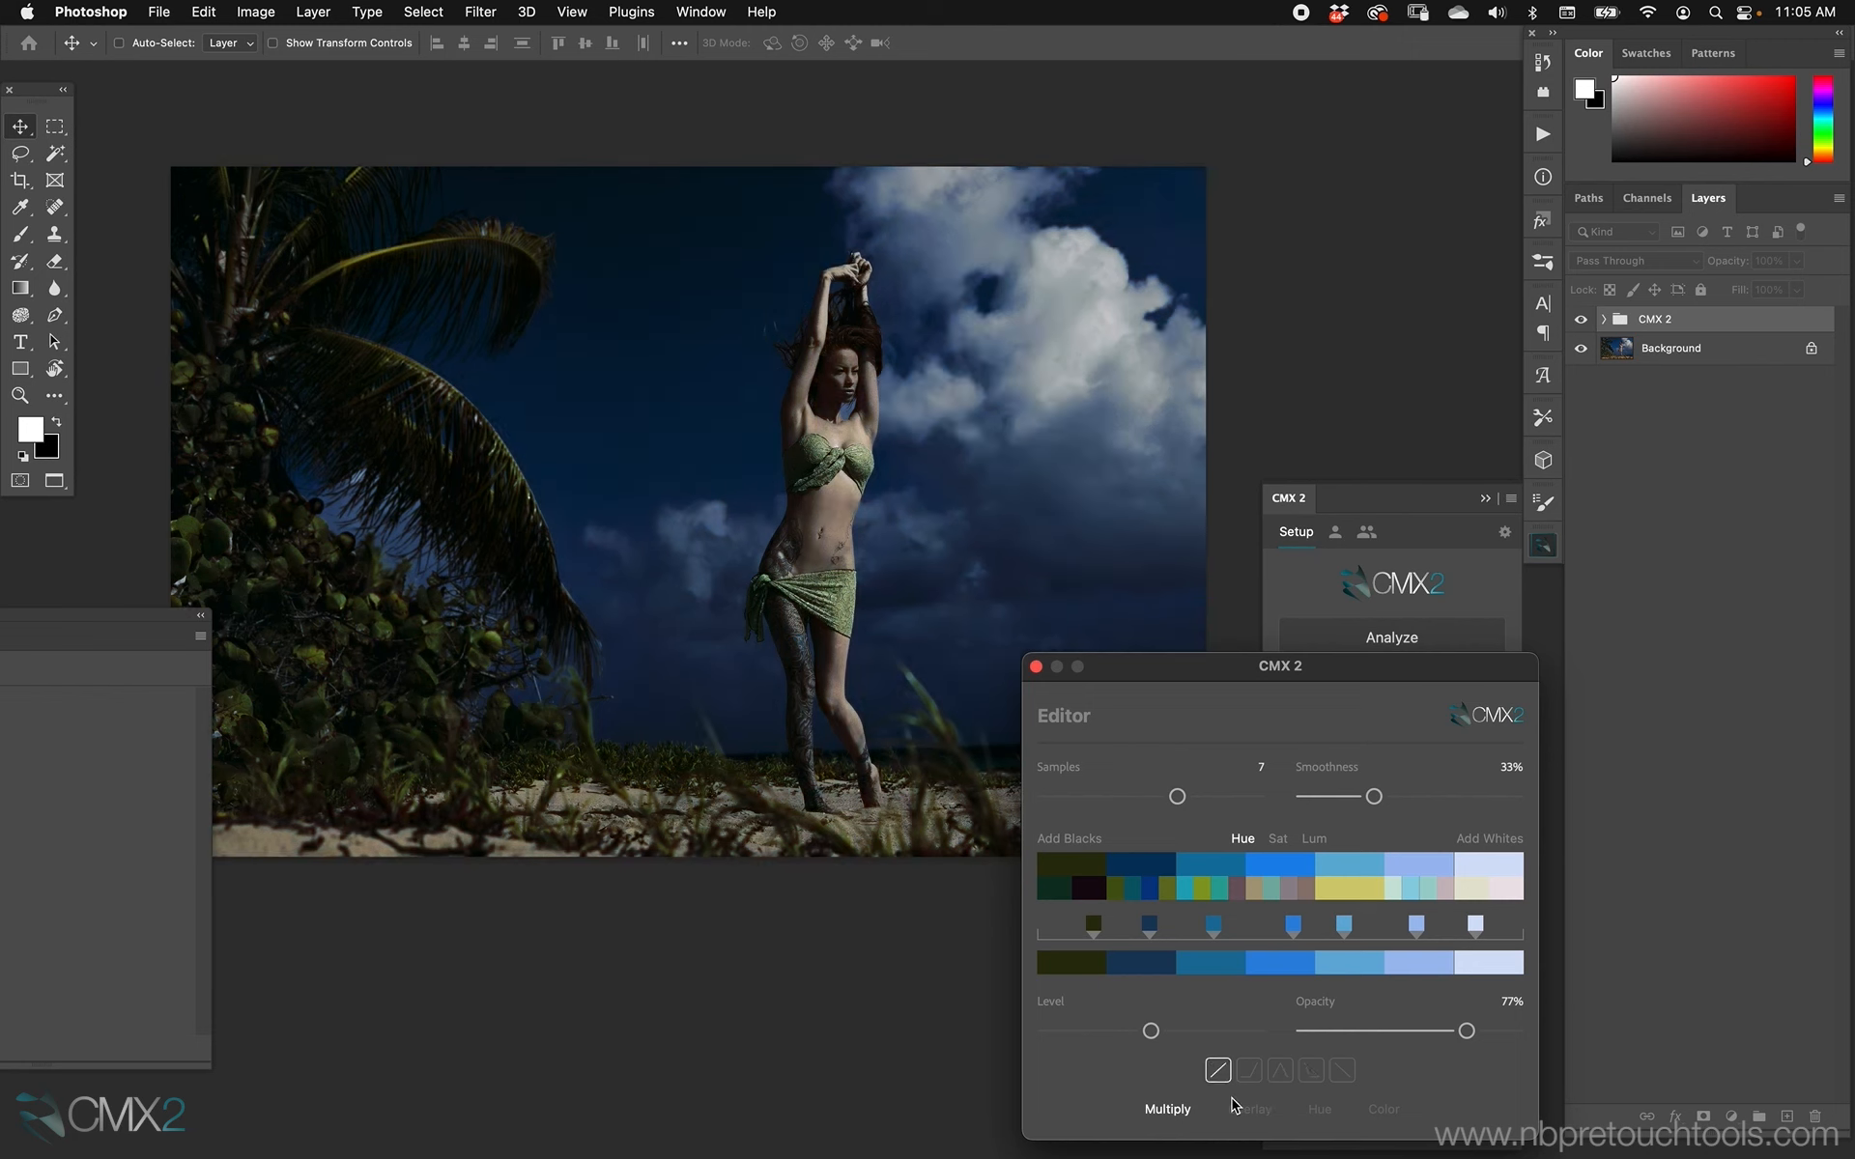
pyautogui.click(1342, 1071)
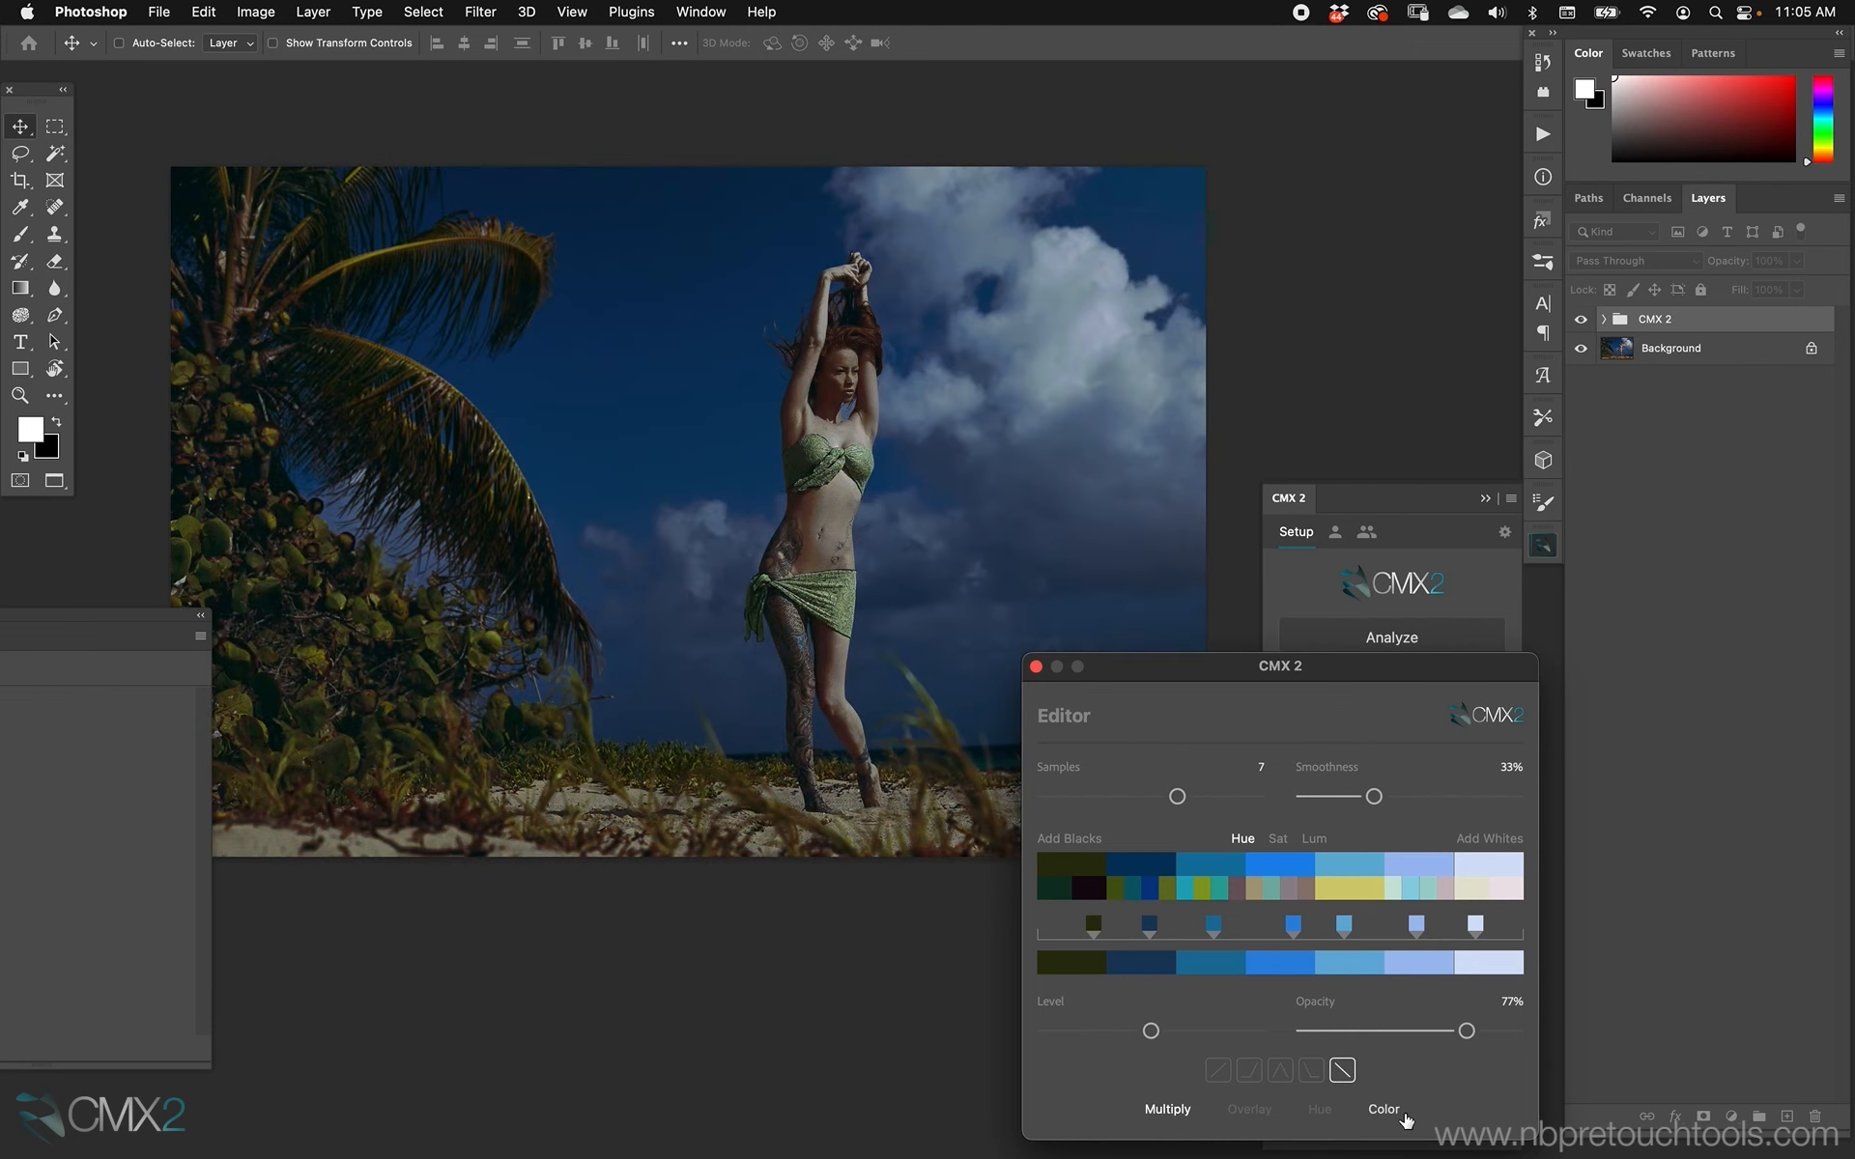
pyautogui.click(1217, 1070)
# Replace the Multiply blend option with Soft Light, set the opacity to 49% and turn off the curve preset.
pyautogui.click(1191, 1111)
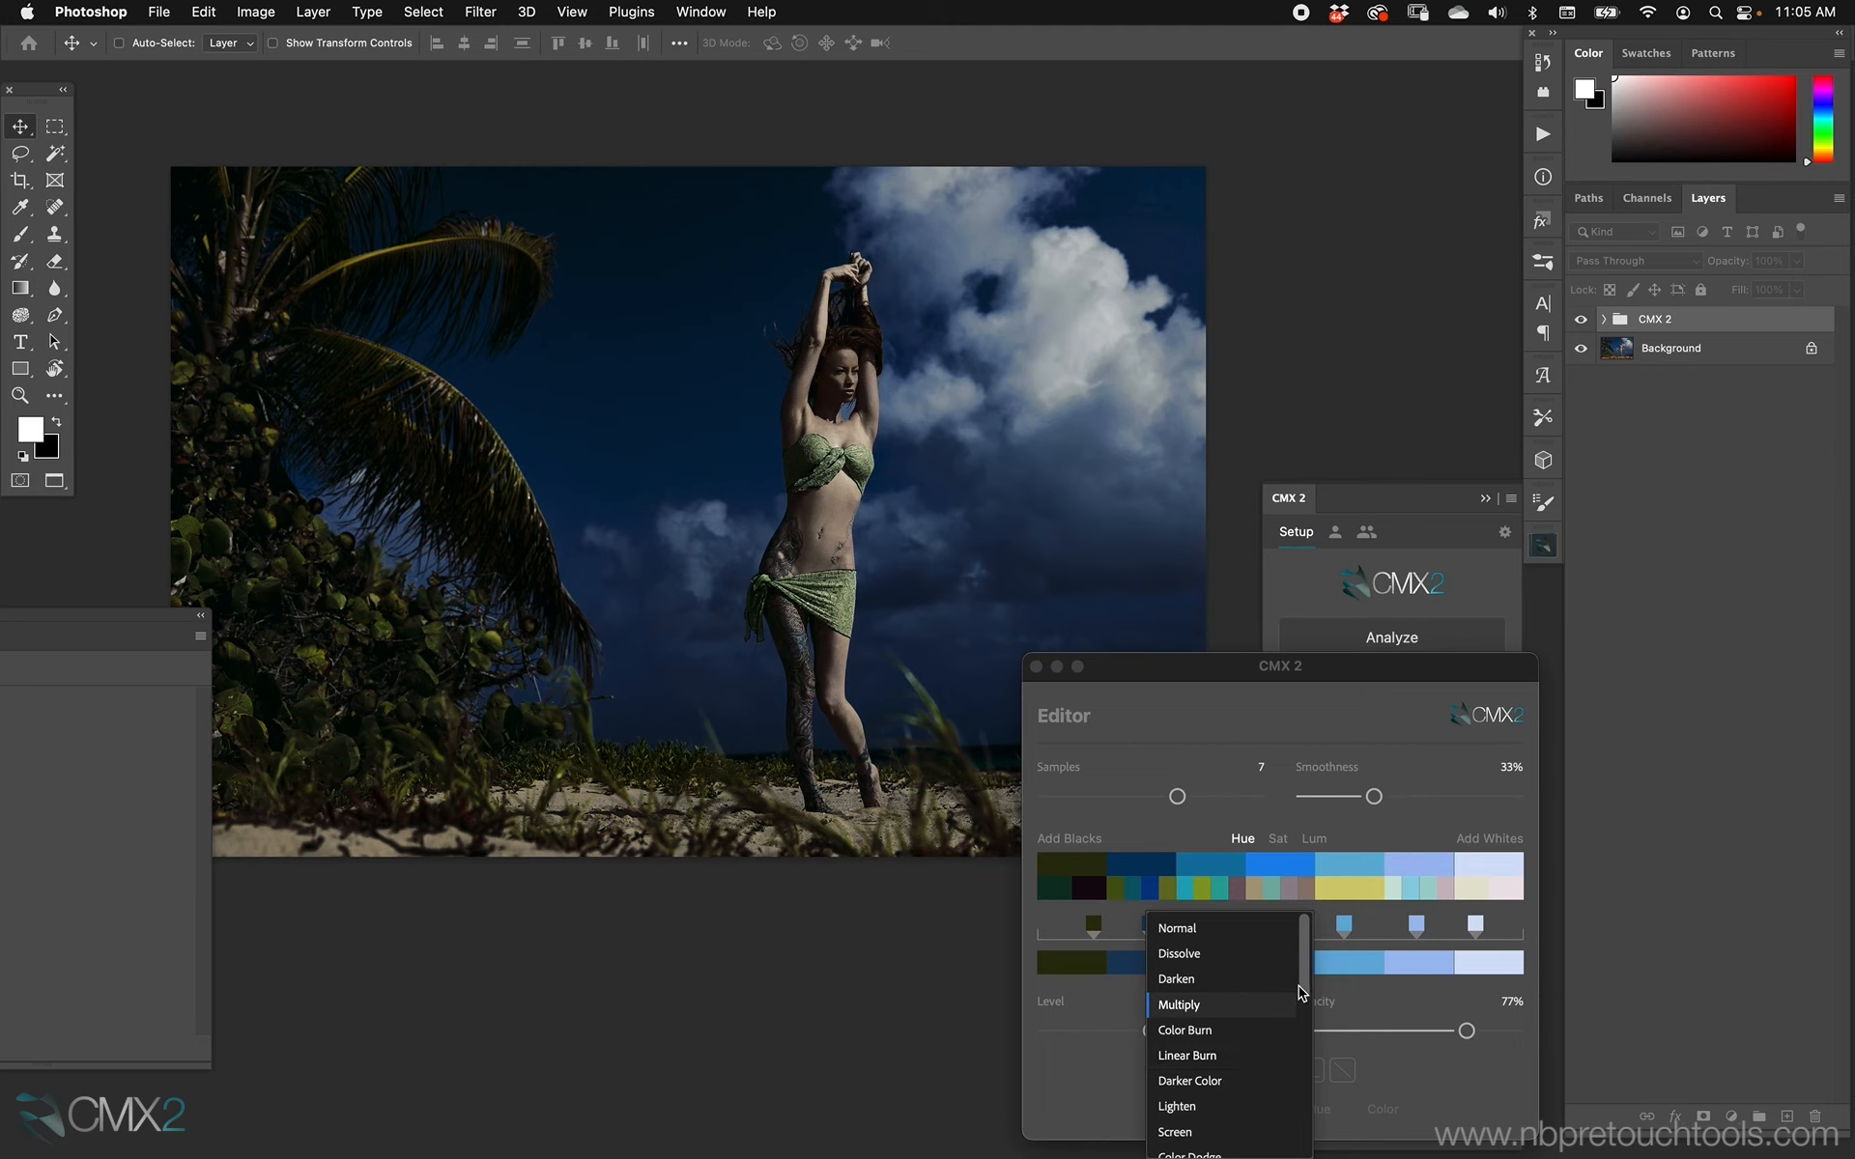
pyautogui.moveTo(1299, 987); pyautogui.dragTo(1288, 1068)
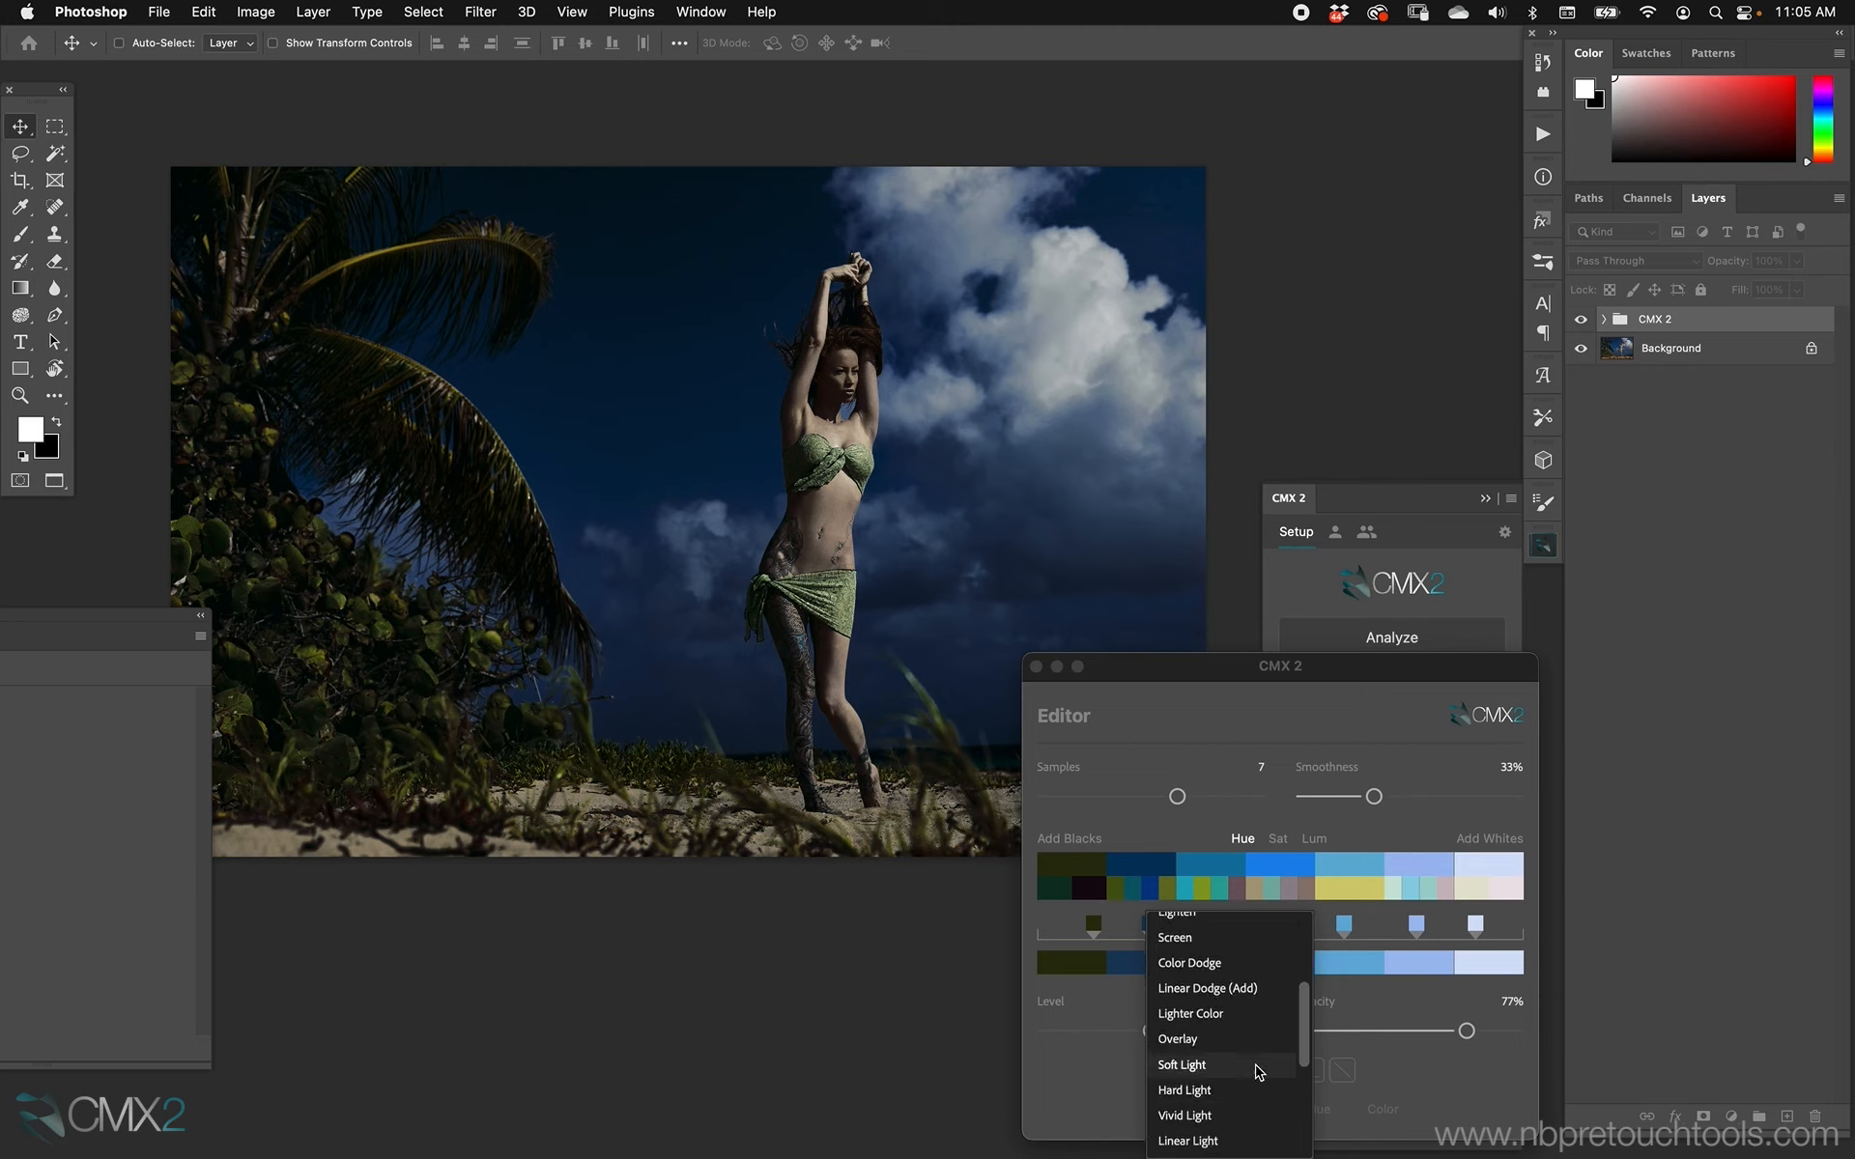
pyautogui.click(1258, 1065)
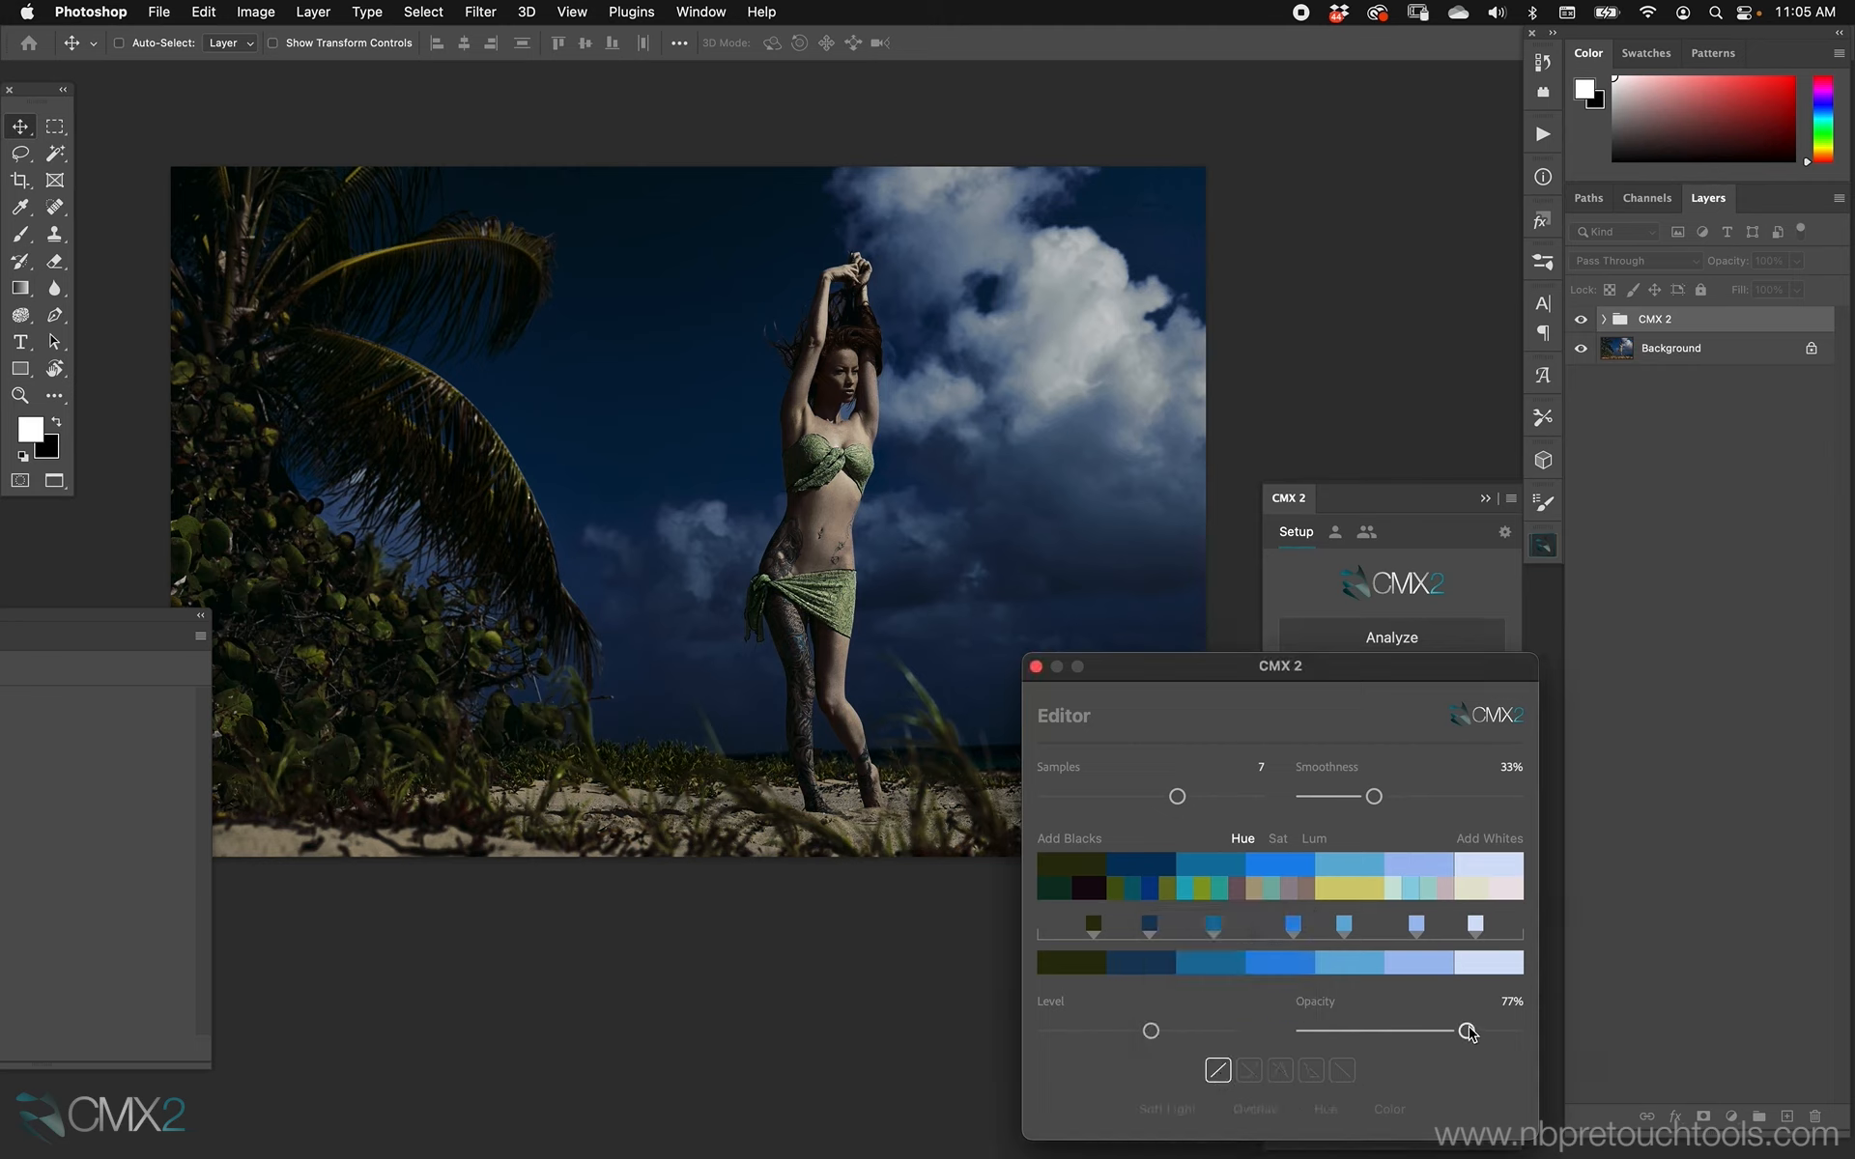
pyautogui.moveTo(1468, 1031); pyautogui.dragTo(1408, 1032)
pyautogui.click(1219, 1070)
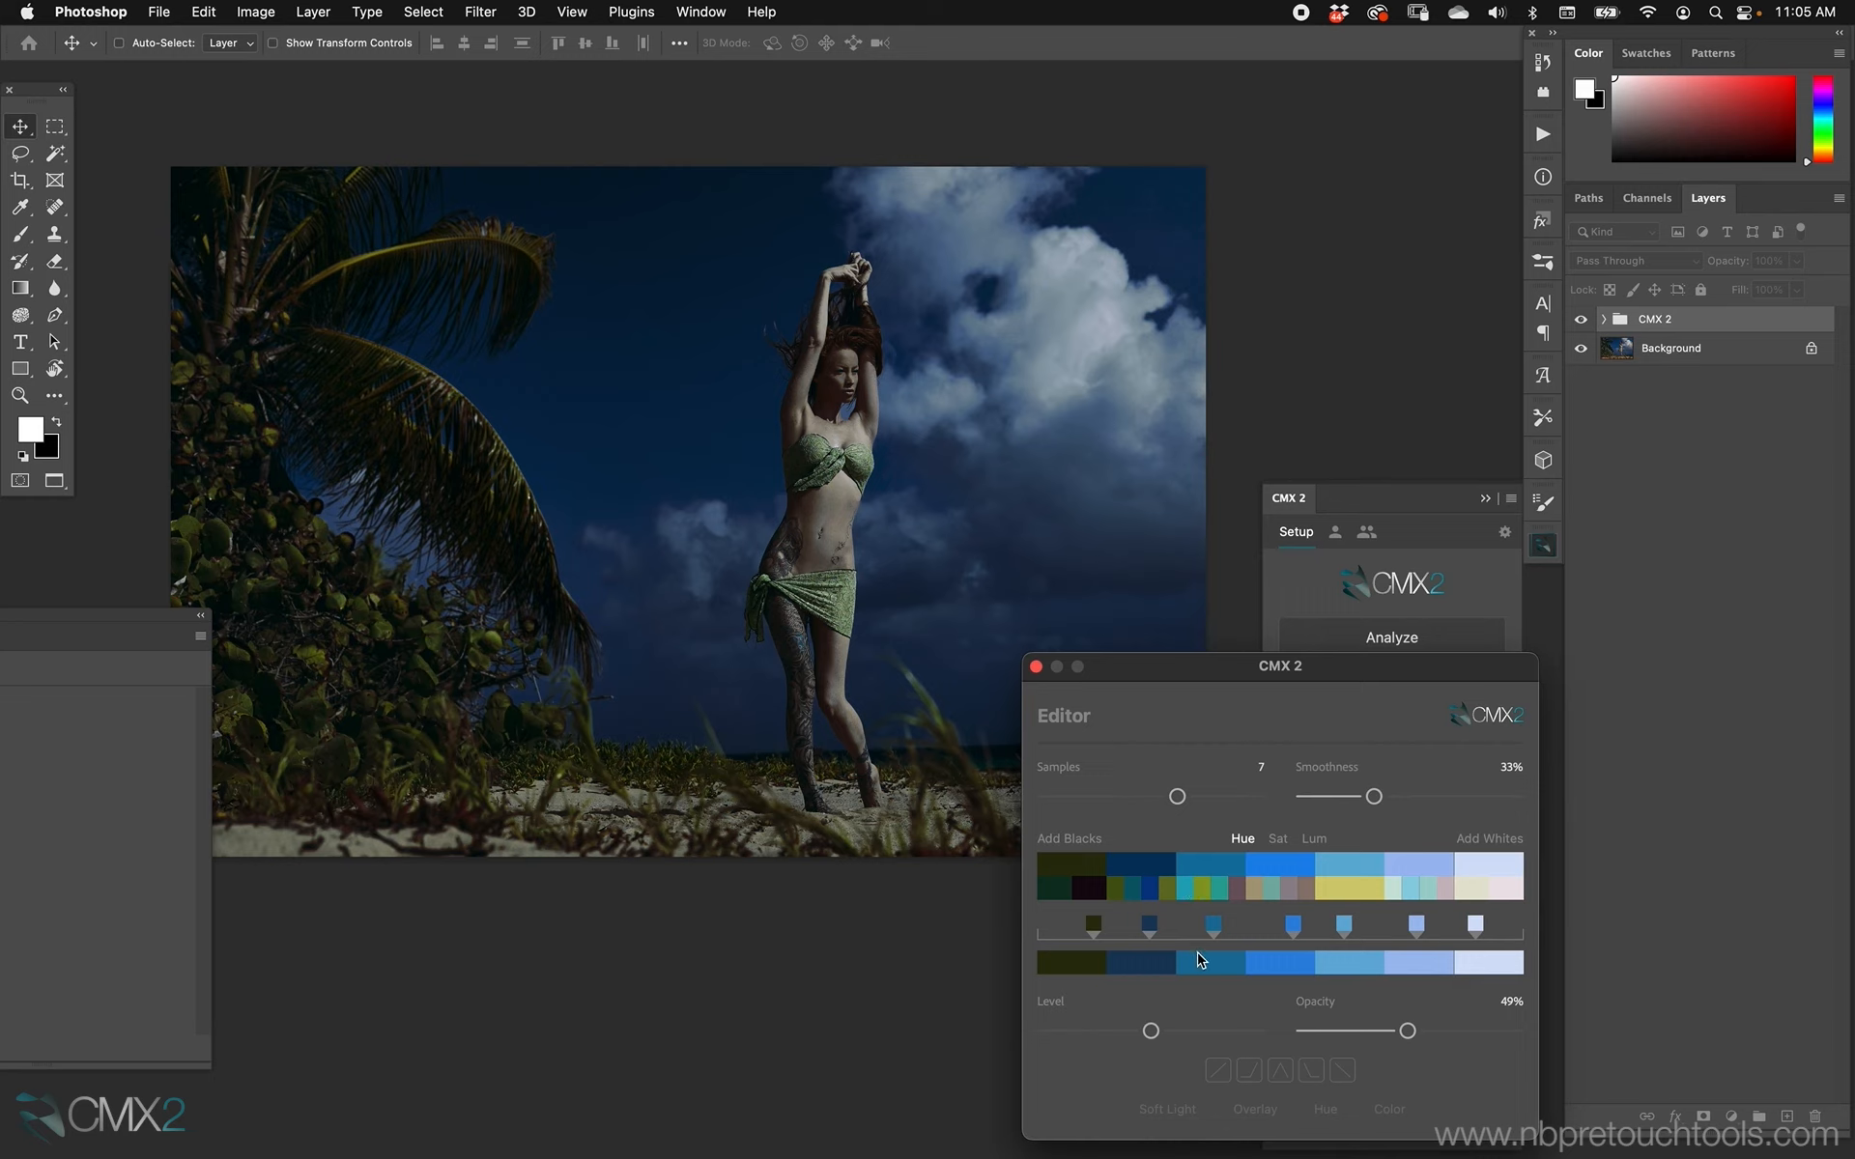
# Try the smoothness at 100%, bring it back to 34% and lower the opacity to 16%.
pyautogui.moveTo(1374, 796); pyautogui.dragTo(1515, 794)
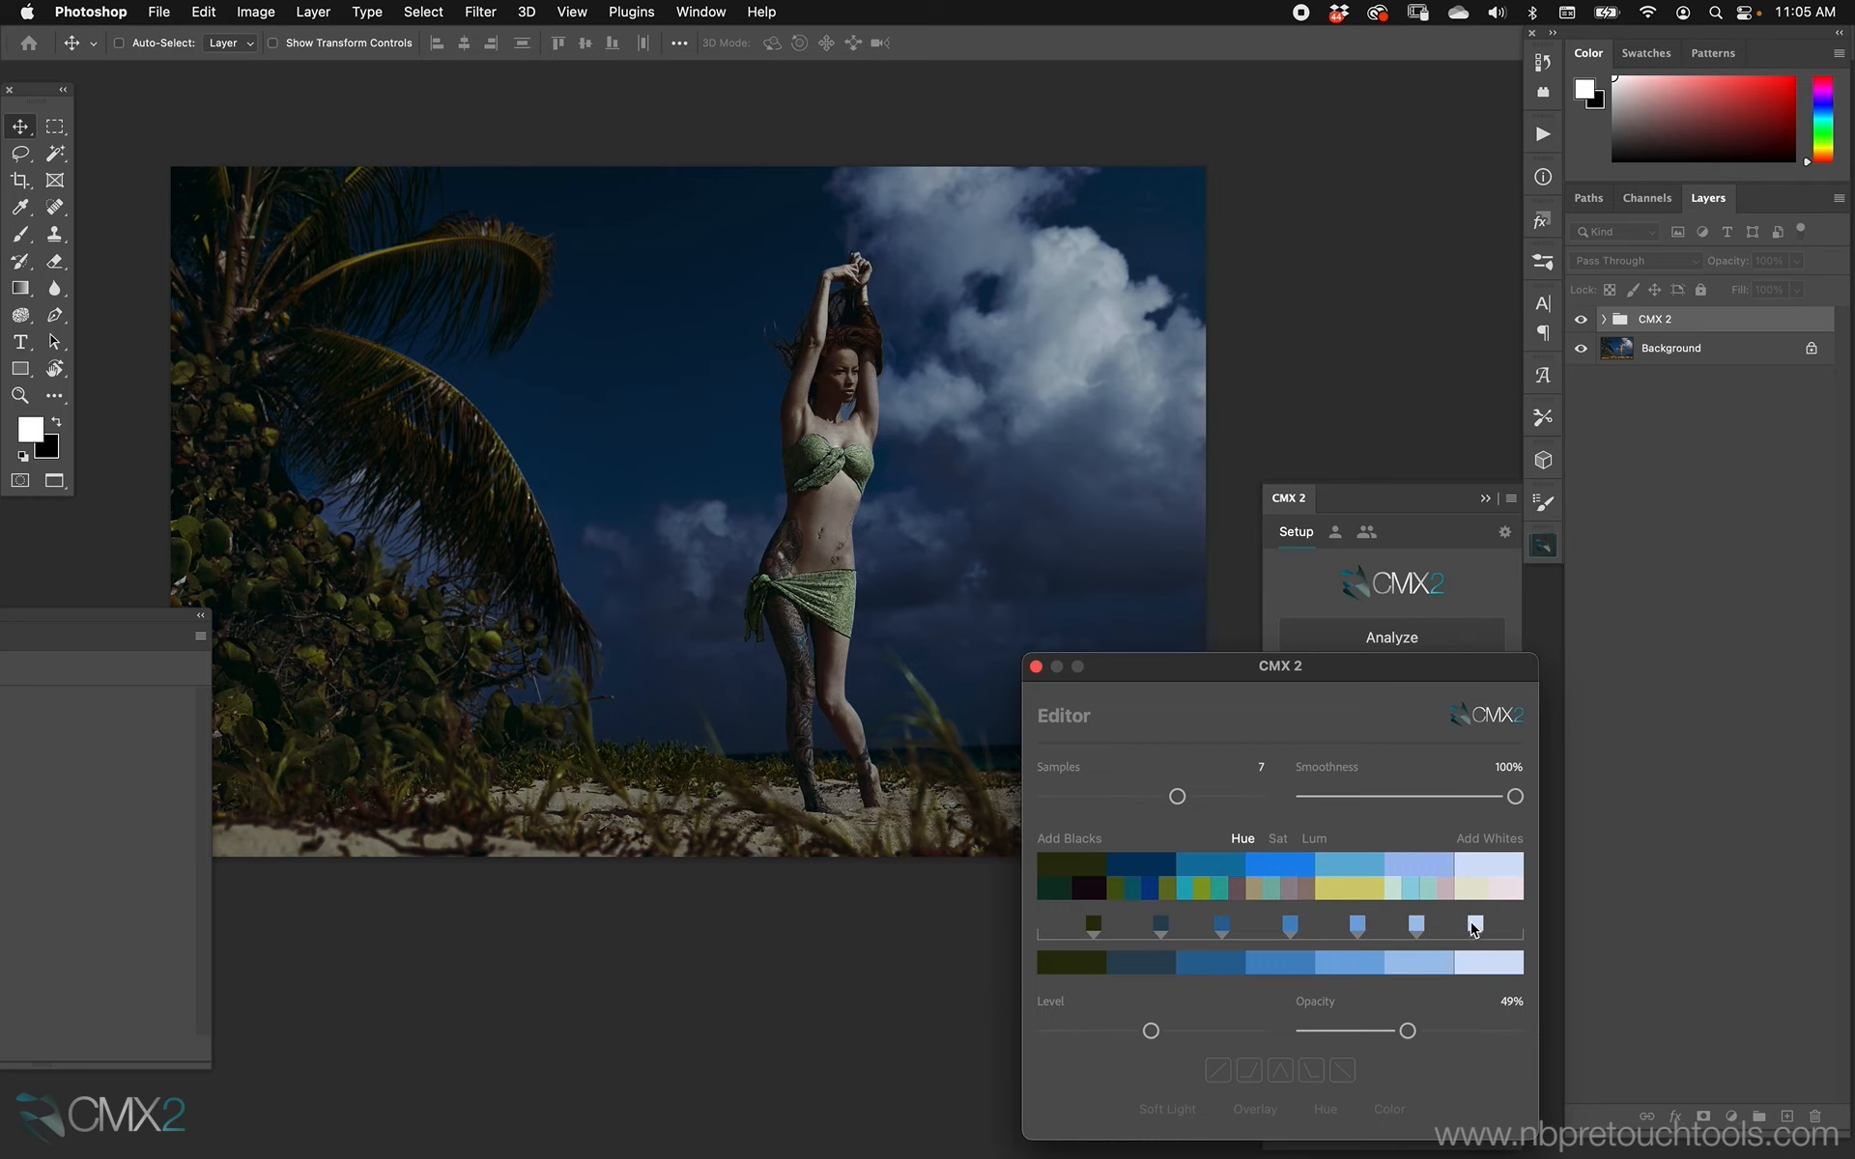
pyautogui.moveTo(1514, 795); pyautogui.dragTo(1375, 798)
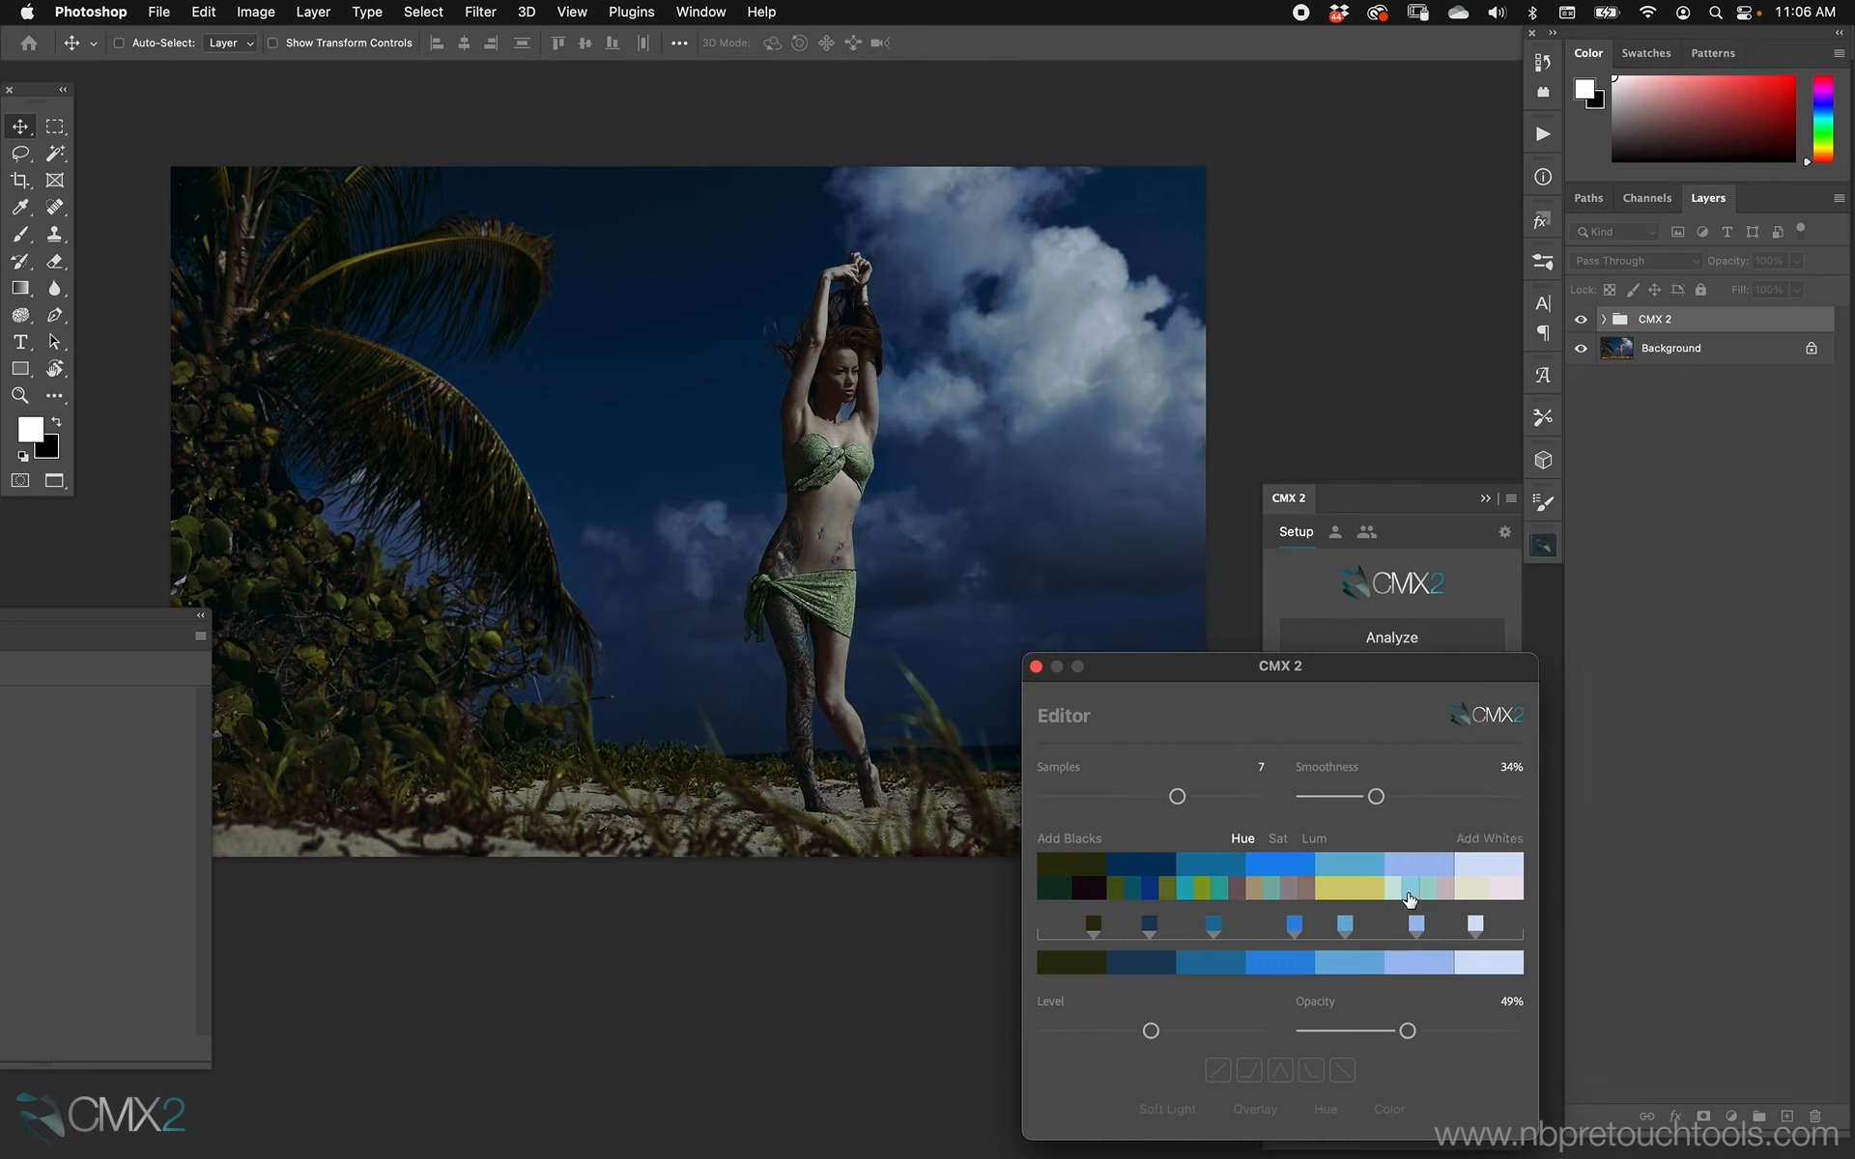
pyautogui.moveTo(1408, 1030); pyautogui.dragTo(1337, 1030)
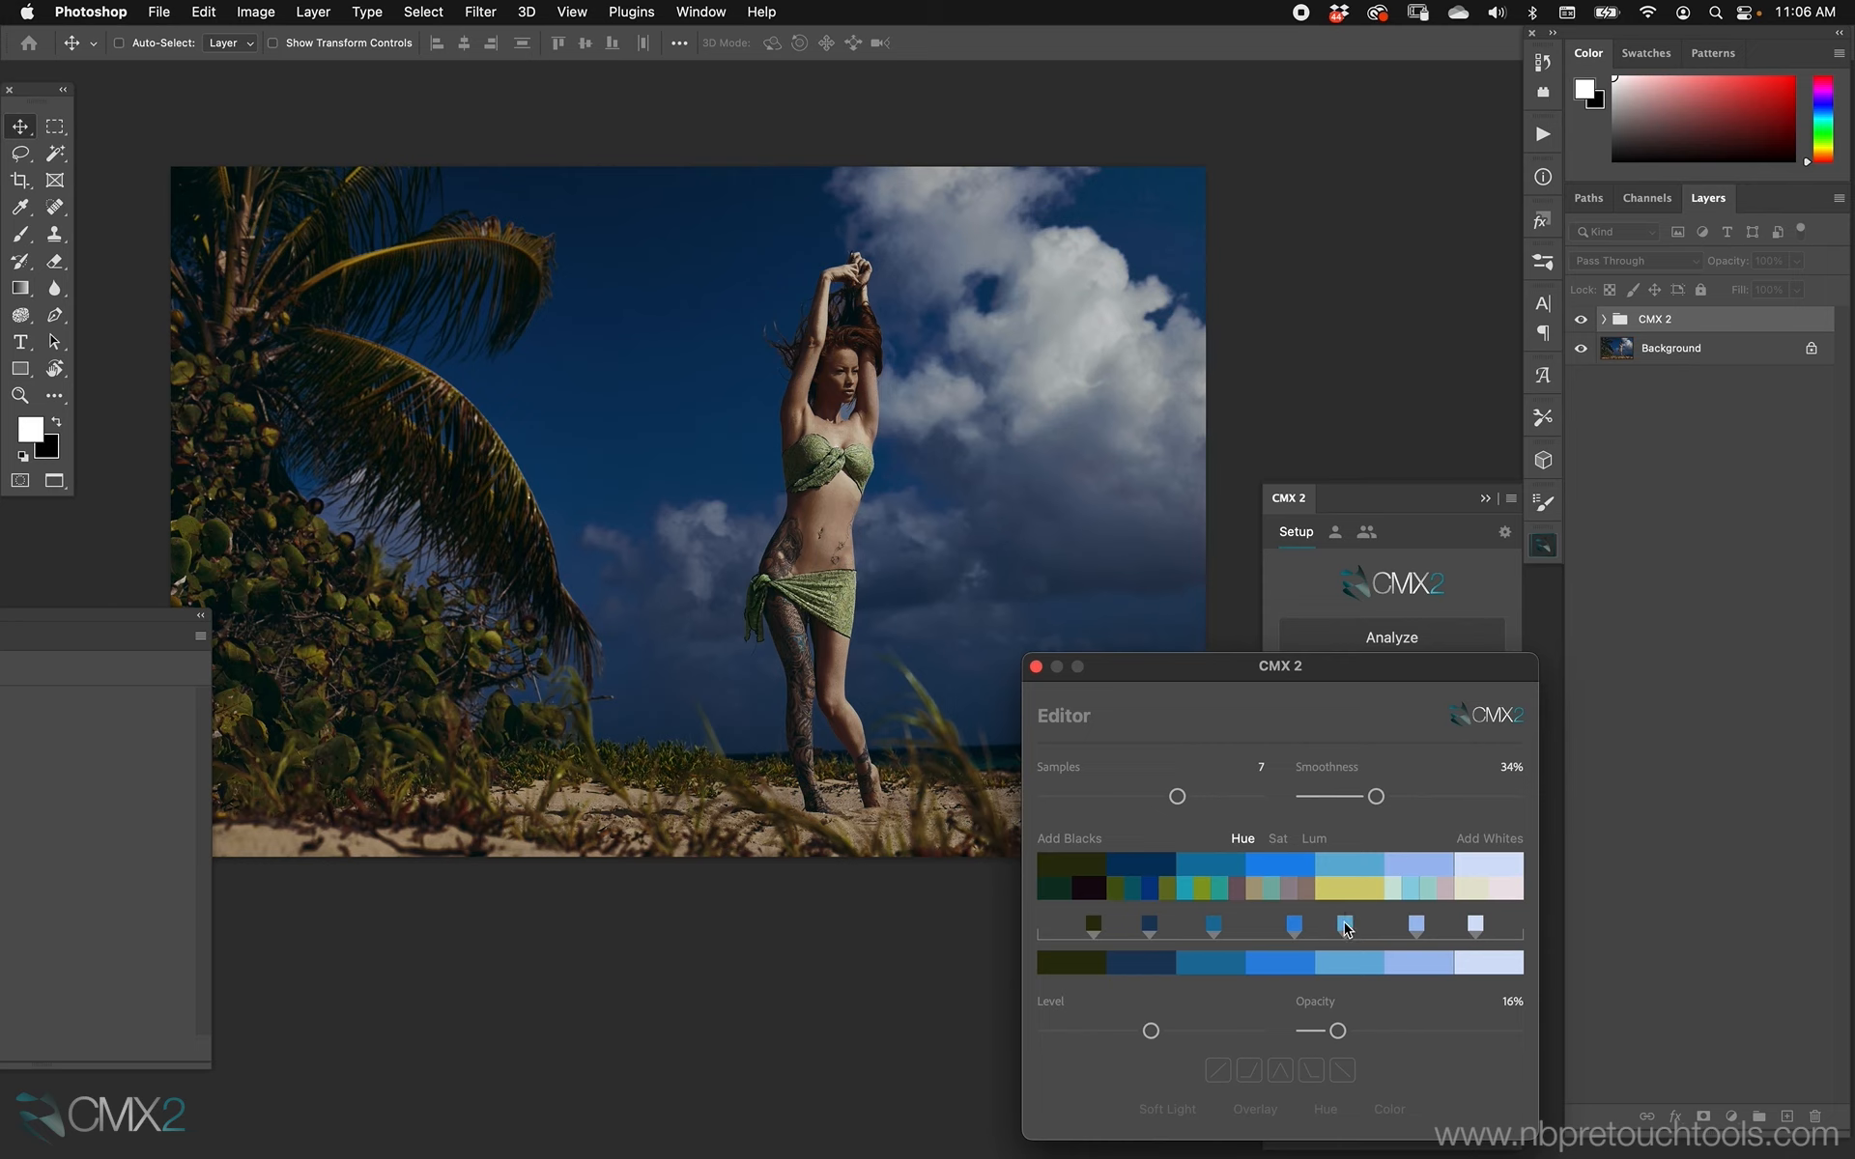
# Swap the palette's fifth color, light blue, with its yellow alternative, comparing both colors with opacity set to 60% and smoothness to 69%.
pyautogui.click(1349, 889)
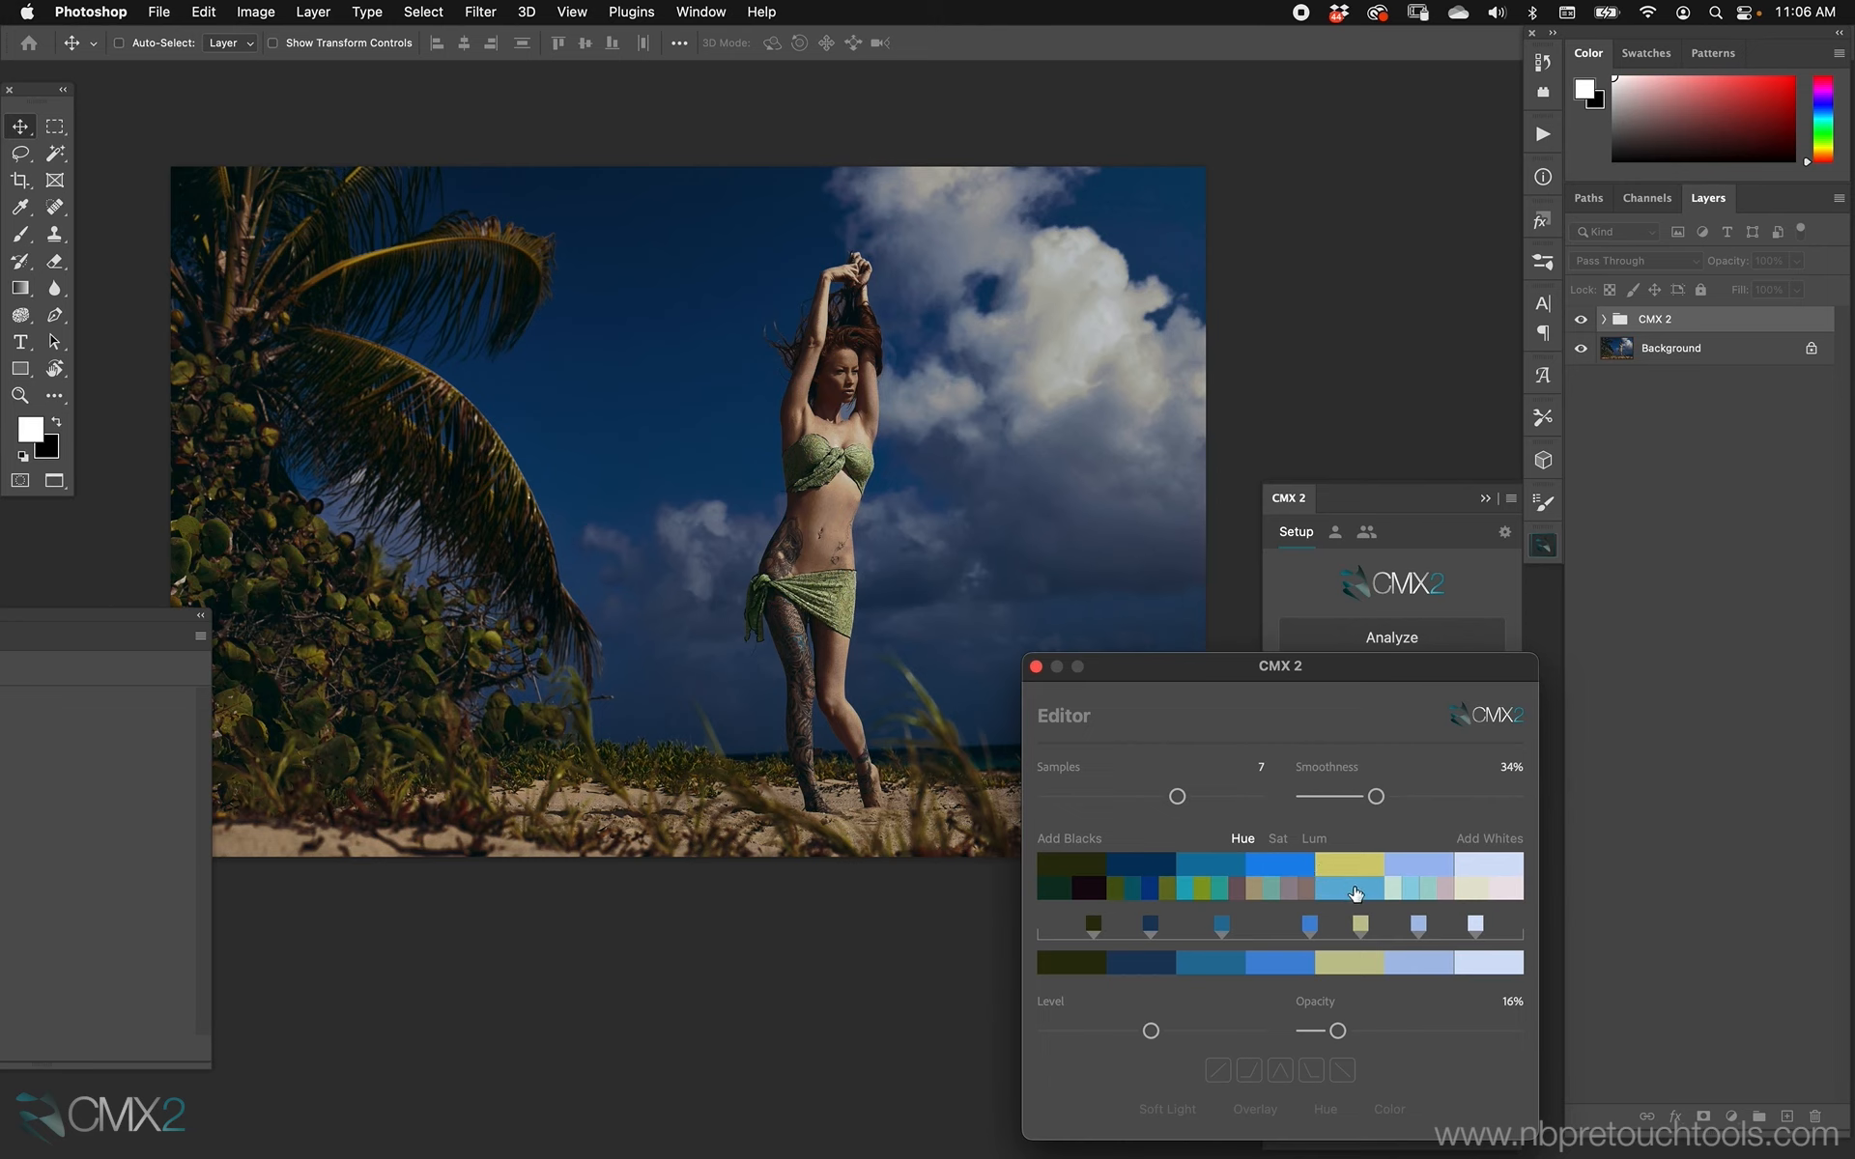
pyautogui.click(1355, 893)
pyautogui.moveTo(1338, 1031); pyautogui.dragTo(1432, 1031)
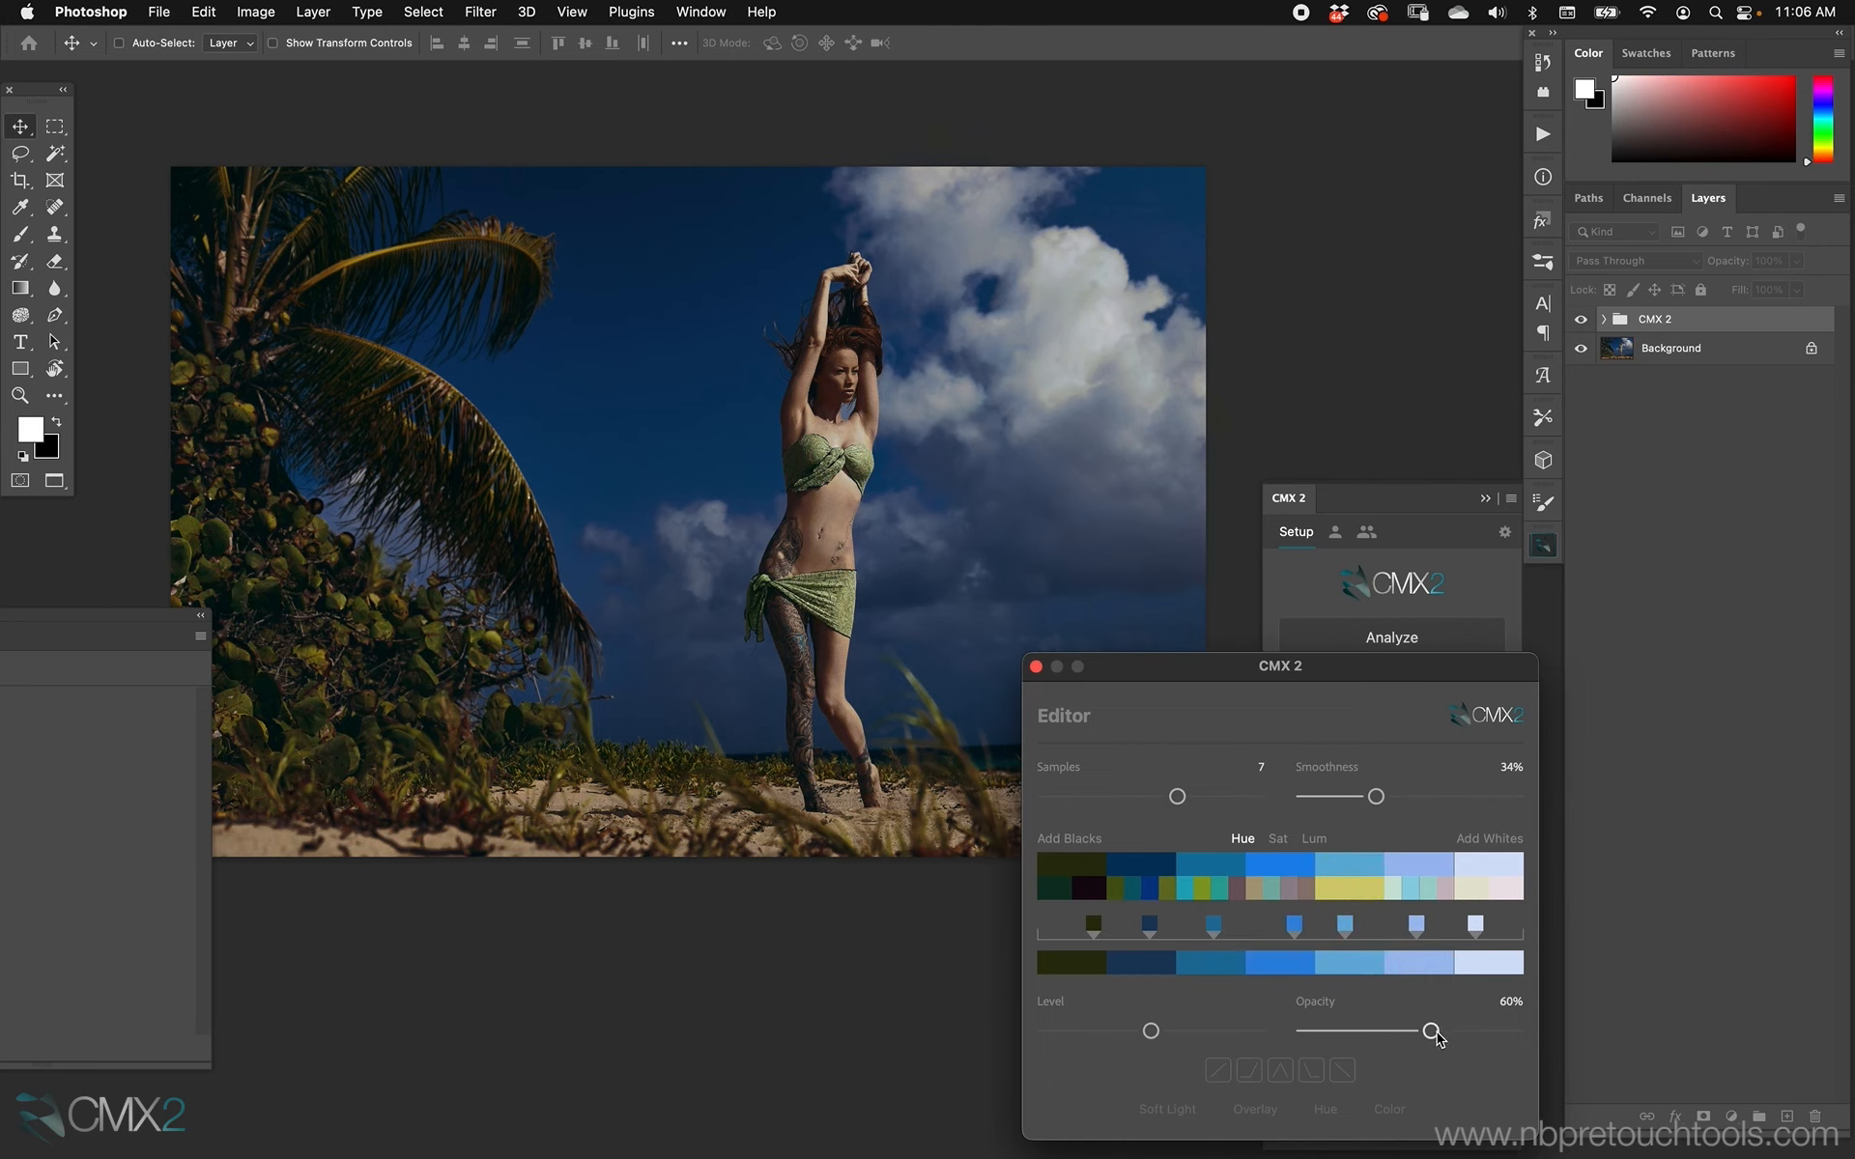
pyautogui.click(1357, 890)
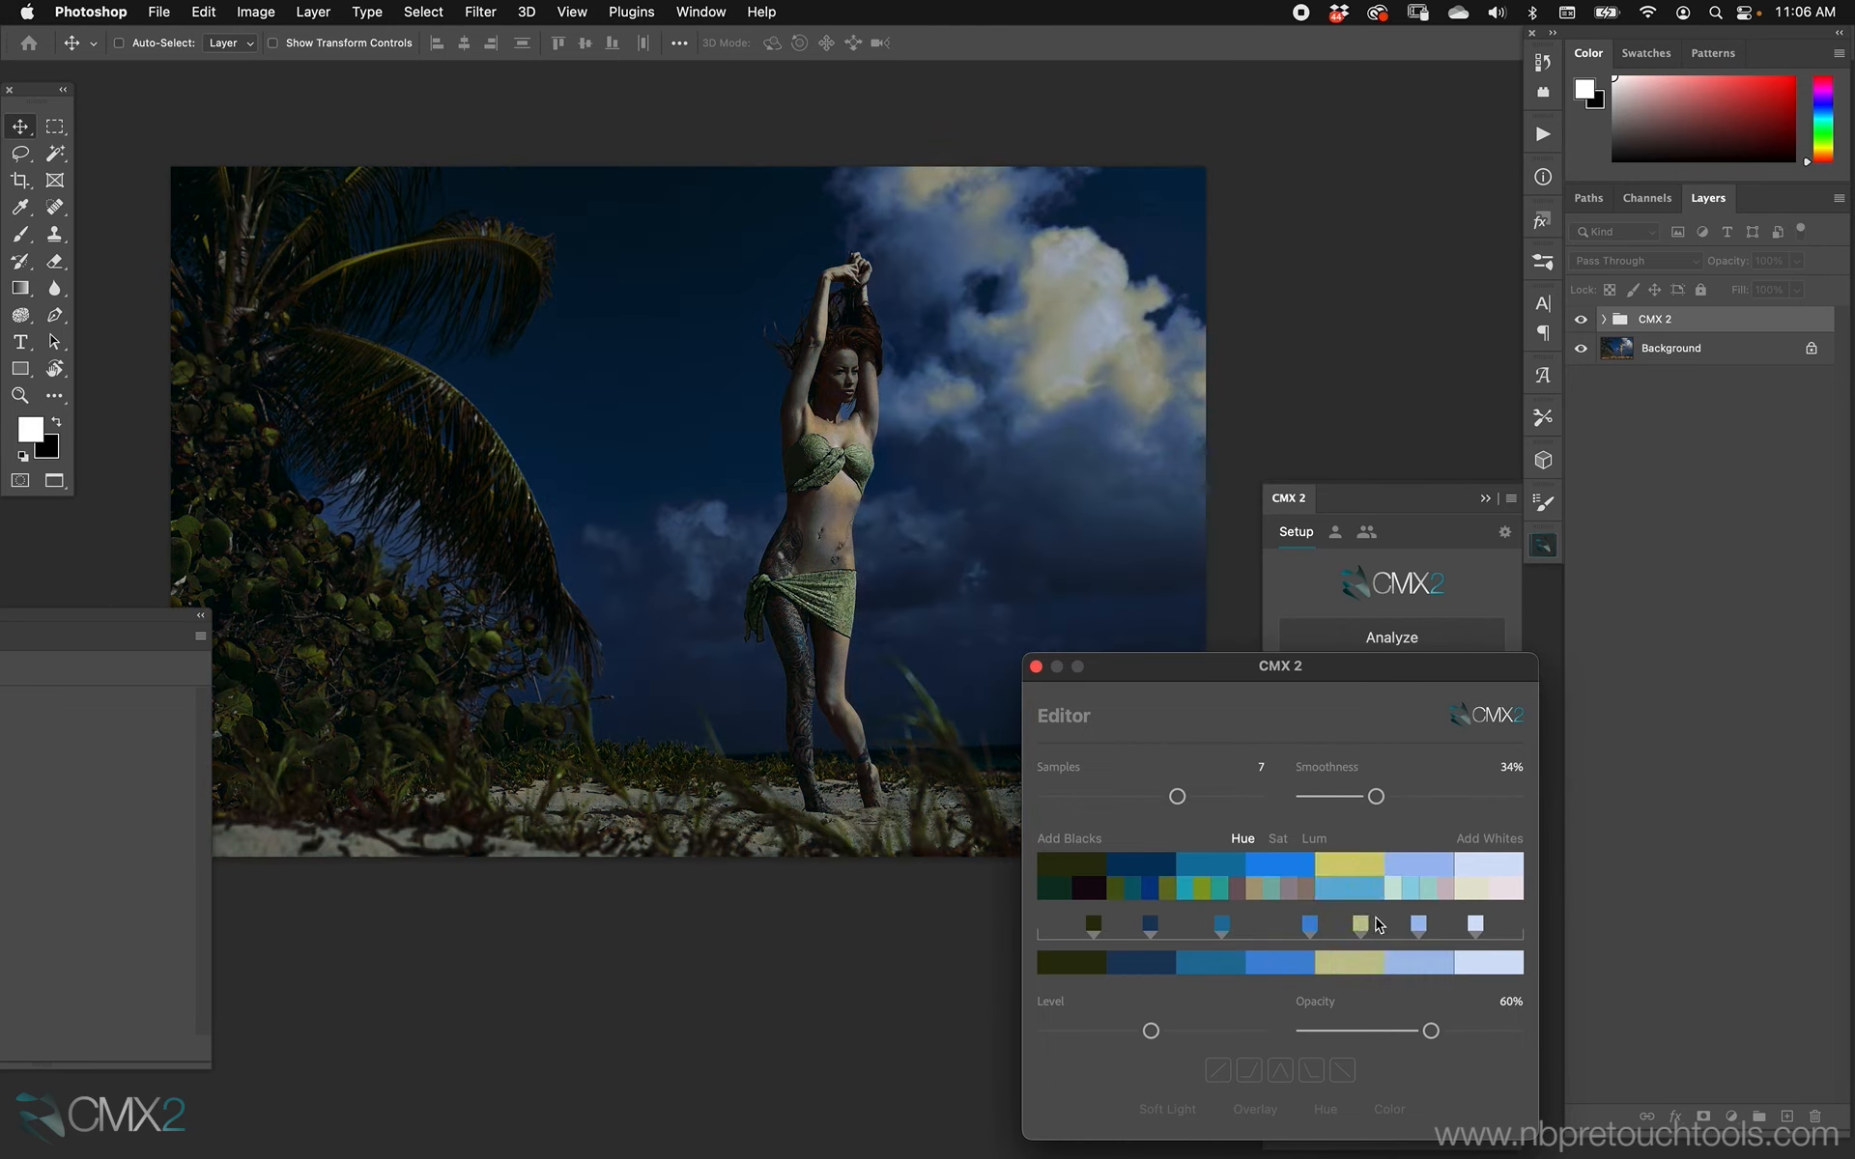
pyautogui.moveTo(1375, 796); pyautogui.dragTo(1449, 796)
pyautogui.click(1364, 889)
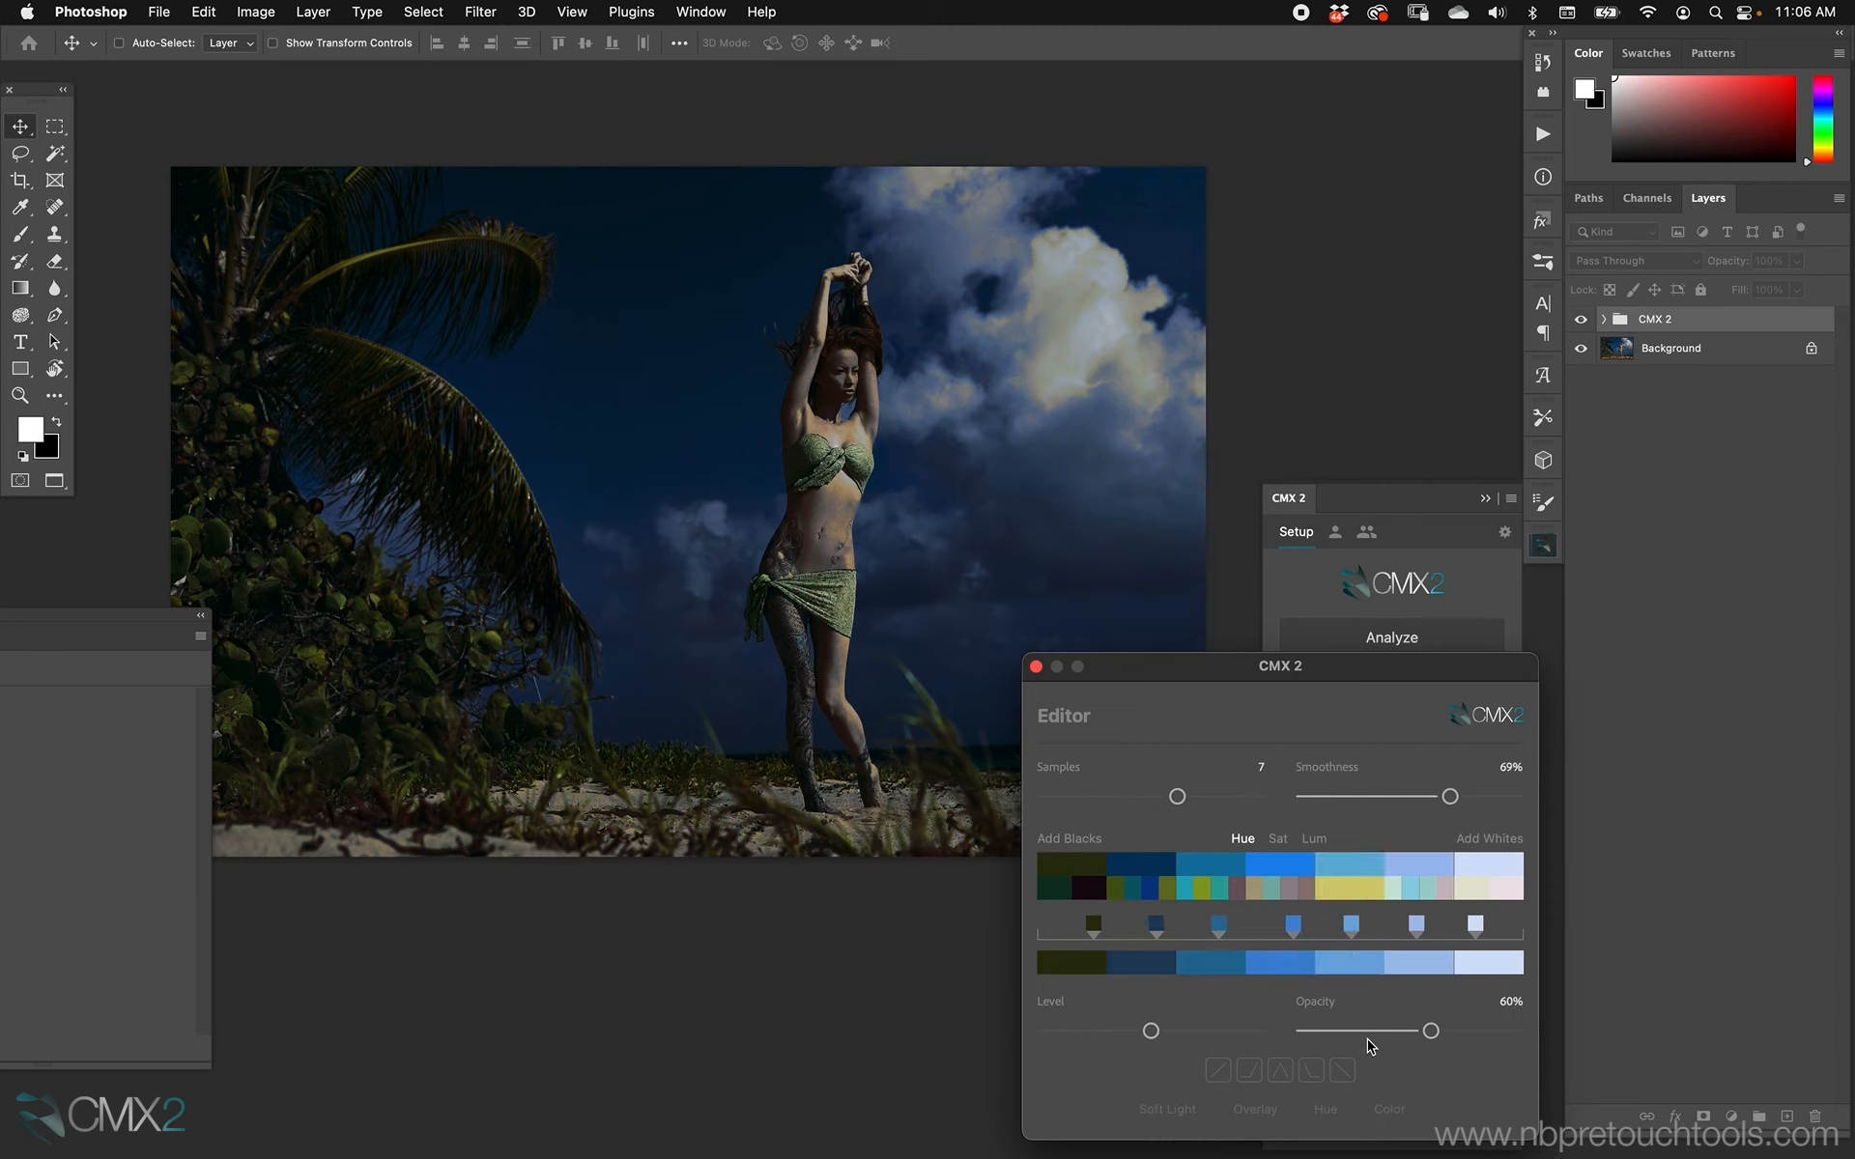
pyautogui.click(1364, 889)
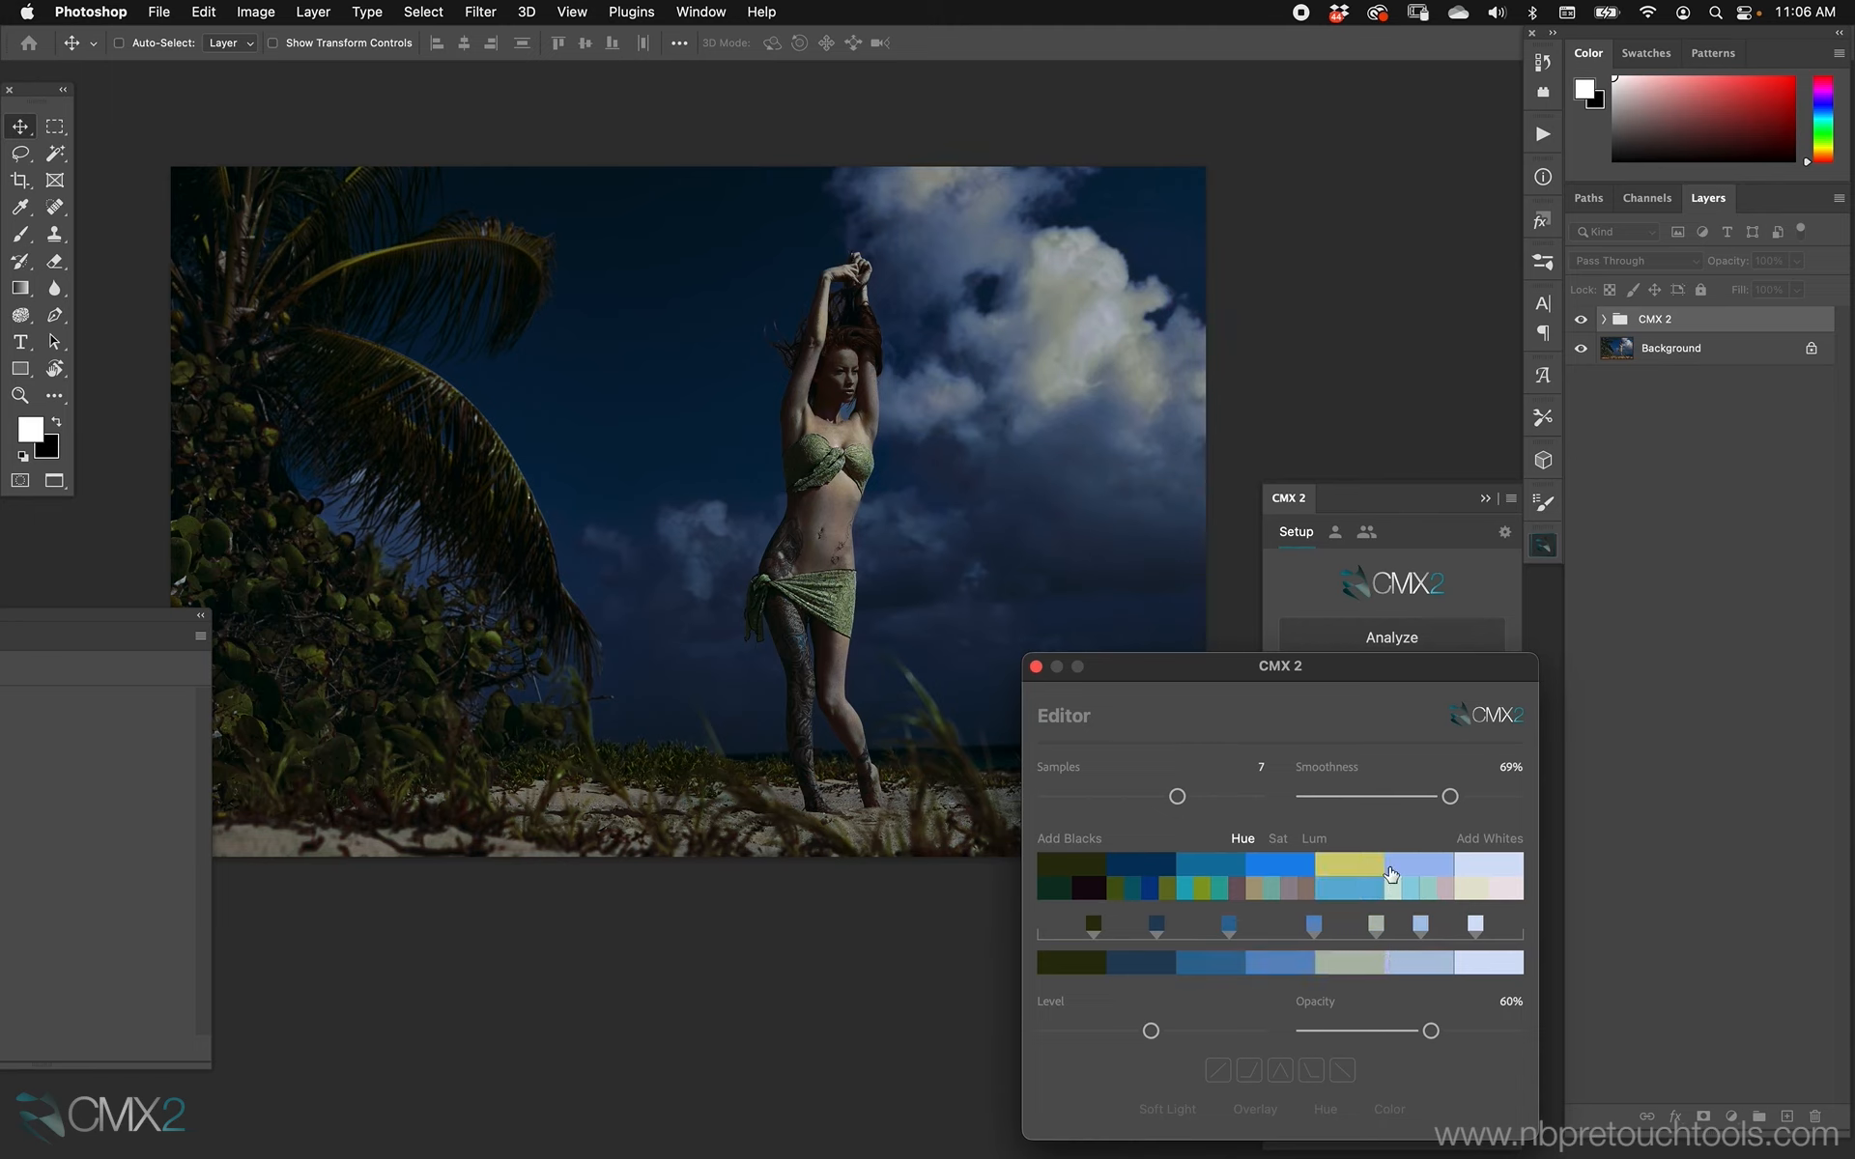
# Restore the palette's fifth color to light blue and compare the first color's dark green and near-black alternatives, keeping olive.
pyautogui.click(1362, 866)
pyautogui.click(1356, 890)
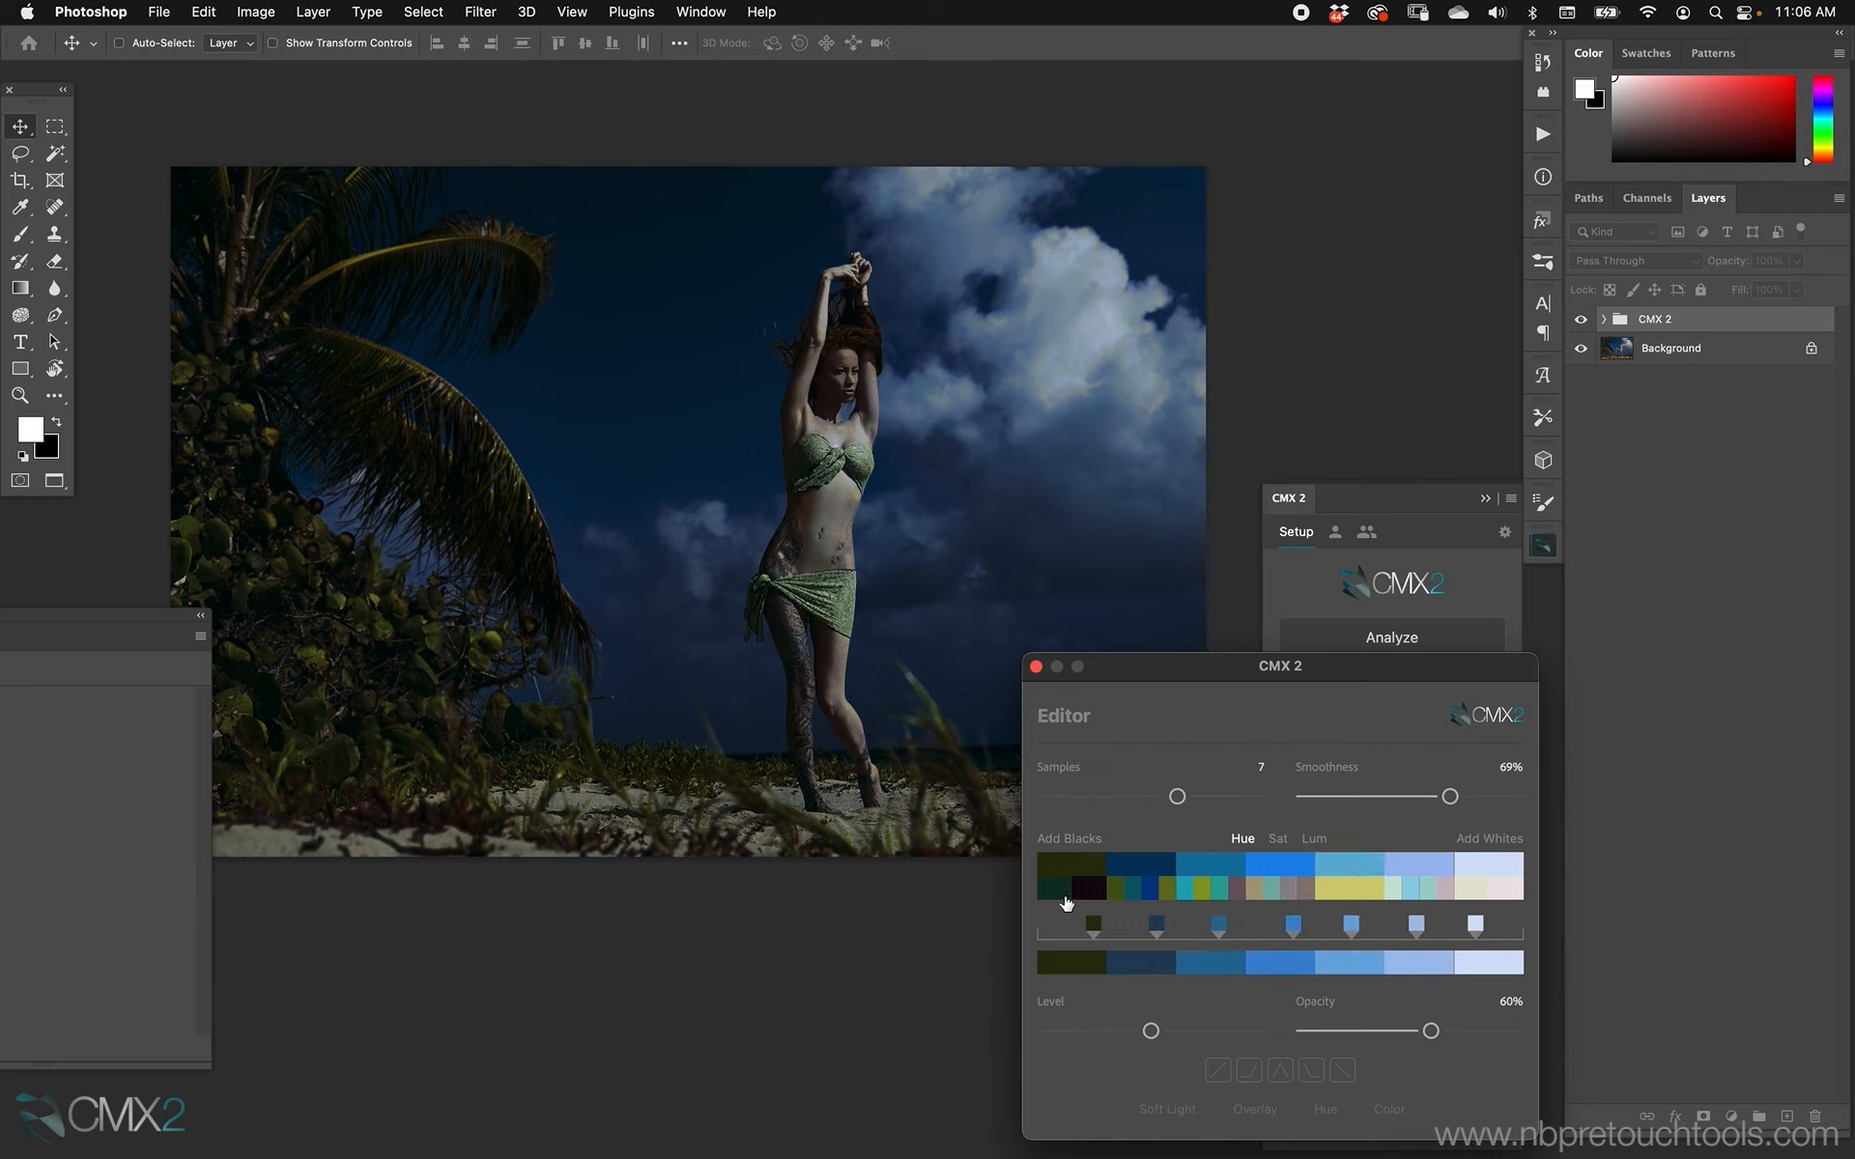
pyautogui.click(1056, 888)
pyautogui.click(1086, 887)
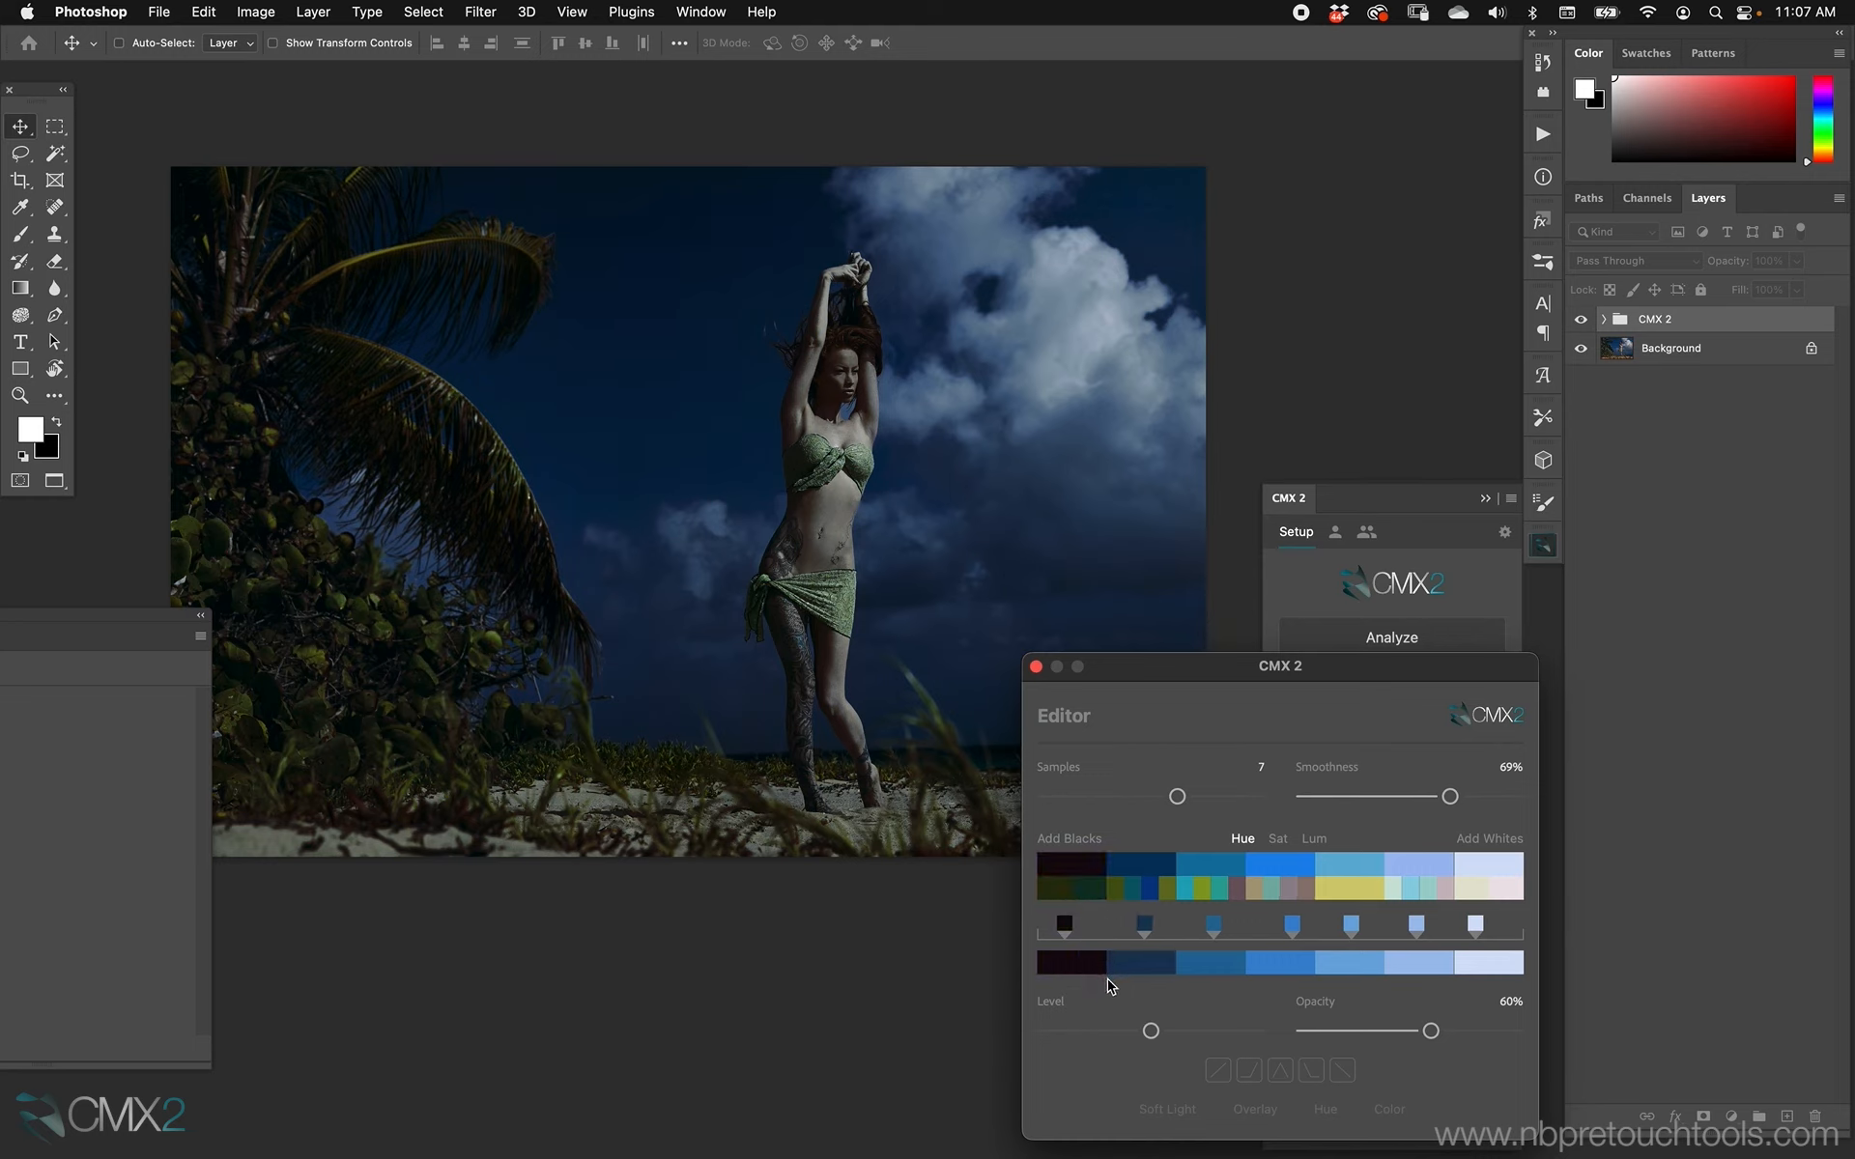
pyautogui.click(1056, 887)
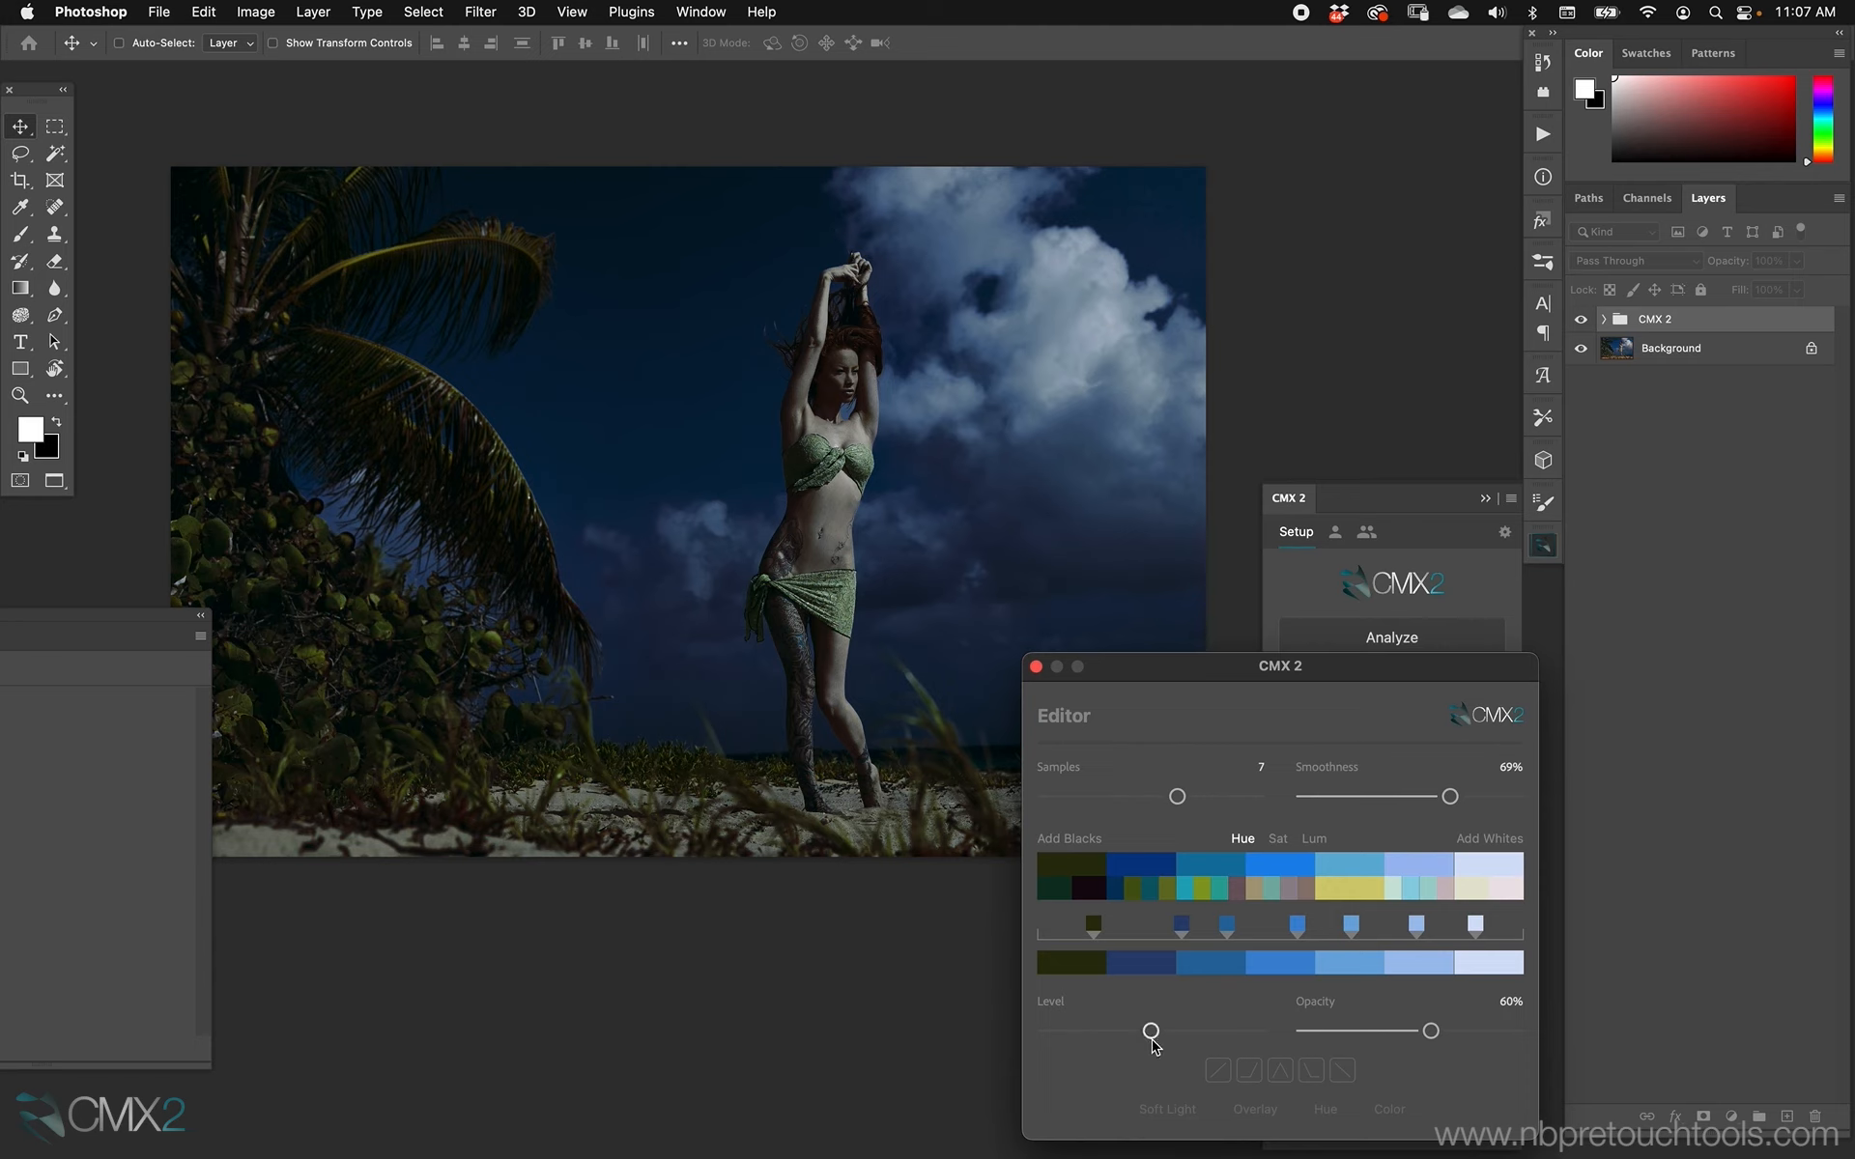
# Try alternative hues, including olive green for the second palette color and teal for the third, and return both to their original blues.
pyautogui.click(1121, 889)
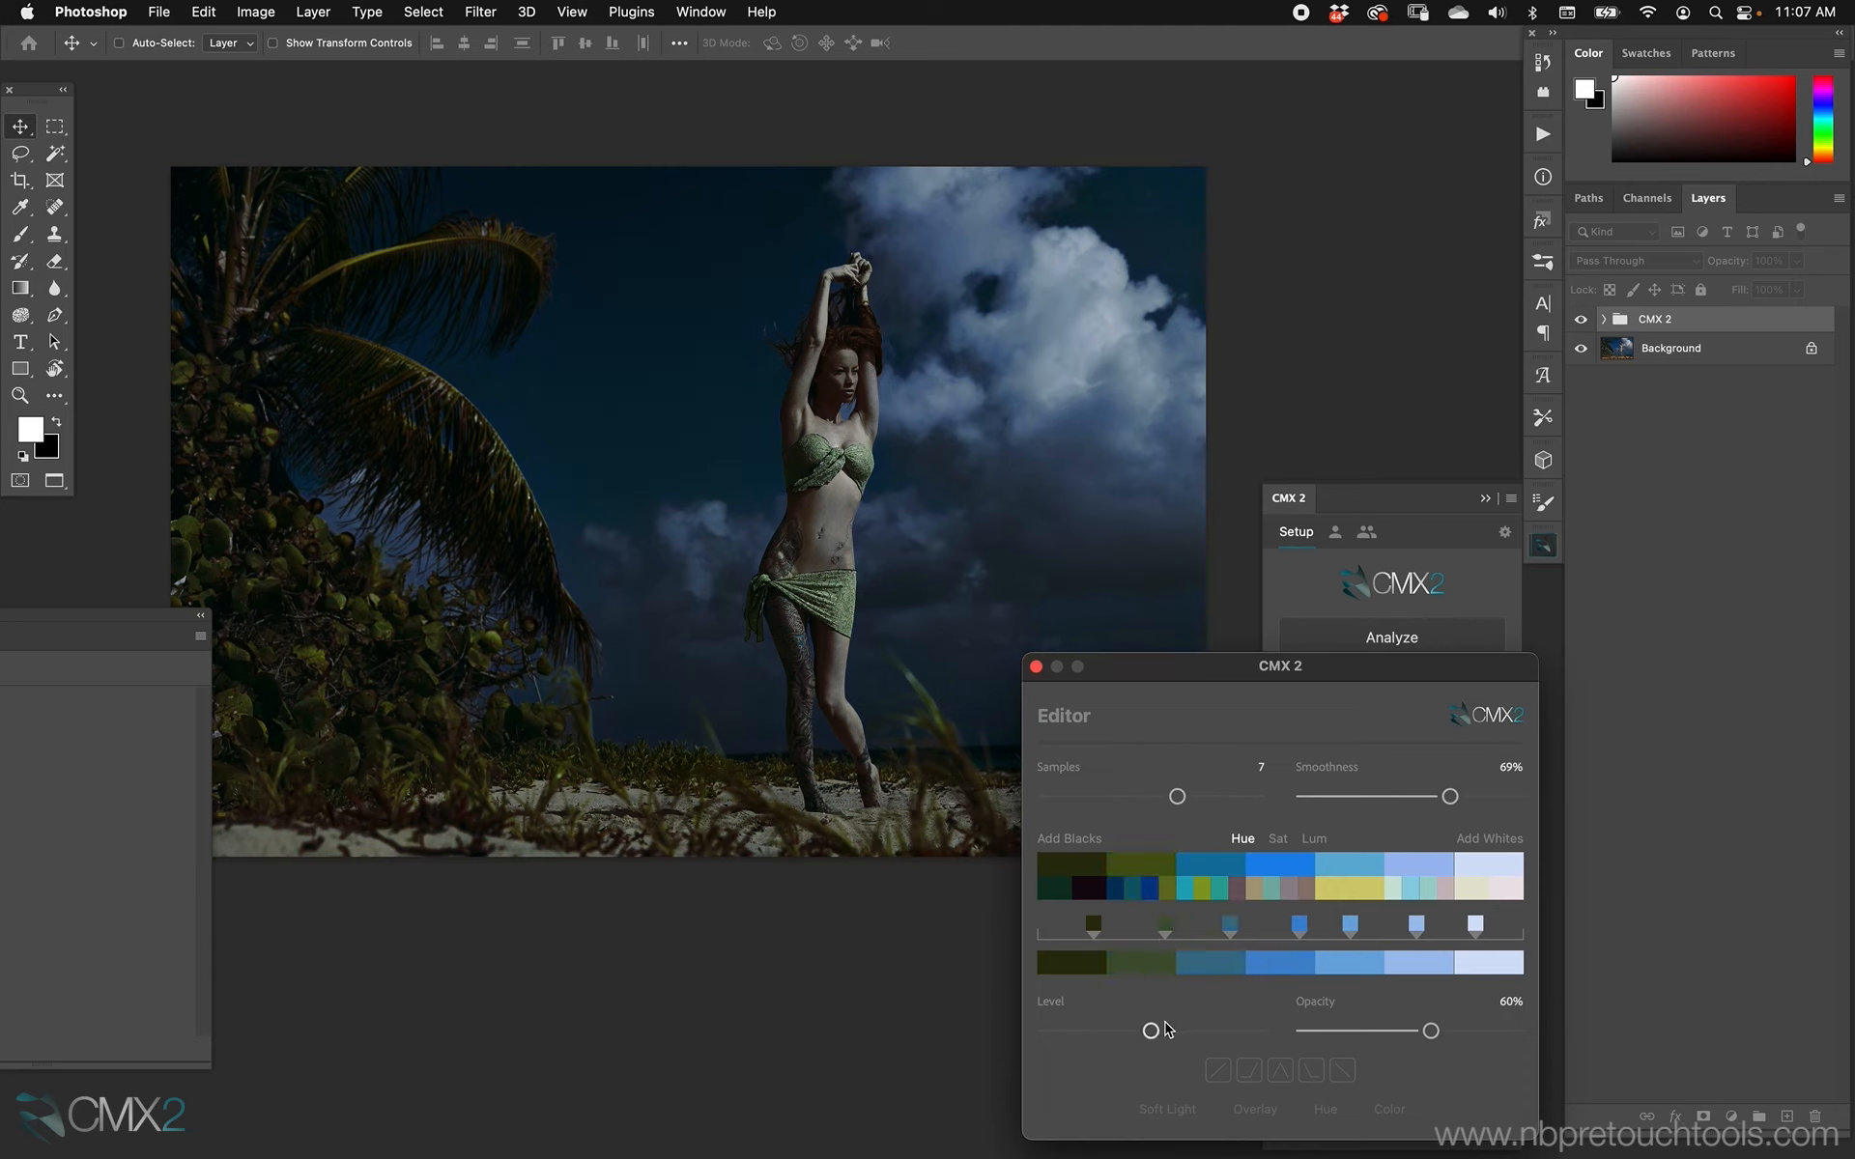
pyautogui.click(1166, 889)
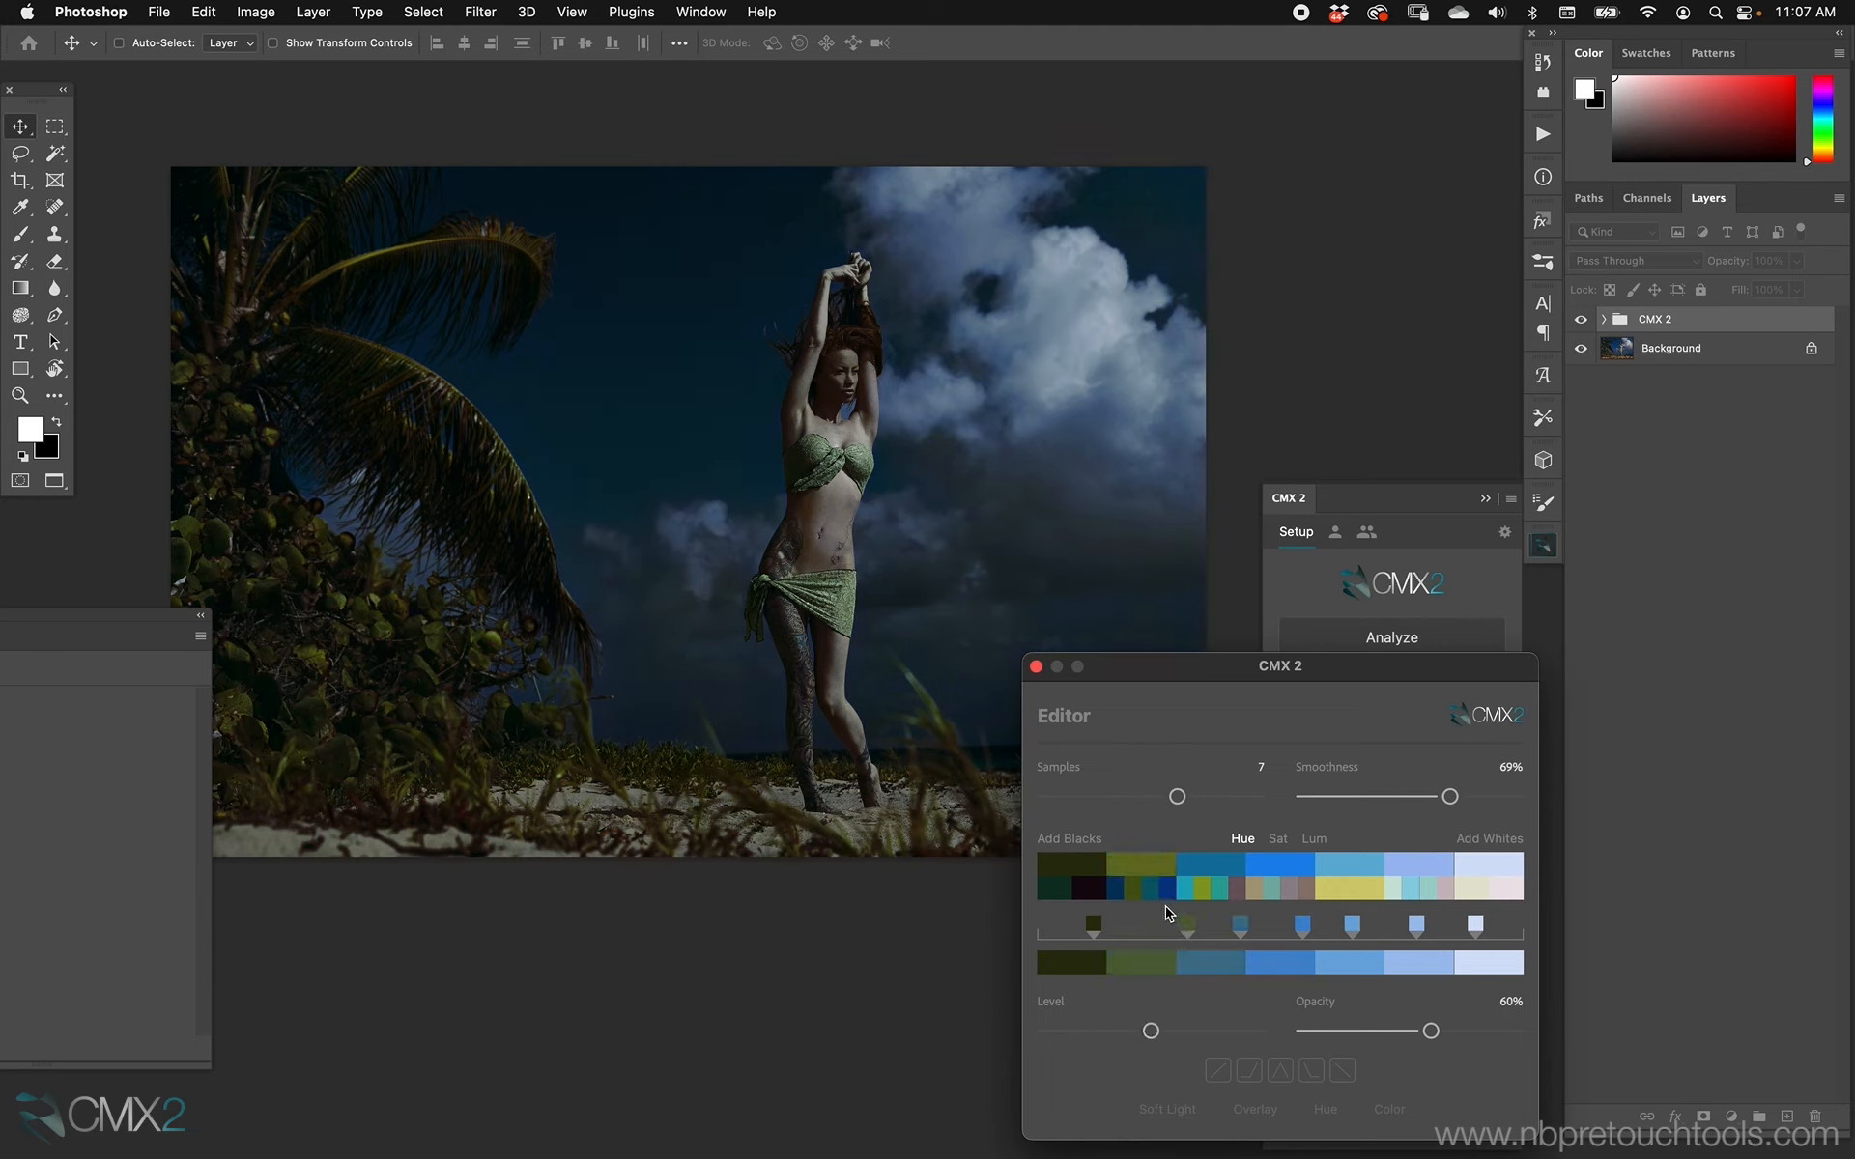
pyautogui.click(1114, 889)
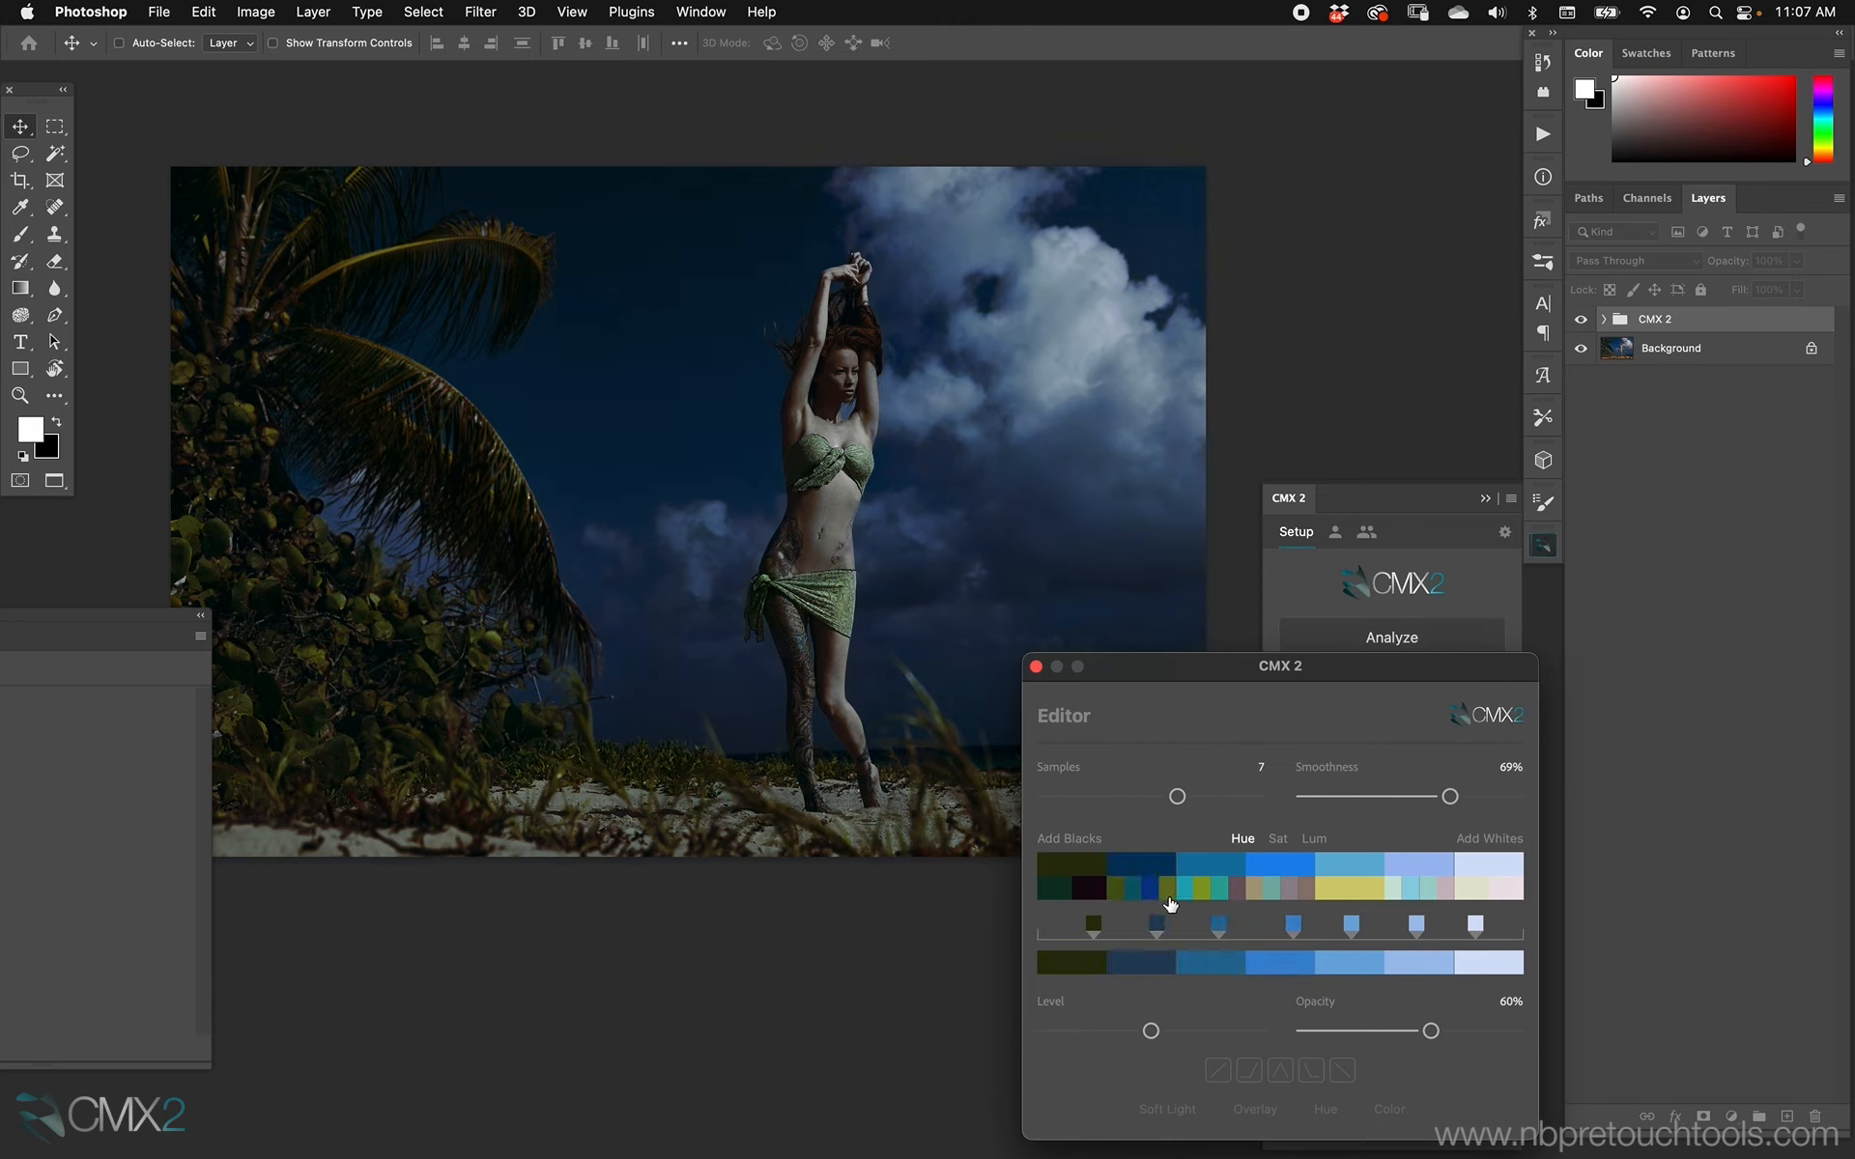
pyautogui.click(1238, 889)
pyautogui.click(1202, 889)
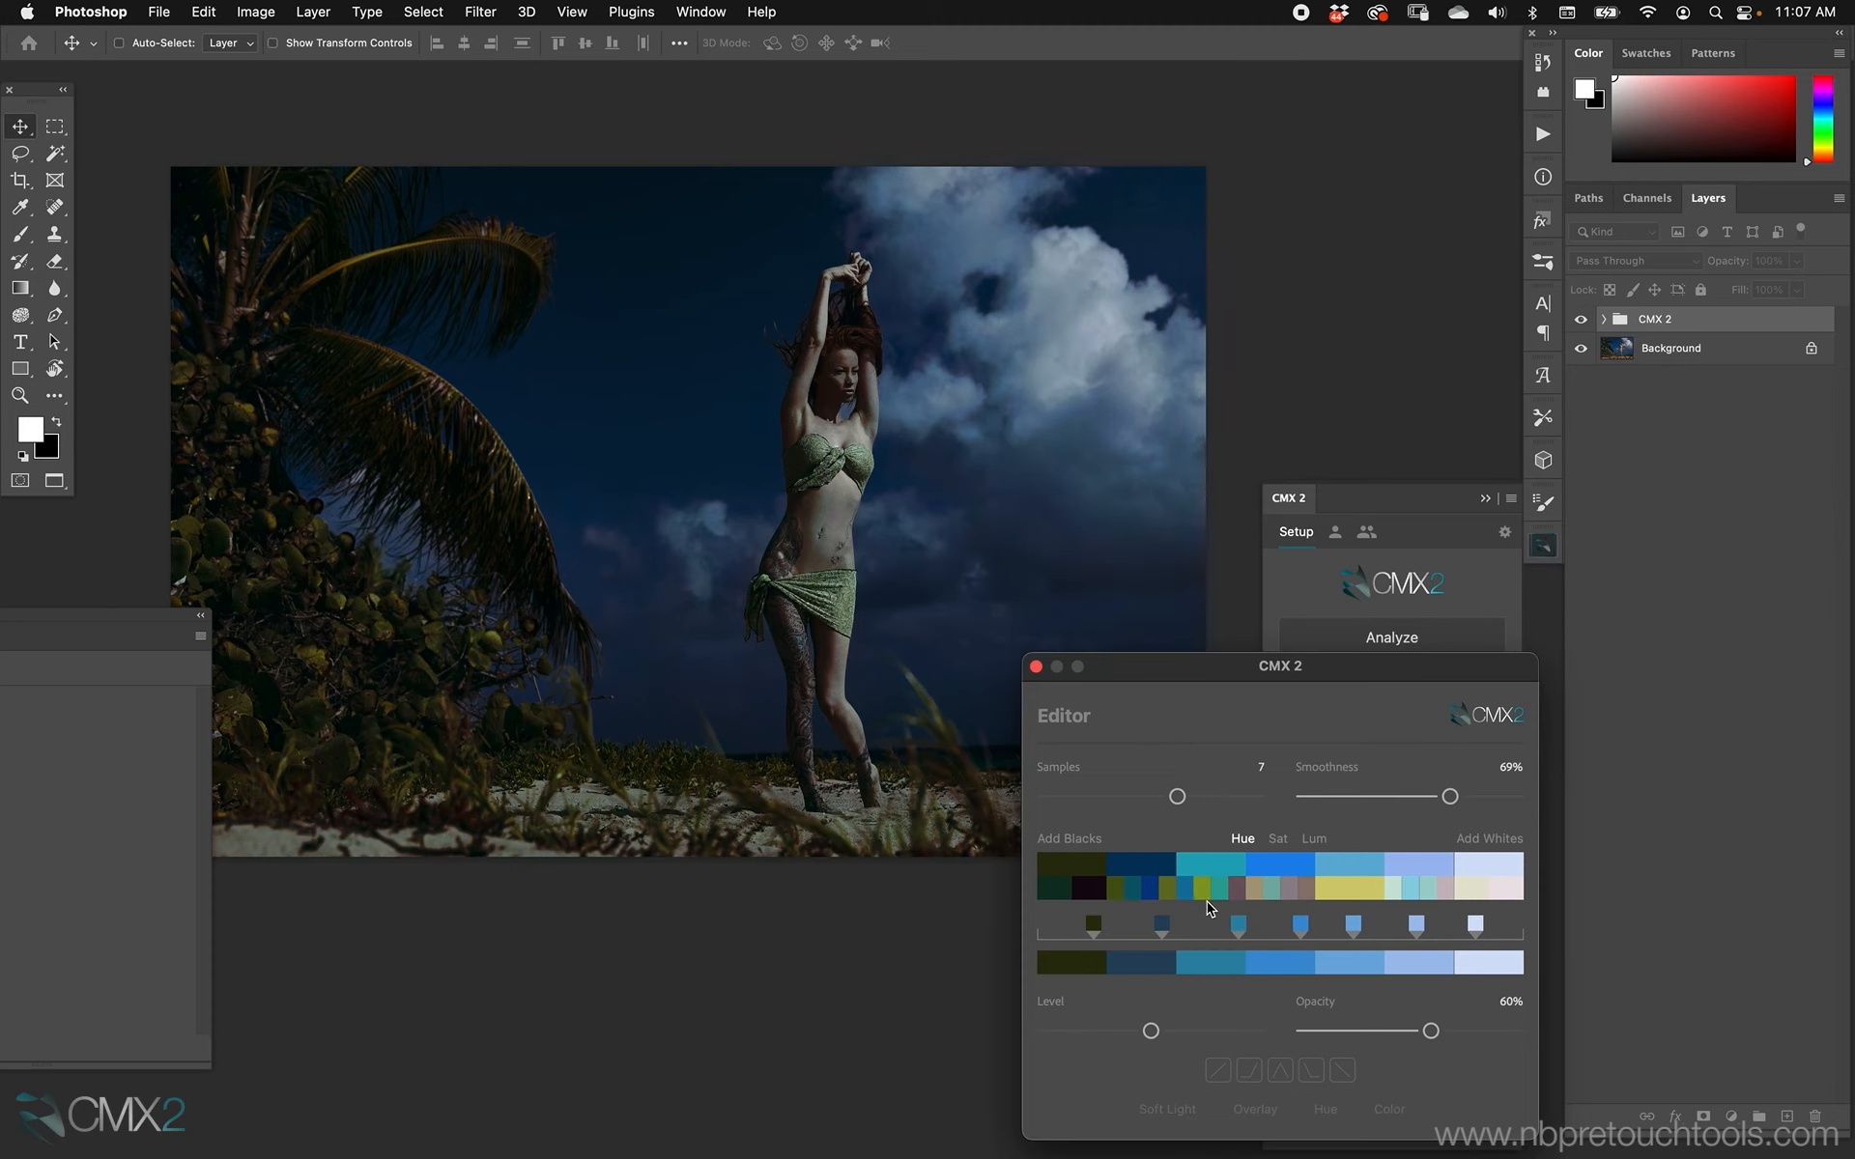
pyautogui.click(1223, 890)
pyautogui.click(1185, 890)
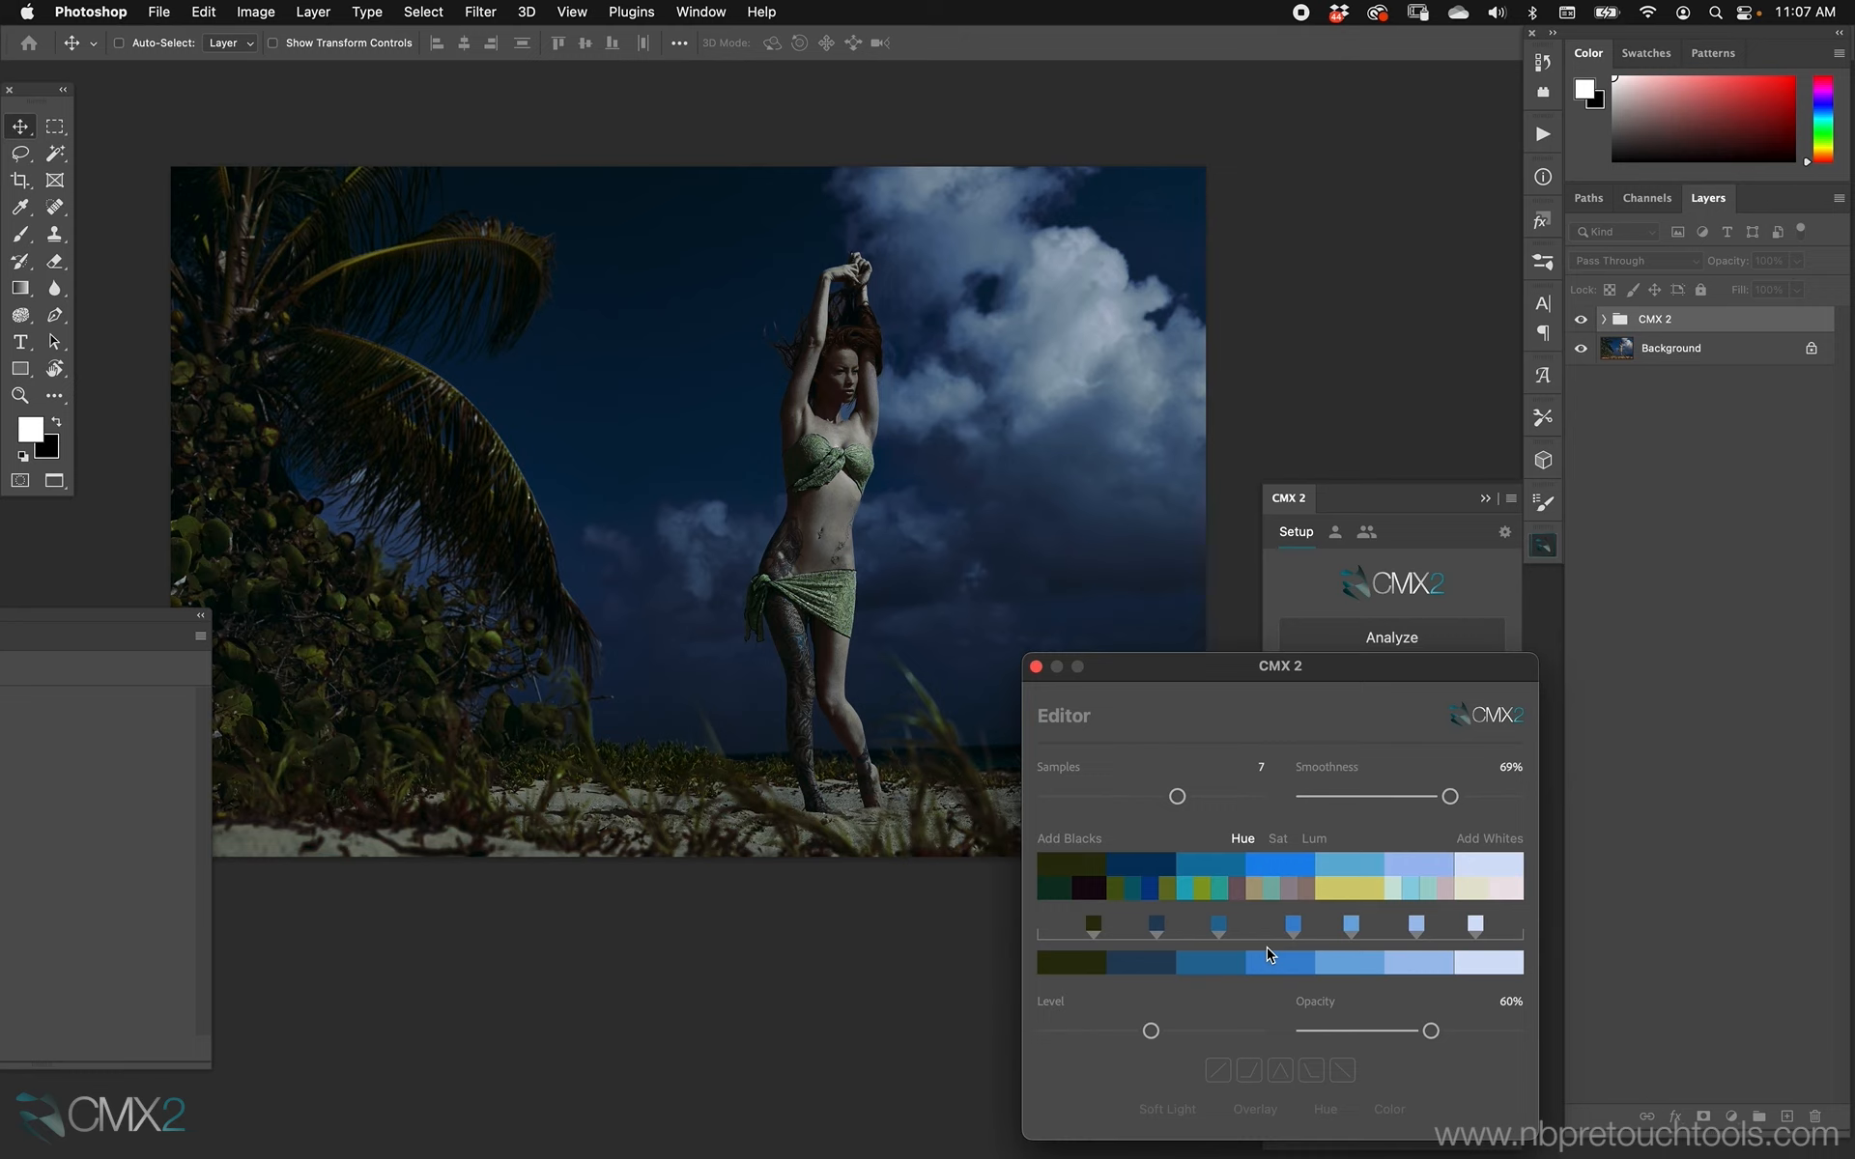
# Cycle the sixth palette color through its alternative swatches and choose light cyan.
pyautogui.click(1426, 887)
pyautogui.click(1446, 893)
pyautogui.click(1429, 894)
pyautogui.click(1445, 891)
pyautogui.click(1449, 895)
pyautogui.click(1413, 898)
pyautogui.click(1394, 898)
pyautogui.click(1422, 895)
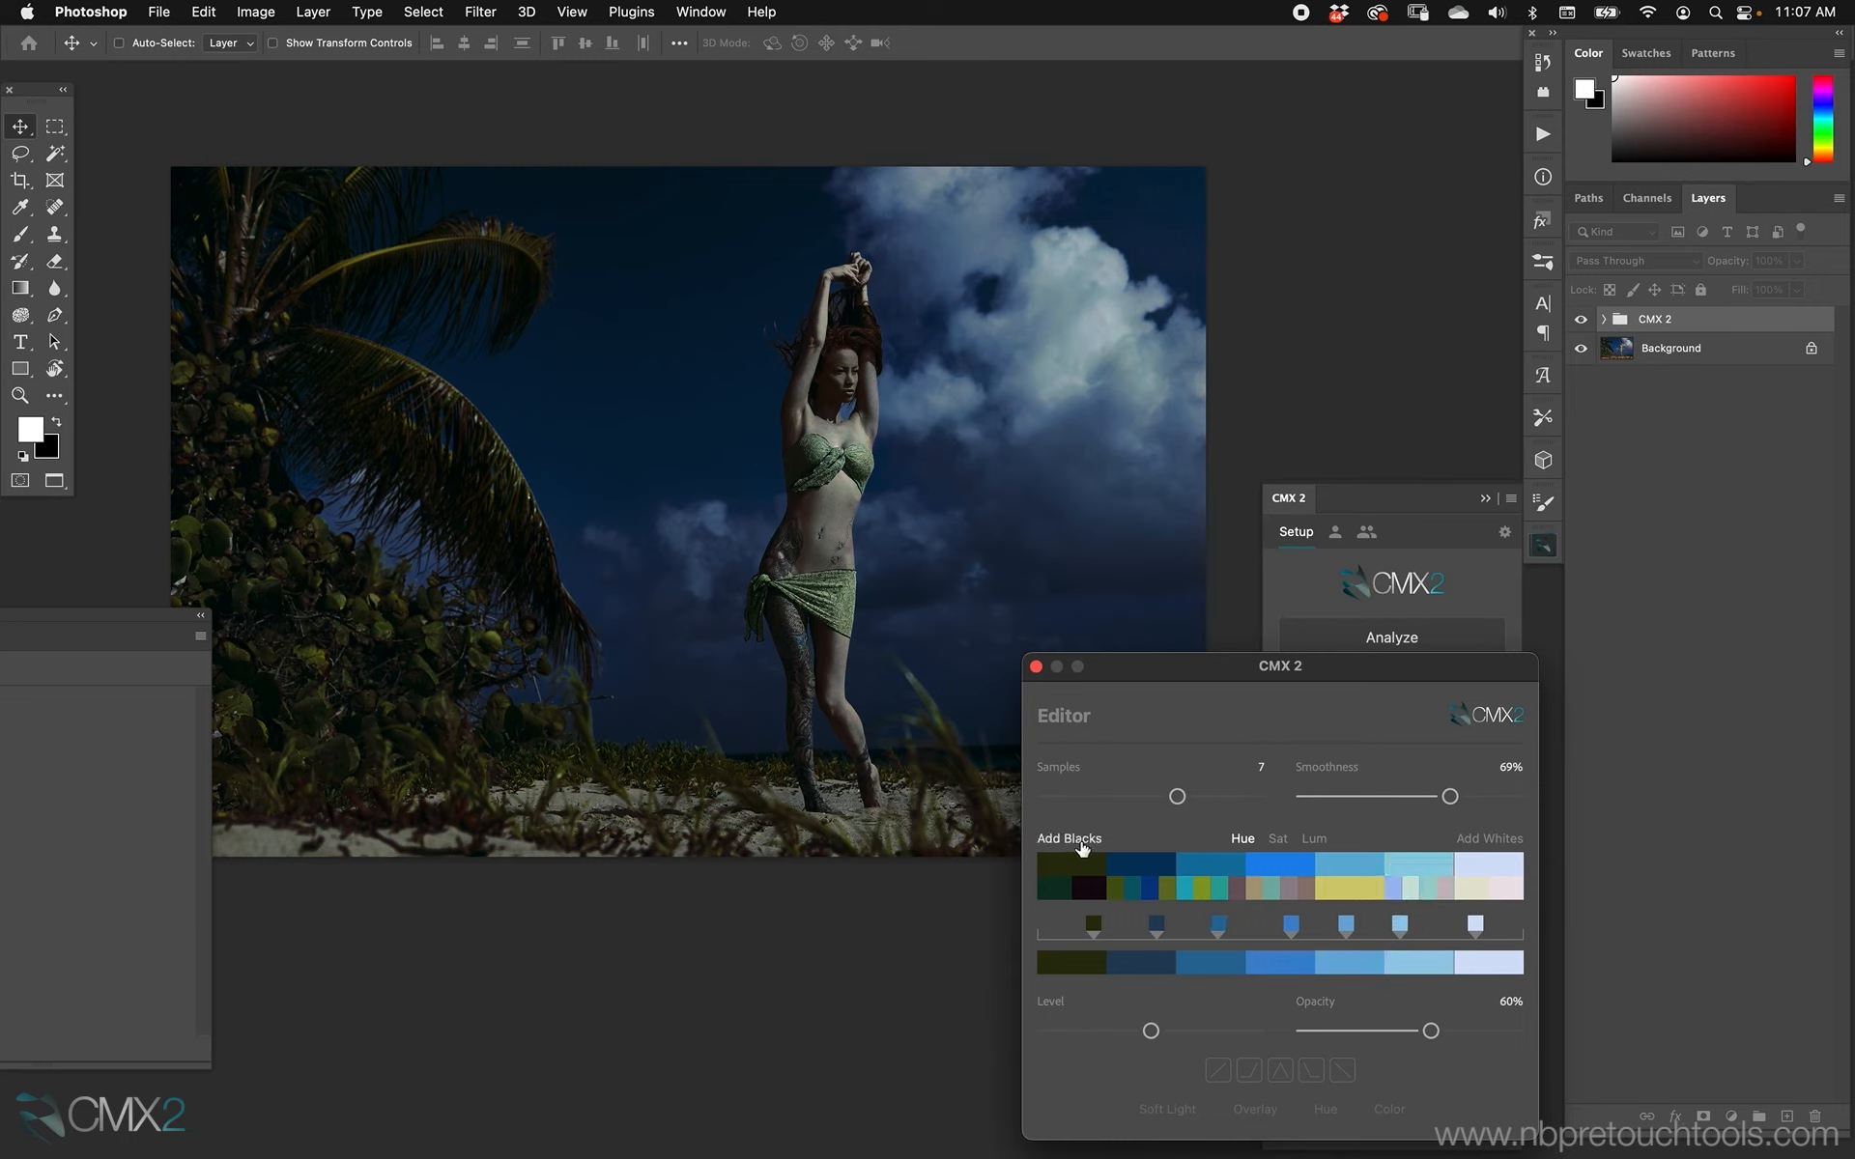
# Try adding pure white and pure black to the ends of the palette, and remove both additions.
pyautogui.click(1482, 840)
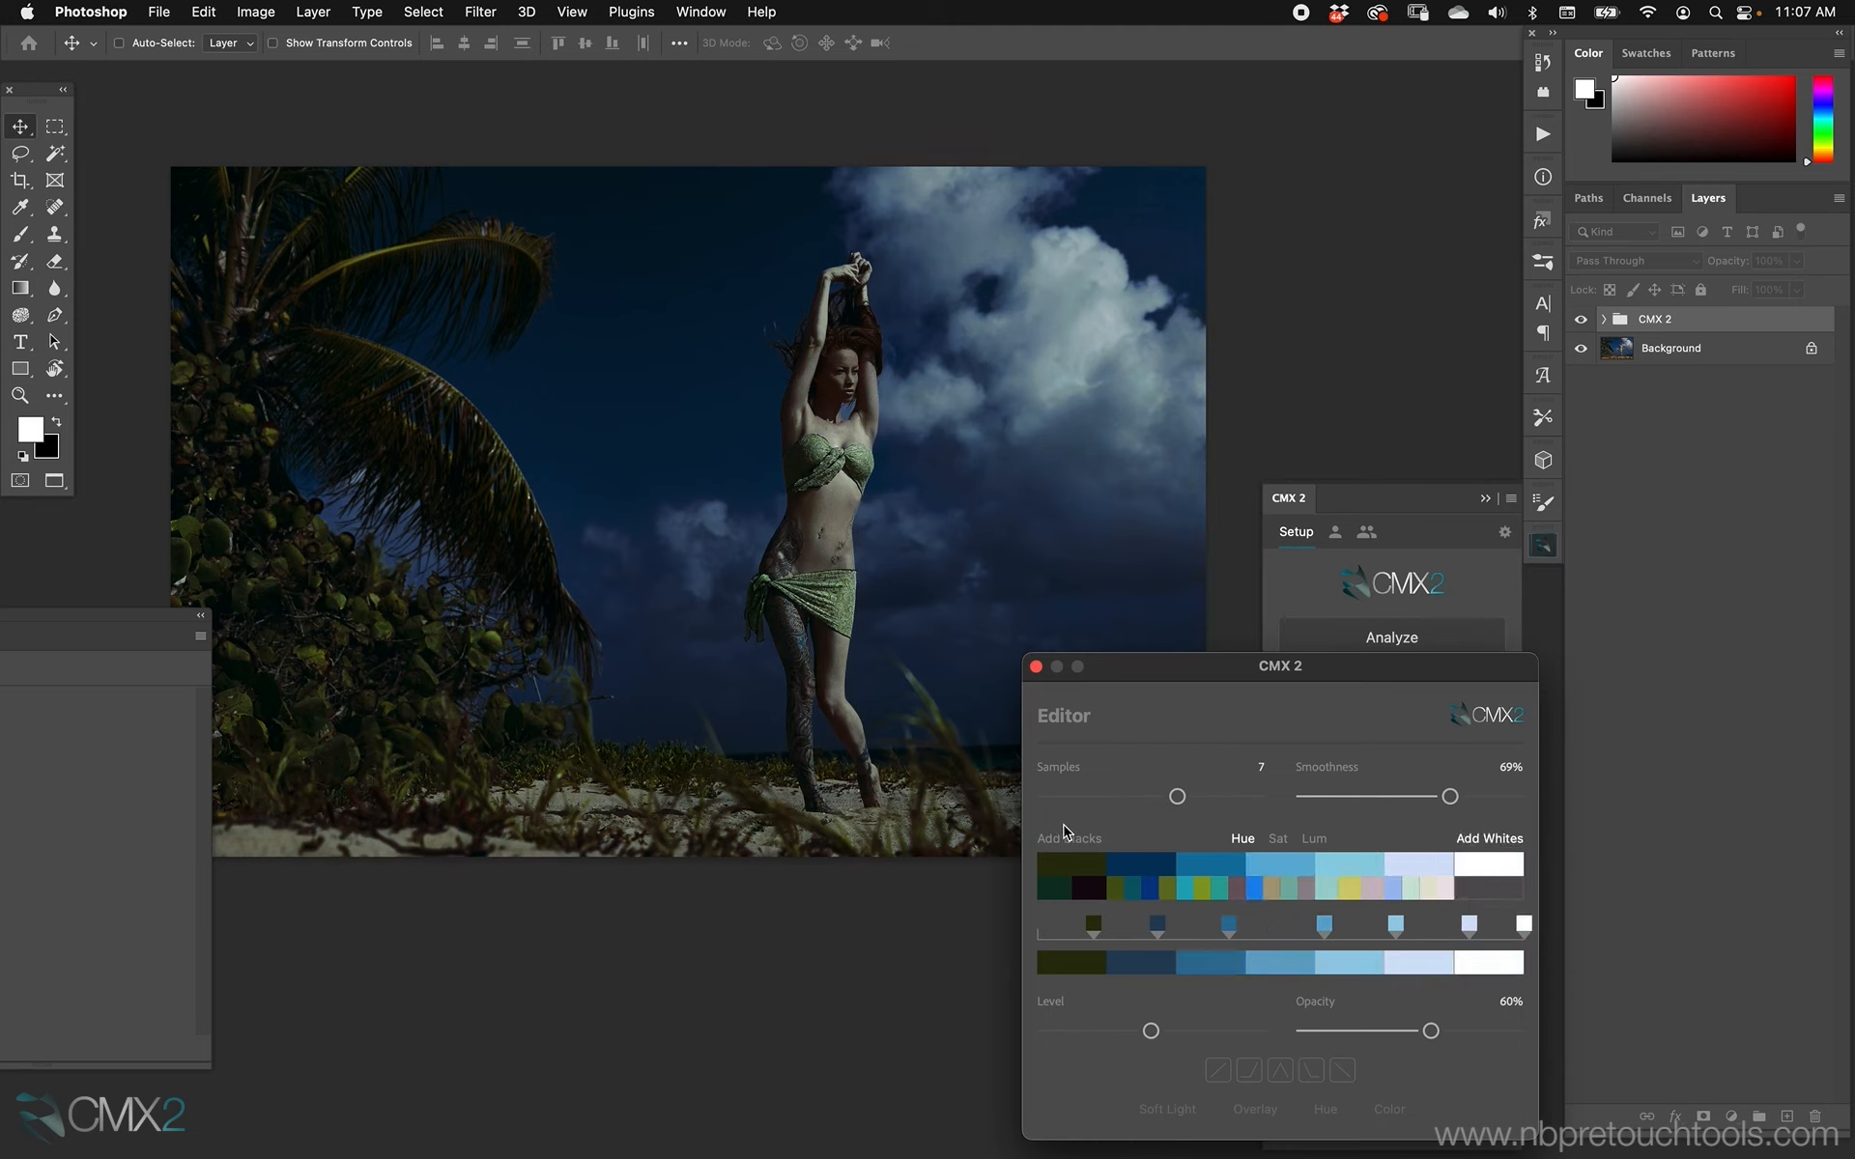
pyautogui.click(1068, 838)
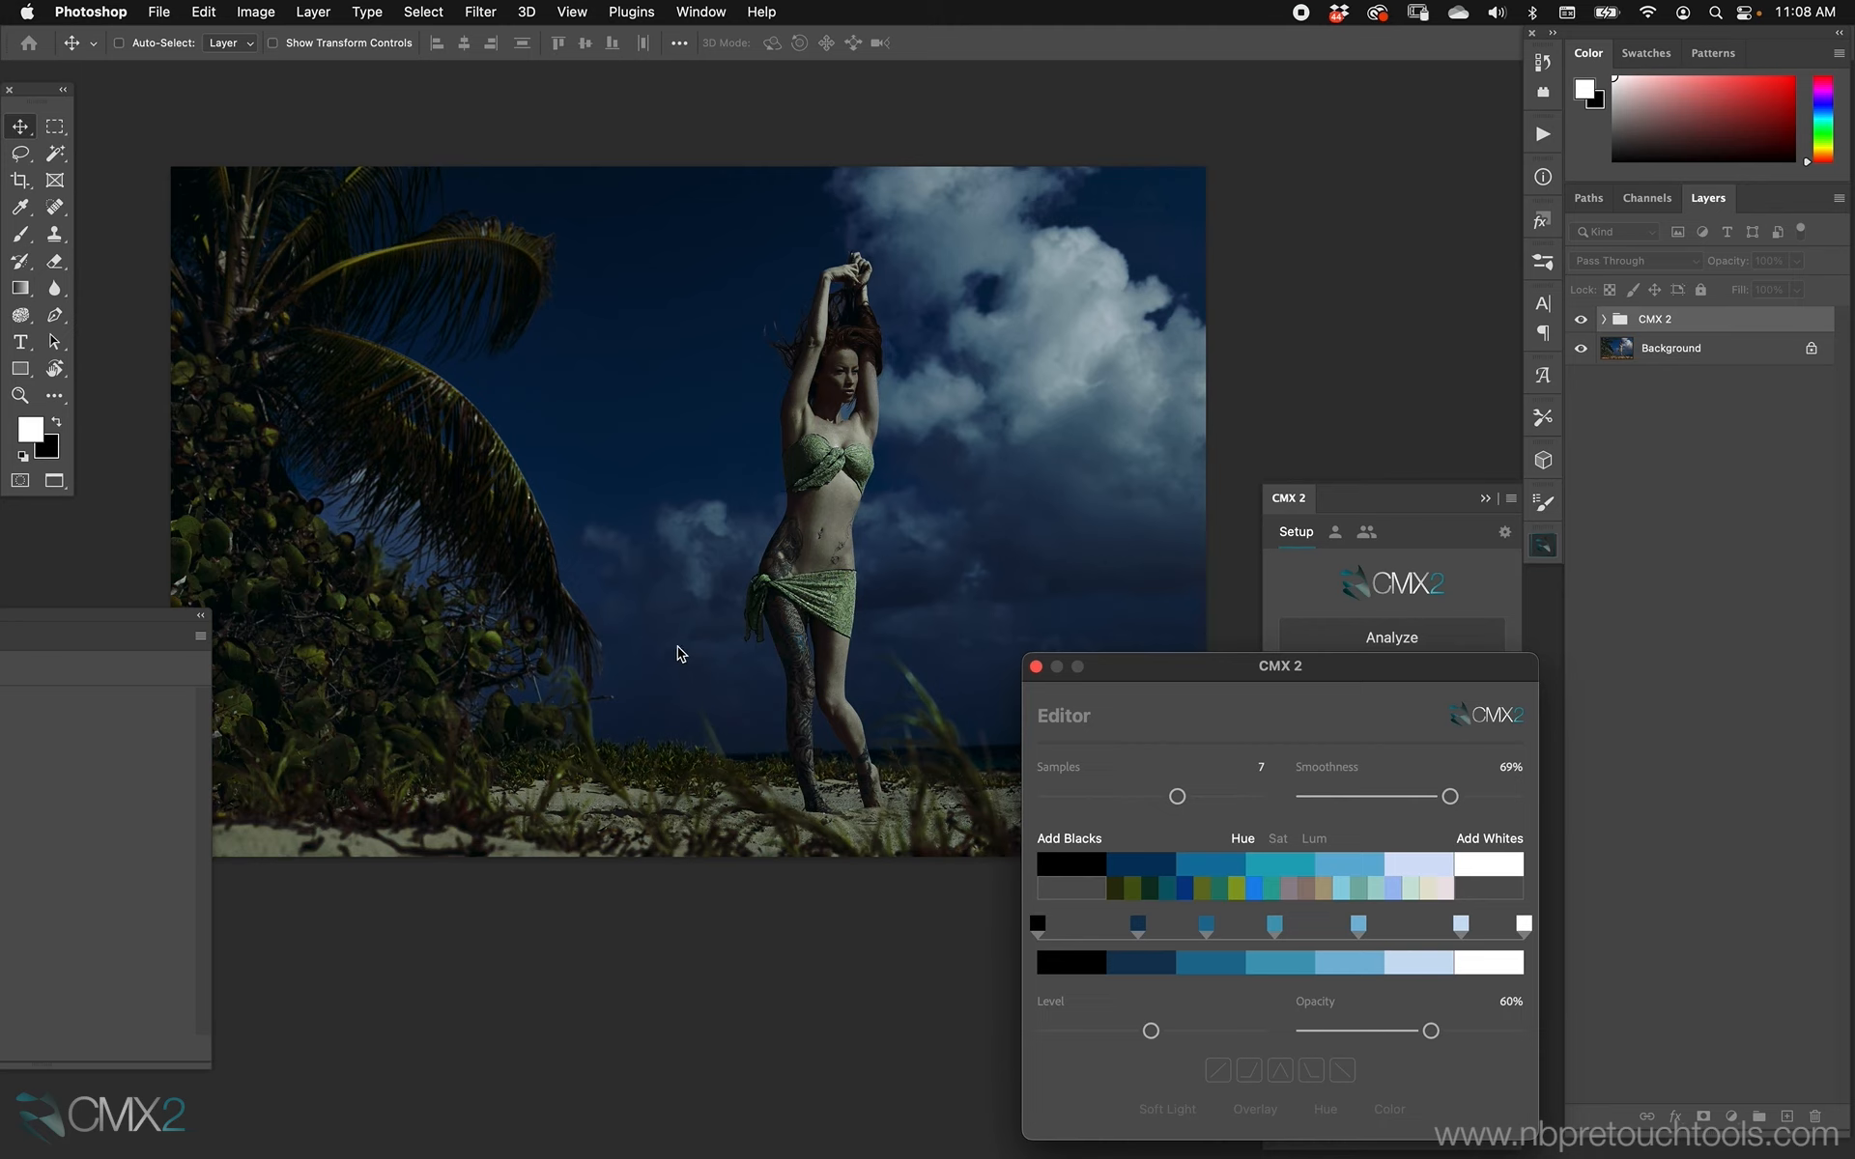
pyautogui.click(1086, 837)
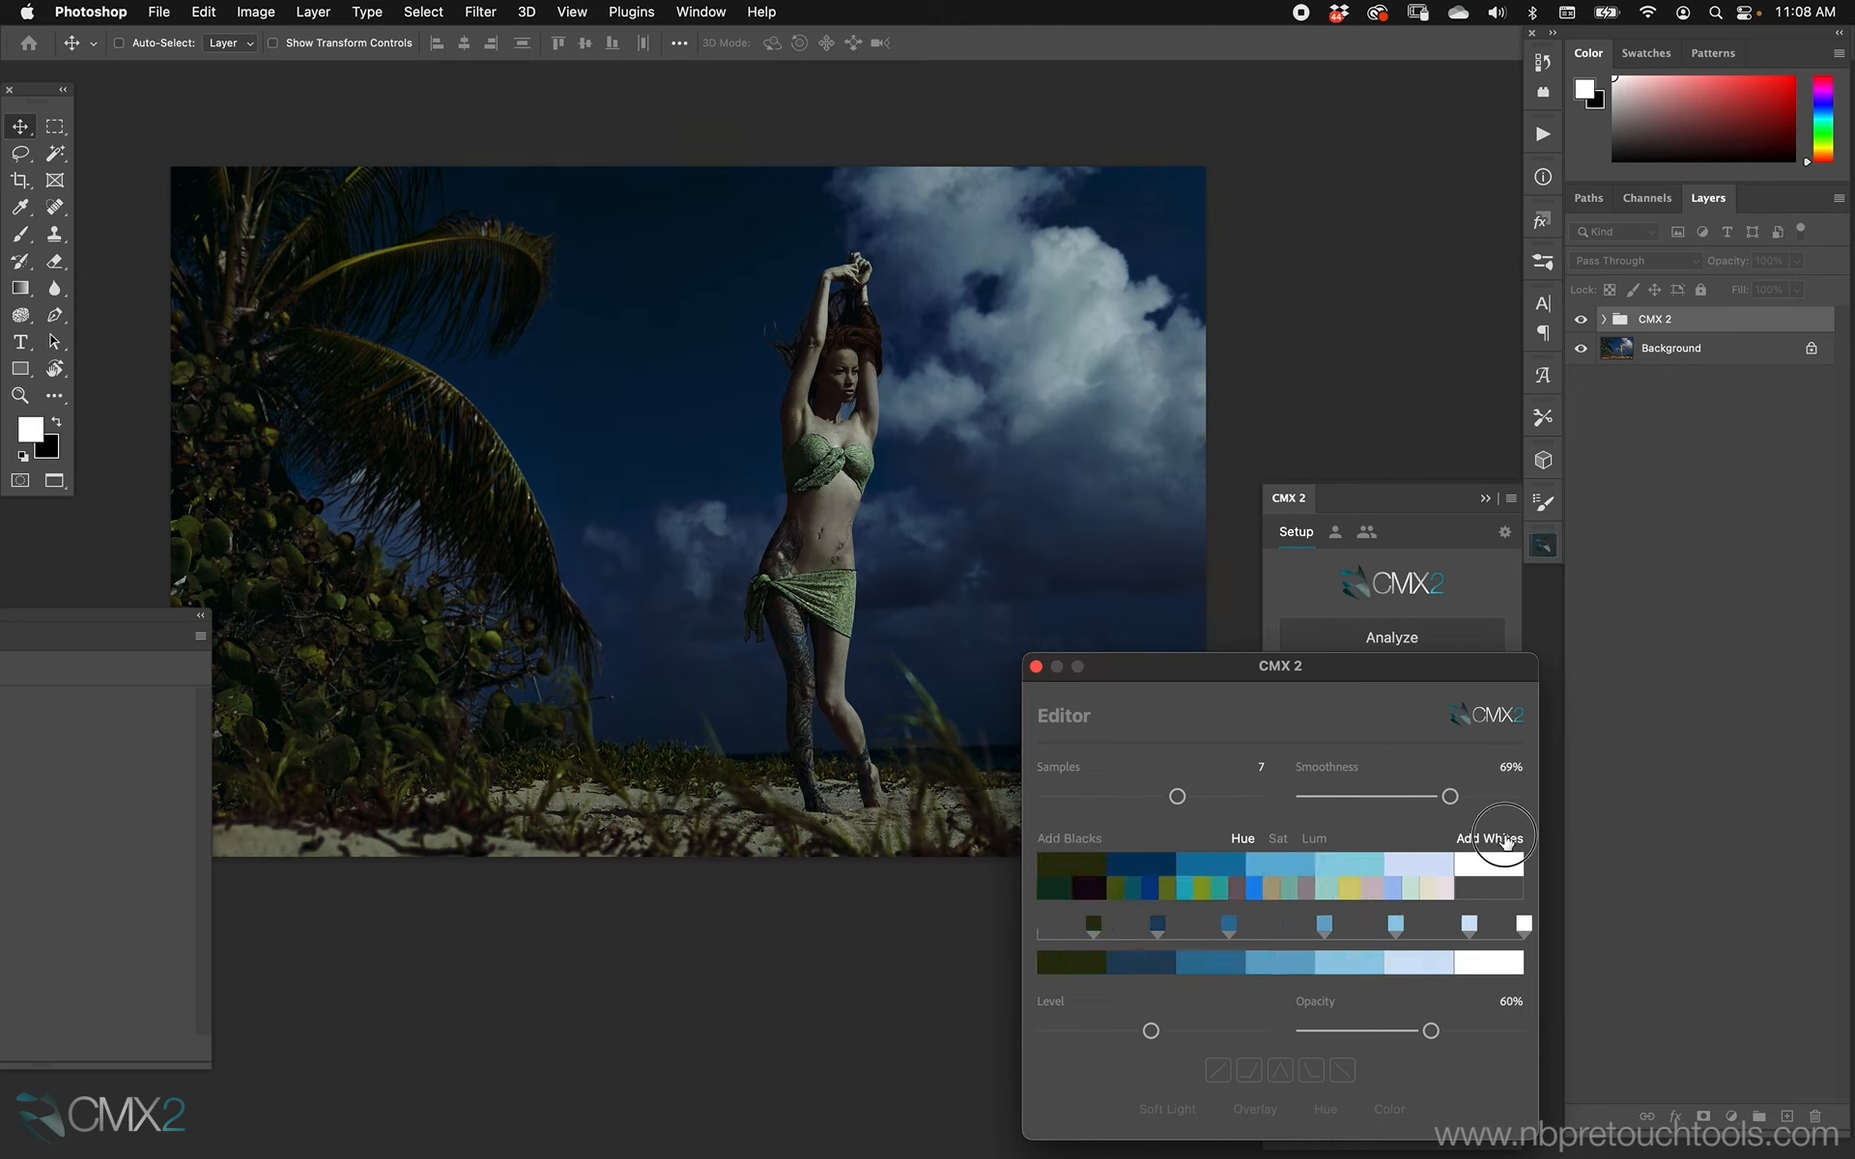
pyautogui.click(1492, 839)
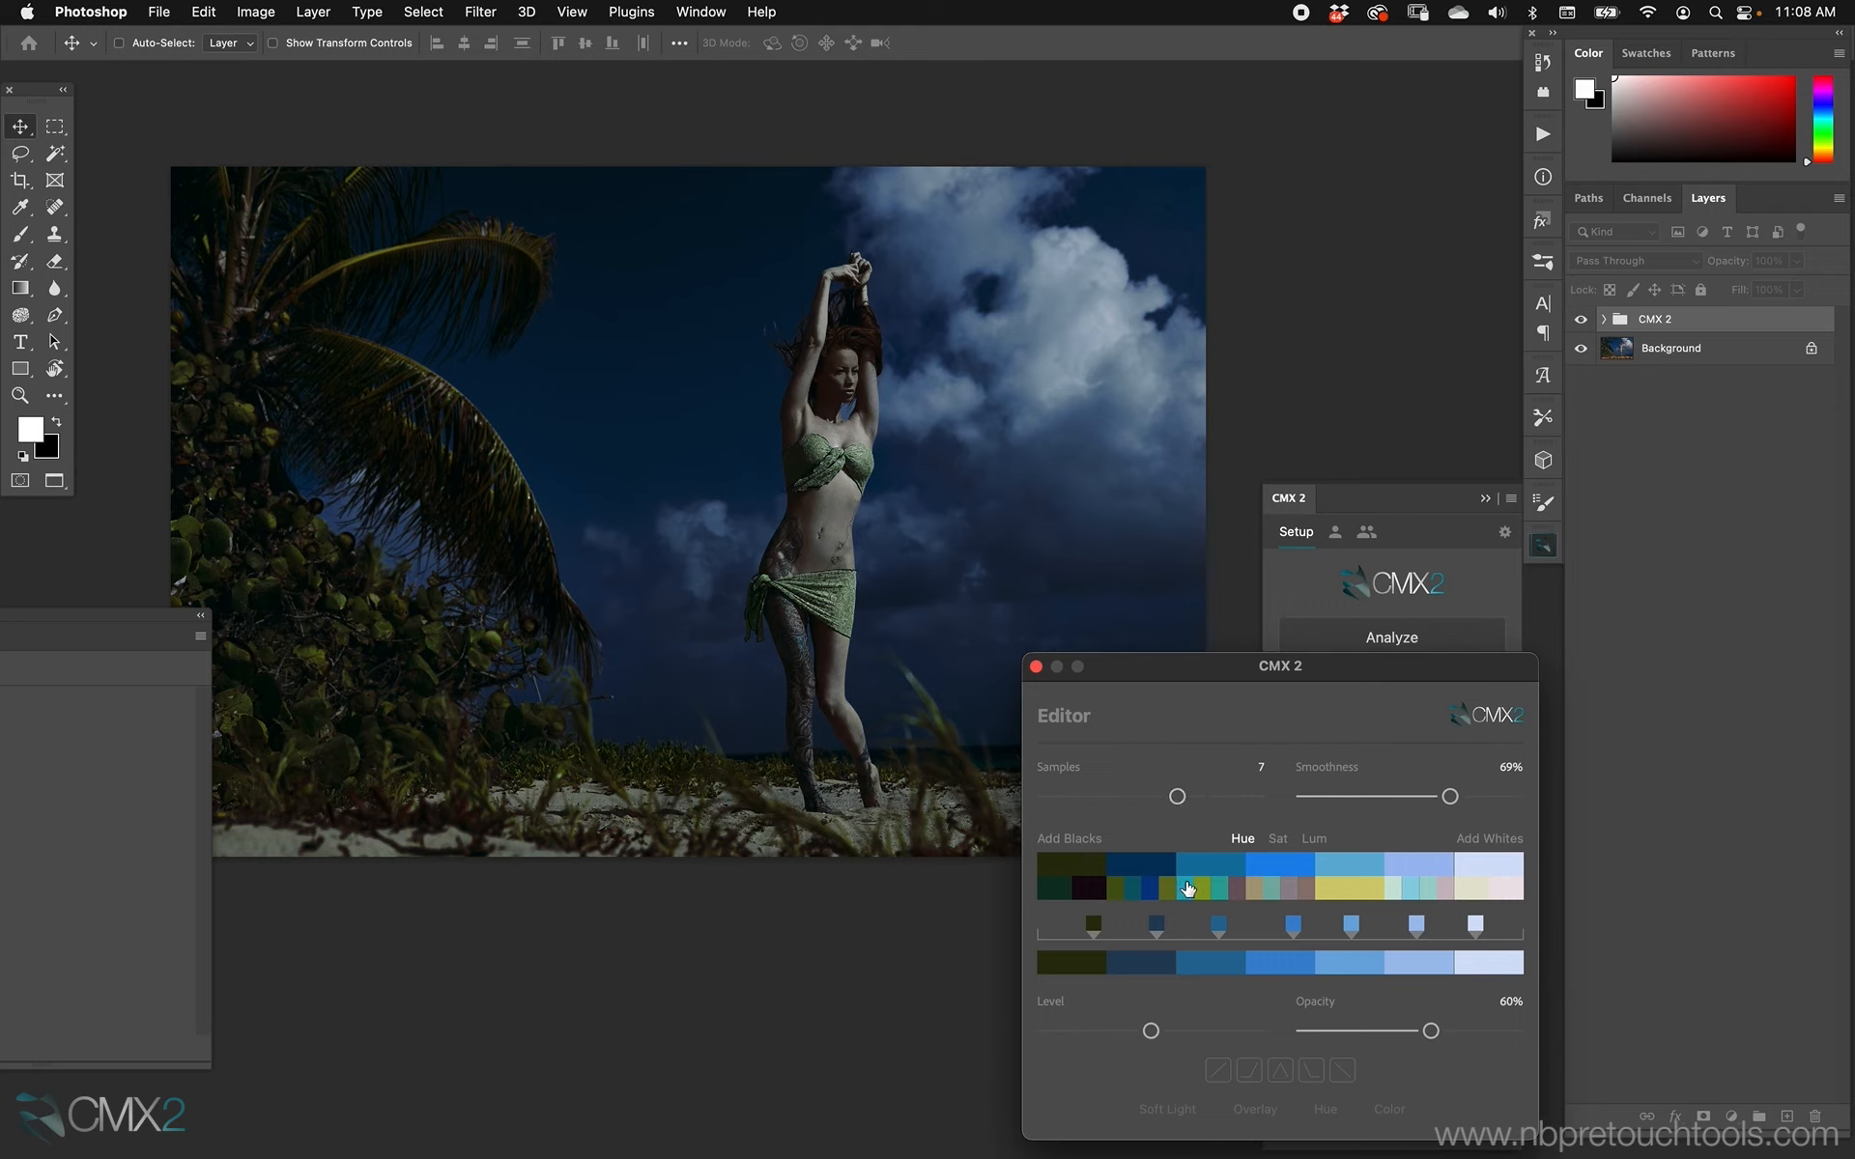
# Set the smoothness to 65% and try the straight rising curve preset, turning it off again.
pyautogui.click(1175, 796)
pyautogui.moveTo(1449, 796)
pyautogui.mouseDown()
pyautogui.moveTo(1396, 794)
pyautogui.moveTo(1455, 788)
pyautogui.mouseUp()
pyautogui.click(1218, 1070)
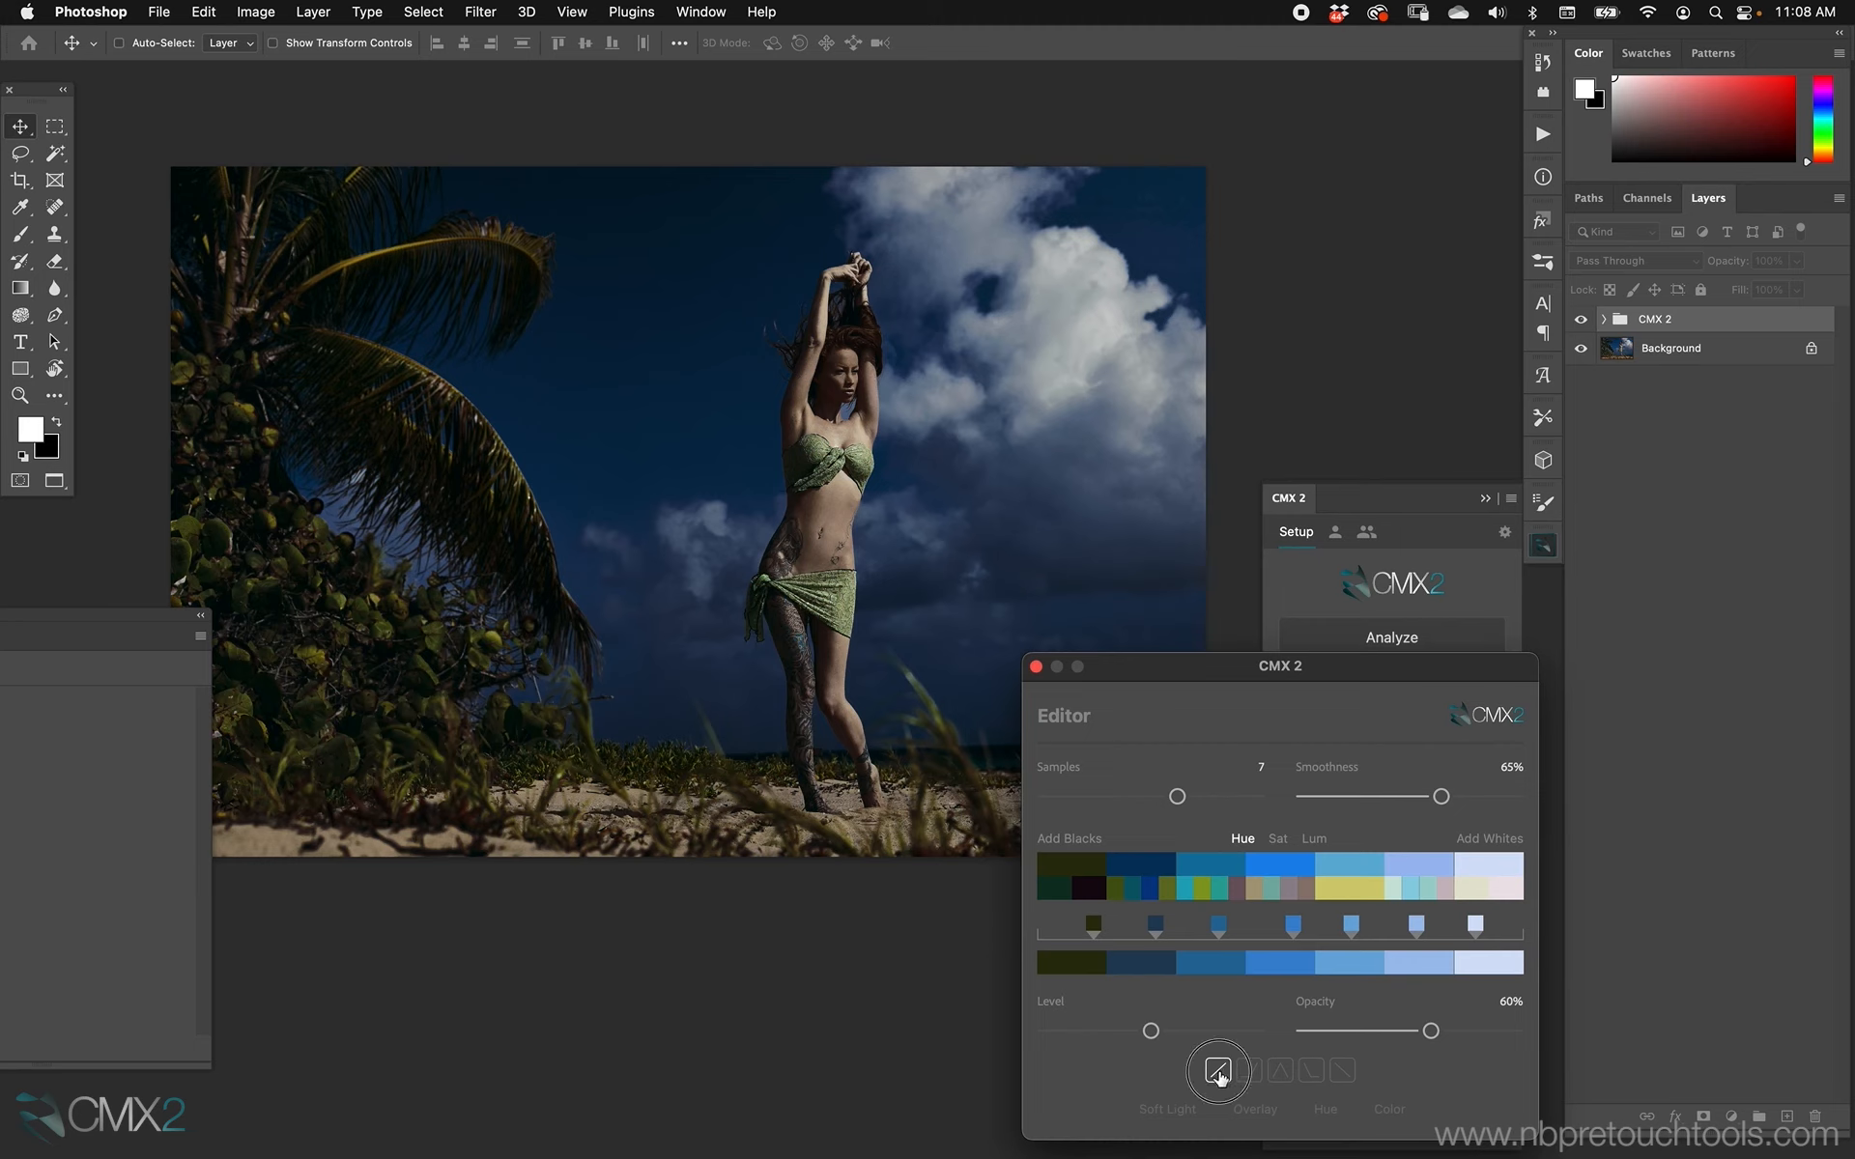
pyautogui.click(1218, 1072)
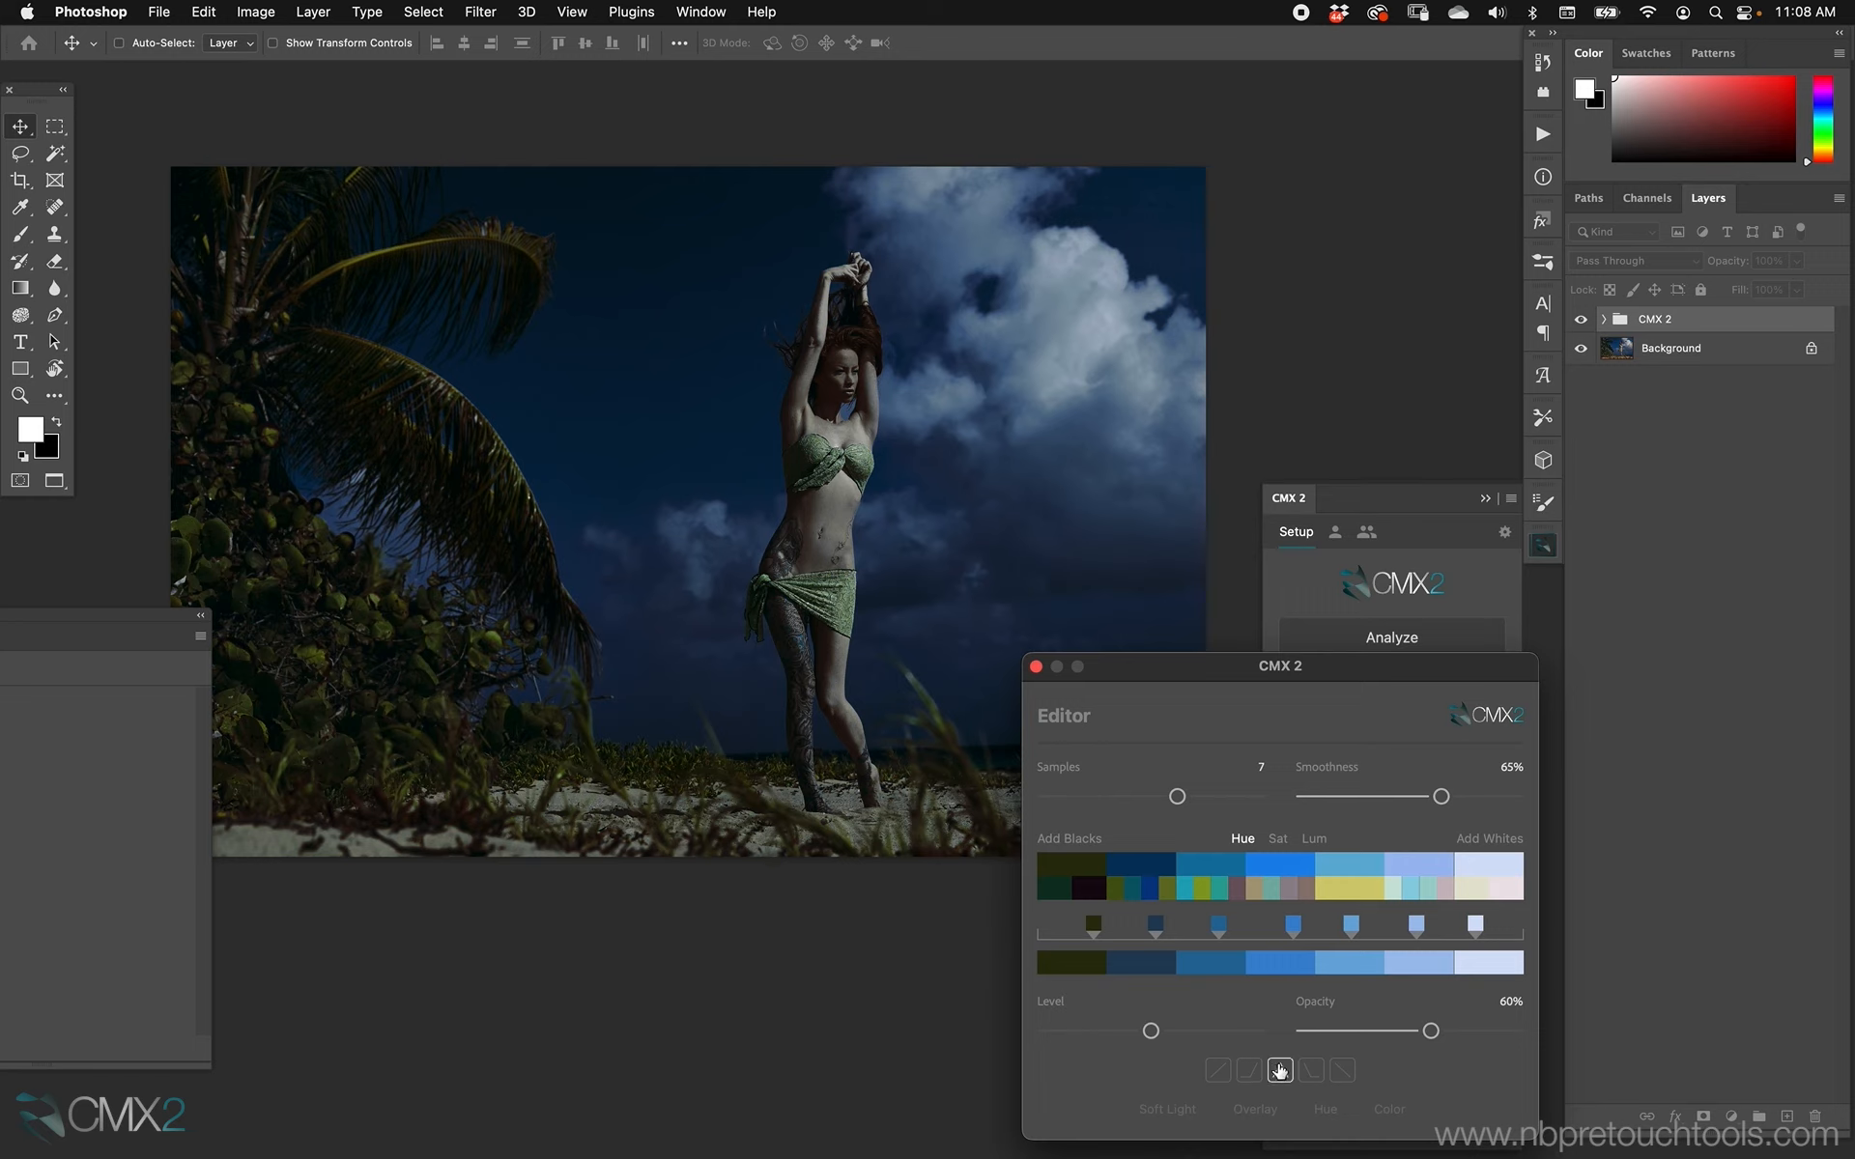
# Switch the opacity control to Fill, replace the Soft Light blend option with Hard Mix and lower the fill to 13%.
pyautogui.click(1315, 1005)
pyautogui.click(1194, 1113)
pyautogui.click(1195, 1113)
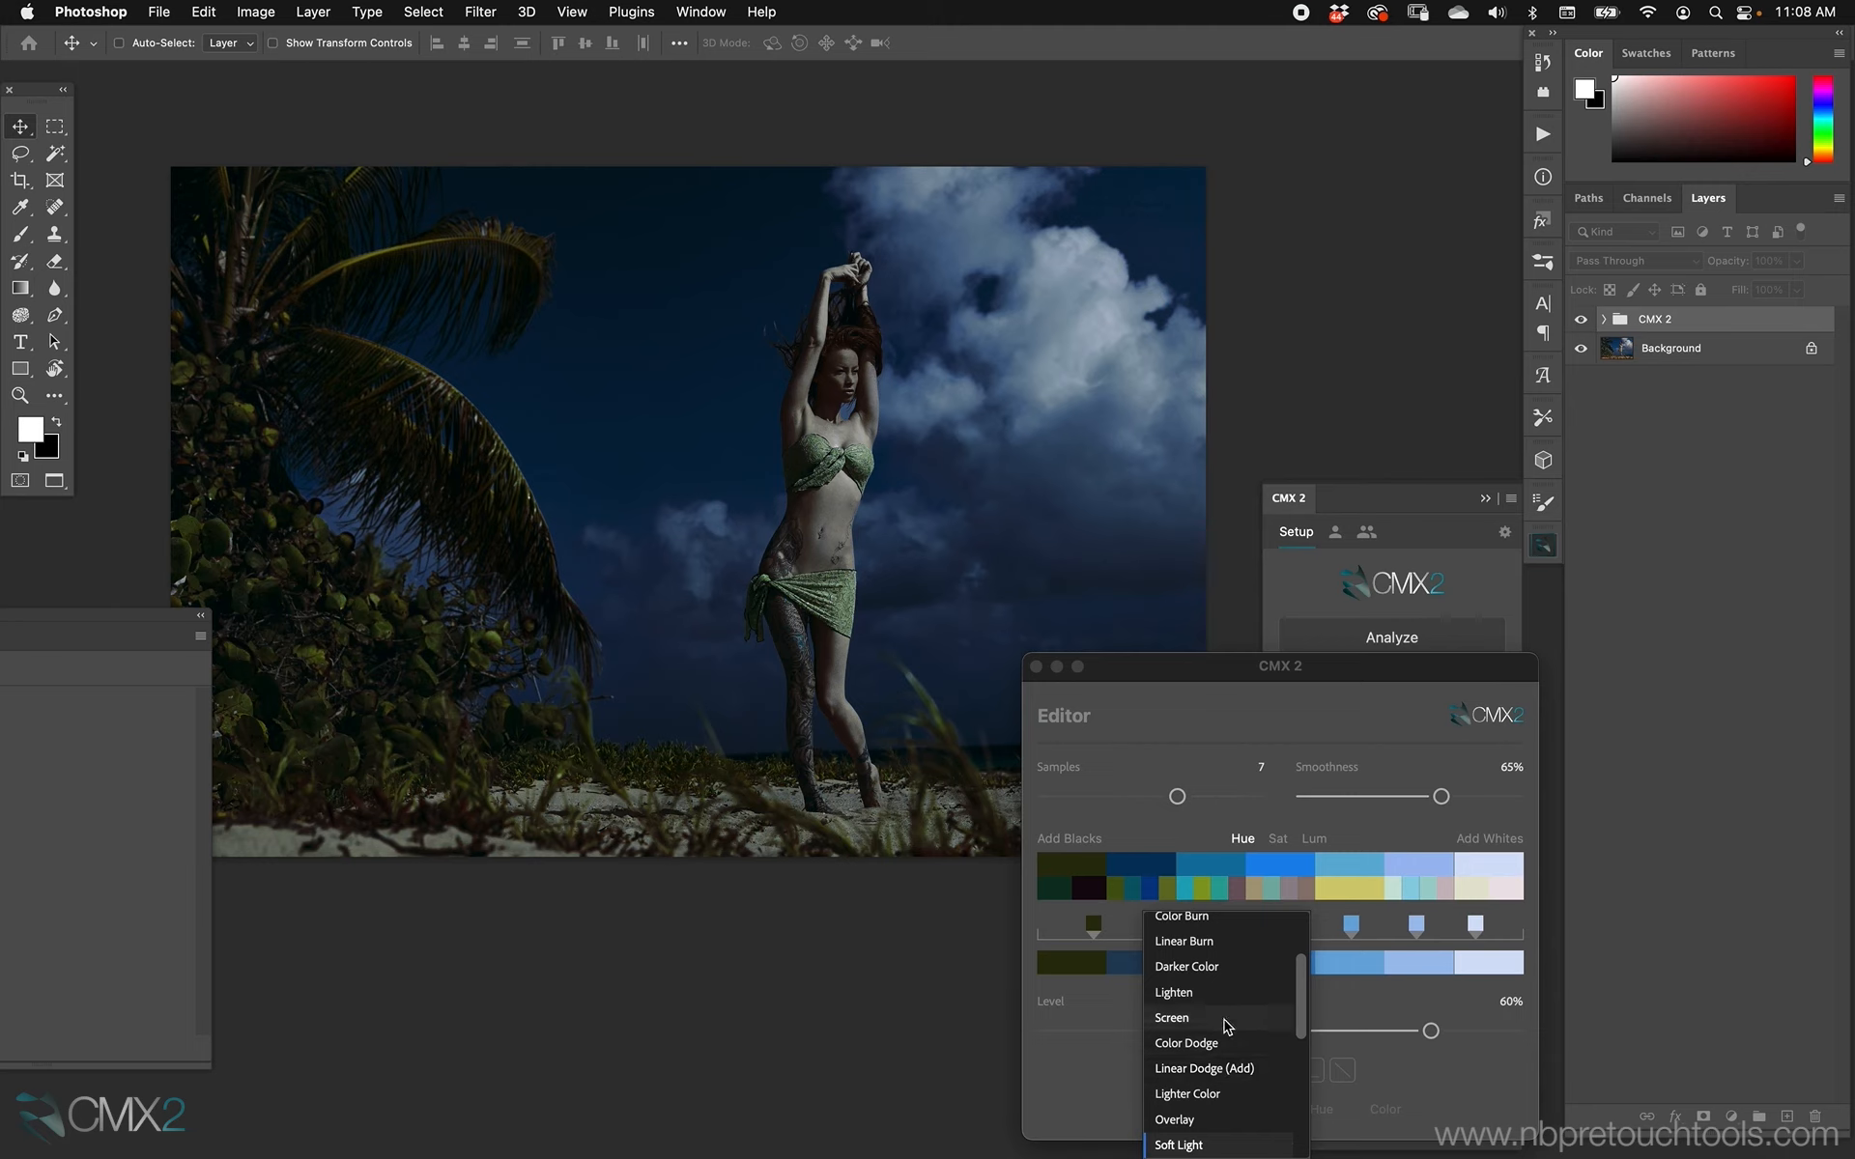
pyautogui.moveTo(1300, 1002); pyautogui.dragTo(1295, 1056)
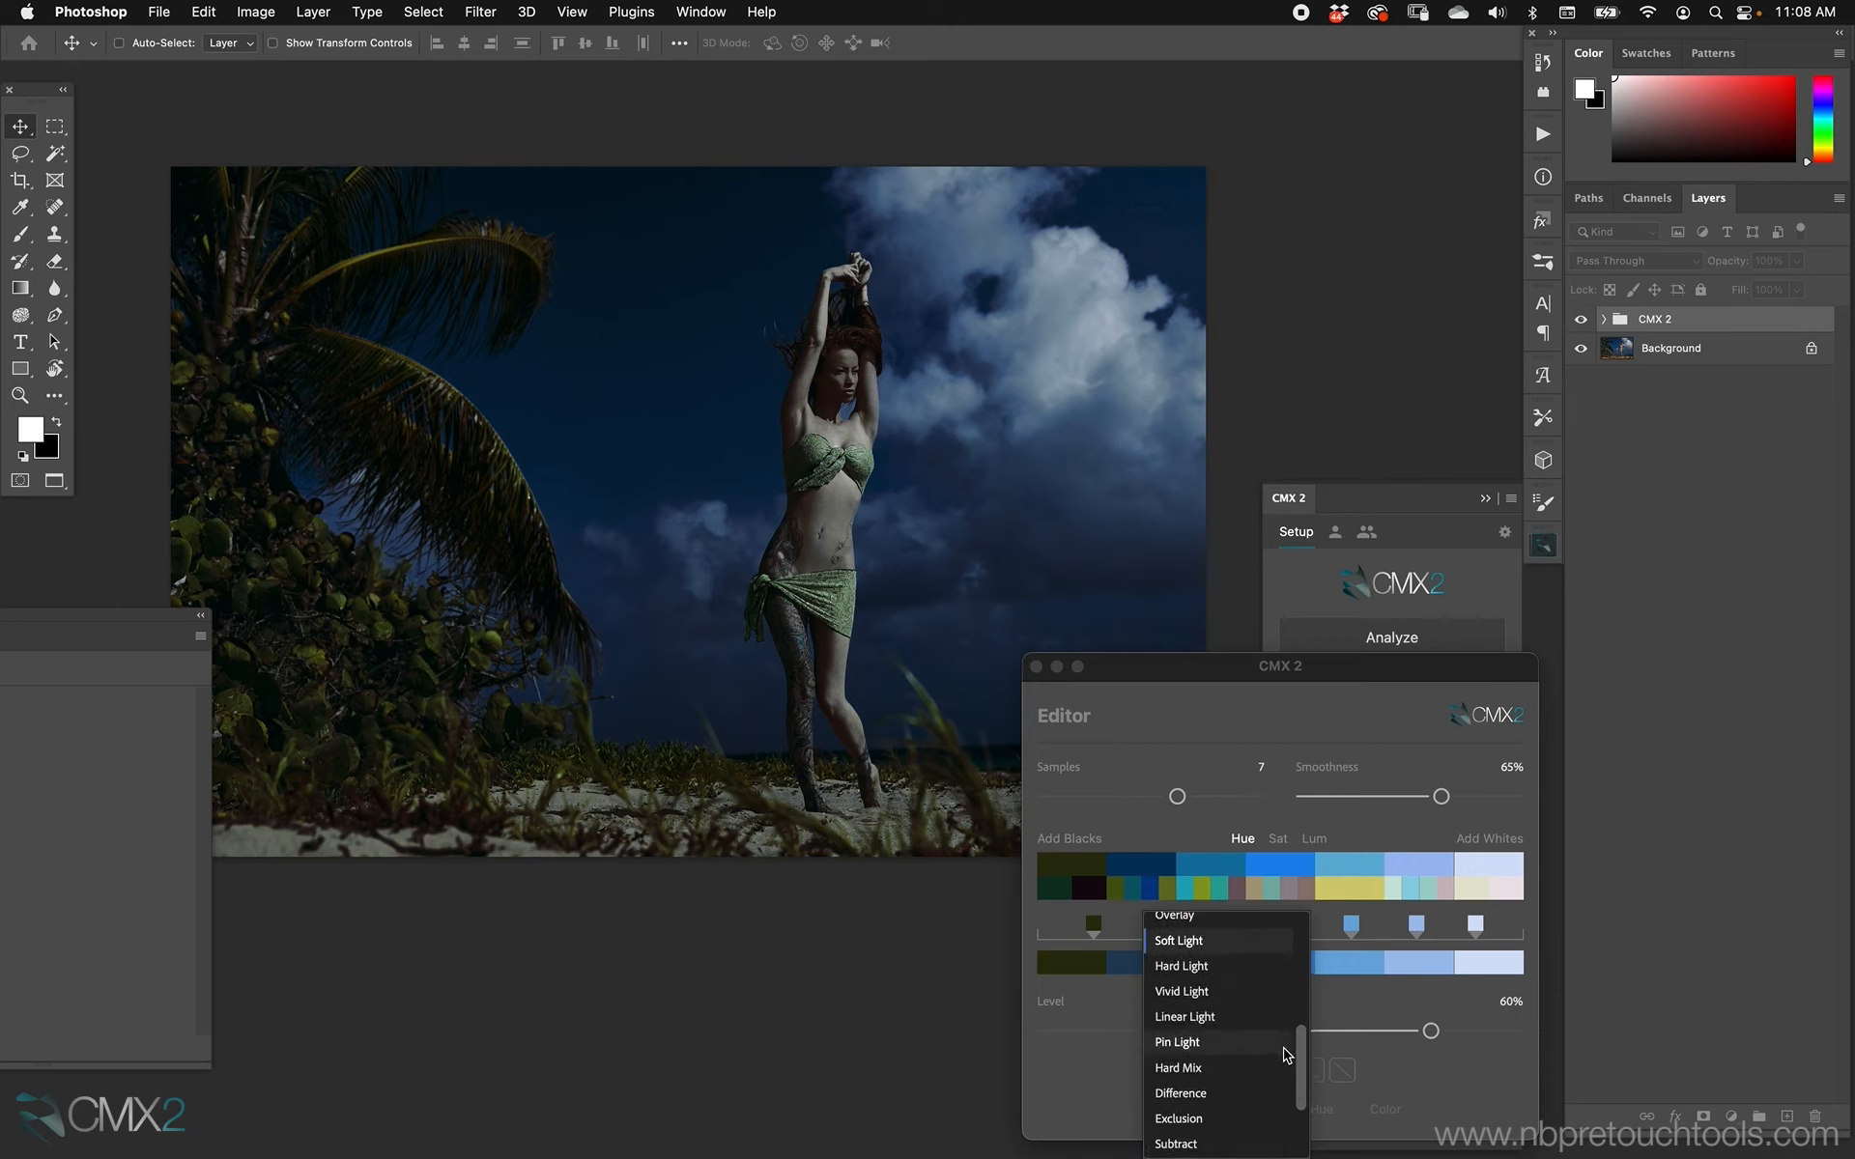
pyautogui.click(1213, 1068)
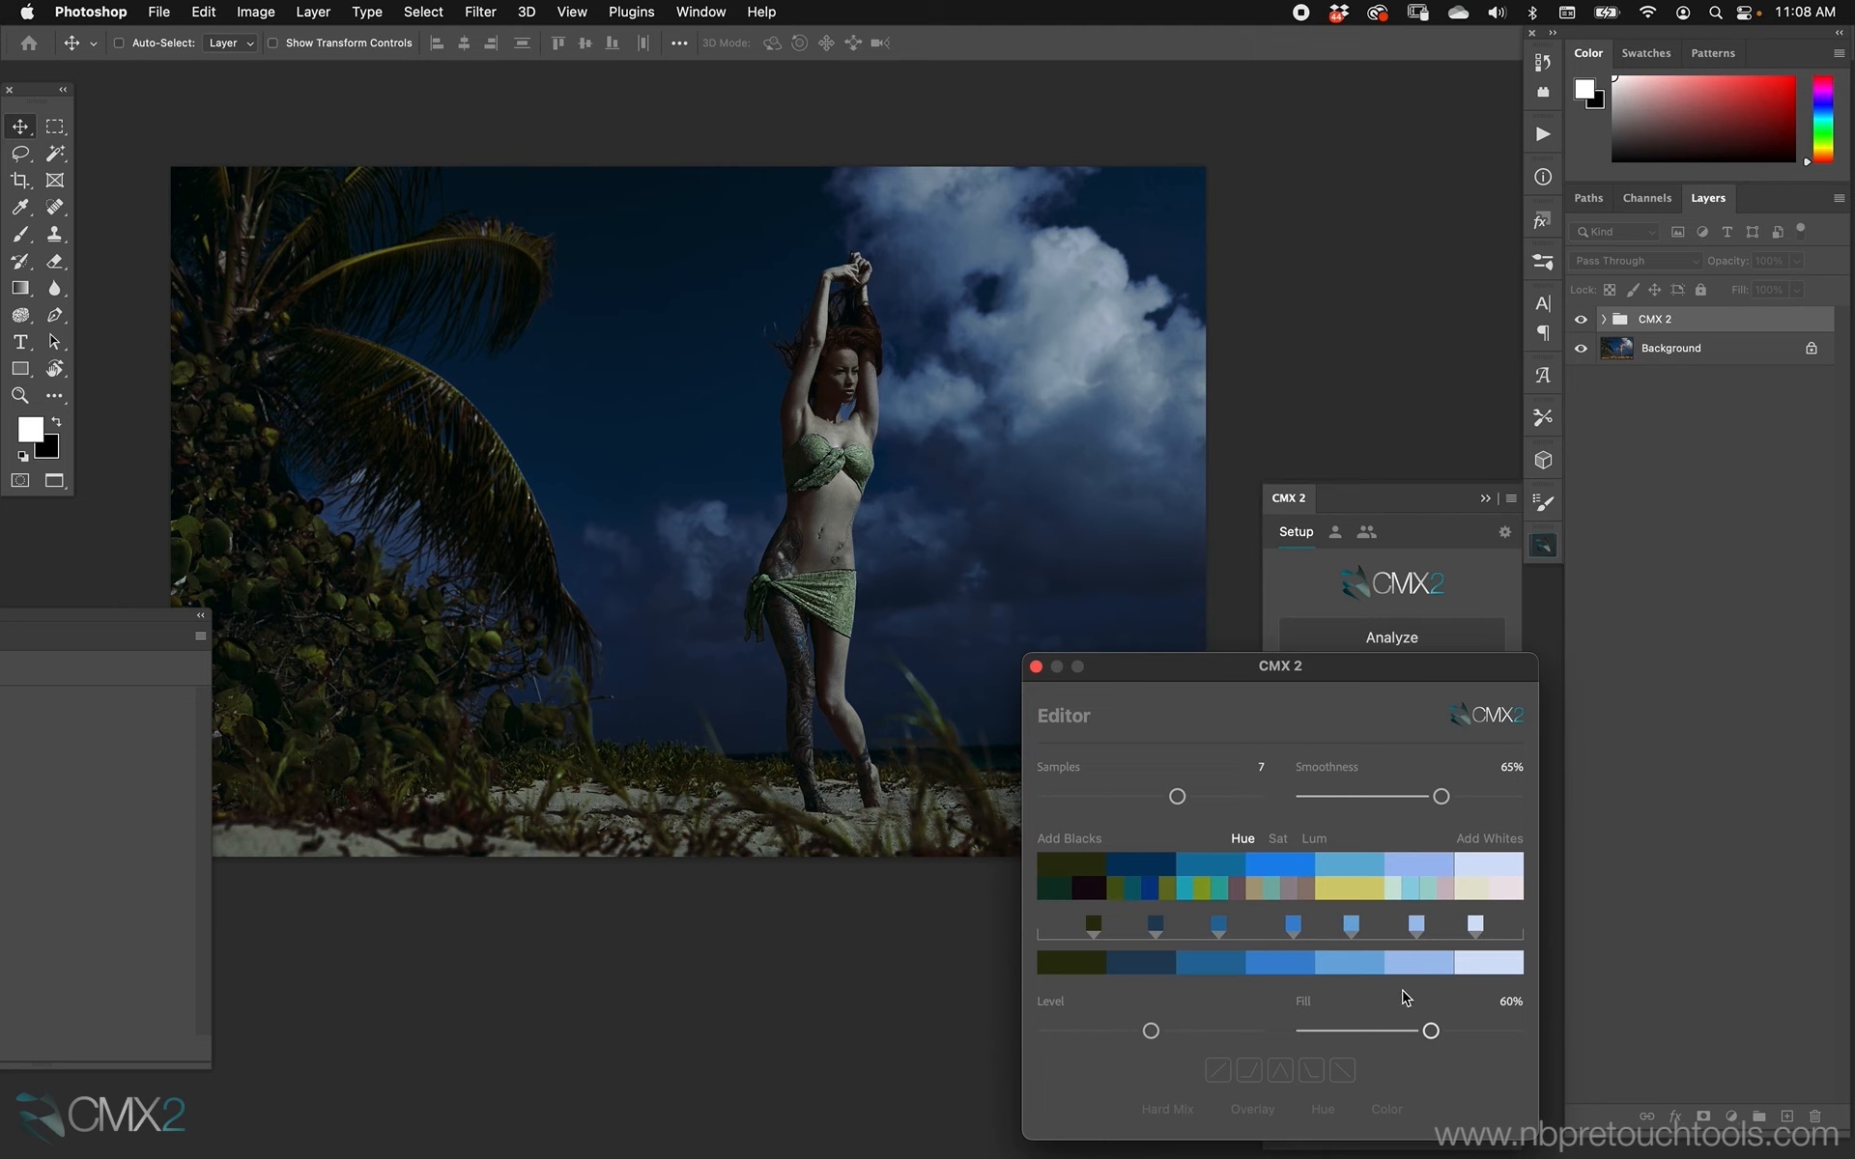
pyautogui.moveTo(1420, 1029); pyautogui.dragTo(1332, 1032)
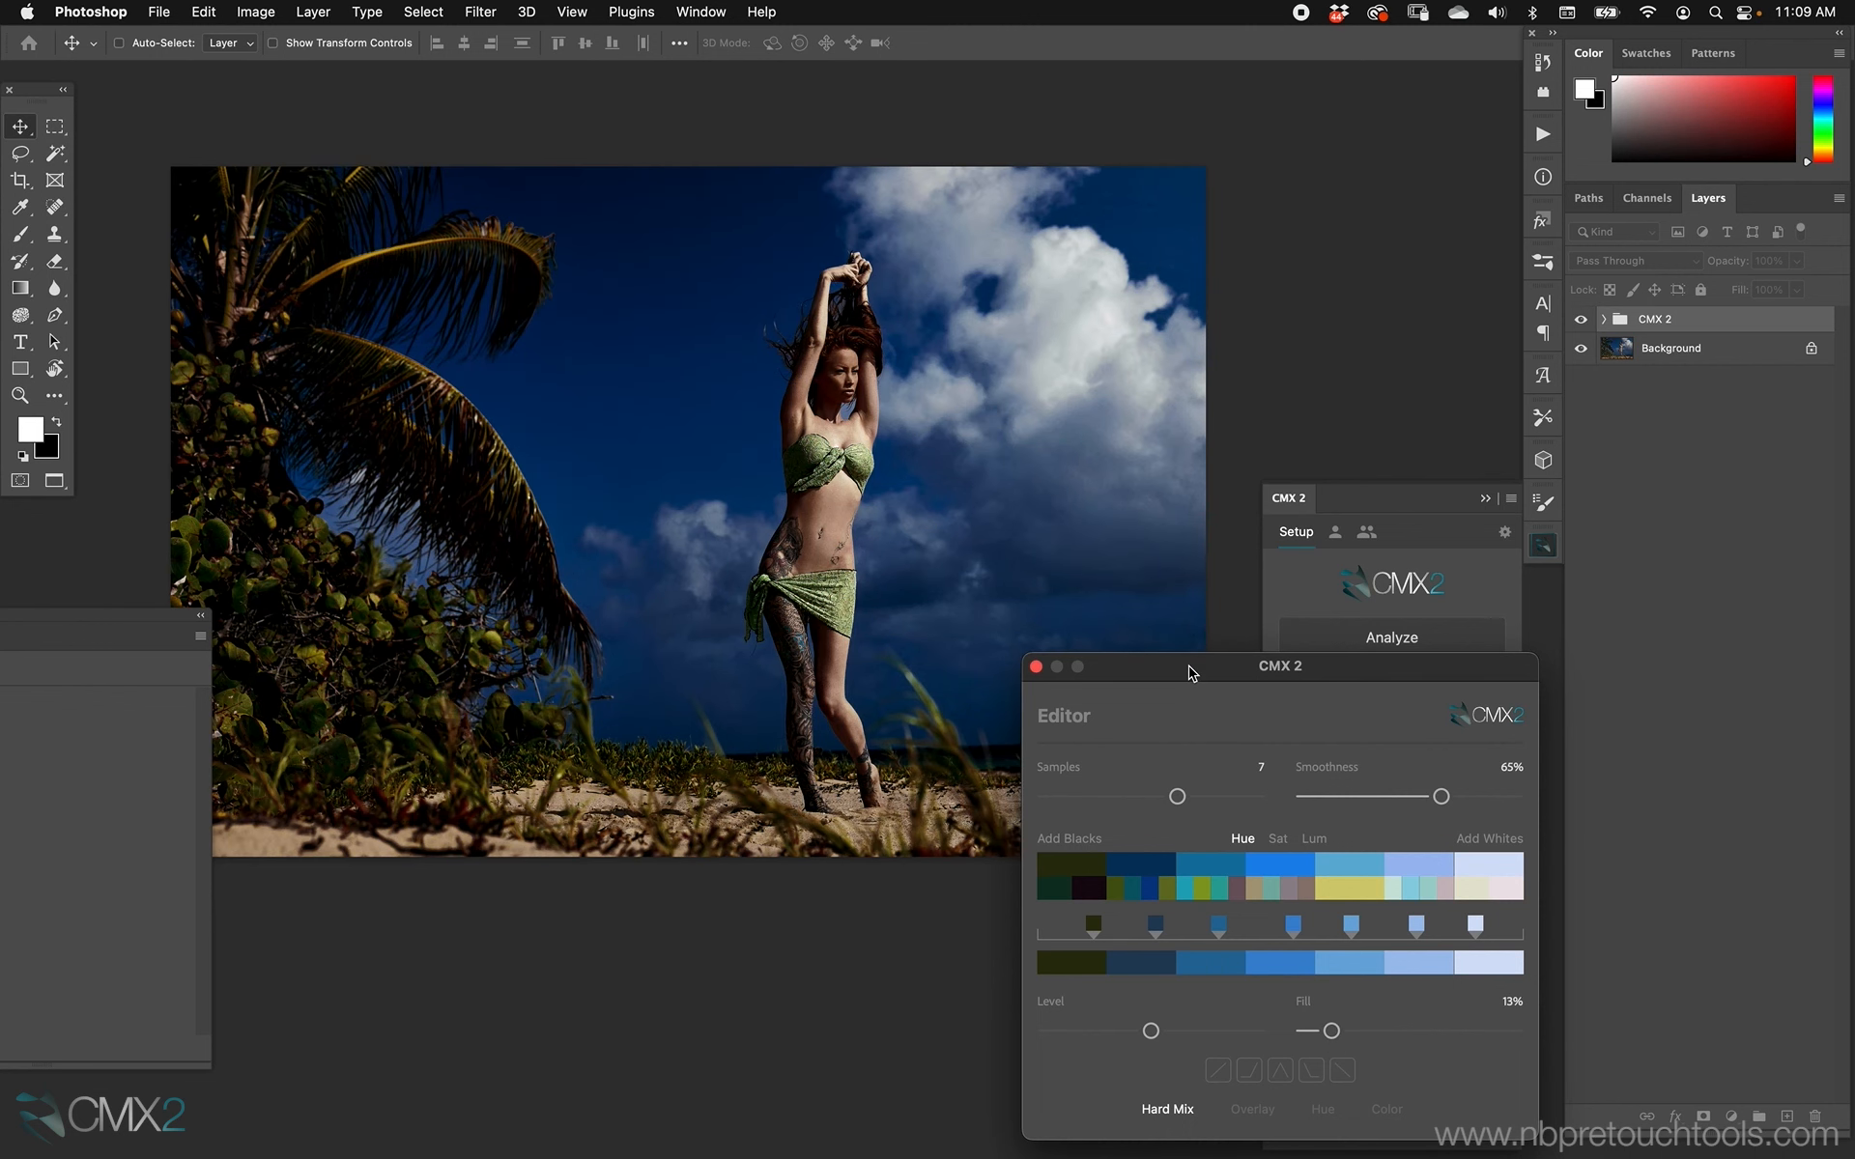
# Apply the Overlay blend, switch the Fill control back to Opacity and set it to 46%.
pyautogui.click(1253, 1110)
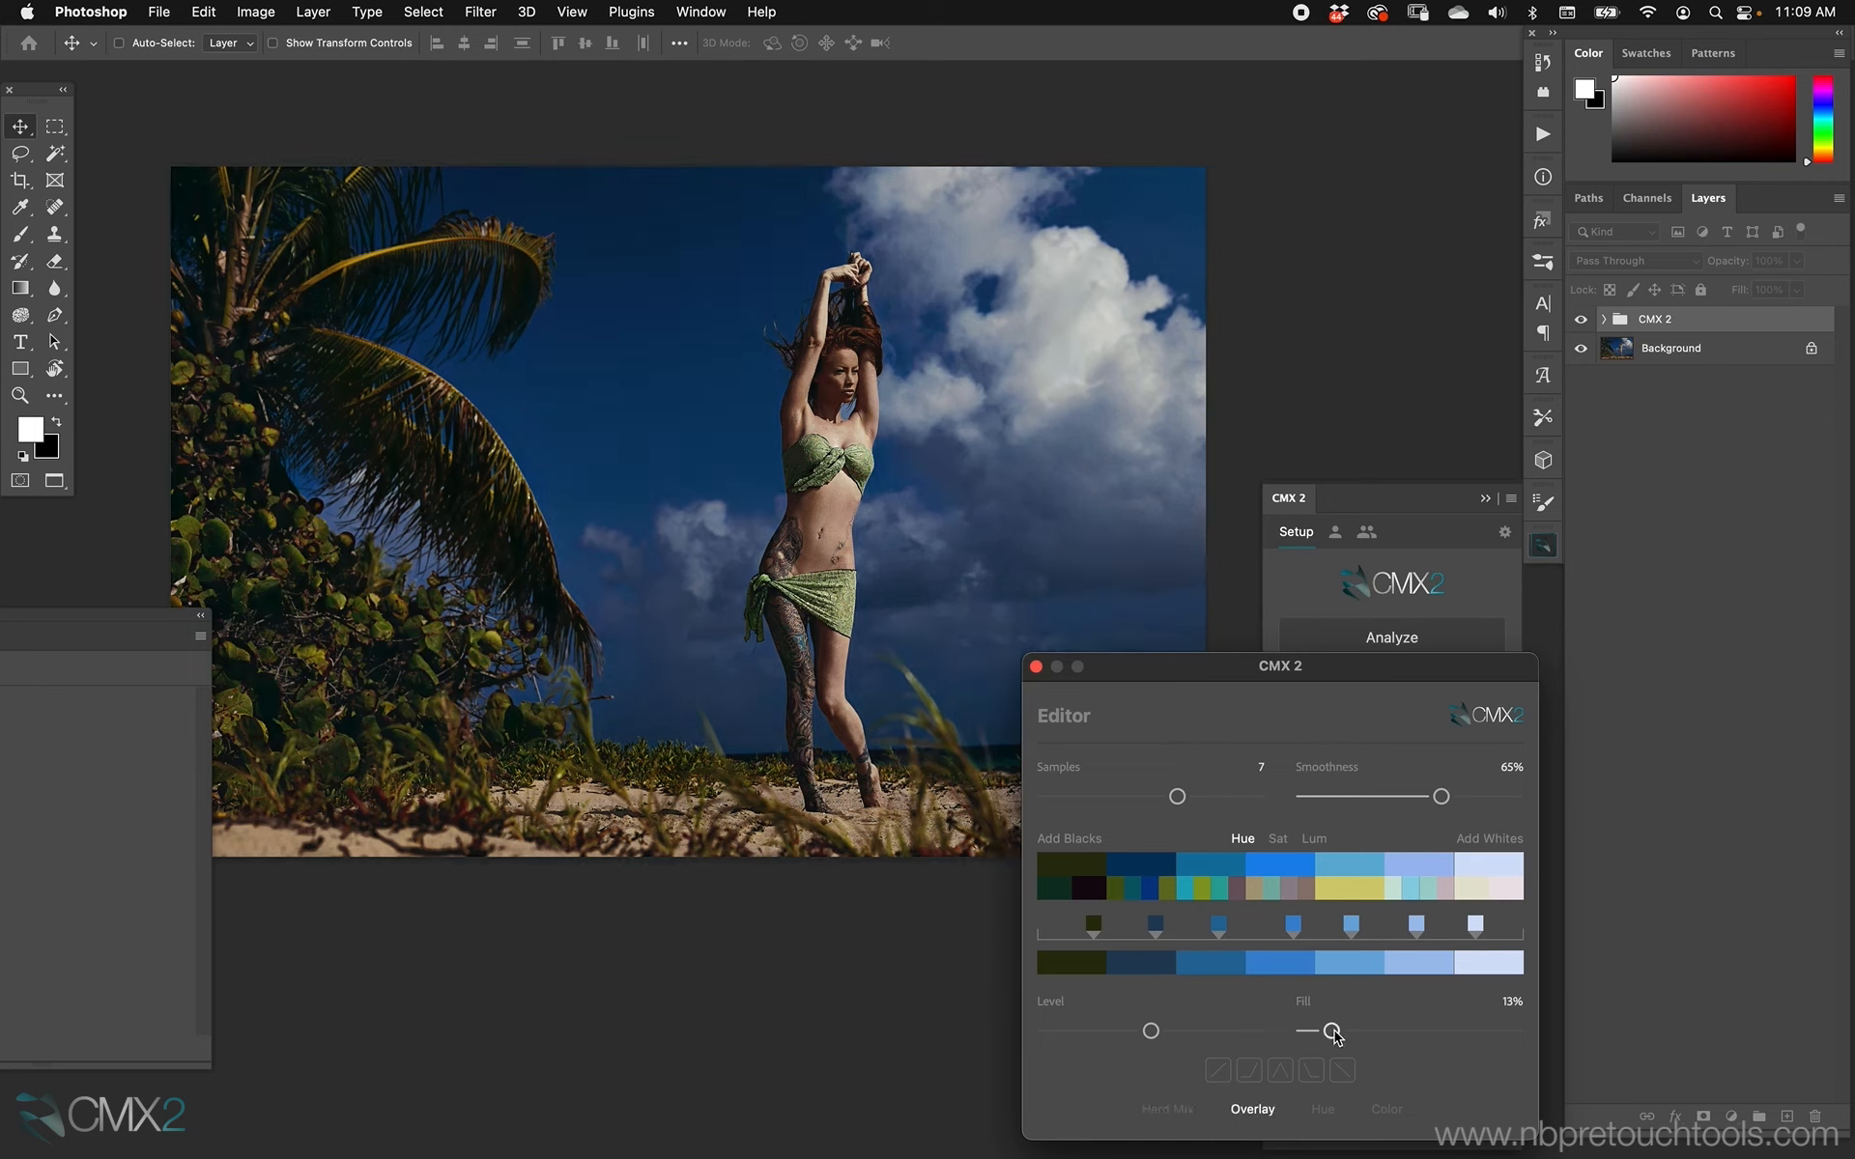
pyautogui.click(1306, 1003)
pyautogui.moveTo(1333, 1034); pyautogui.dragTo(1401, 1031)
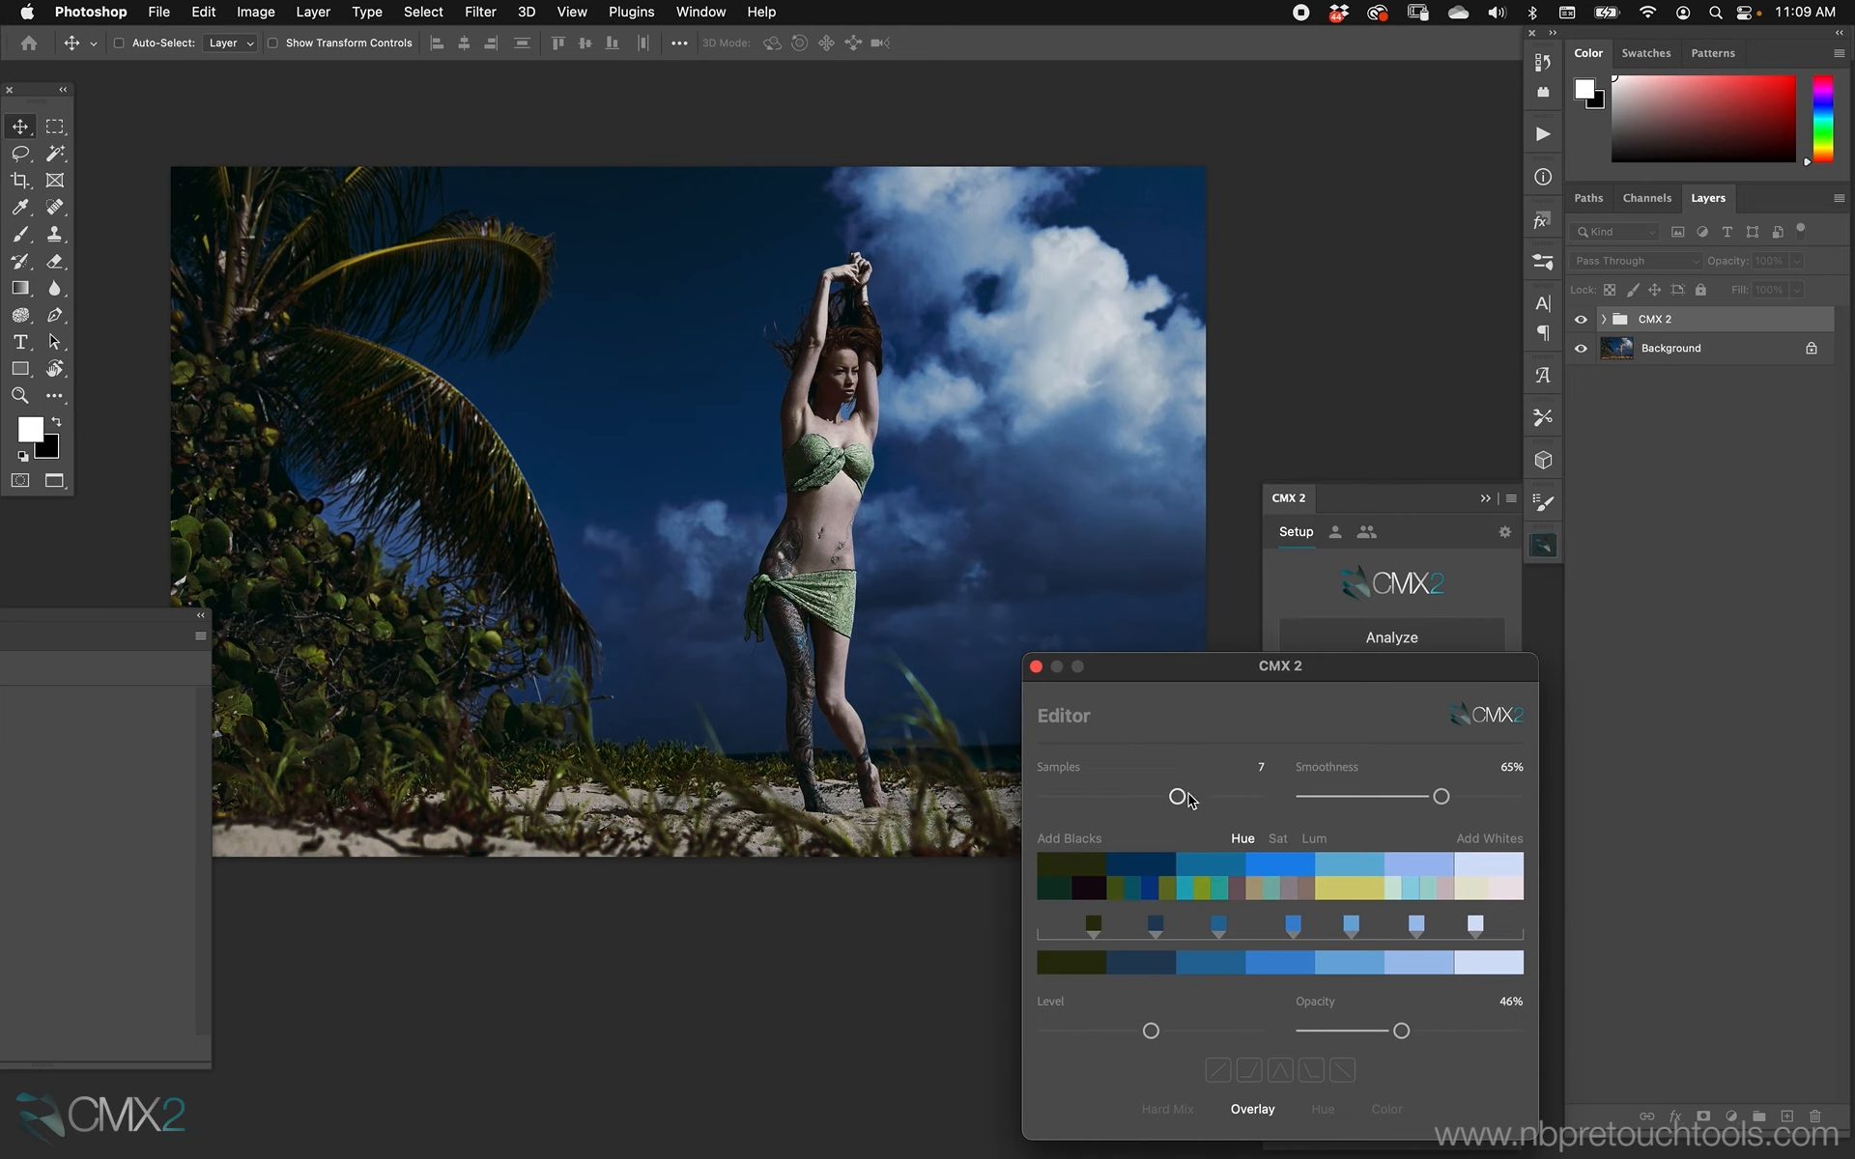
# Preview the second through fifth palette colors in isolation on the image, and set the smoothness to 52%.
pyautogui.click(1140, 869)
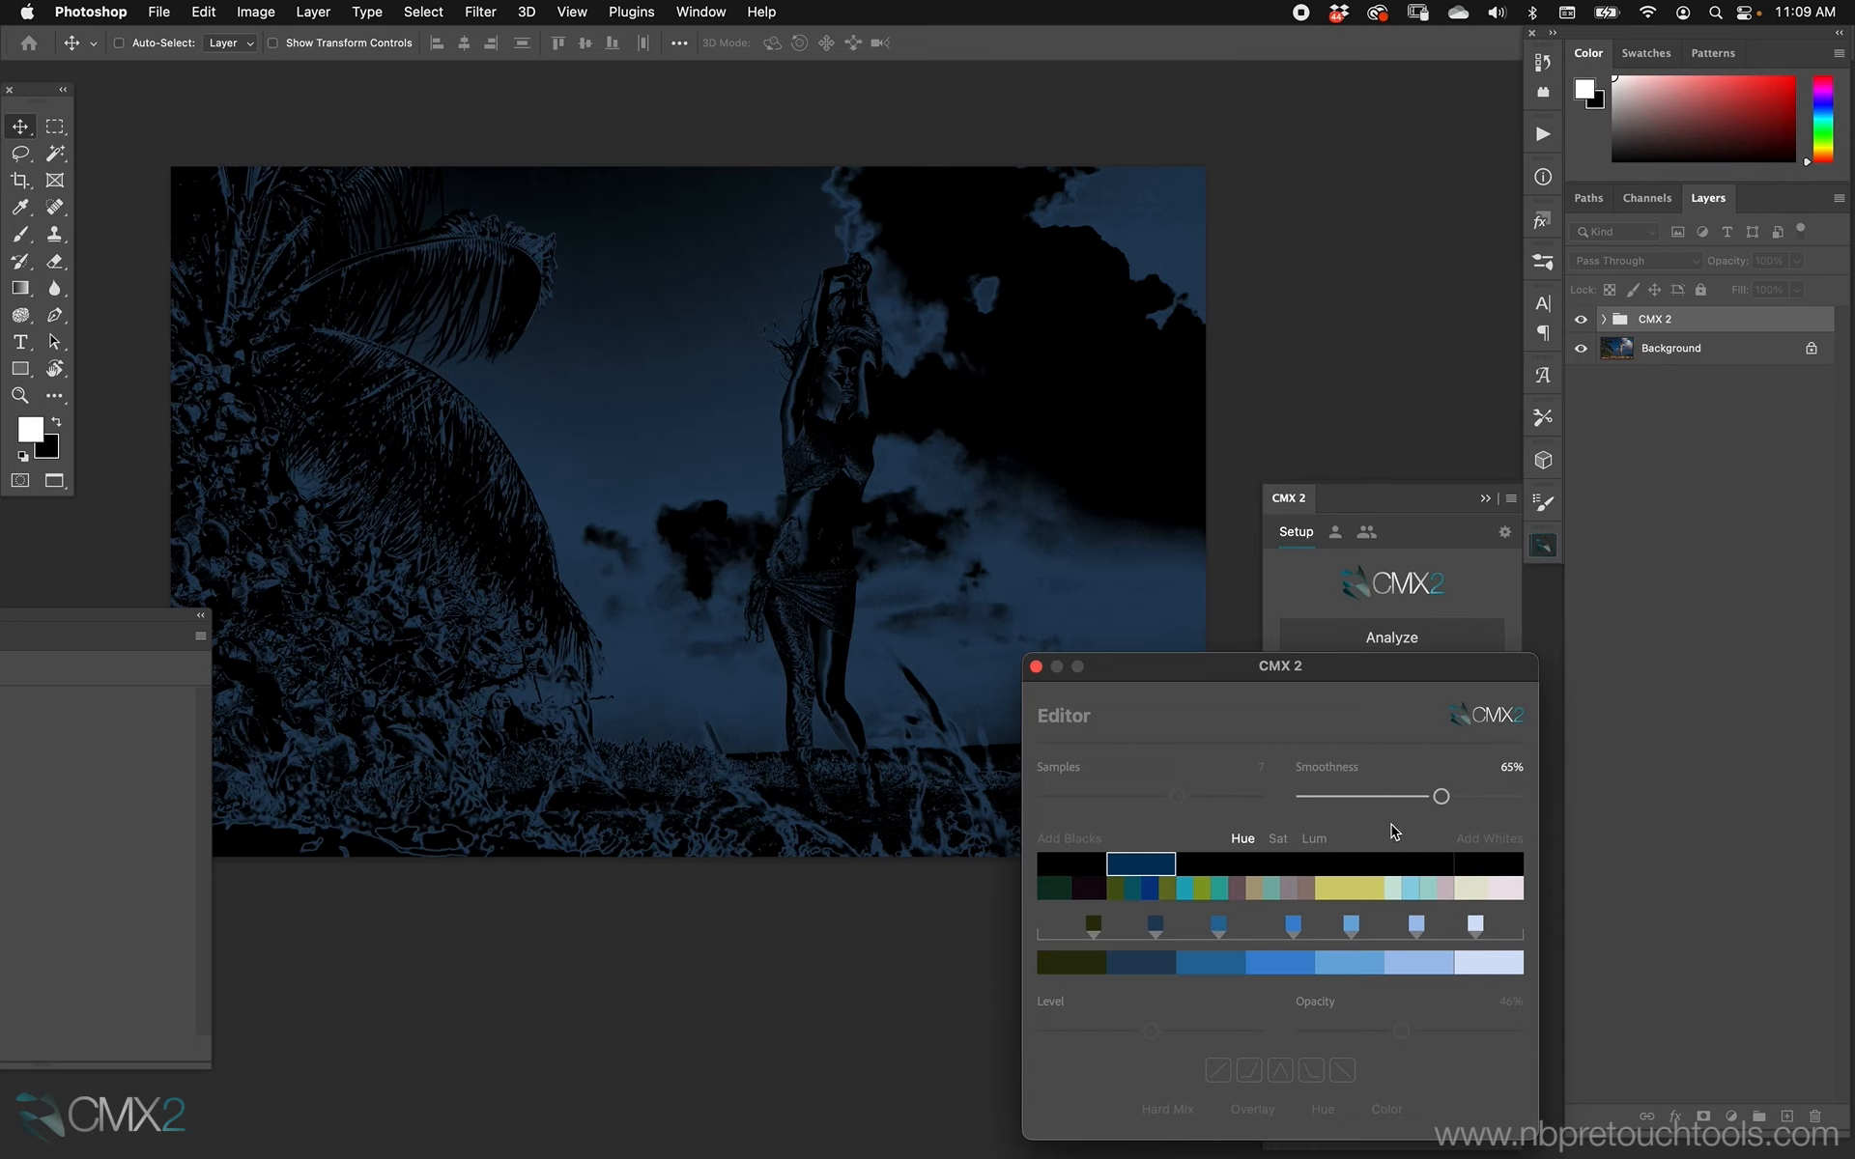
pyautogui.moveTo(1446, 795); pyautogui.dragTo(1407, 802)
pyautogui.click(1144, 865)
pyautogui.moveTo(1208, 869); pyautogui.dragTo(1217, 864)
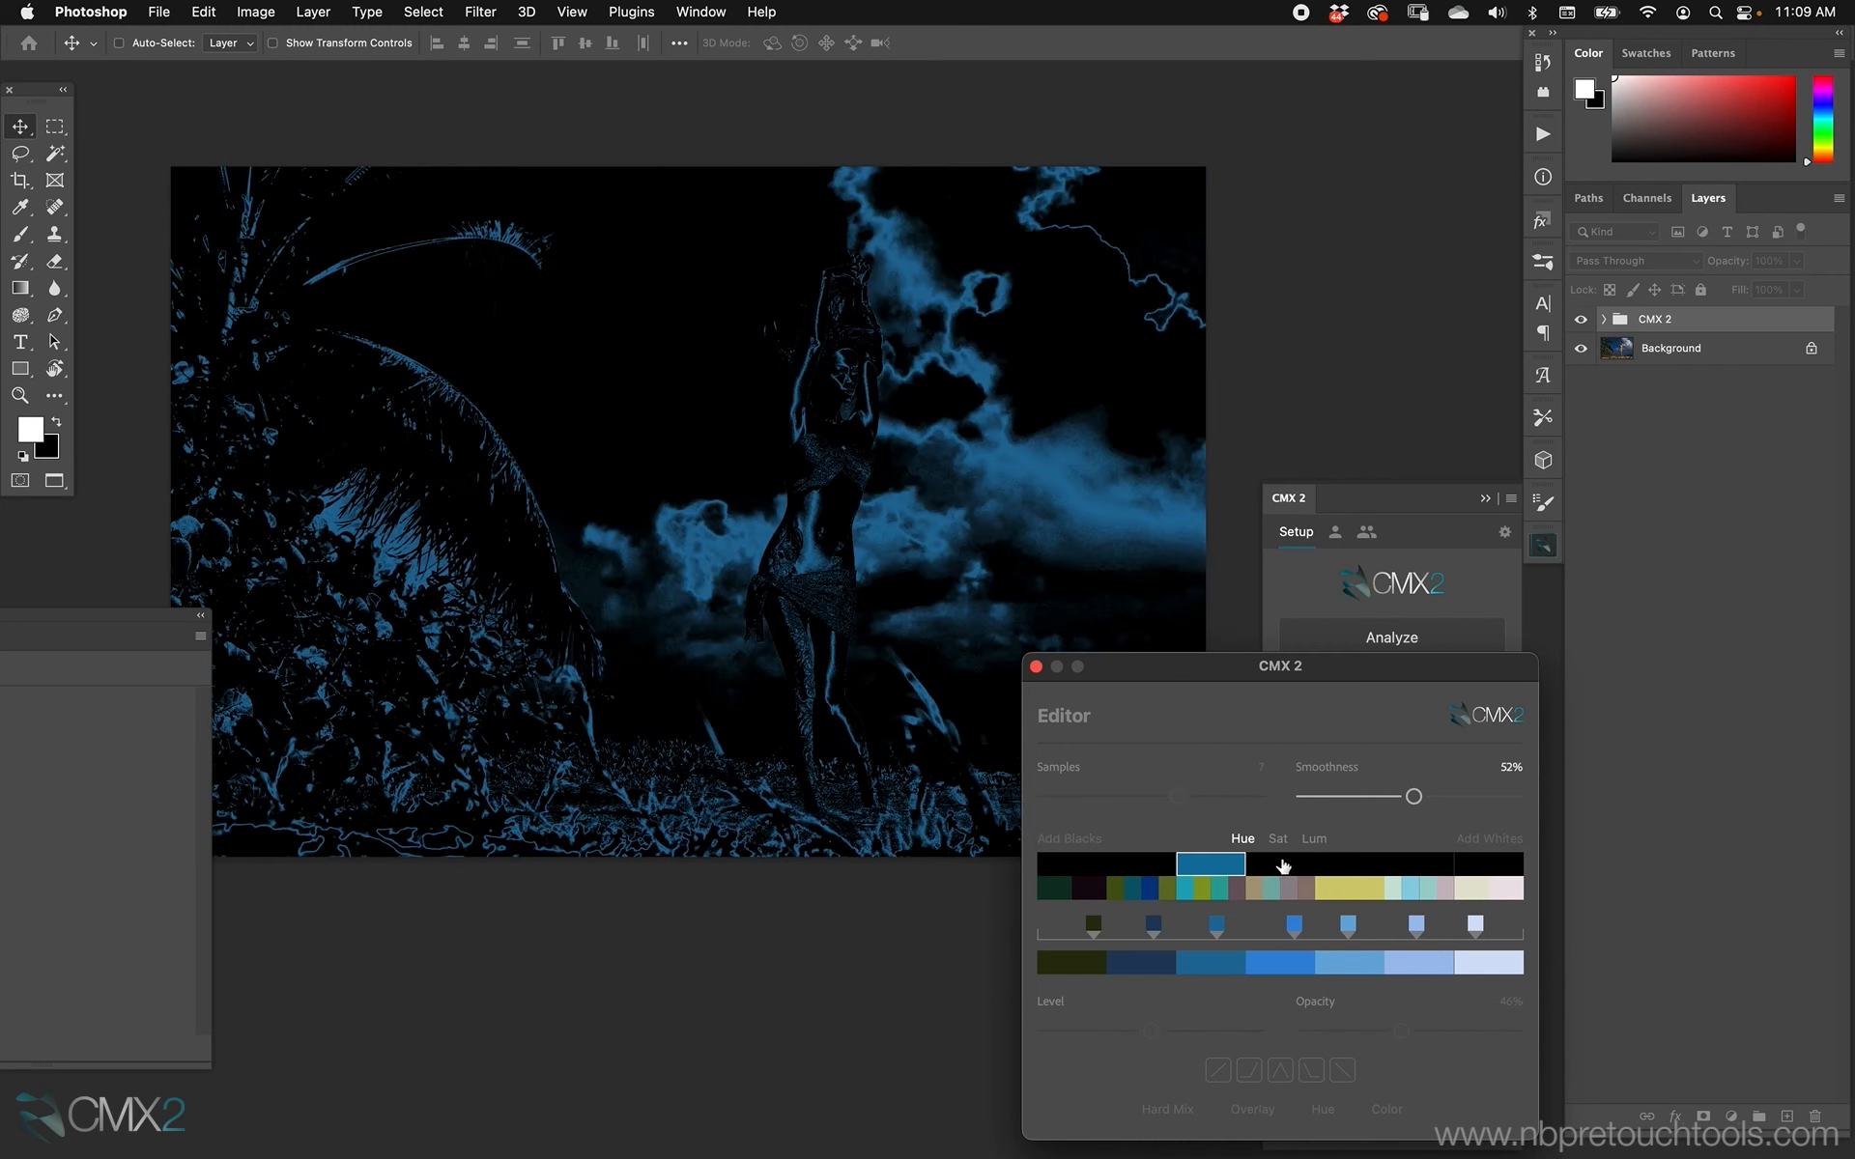
pyautogui.click(1282, 866)
pyautogui.click(1352, 866)
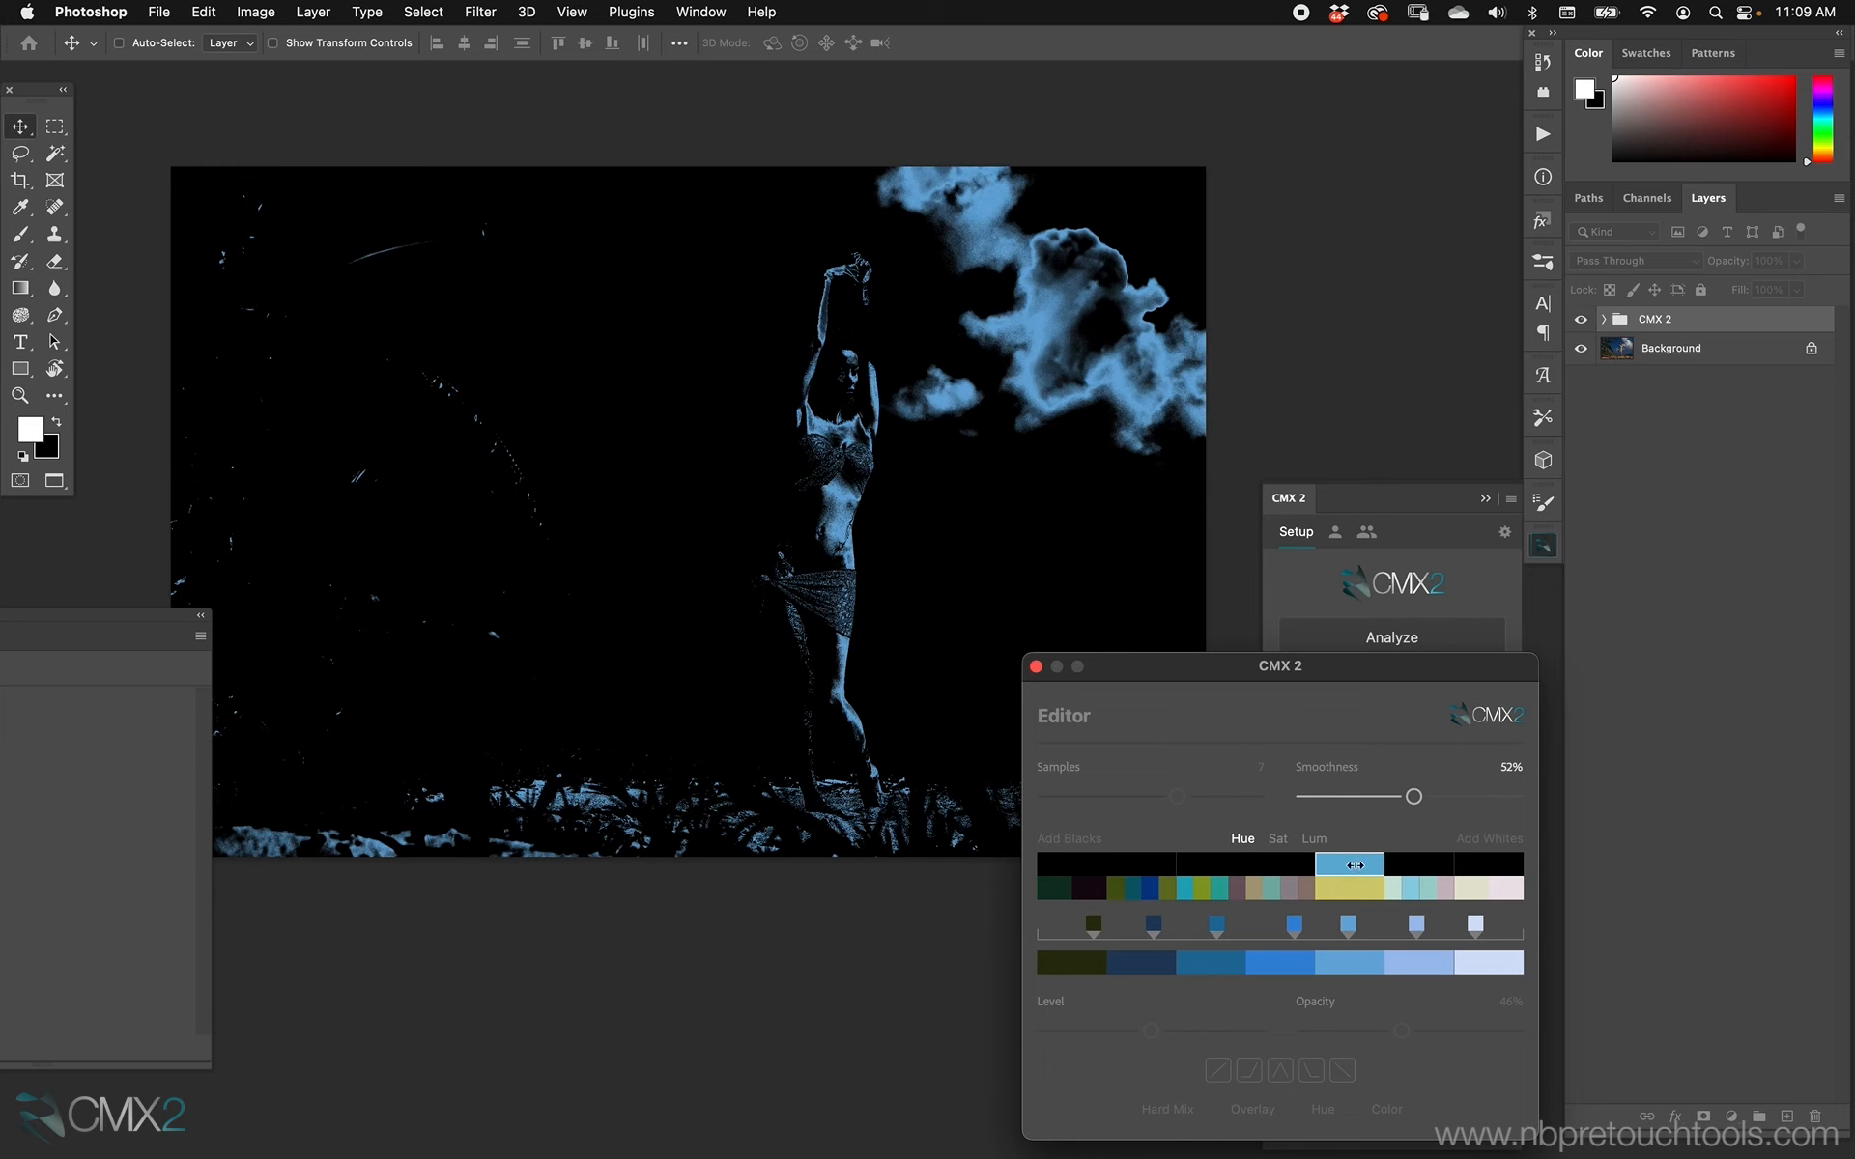
# Swap the palette's fifth color for its yellow alternative and check the affected image areas in isolation.
pyautogui.click(1349, 896)
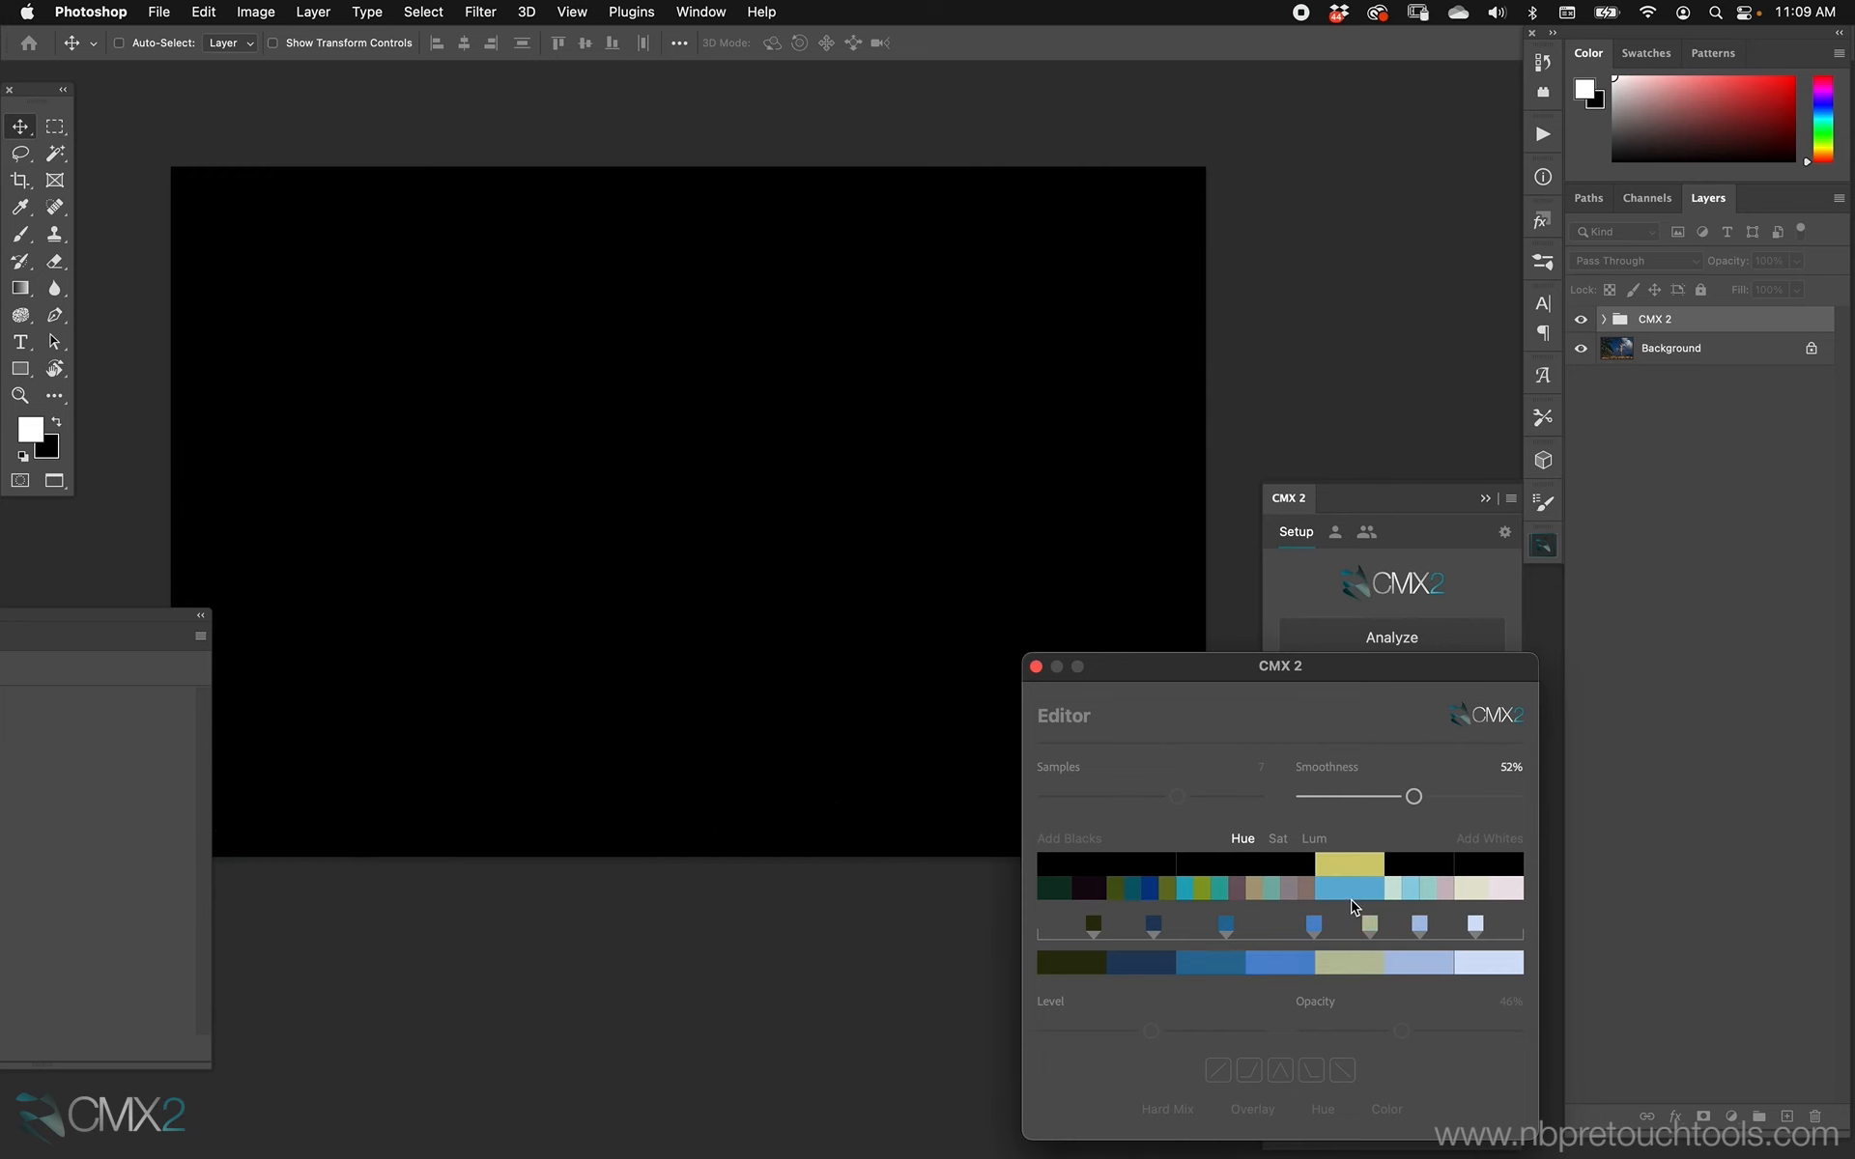
pyautogui.click(1353, 866)
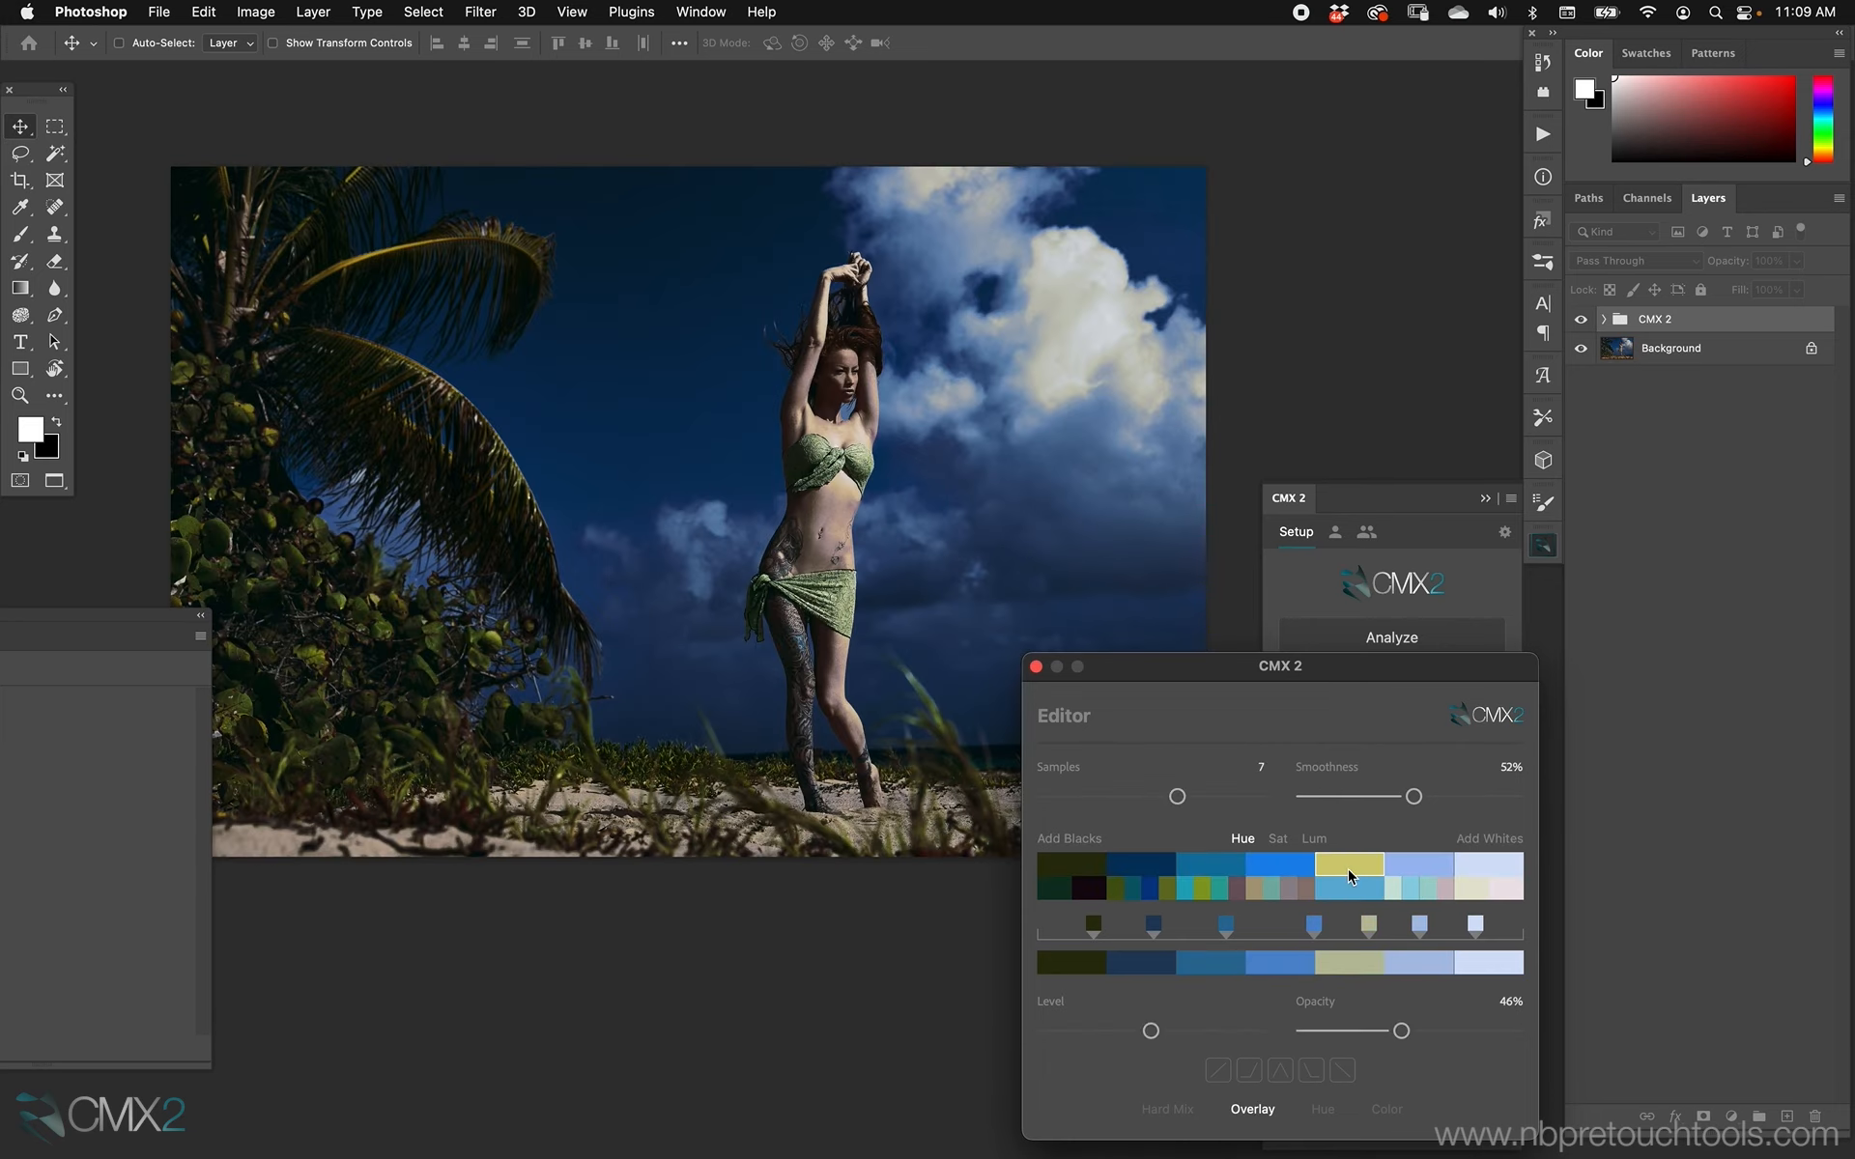
pyautogui.click(1347, 867)
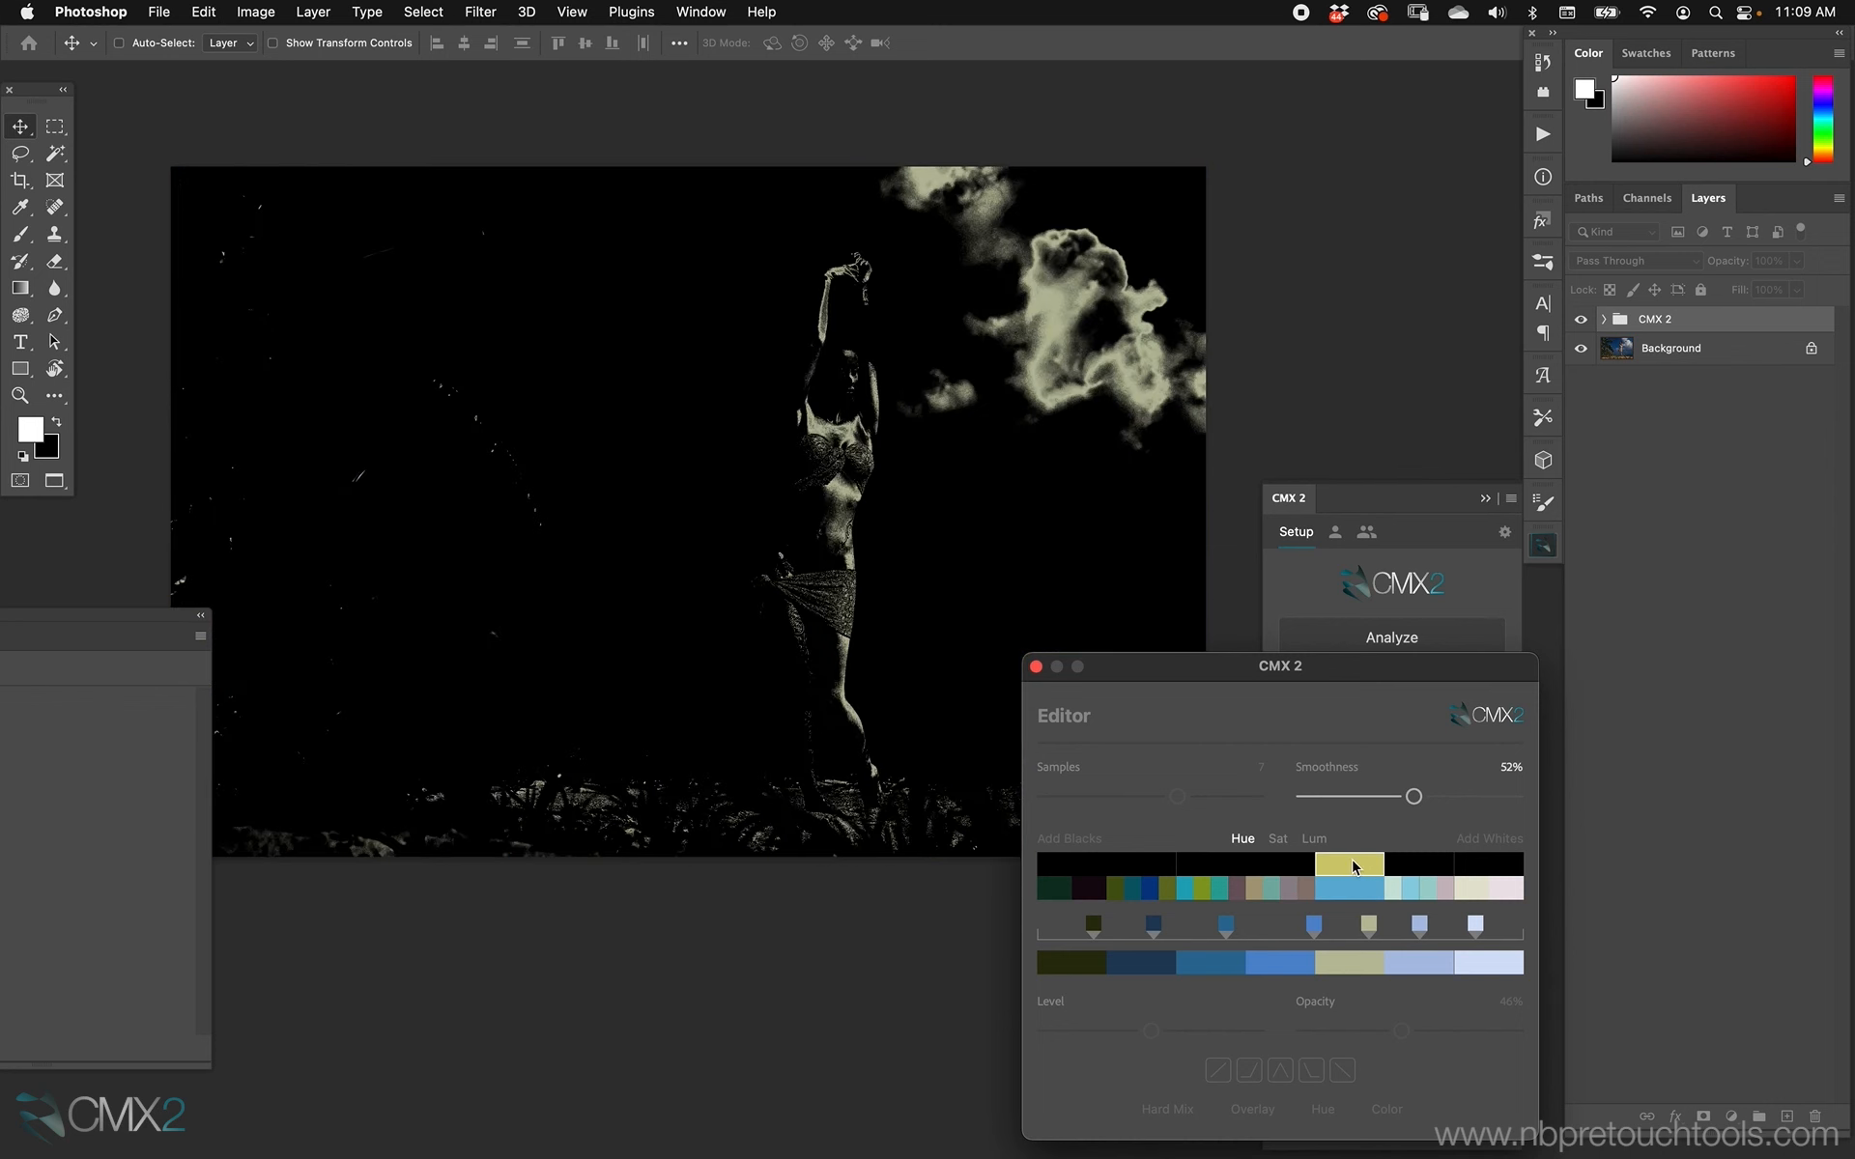
pyautogui.click(1299, 872)
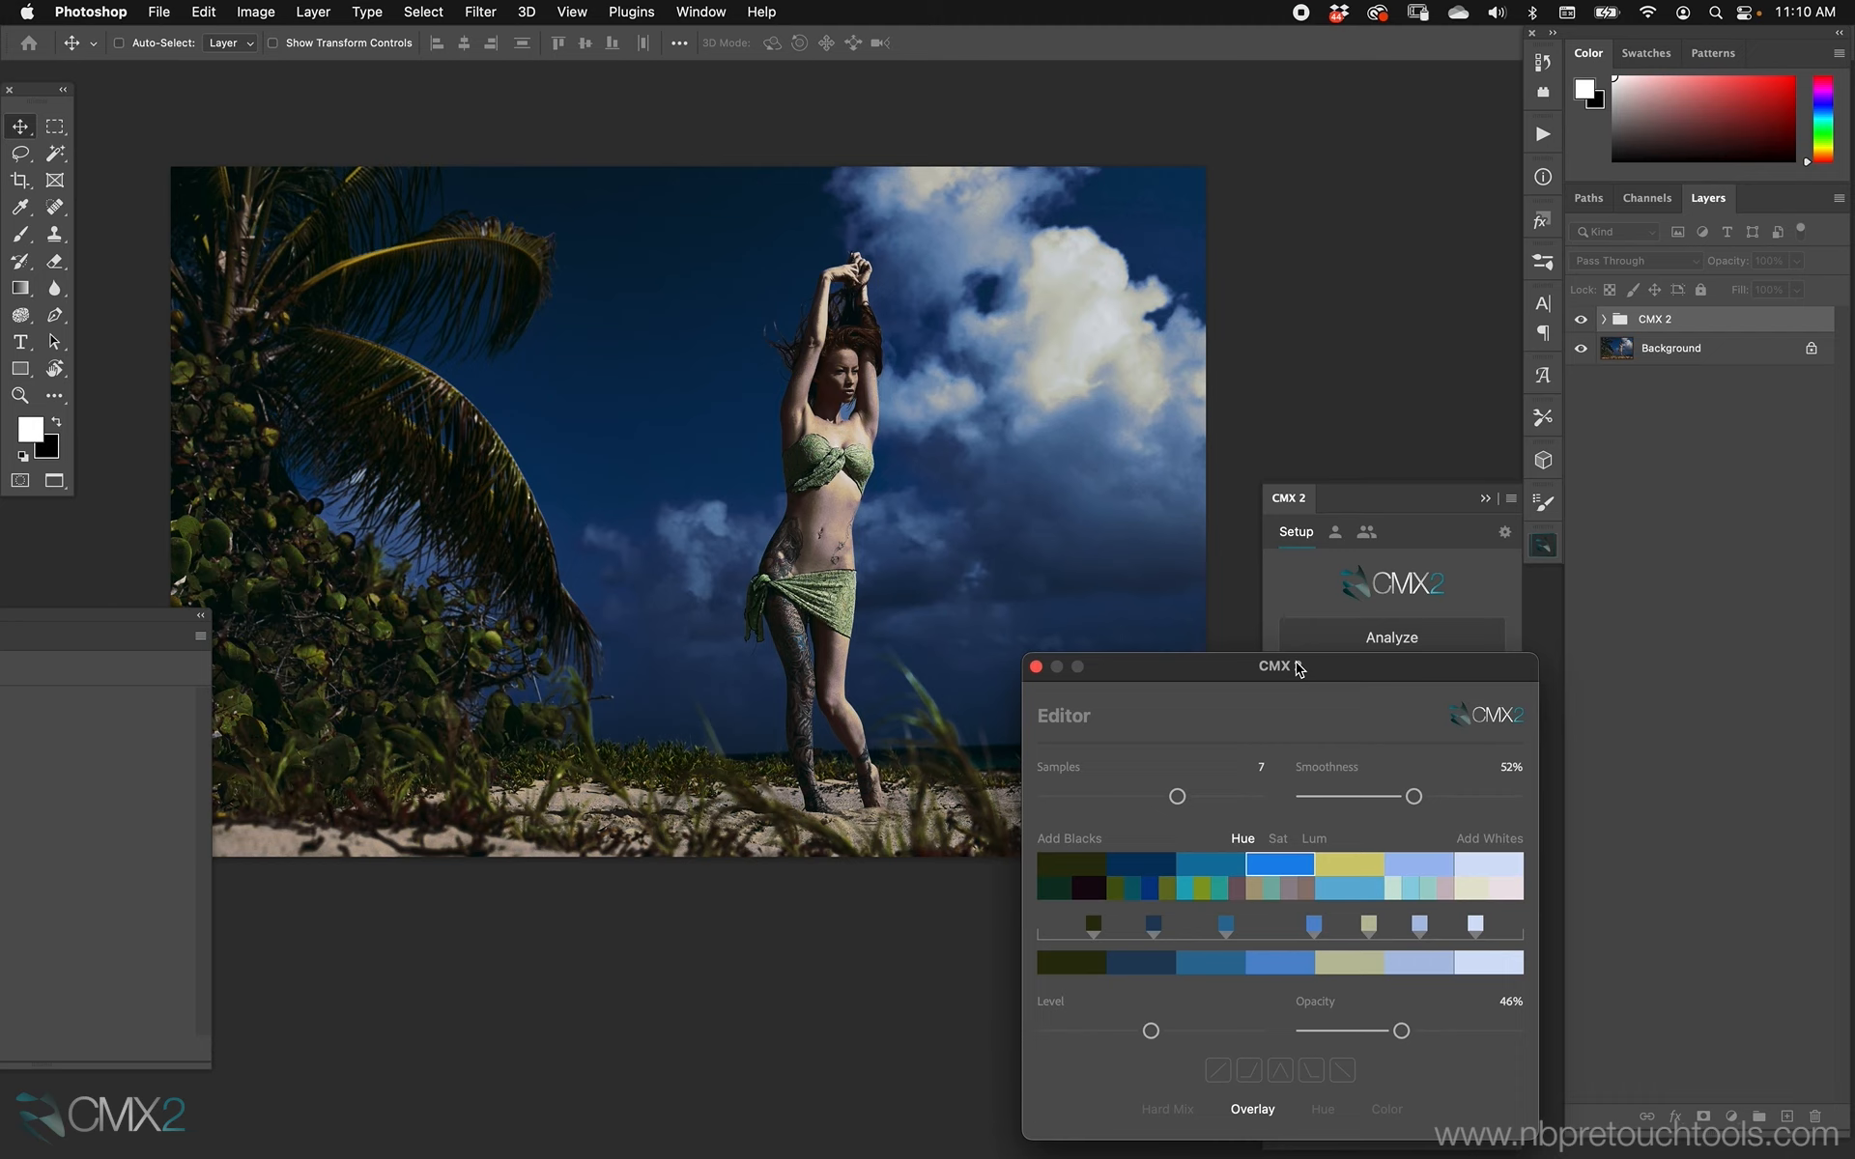
# Temporarily disable the third through sixth palette colors one at a time to compare their effect on the grade.
pyautogui.keyDown('super'); pyautogui.click(1219, 872); pyautogui.keyUp('super')
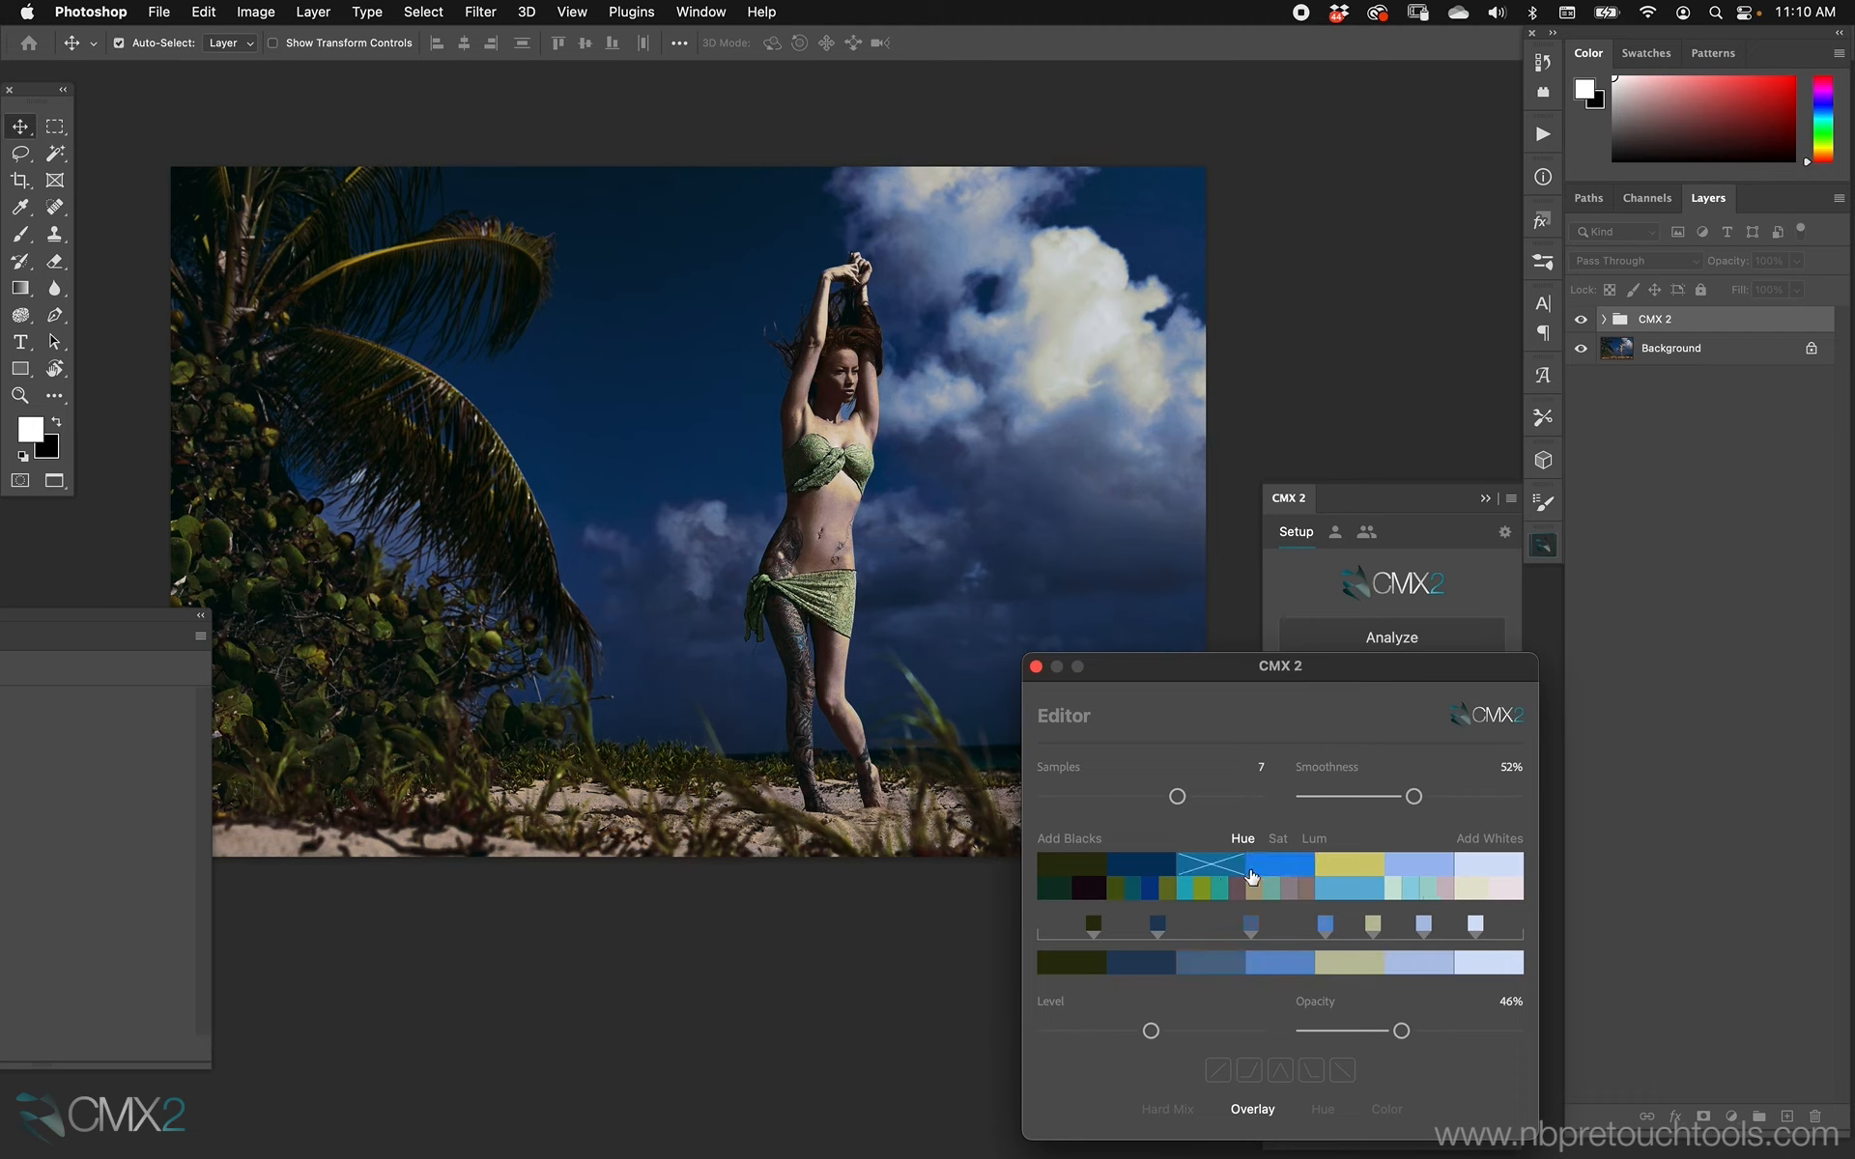
pyautogui.moveTo(1300, 671)
pyautogui.mouseDown()
pyautogui.moveTo(953, 648)
pyautogui.moveTo(1295, 685)
pyautogui.mouseUp()
pyautogui.keyDown('super'); pyautogui.click(1275, 880); pyautogui.keyUp('super')
pyautogui.keyDown('super'); pyautogui.click(1287, 879); pyautogui.keyUp('super')
pyautogui.keyDown('super'); pyautogui.click(1217, 881); pyautogui.keyUp('super')
pyautogui.click(1345, 898)
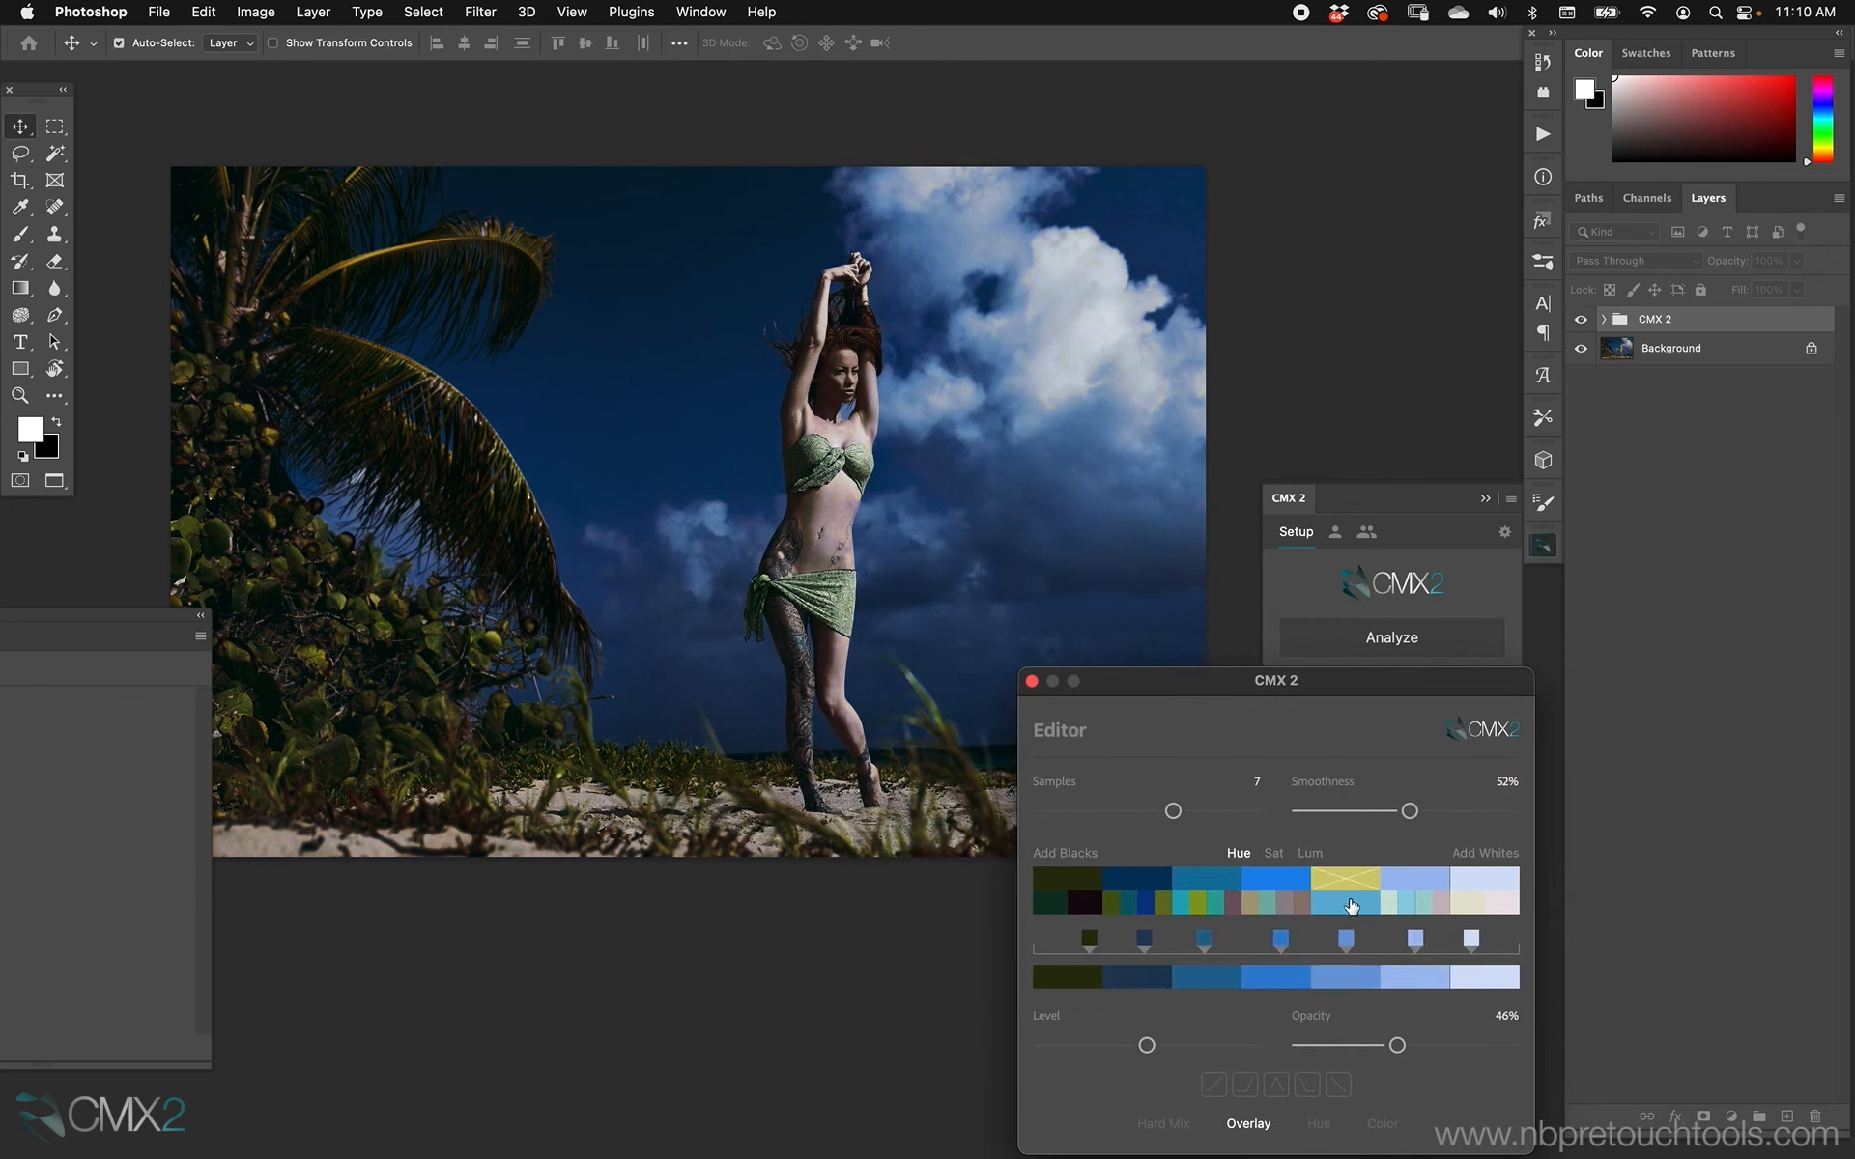
pyautogui.click(1354, 880)
pyautogui.keyDown('super'); pyautogui.click(1415, 881); pyautogui.keyUp('super')
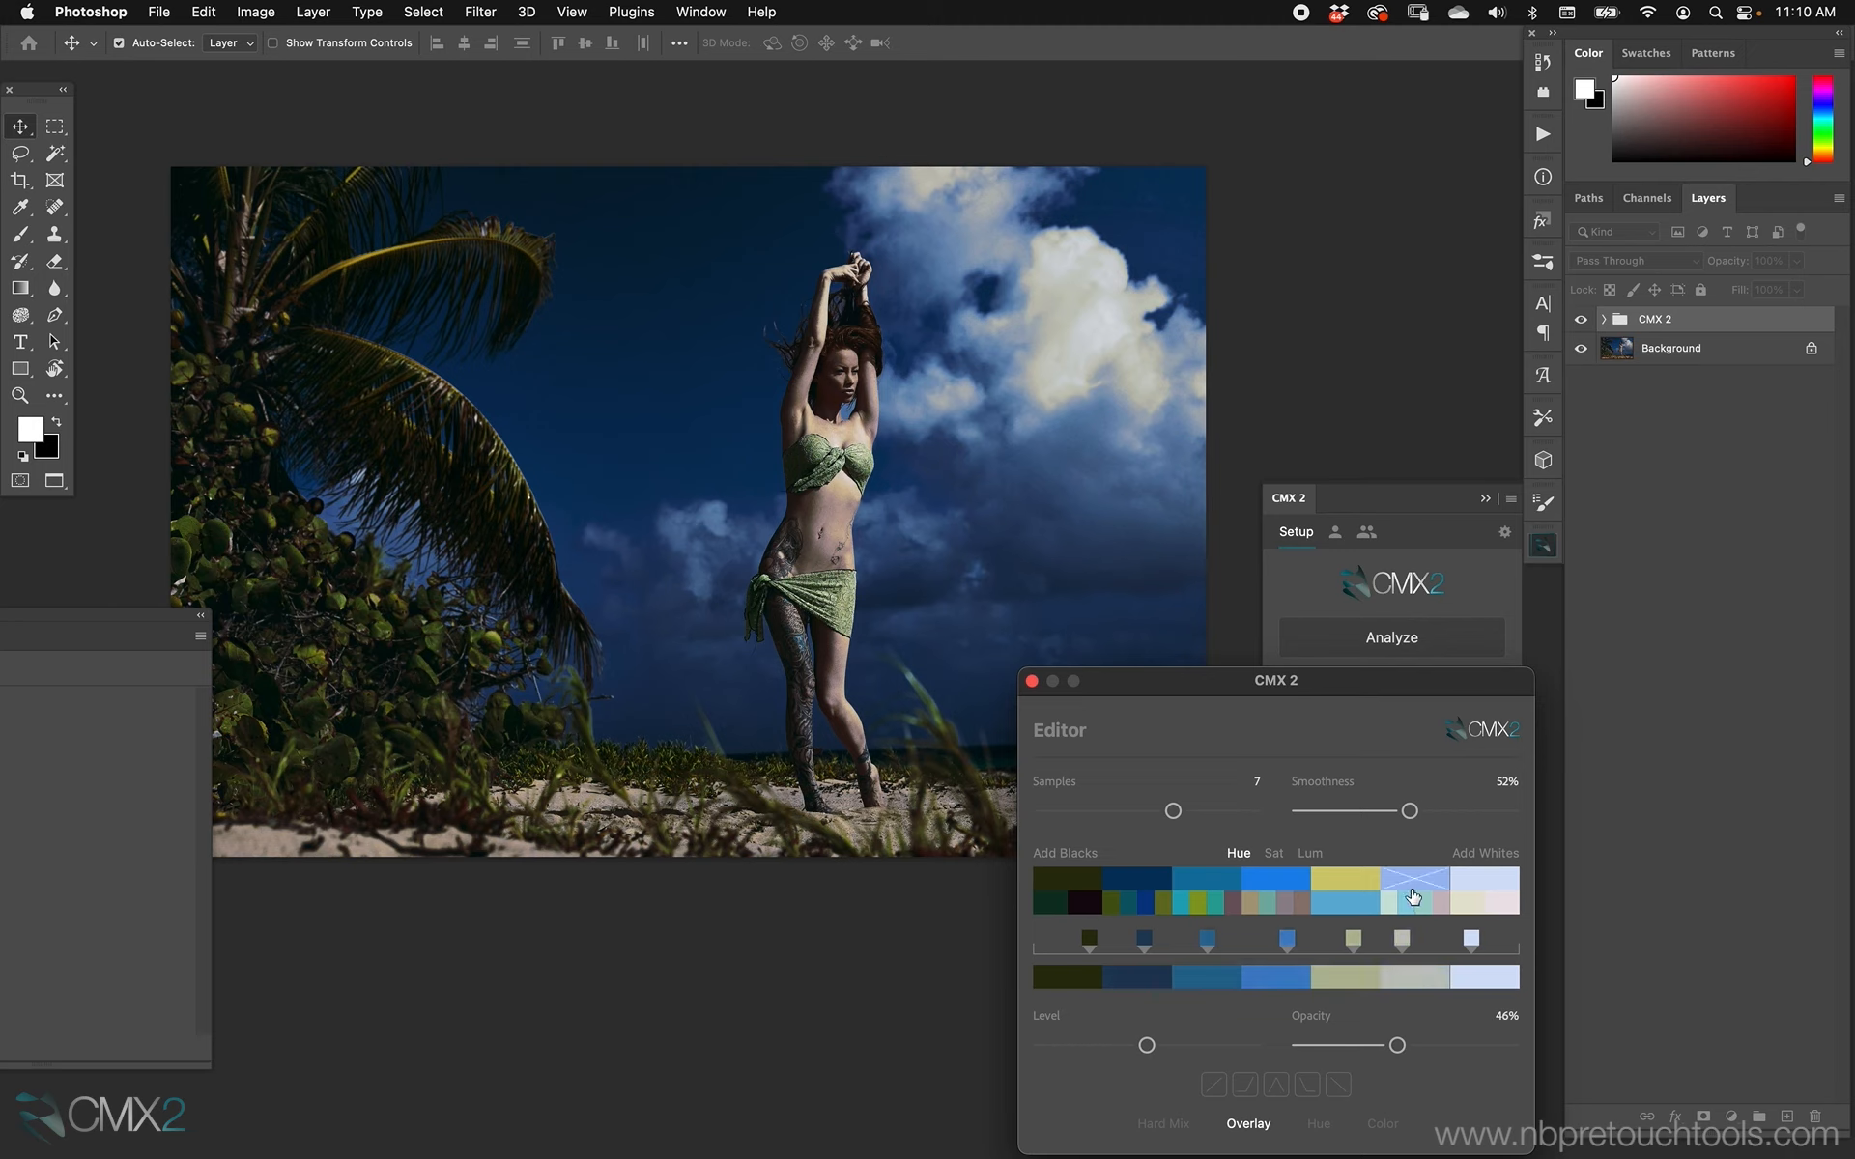
# Compare light blue and yellow as the fifth palette color, temporarily disabling the sixth and second colors, and keep light blue.
pyautogui.click(1362, 902)
pyautogui.keyDown('super'); pyautogui.click(1416, 883); pyautogui.keyUp('super')
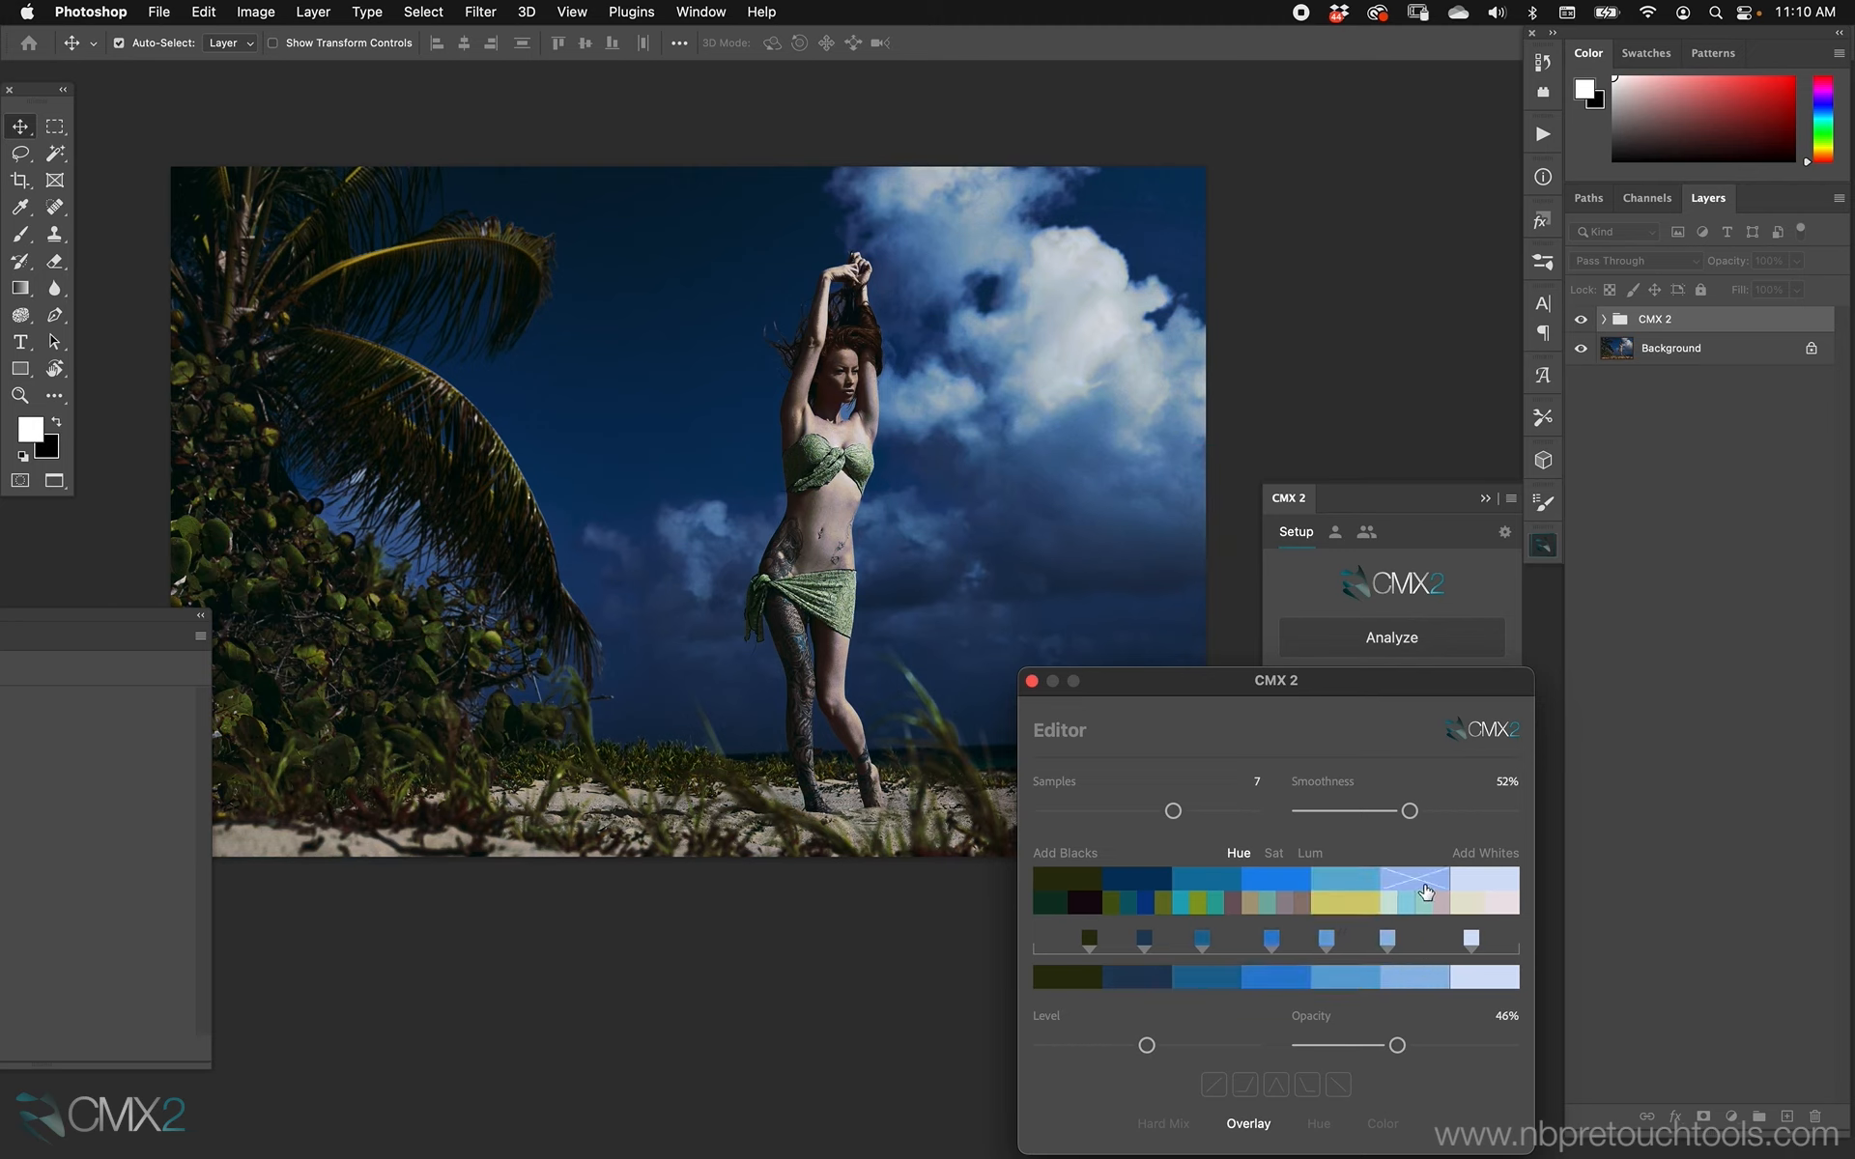
pyautogui.keyDown('super'); pyautogui.click(1424, 873); pyautogui.keyUp('super')
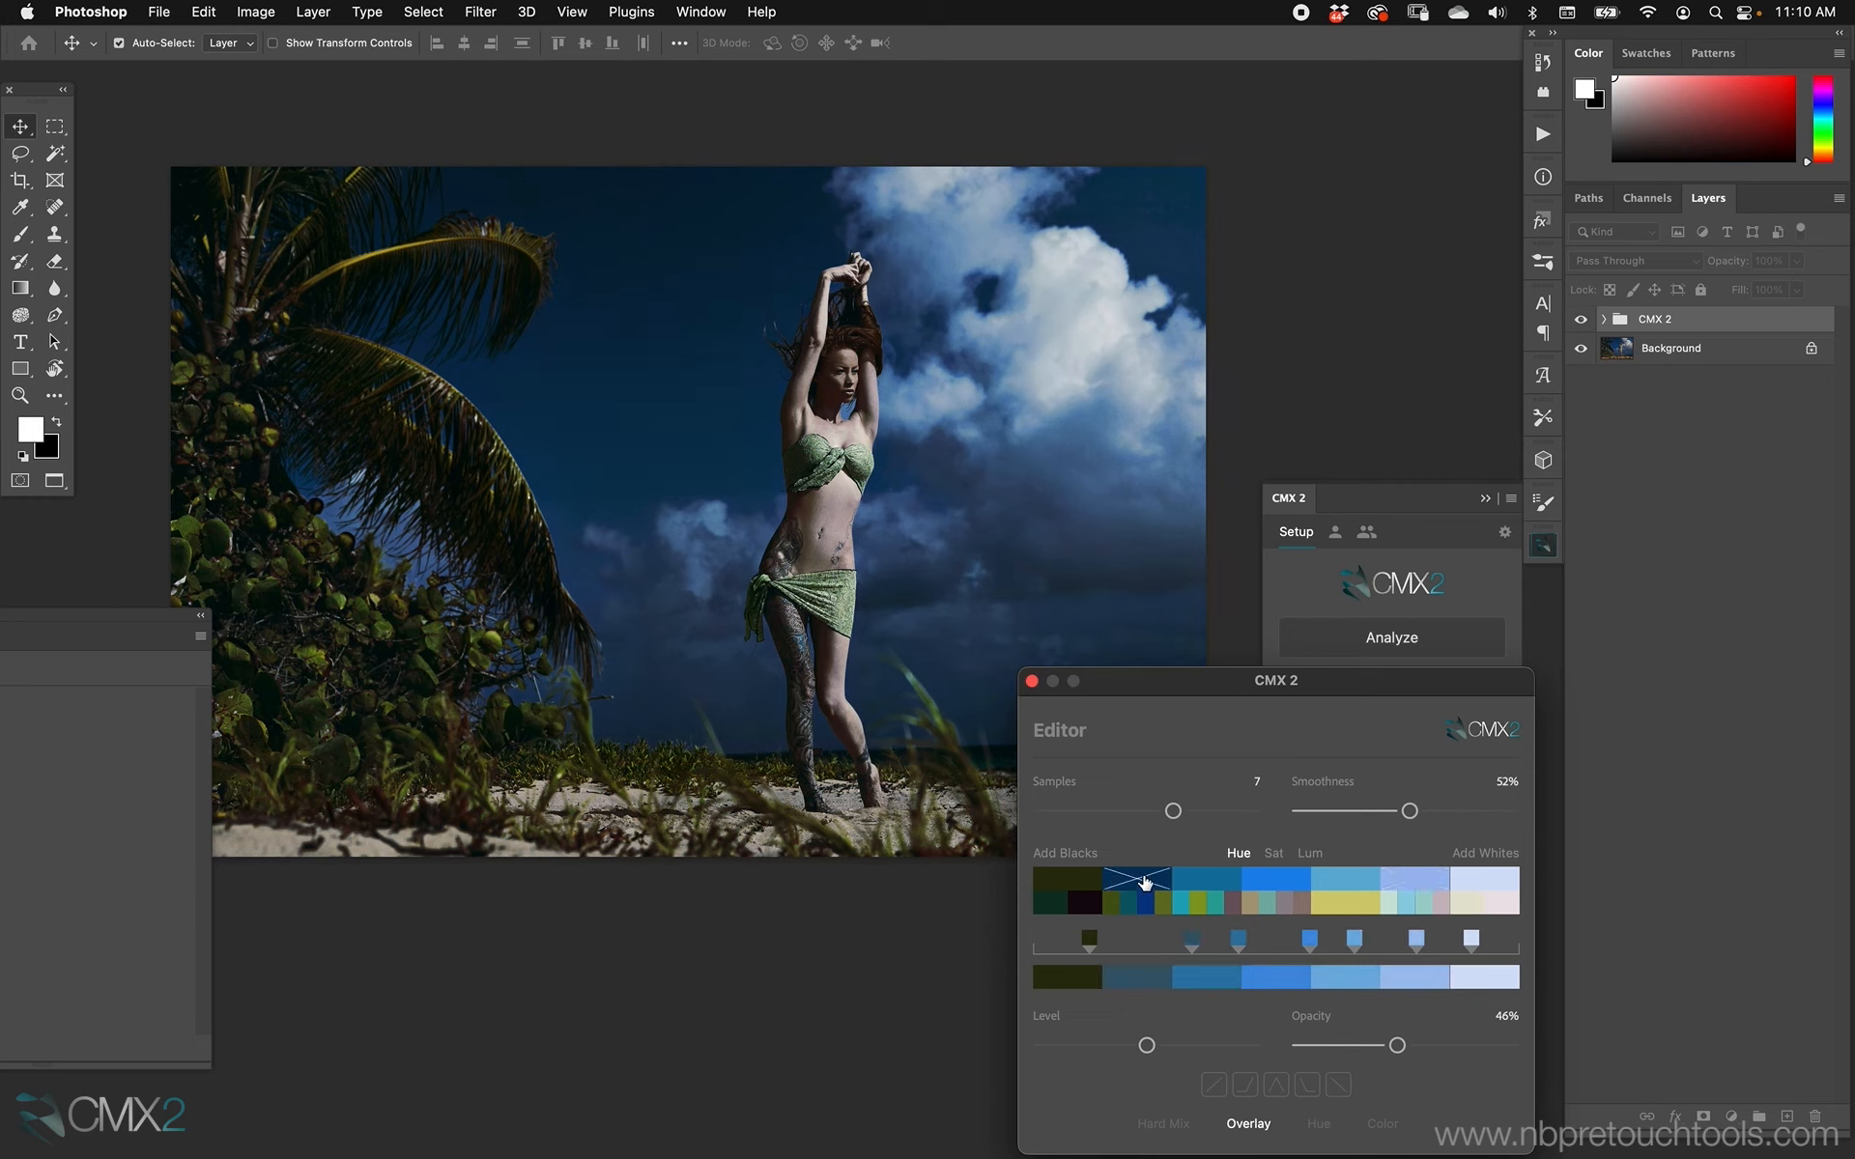
pyautogui.click(1361, 903)
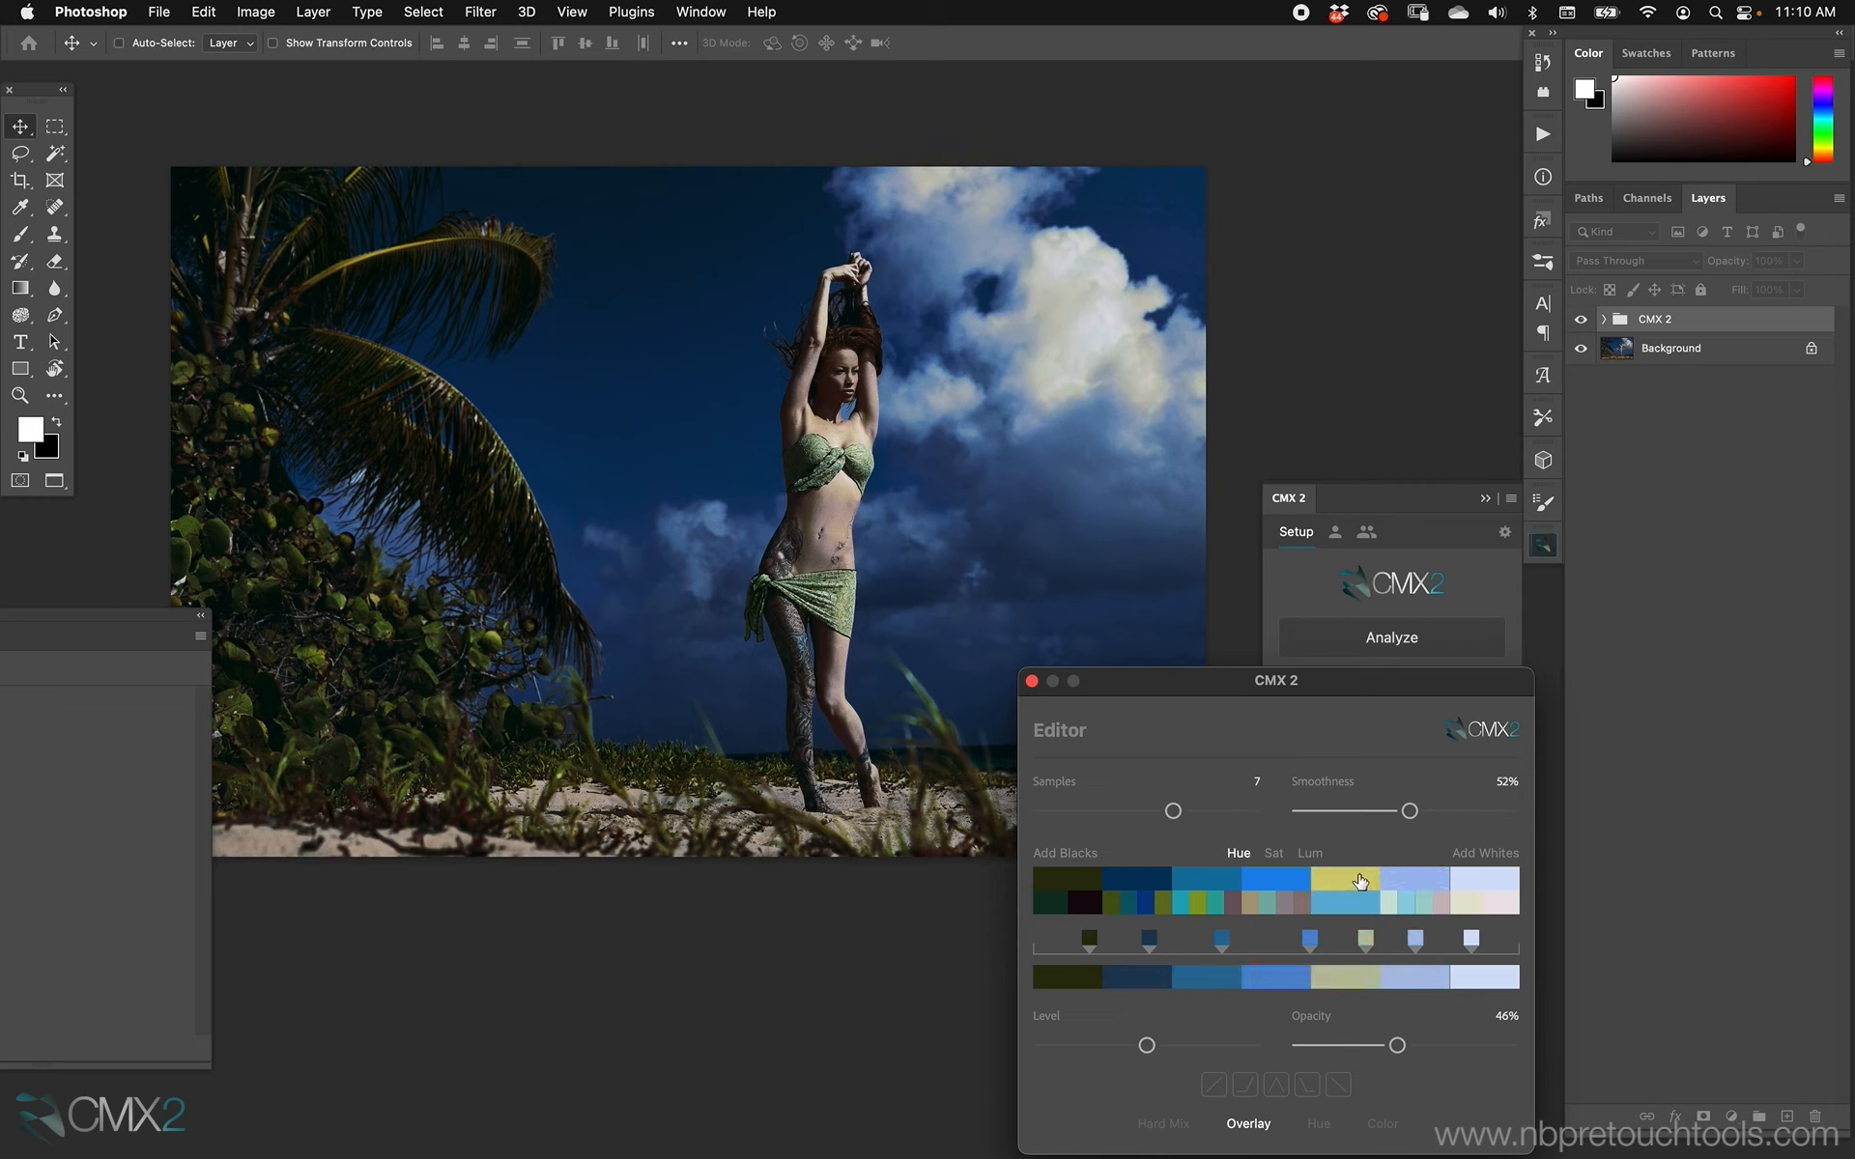
pyautogui.click(1357, 903)
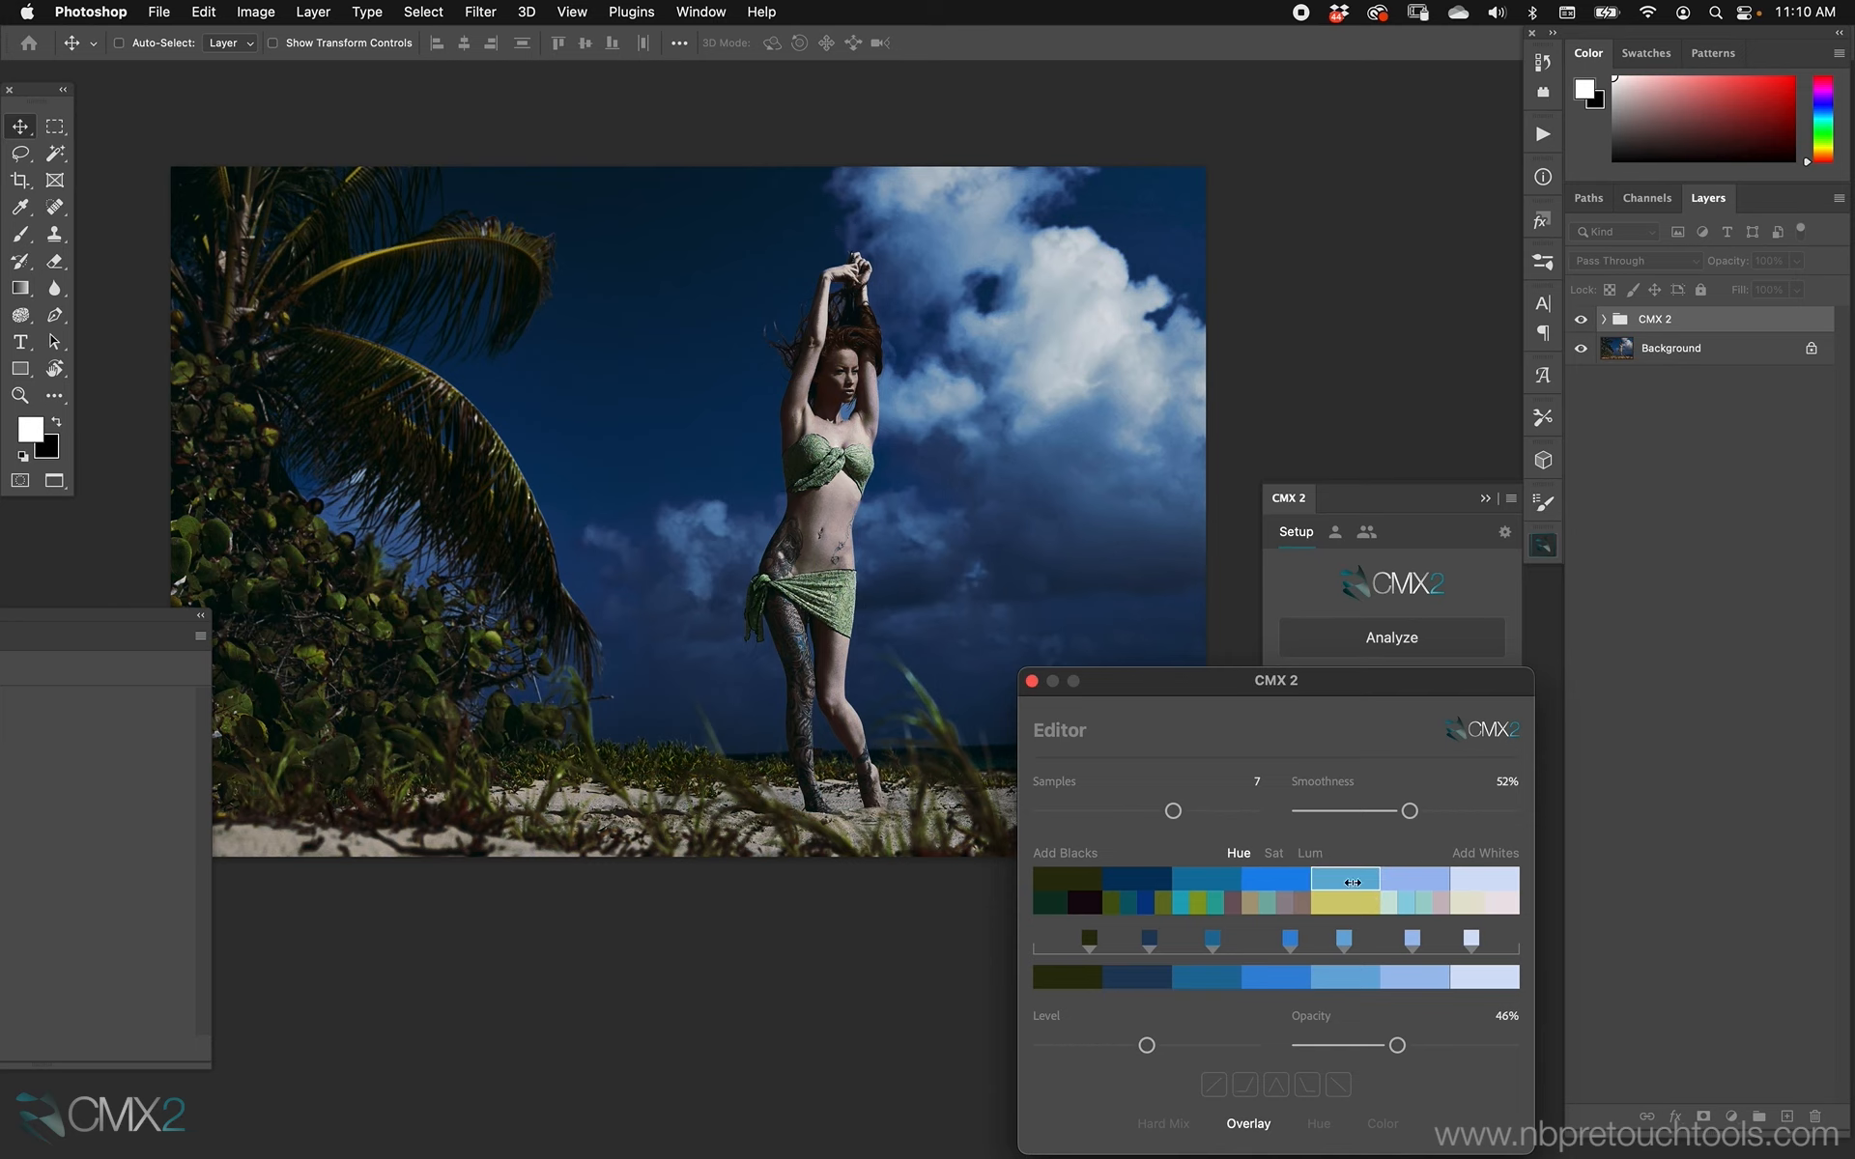
# Swap the palette's fifth color for its yellow alternative and set the smoothness to 62%.
pyautogui.click(1357, 906)
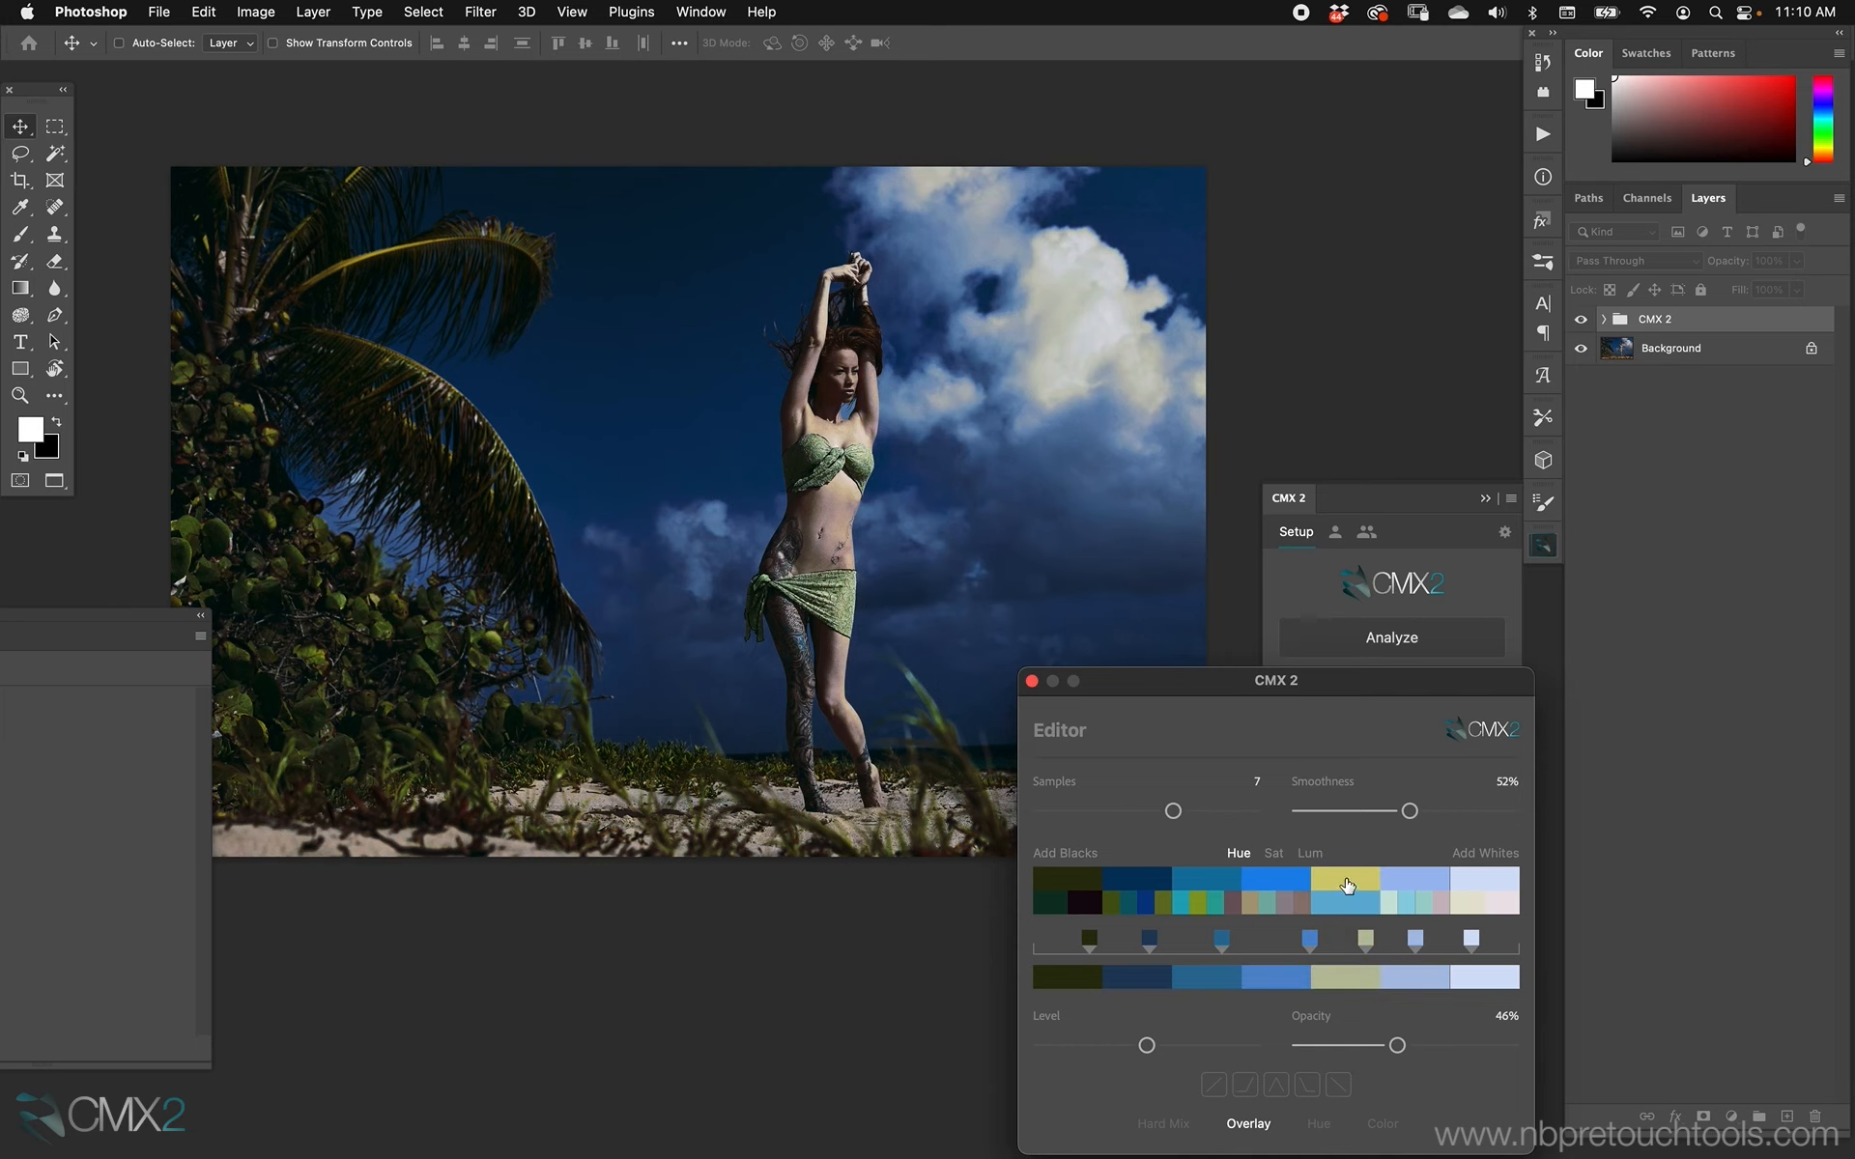
pyautogui.click(1347, 882)
pyautogui.moveTo(1428, 816)
pyautogui.mouseDown()
pyautogui.moveTo(1453, 816)
pyautogui.moveTo(1399, 815)
pyautogui.moveTo(1431, 811)
pyautogui.mouseUp()
# Try adjusting the second palette color's hue, saturation and luminosity, reducing its saturation.
pyautogui.click(1358, 883)
pyautogui.click(1155, 883)
pyautogui.moveTo(1299, 877)
pyautogui.mouseDown()
pyautogui.moveTo(1003, 899)
pyautogui.moveTo(1227, 883)
pyautogui.moveTo(1075, 882)
pyautogui.moveTo(1219, 877)
pyautogui.moveTo(1097, 901)
pyautogui.mouseUp()
pyautogui.click(1269, 853)
pyautogui.moveTo(1153, 882); pyautogui.dragTo(1032, 883)
pyautogui.click(1310, 854)
pyautogui.moveTo(1142, 882)
pyautogui.mouseDown()
pyautogui.moveTo(1181, 882)
pyautogui.moveTo(1120, 881)
pyautogui.moveTo(1145, 881)
pyautogui.mouseUp()
# Try shifting the yellow fifth palette color's hue toward green and darkening the second color.
pyautogui.click(1343, 884)
pyautogui.click(1239, 856)
pyautogui.moveTo(1322, 889)
pyautogui.mouseDown()
pyautogui.moveTo(1290, 909)
pyautogui.moveTo(1424, 906)
pyautogui.moveTo(1305, 891)
pyautogui.mouseUp()
pyautogui.click(1273, 853)
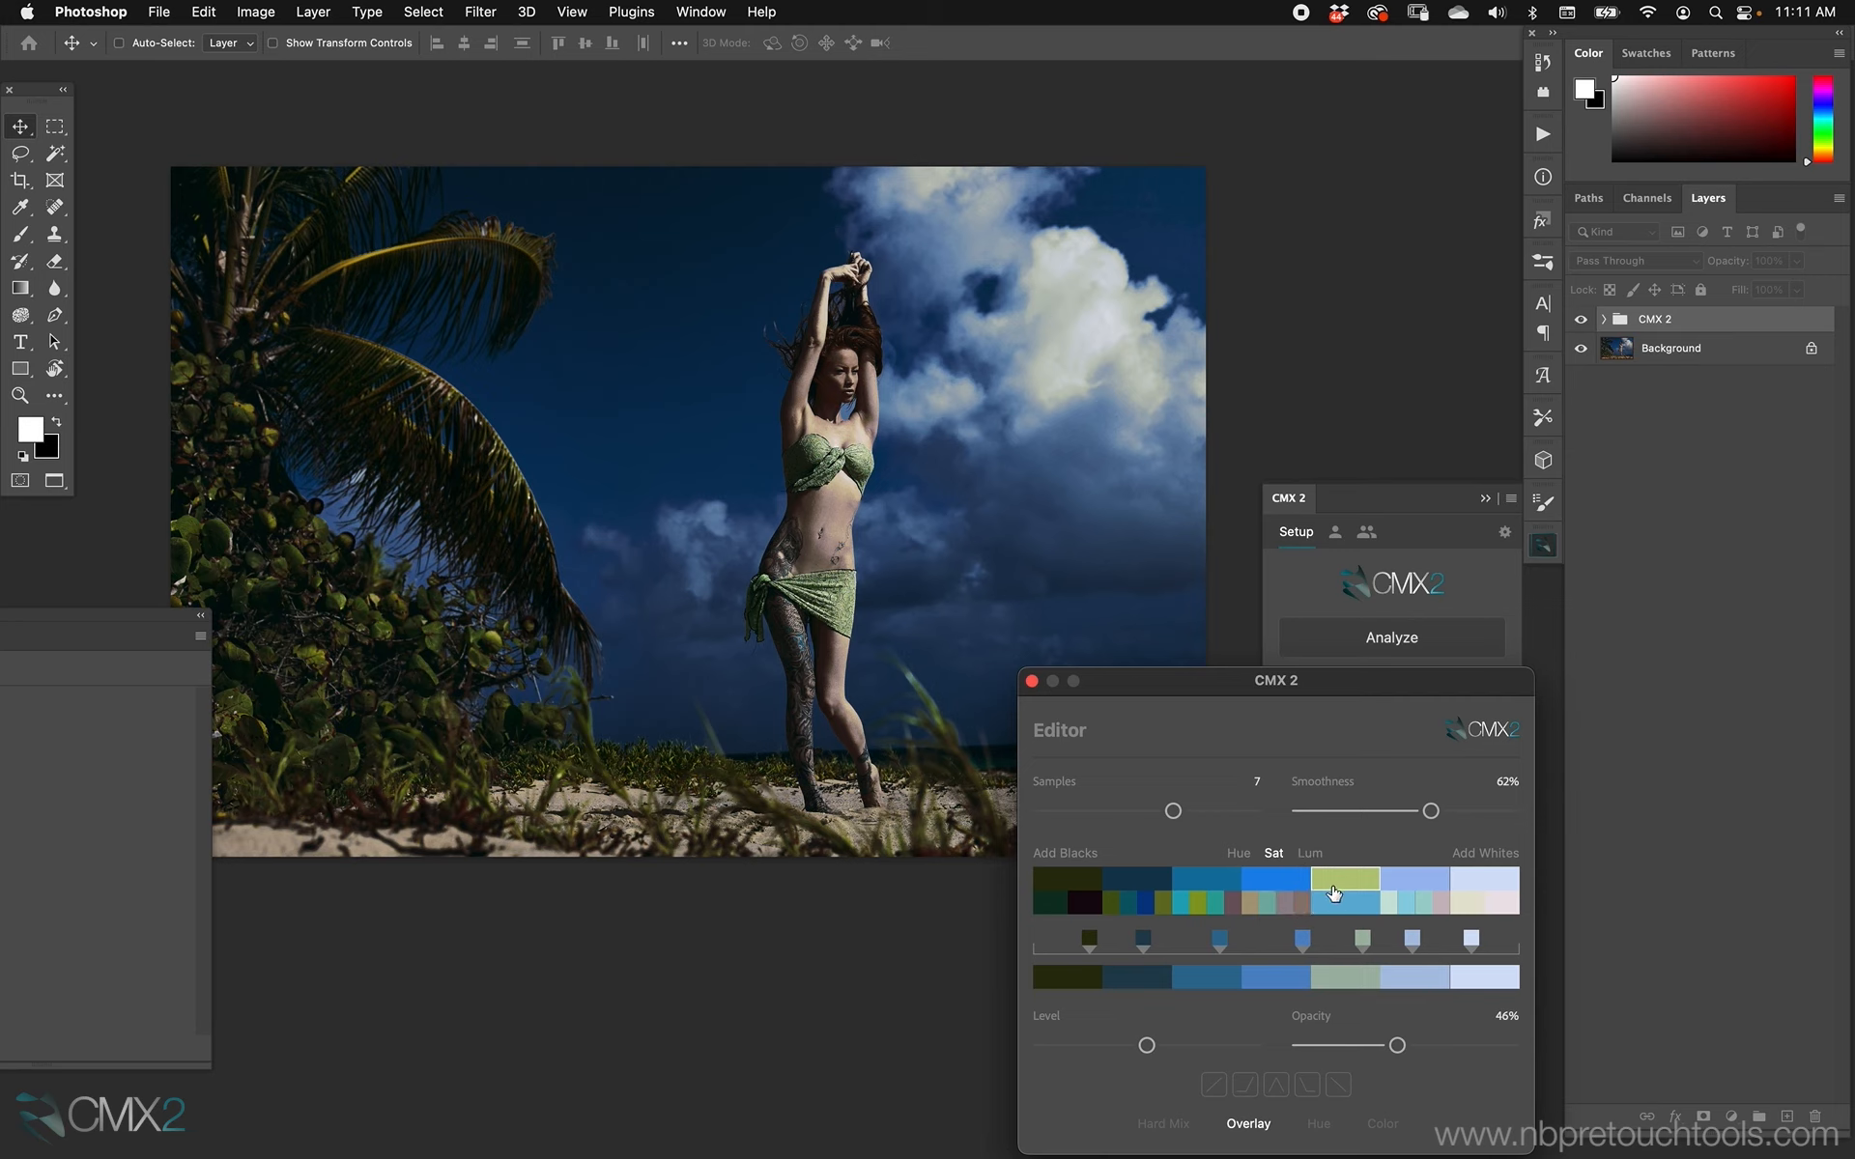
pyautogui.click(1309, 853)
pyautogui.moveTo(1141, 881)
pyautogui.mouseDown()
pyautogui.moveTo(1158, 882)
pyautogui.moveTo(1082, 885)
pyautogui.moveTo(1099, 888)
pyautogui.mouseUp()
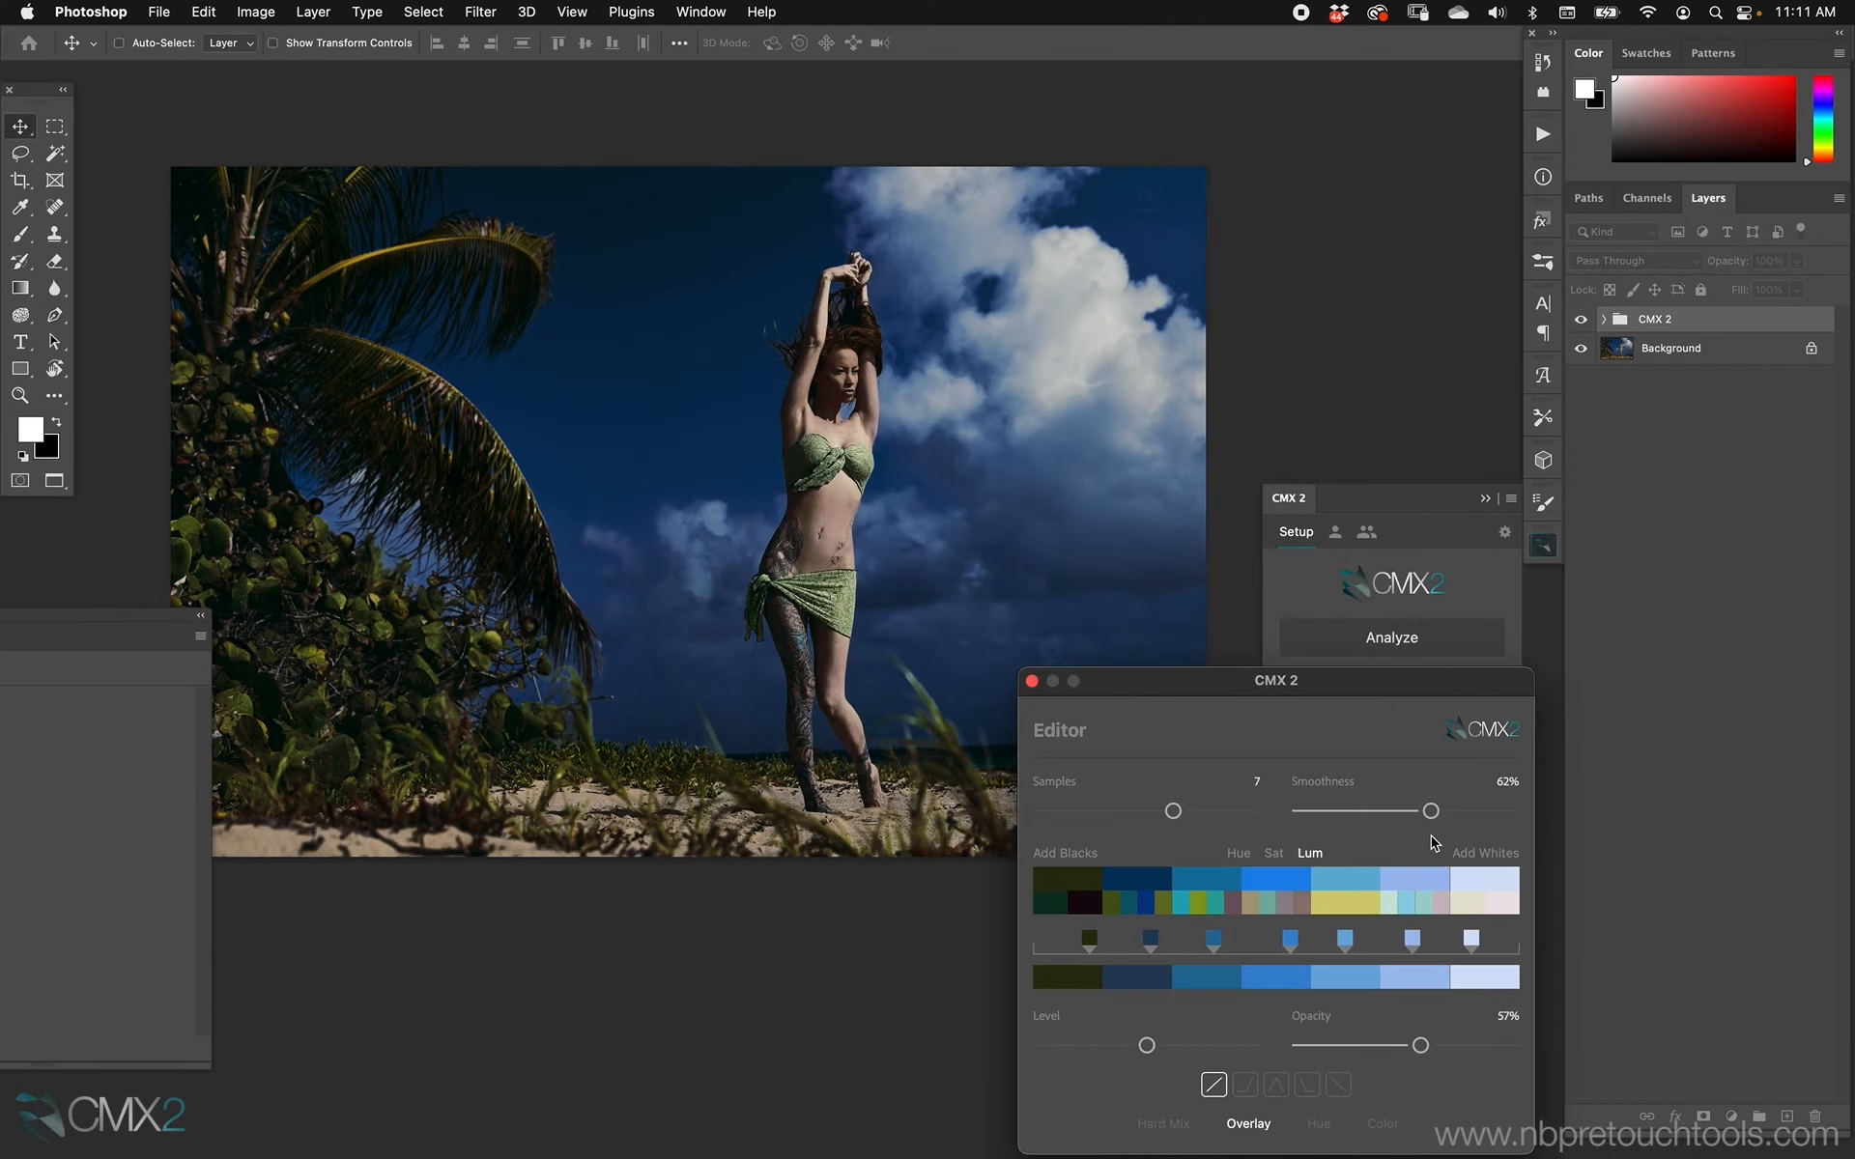
# Set the opacity to 50%, swap the fifth palette color to yellow and shift its hue slightly toward orange.
pyautogui.moveTo(1420, 1044); pyautogui.dragTo(1405, 1044)
pyautogui.click(1350, 908)
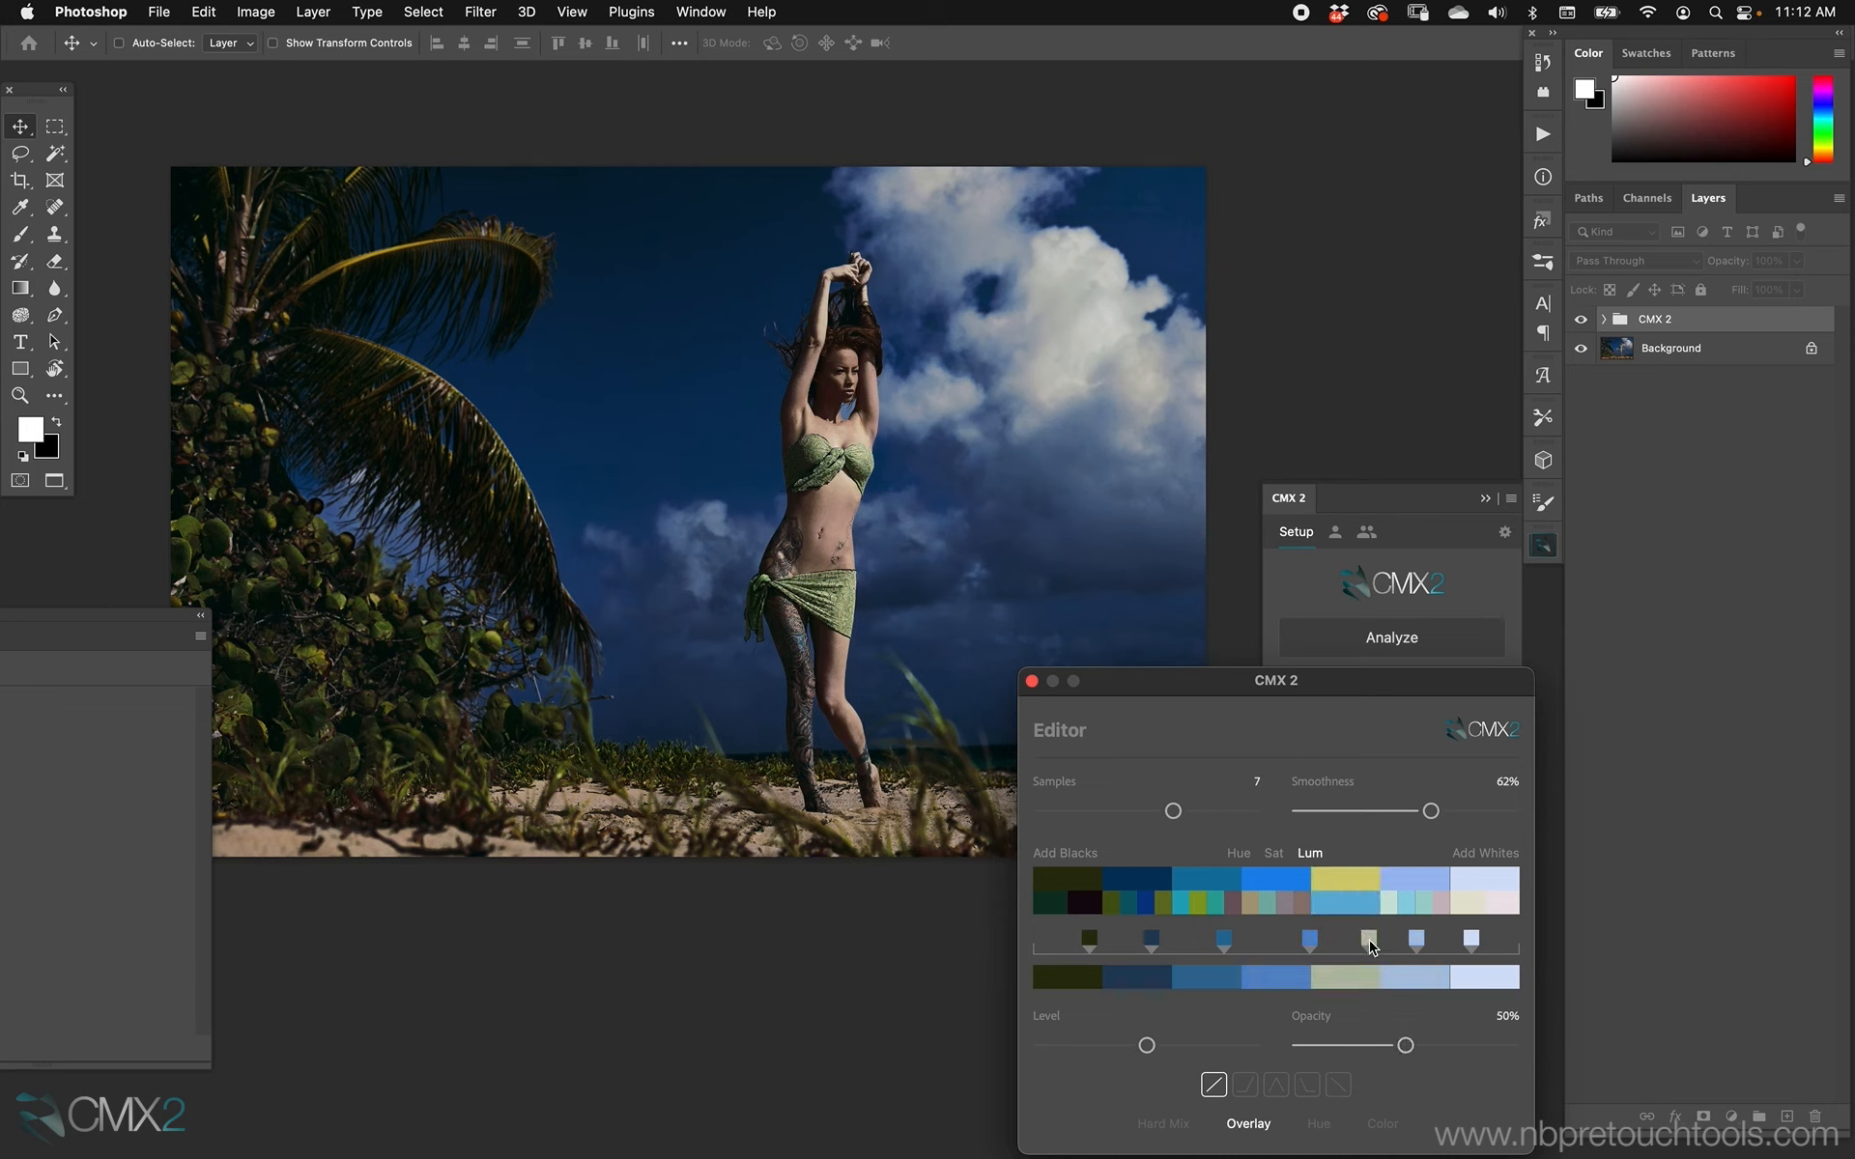
pyautogui.click(1274, 854)
pyautogui.click(1240, 855)
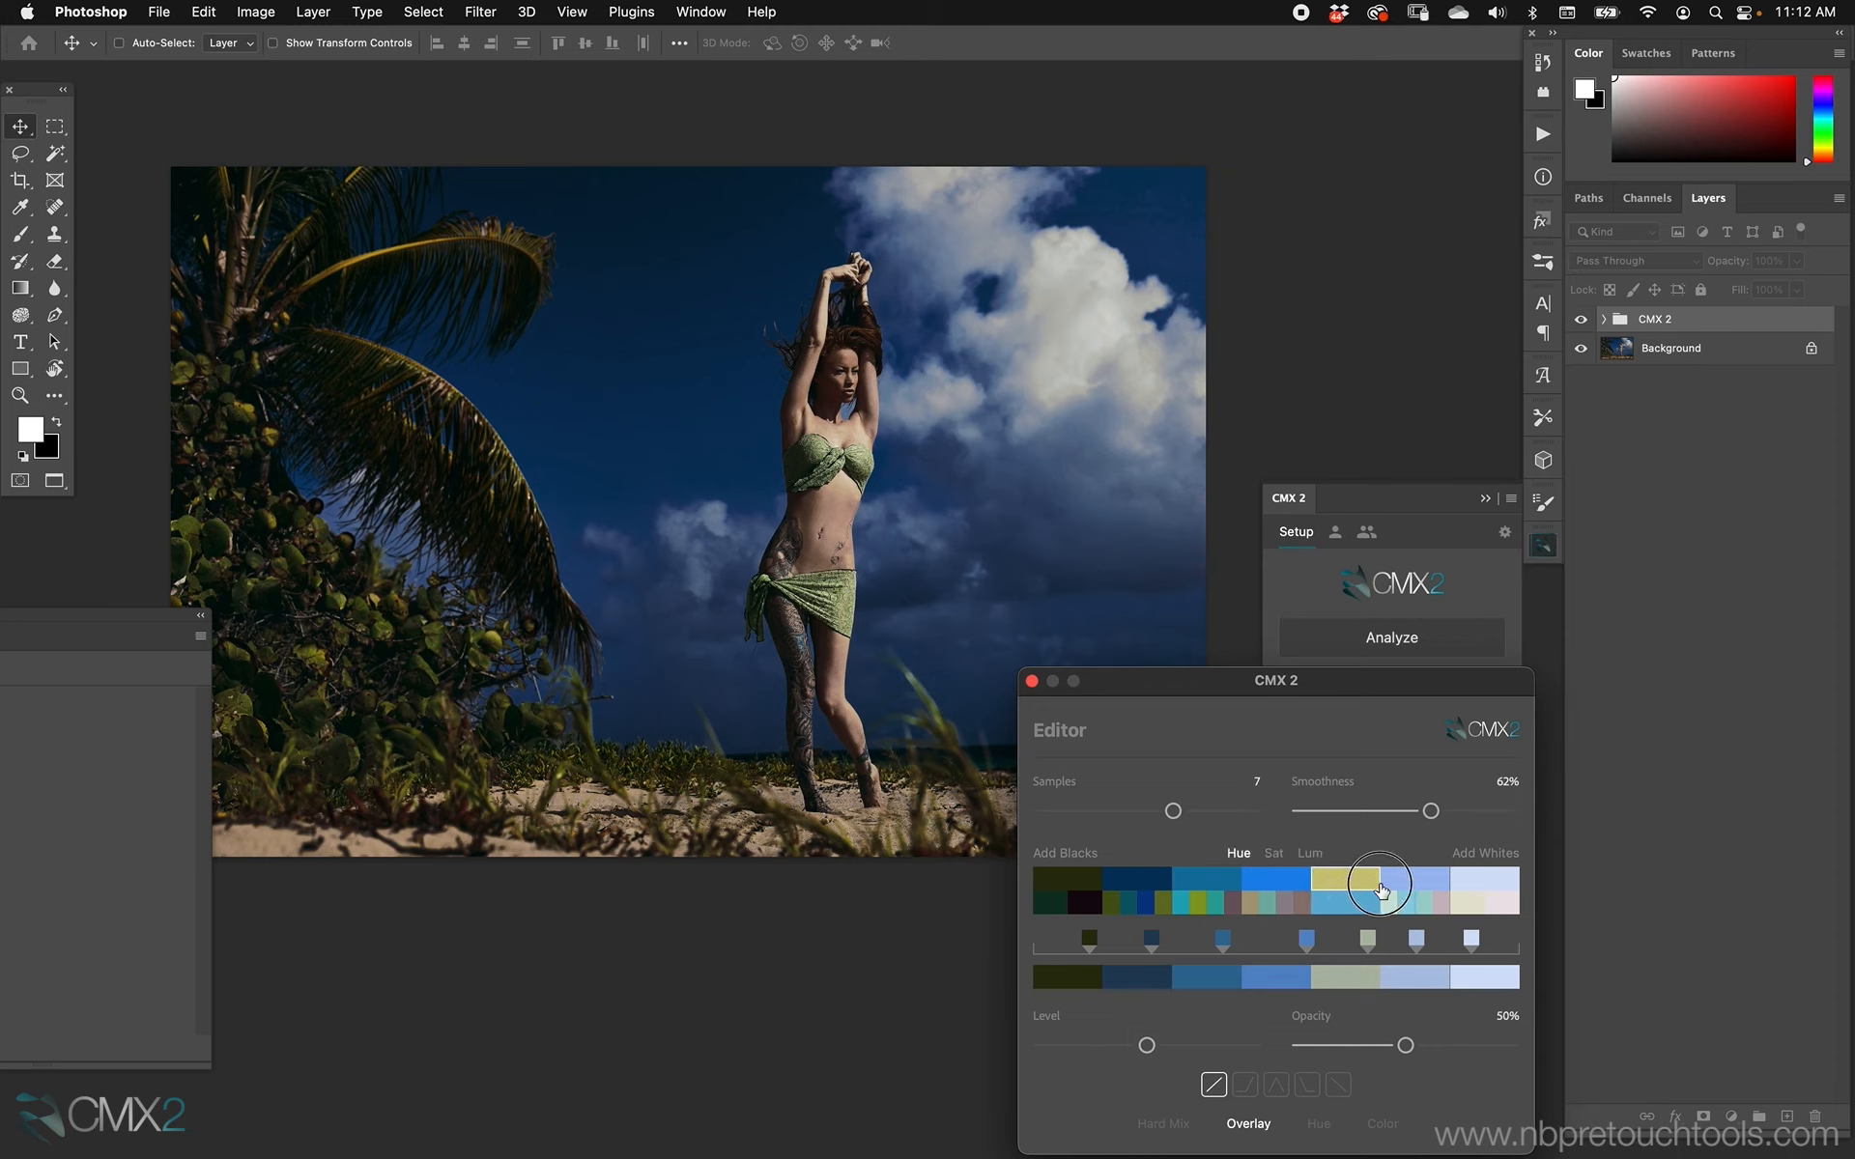
pyautogui.moveTo(1367, 886); pyautogui.dragTo(1342, 886)
pyautogui.moveTo(1359, 877); pyautogui.dragTo(1348, 880)
# Preview the yellow fifth color in isolation, set the grade's opacity to 48% and close the Editor.
pyautogui.click(1345, 881)
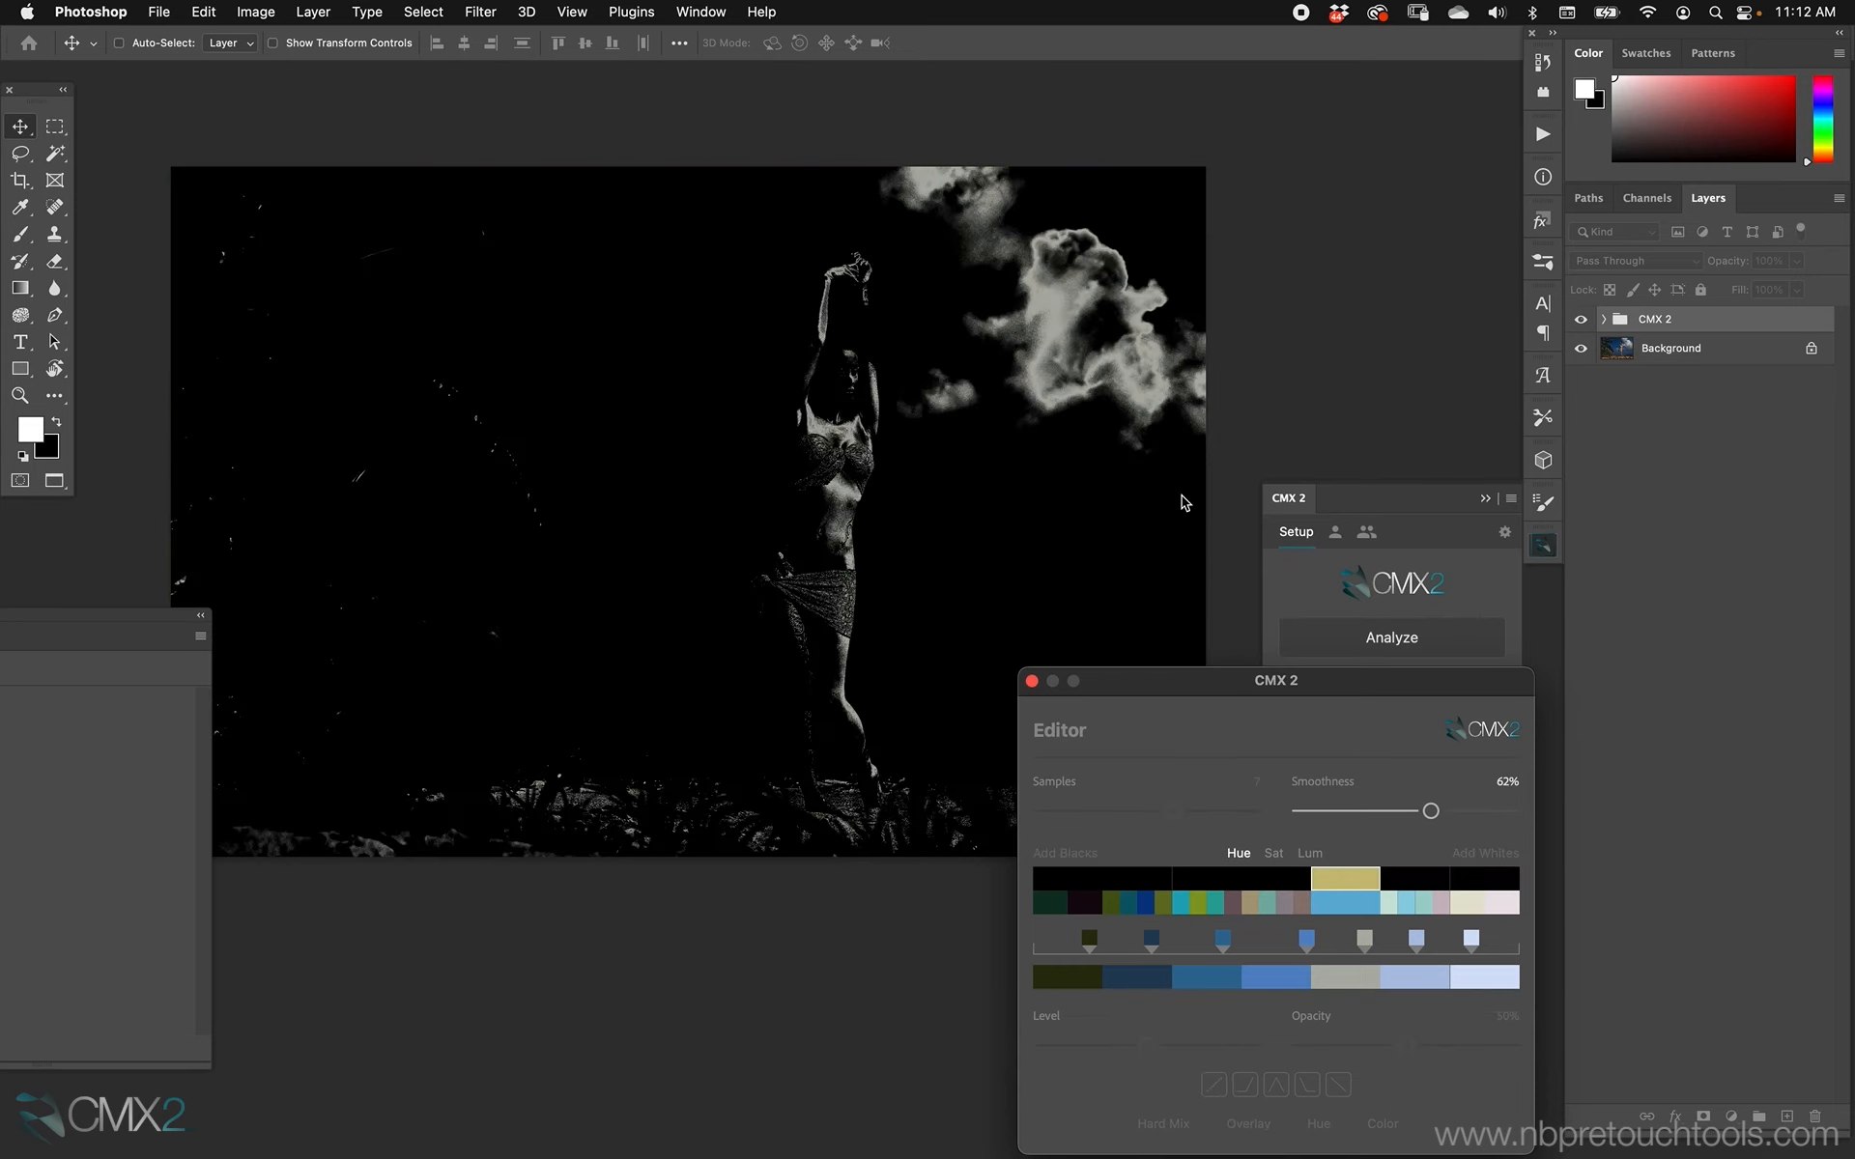
pyautogui.click(1338, 877)
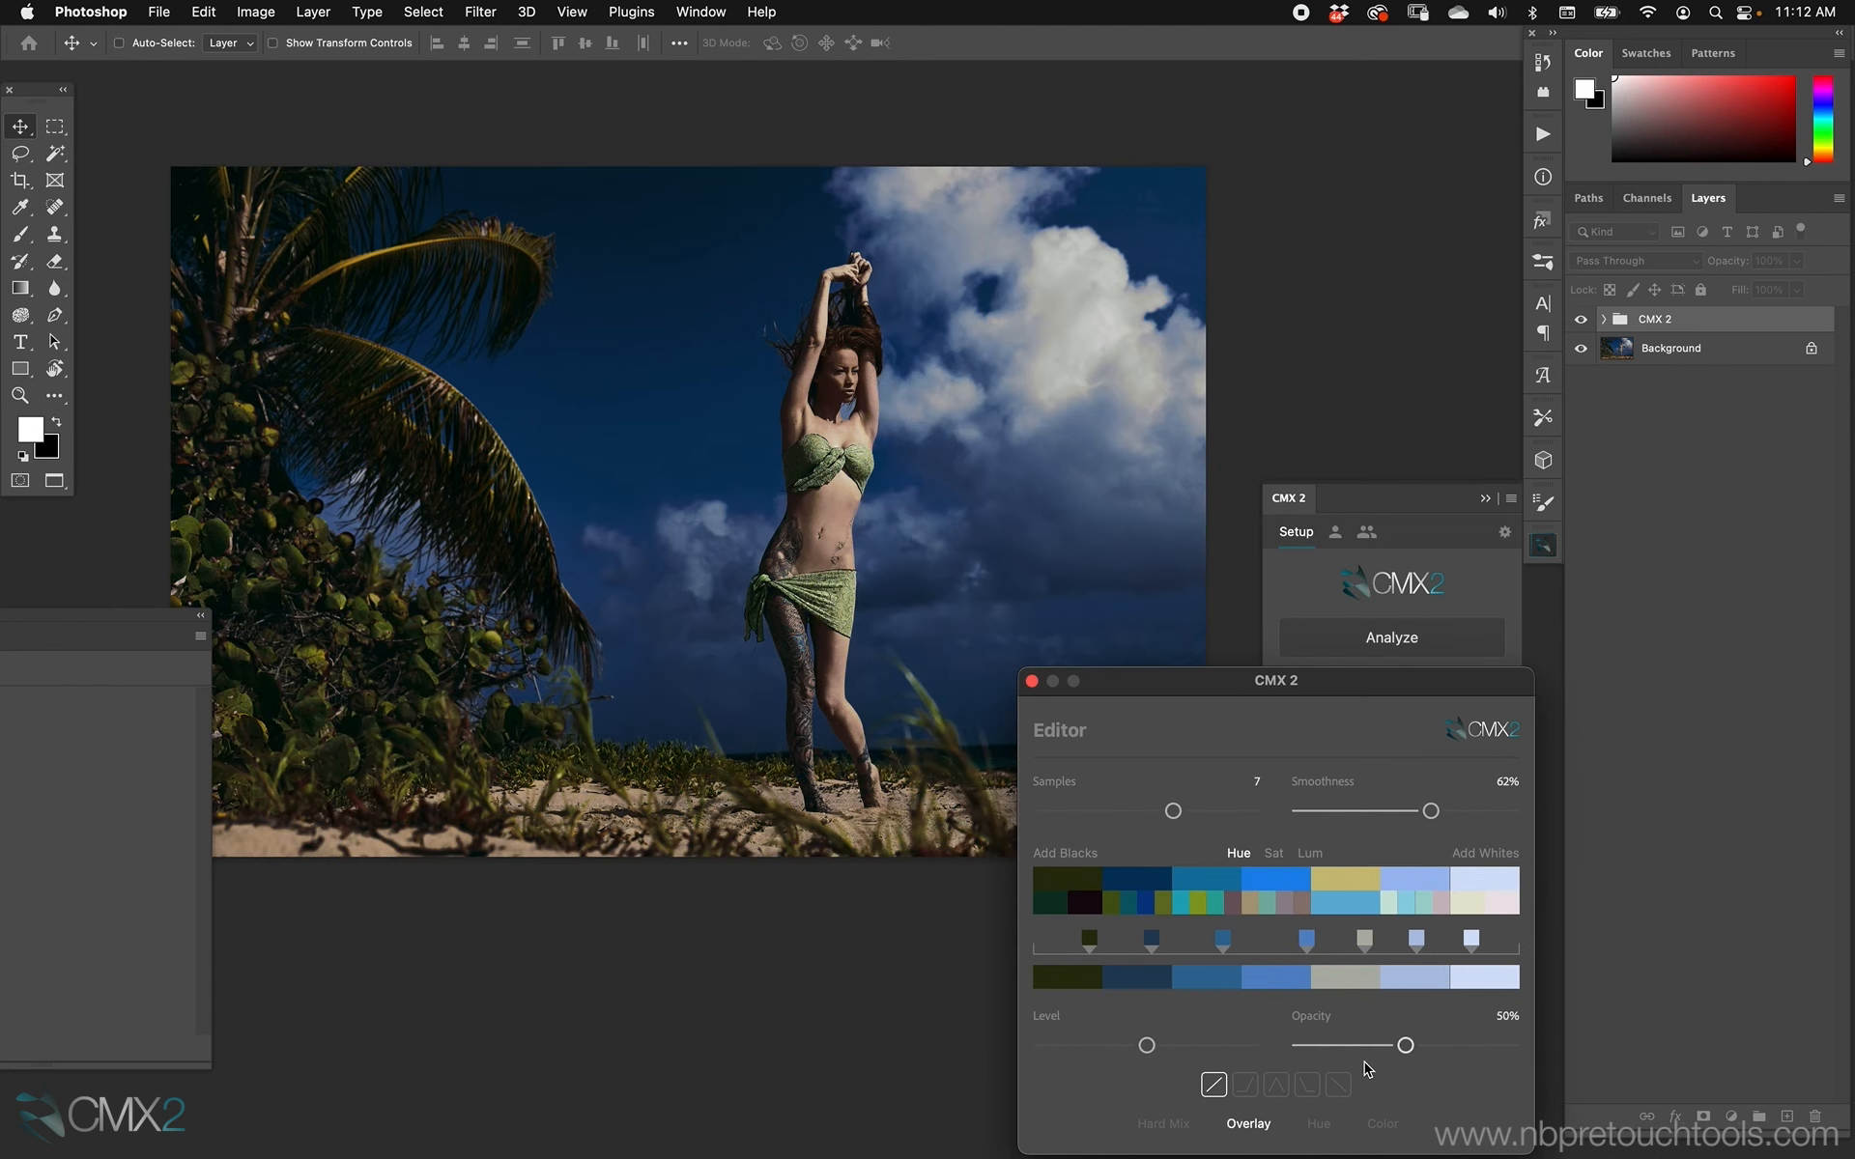
pyautogui.moveTo(1406, 1047); pyautogui.dragTo(1401, 1046)
pyautogui.click(1031, 681)
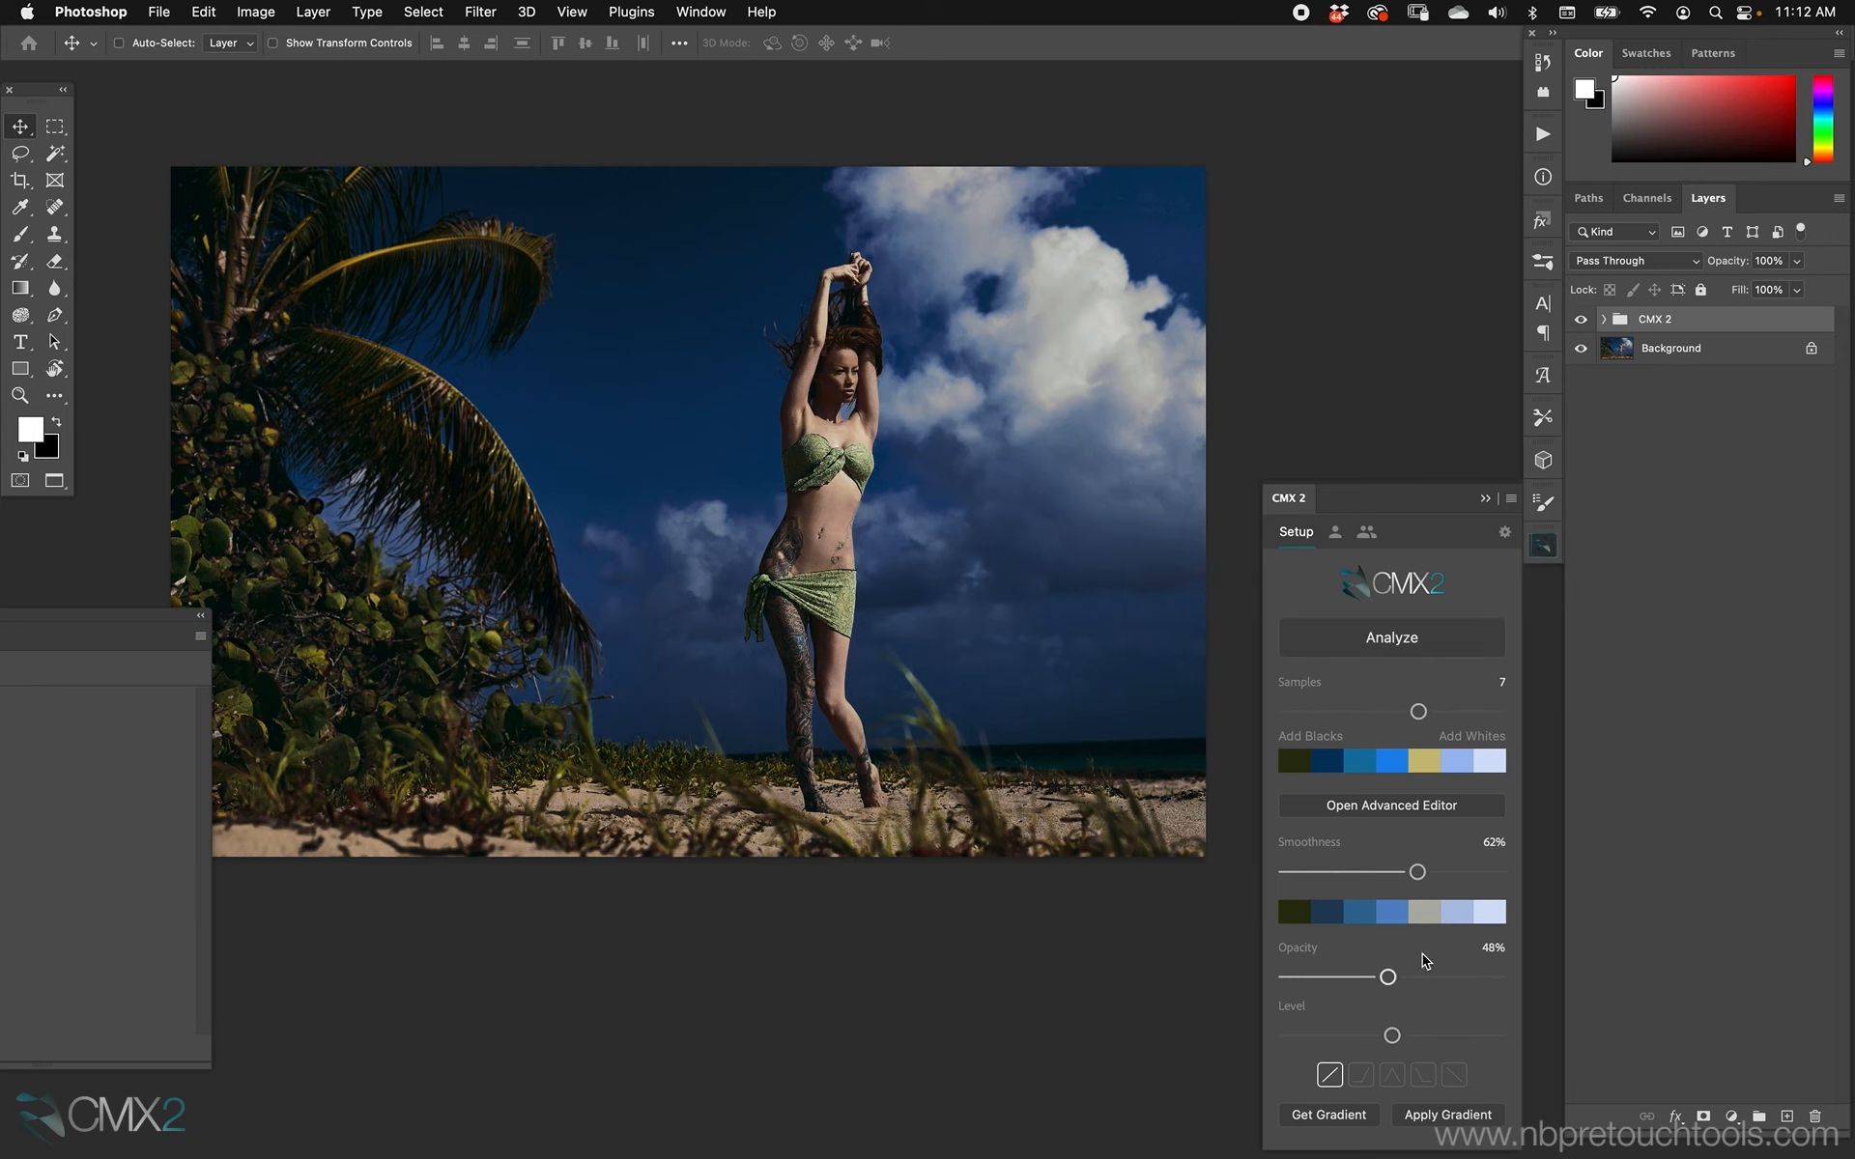
# Briefly reopen the Editor, view the graded portrait full screen, and return to the standard view with floating documents.
pyautogui.click(1385, 809)
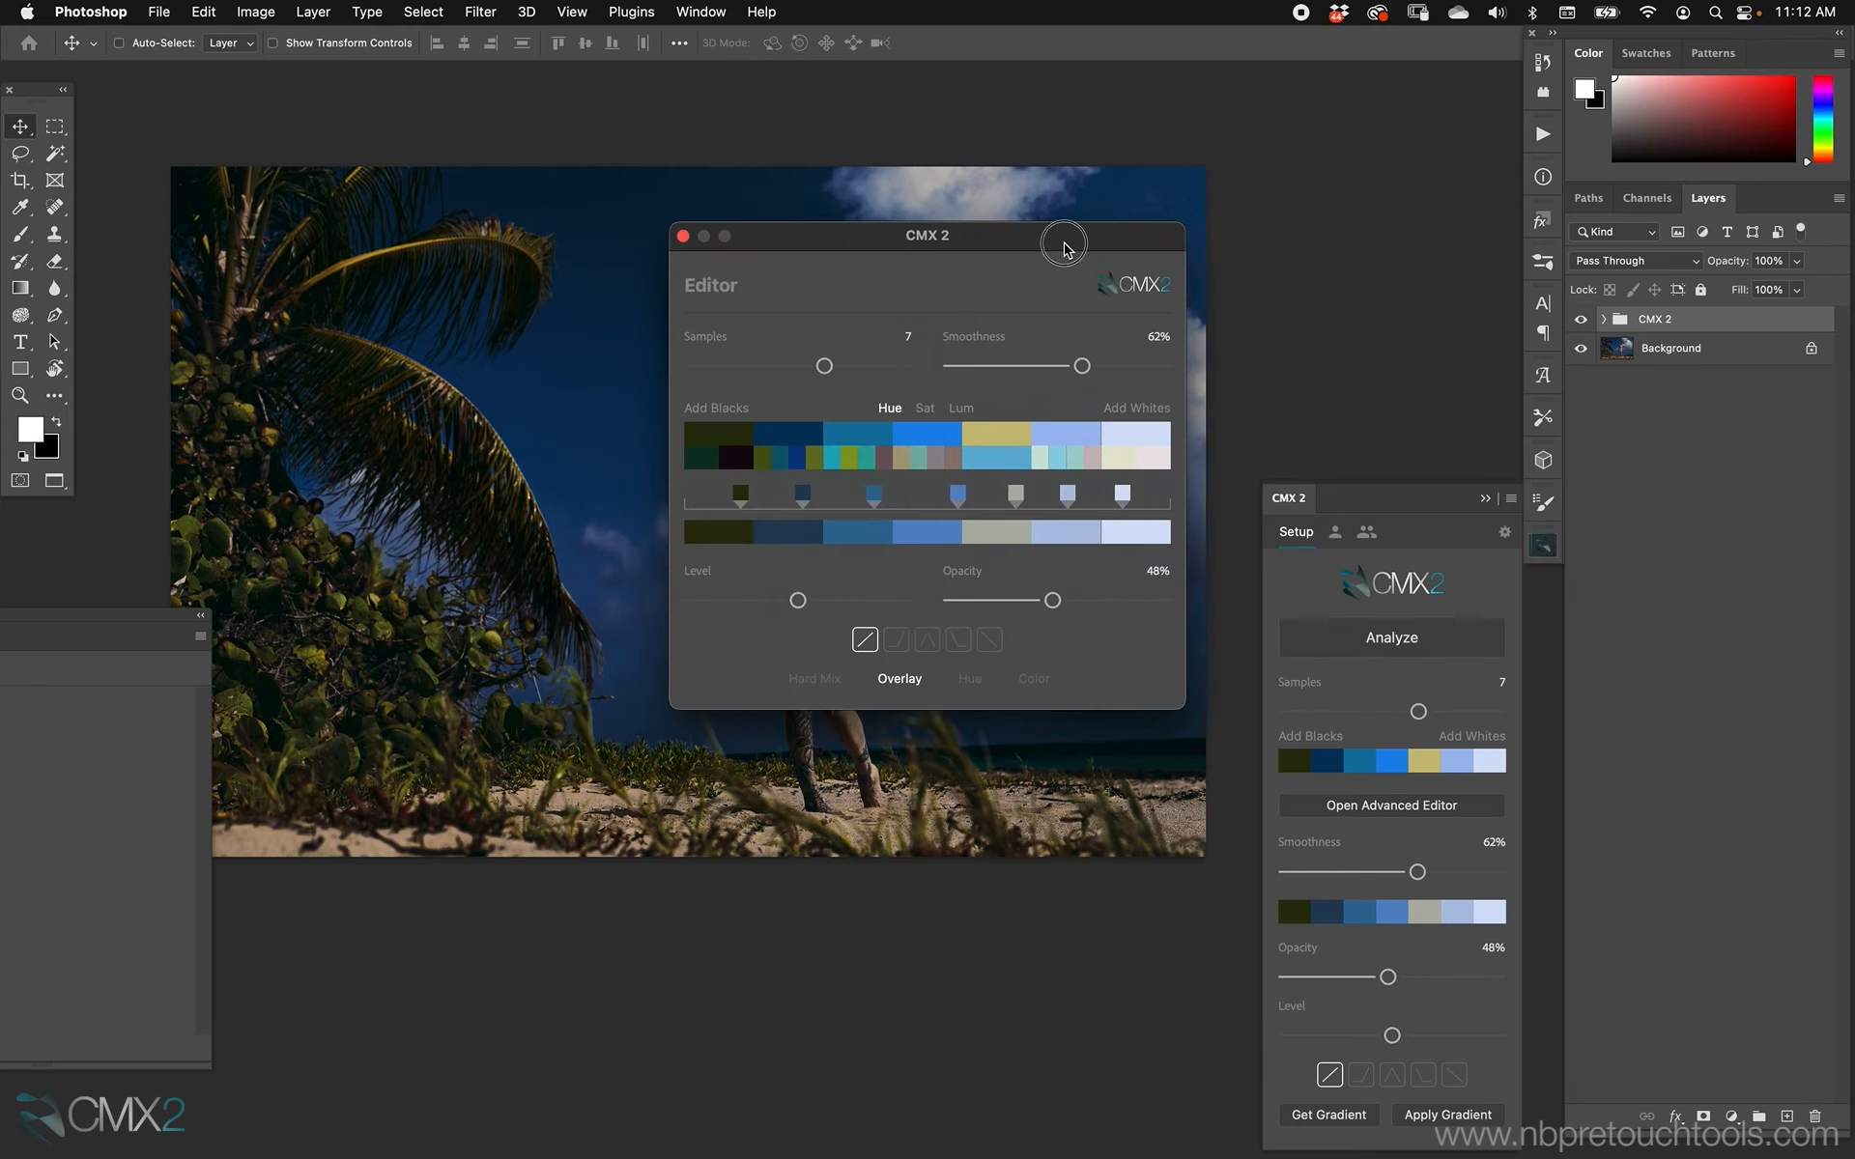
pyautogui.moveTo(1062, 261); pyautogui.dragTo(1123, 692)
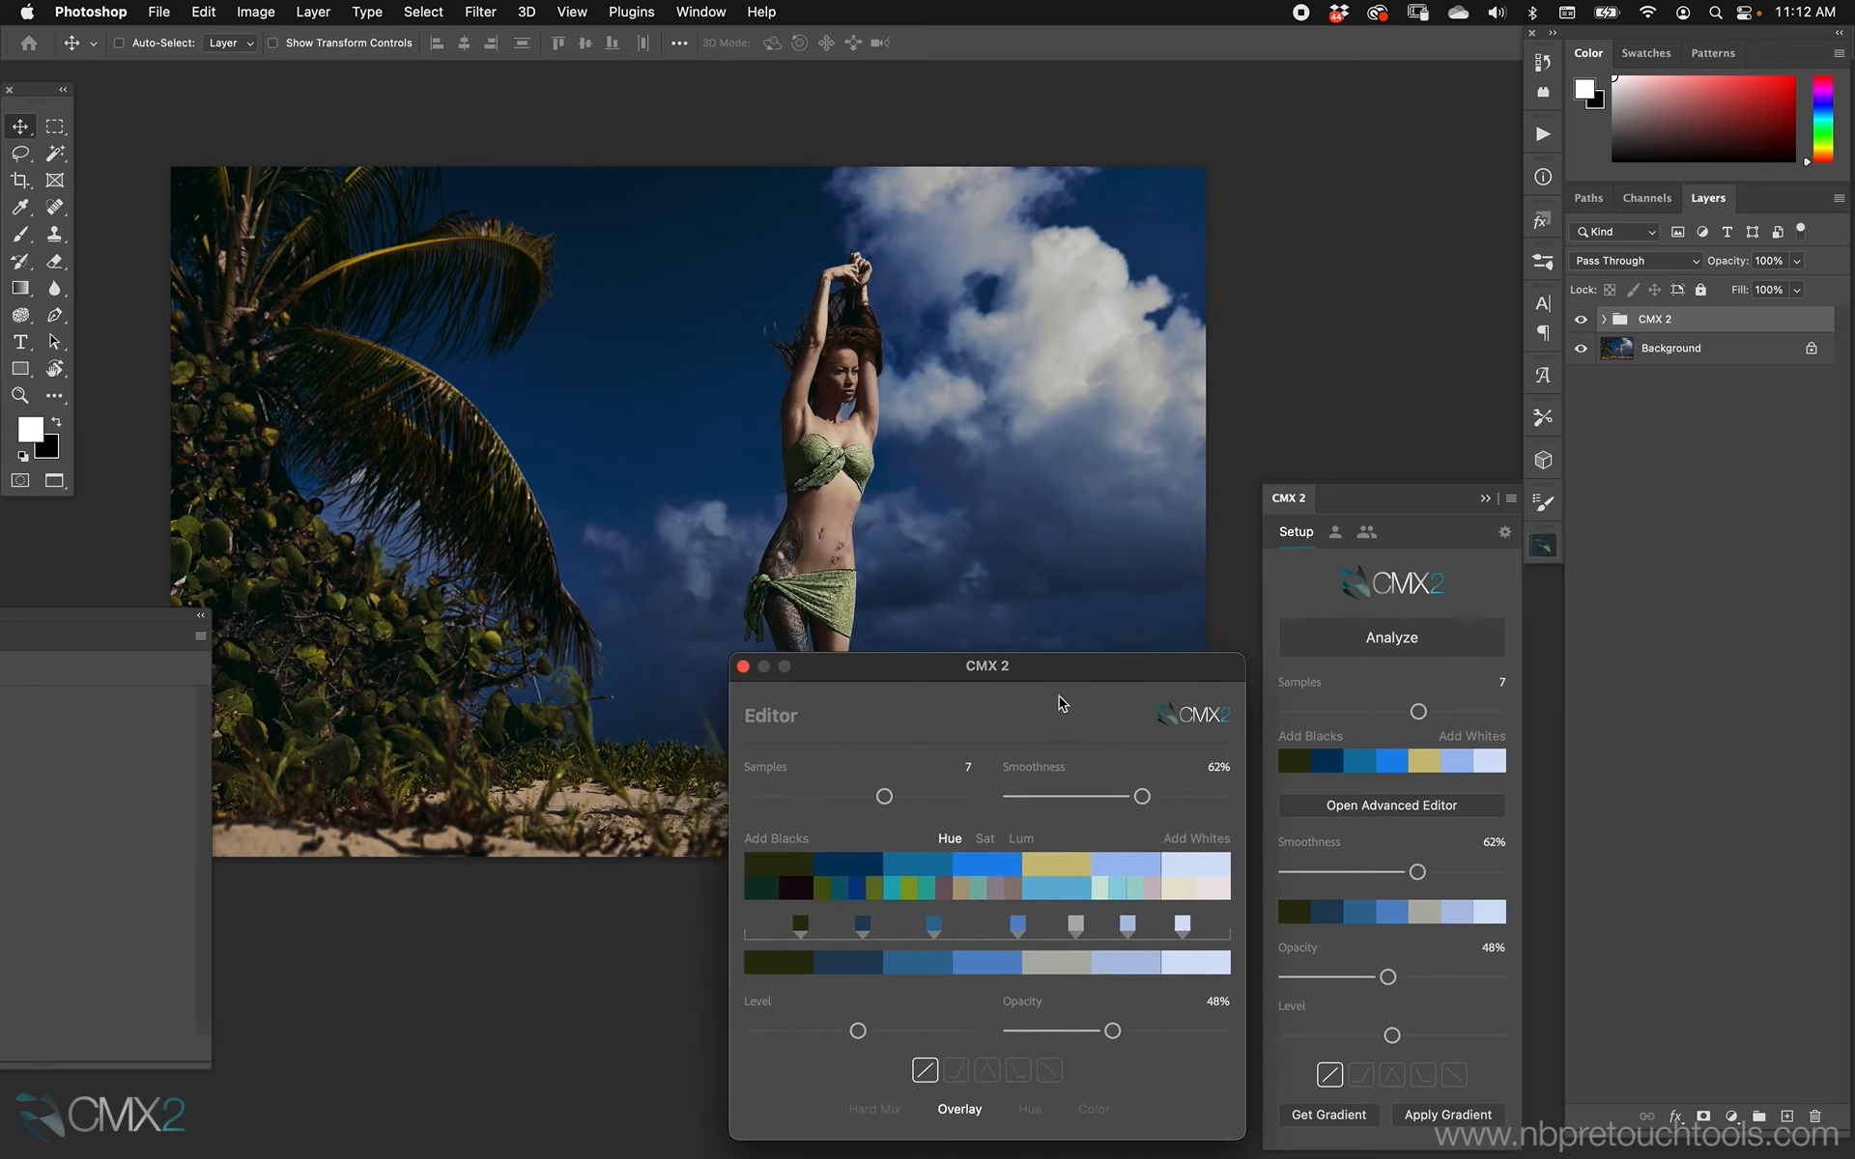
pyautogui.click(743, 665)
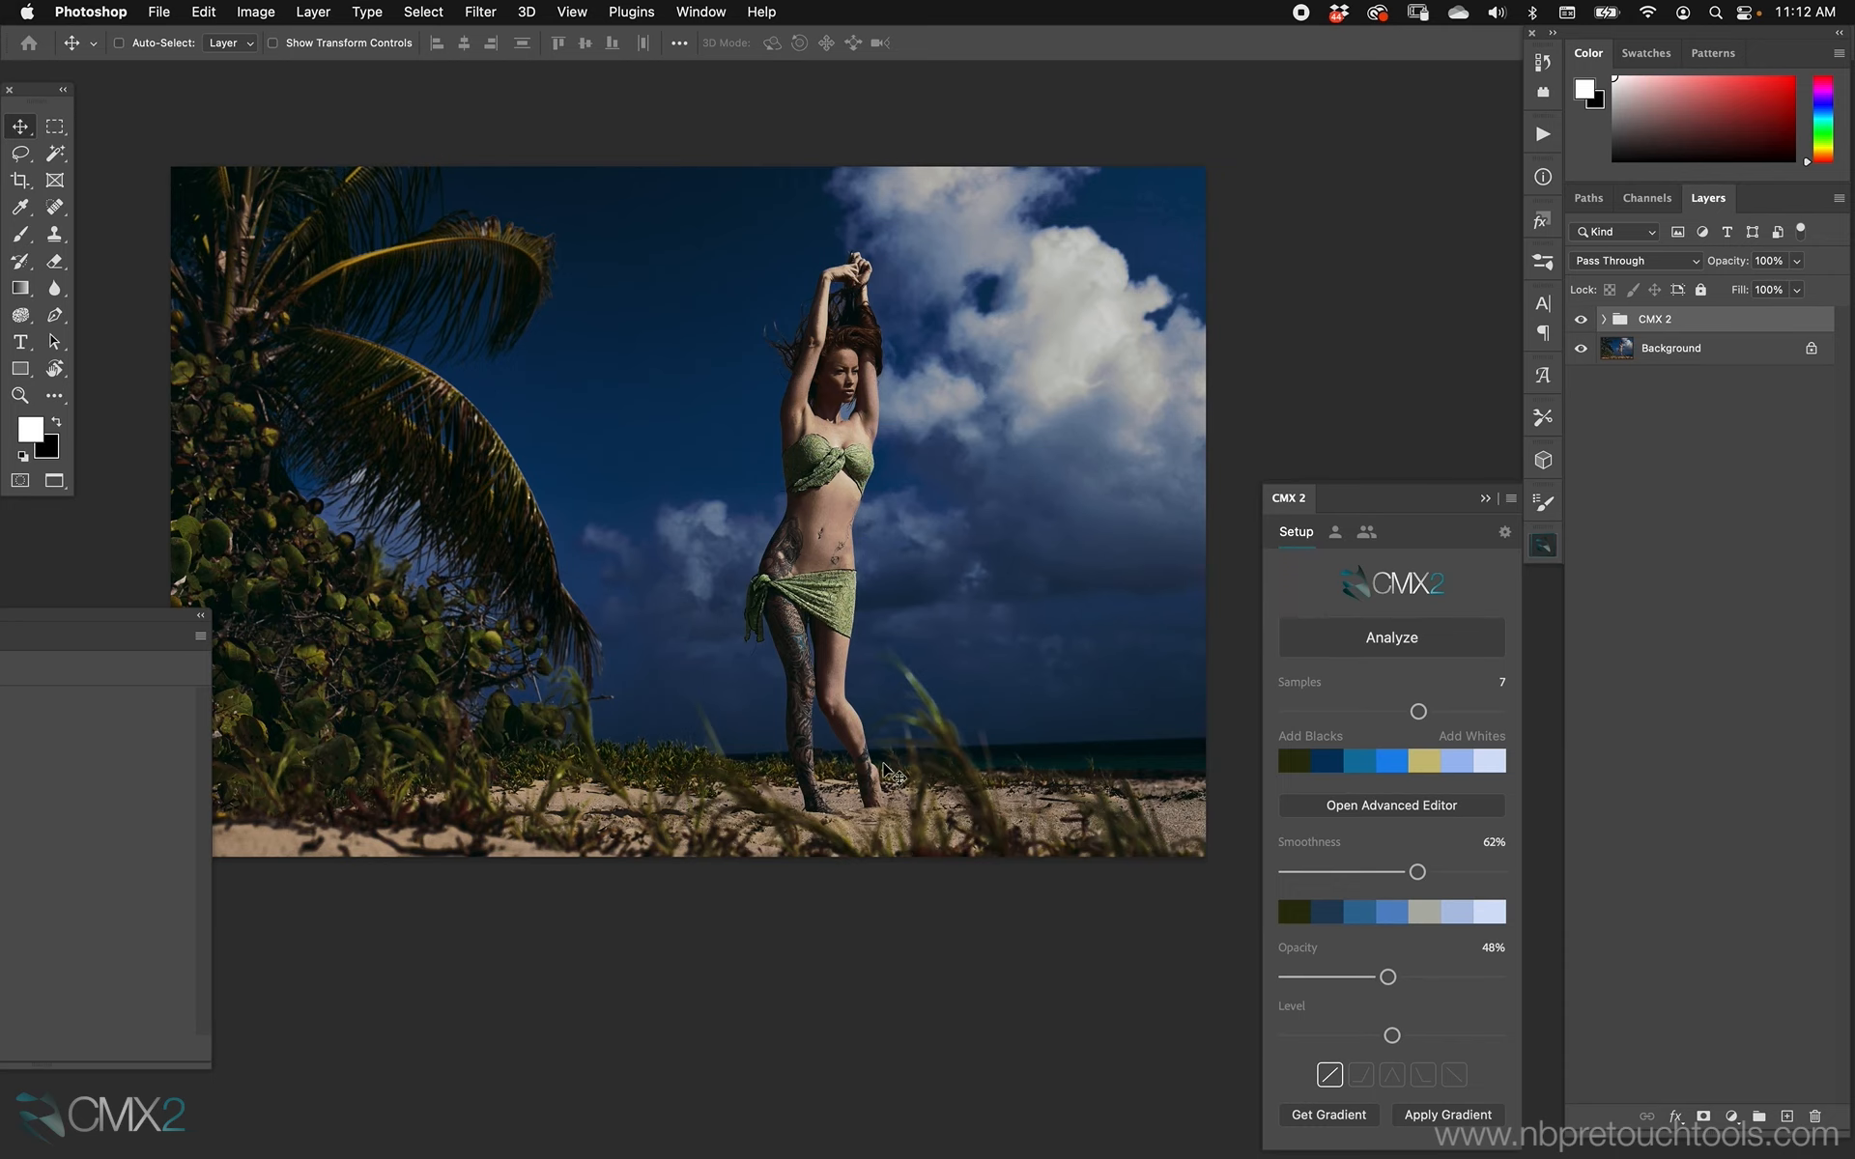
pyautogui.press('f')
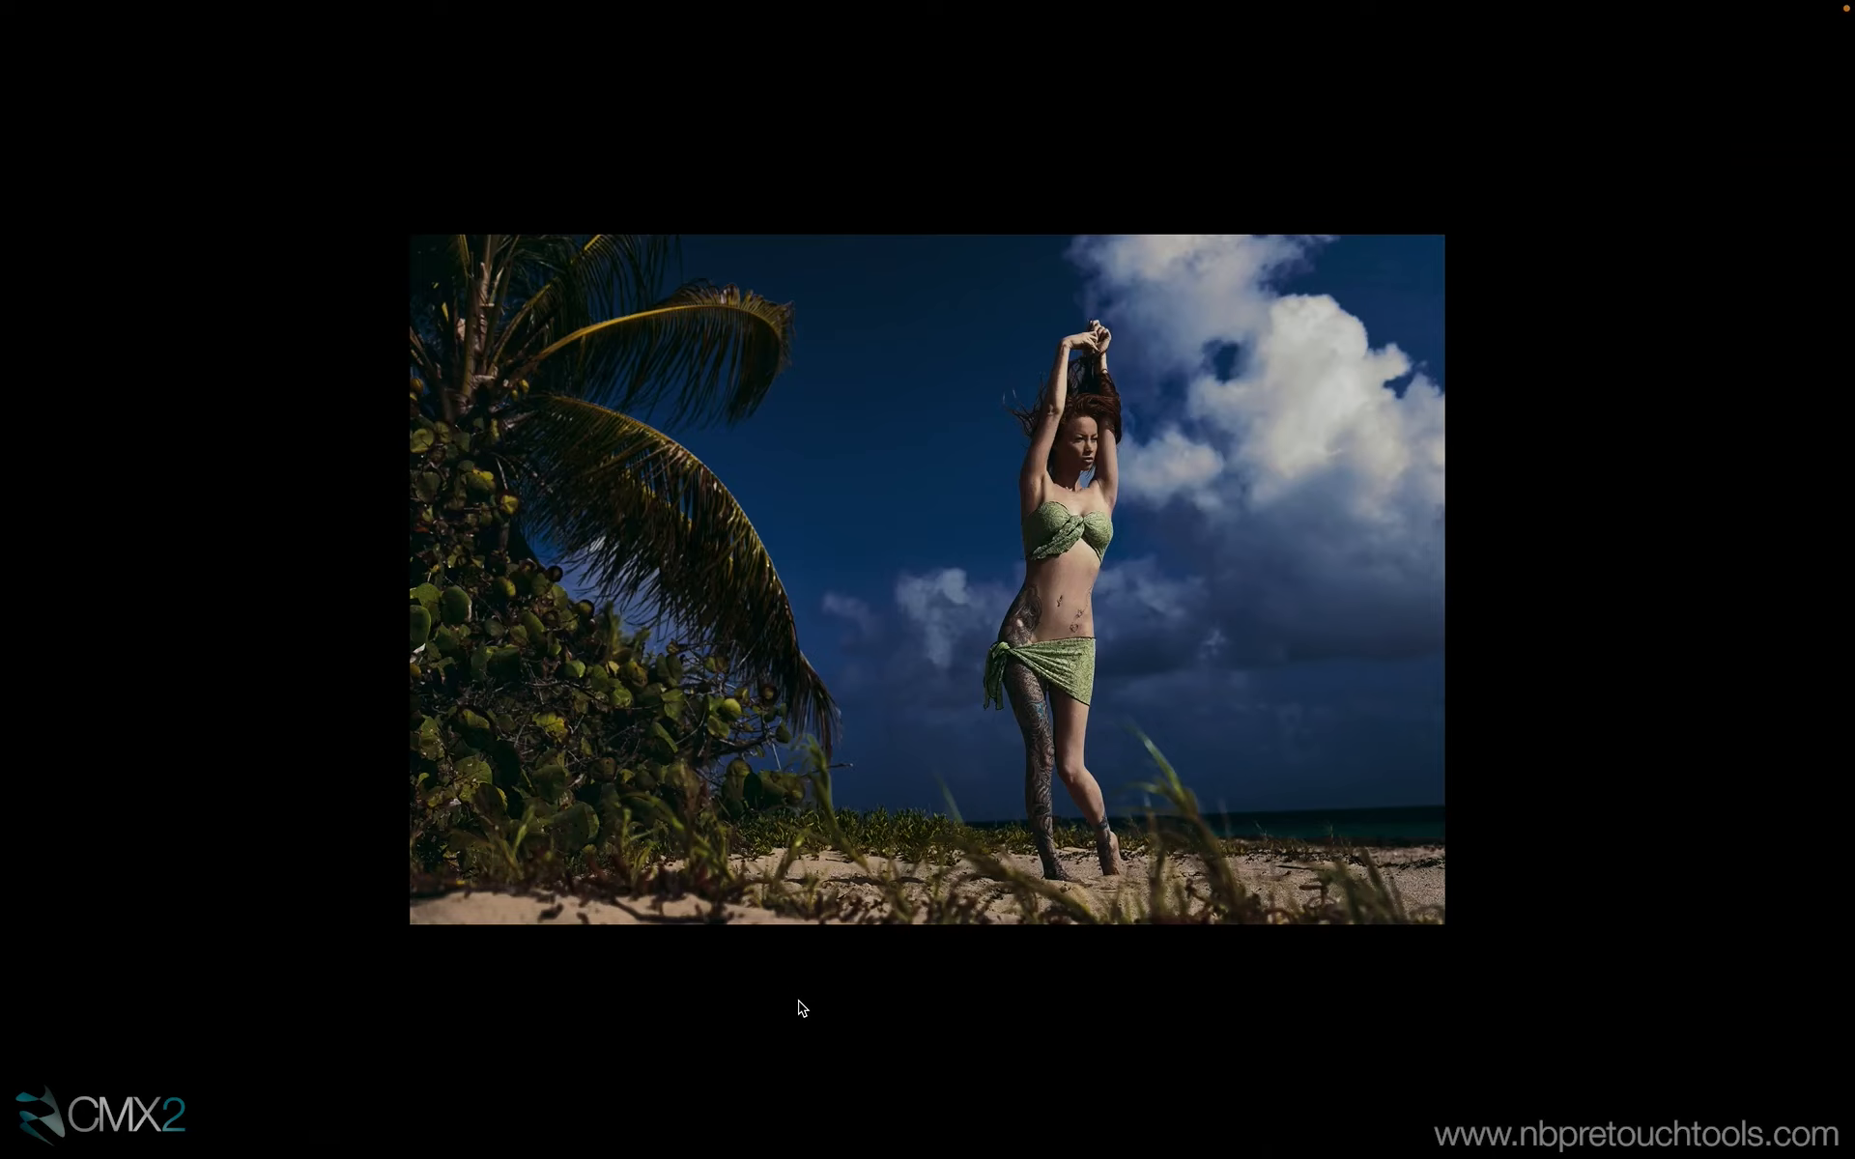
pyautogui.press('f')
pyautogui.moveTo(1219, 132); pyautogui.dragTo(1240, 118)
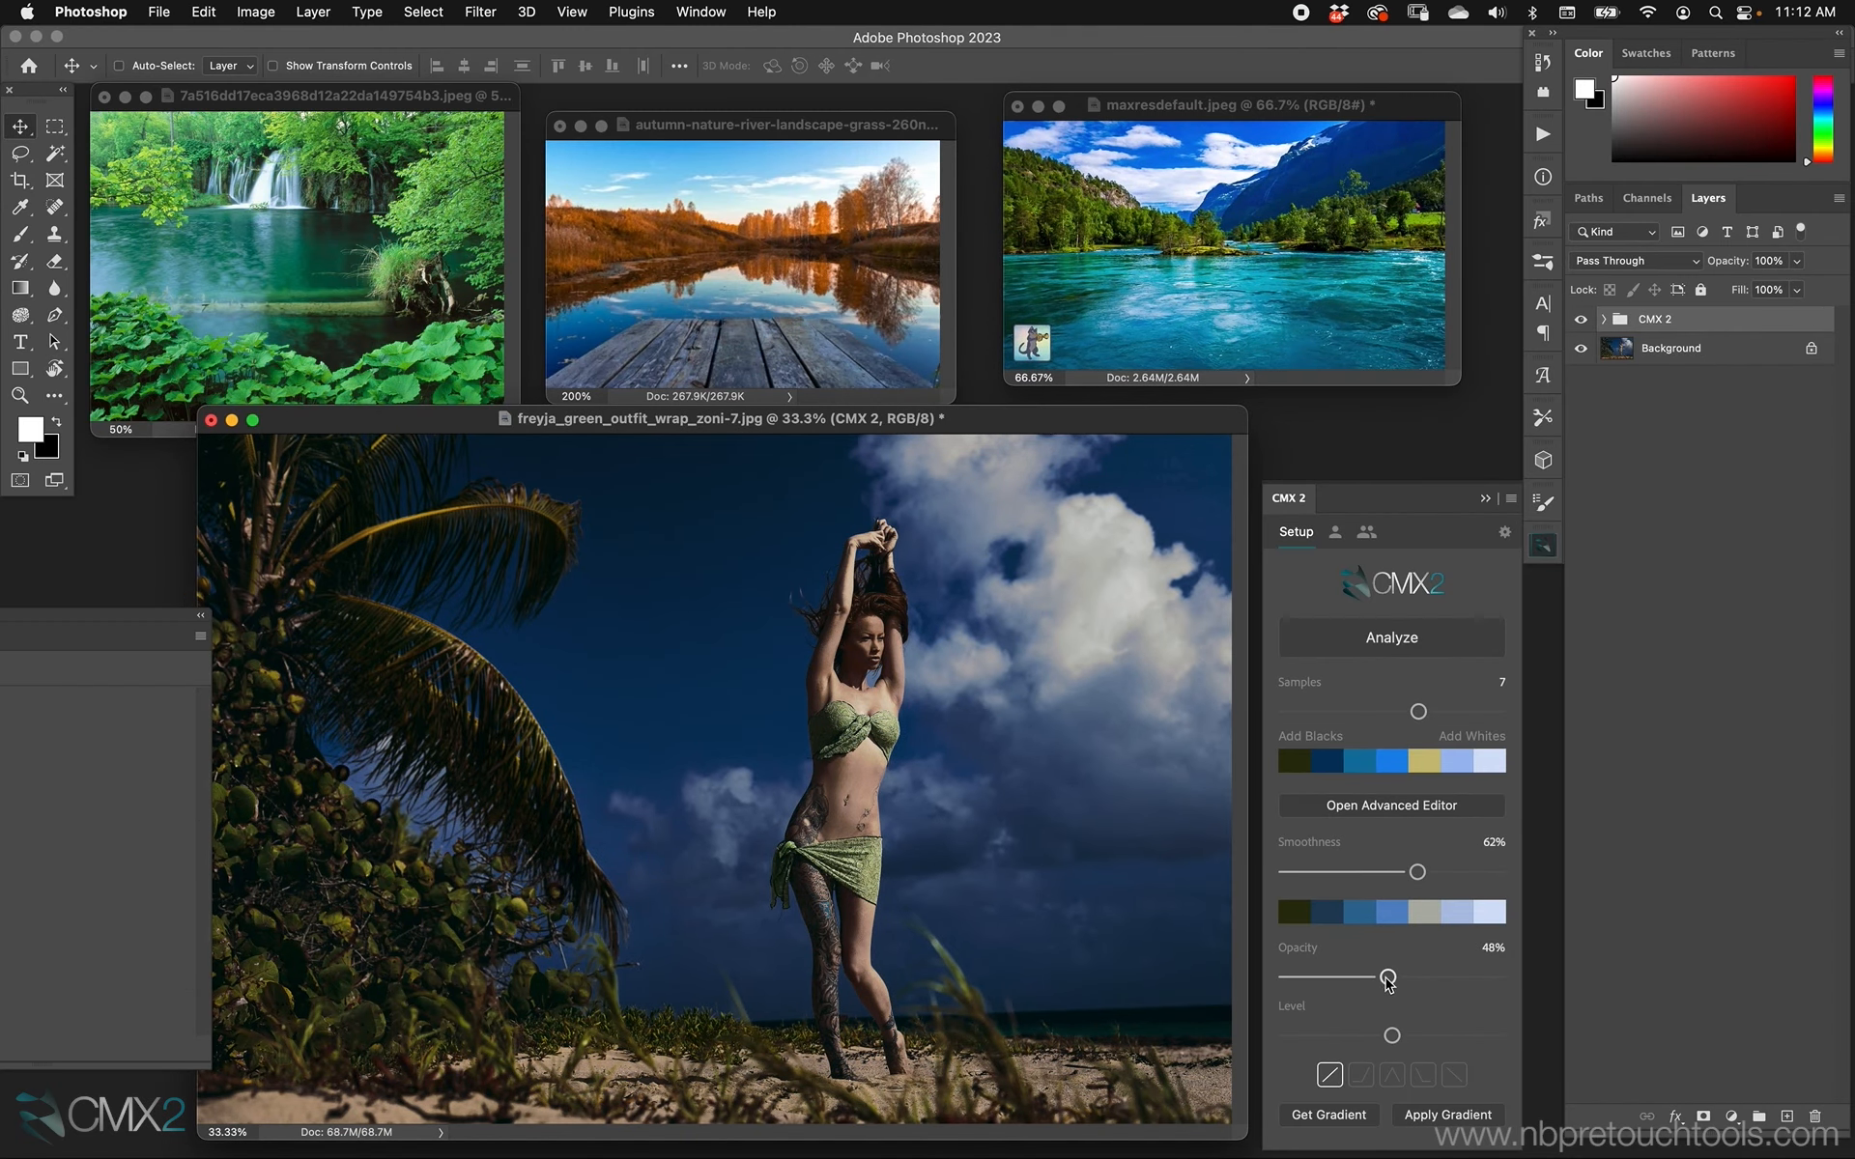
# Try the grade at 52% opacity, and at 42% opacity from the Advanced Editor.
pyautogui.click(1383, 807)
pyautogui.moveTo(1062, 241); pyautogui.dragTo(1273, 614)
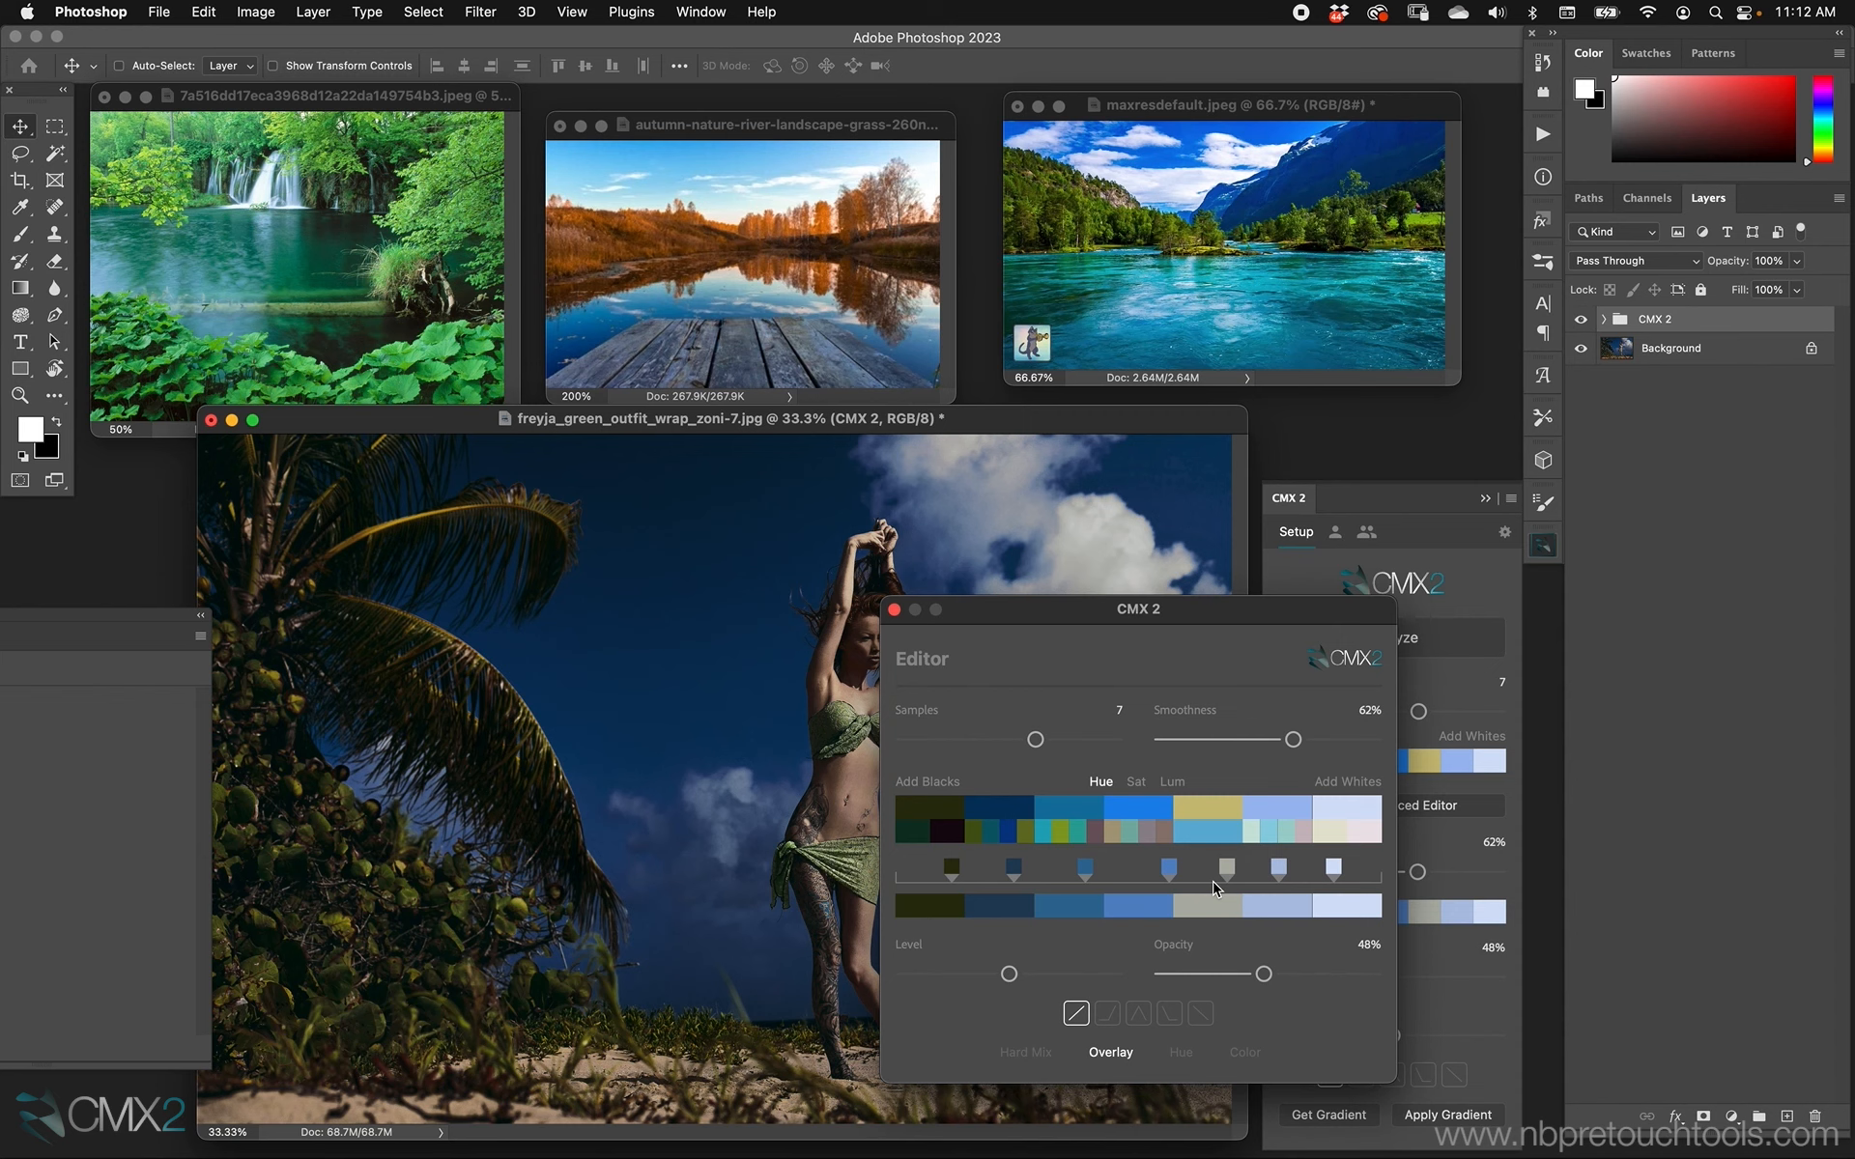
pyautogui.click(893, 609)
pyautogui.moveTo(1388, 979)
pyautogui.mouseDown()
pyautogui.moveTo(1416, 978)
pyautogui.moveTo(1396, 977)
pyautogui.mouseUp()
pyautogui.click(1400, 806)
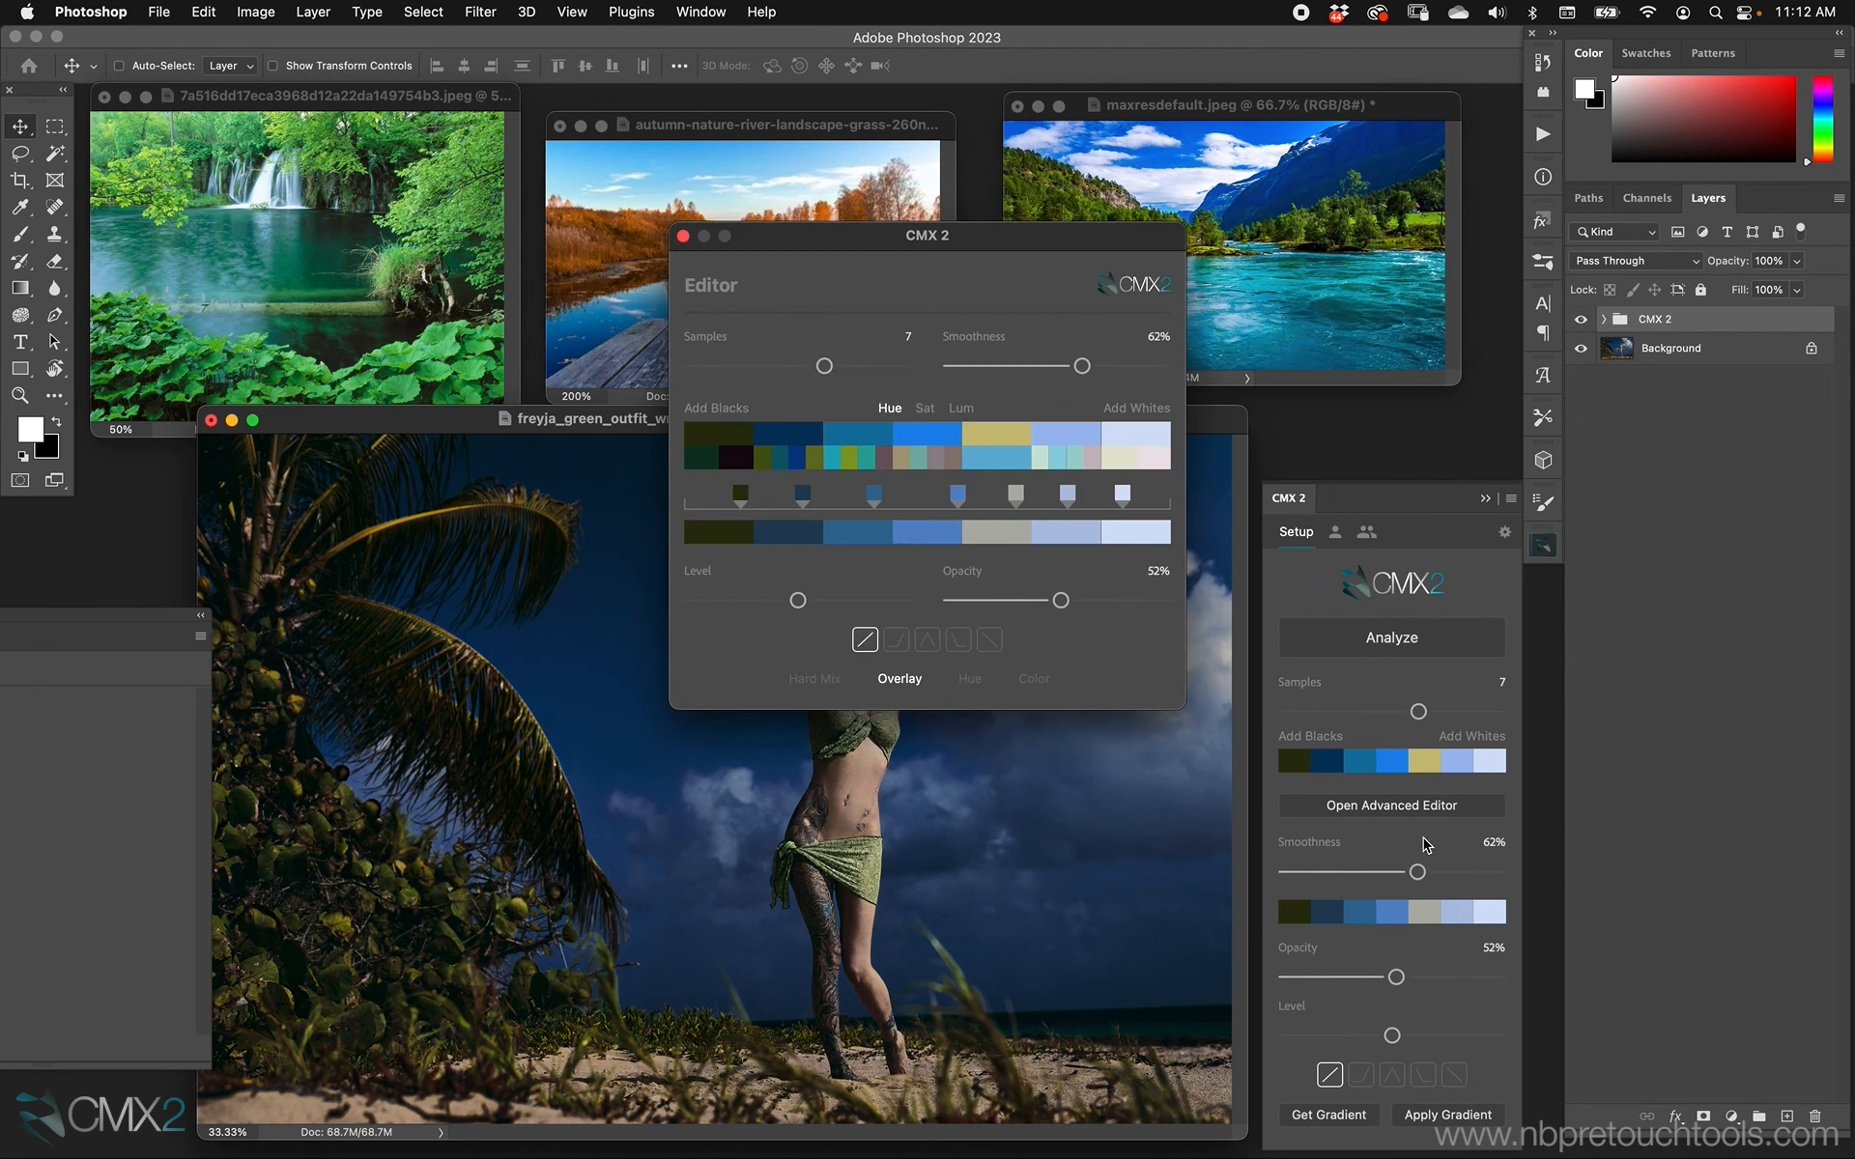
pyautogui.moveTo(997, 247); pyautogui.dragTo(1216, 349)
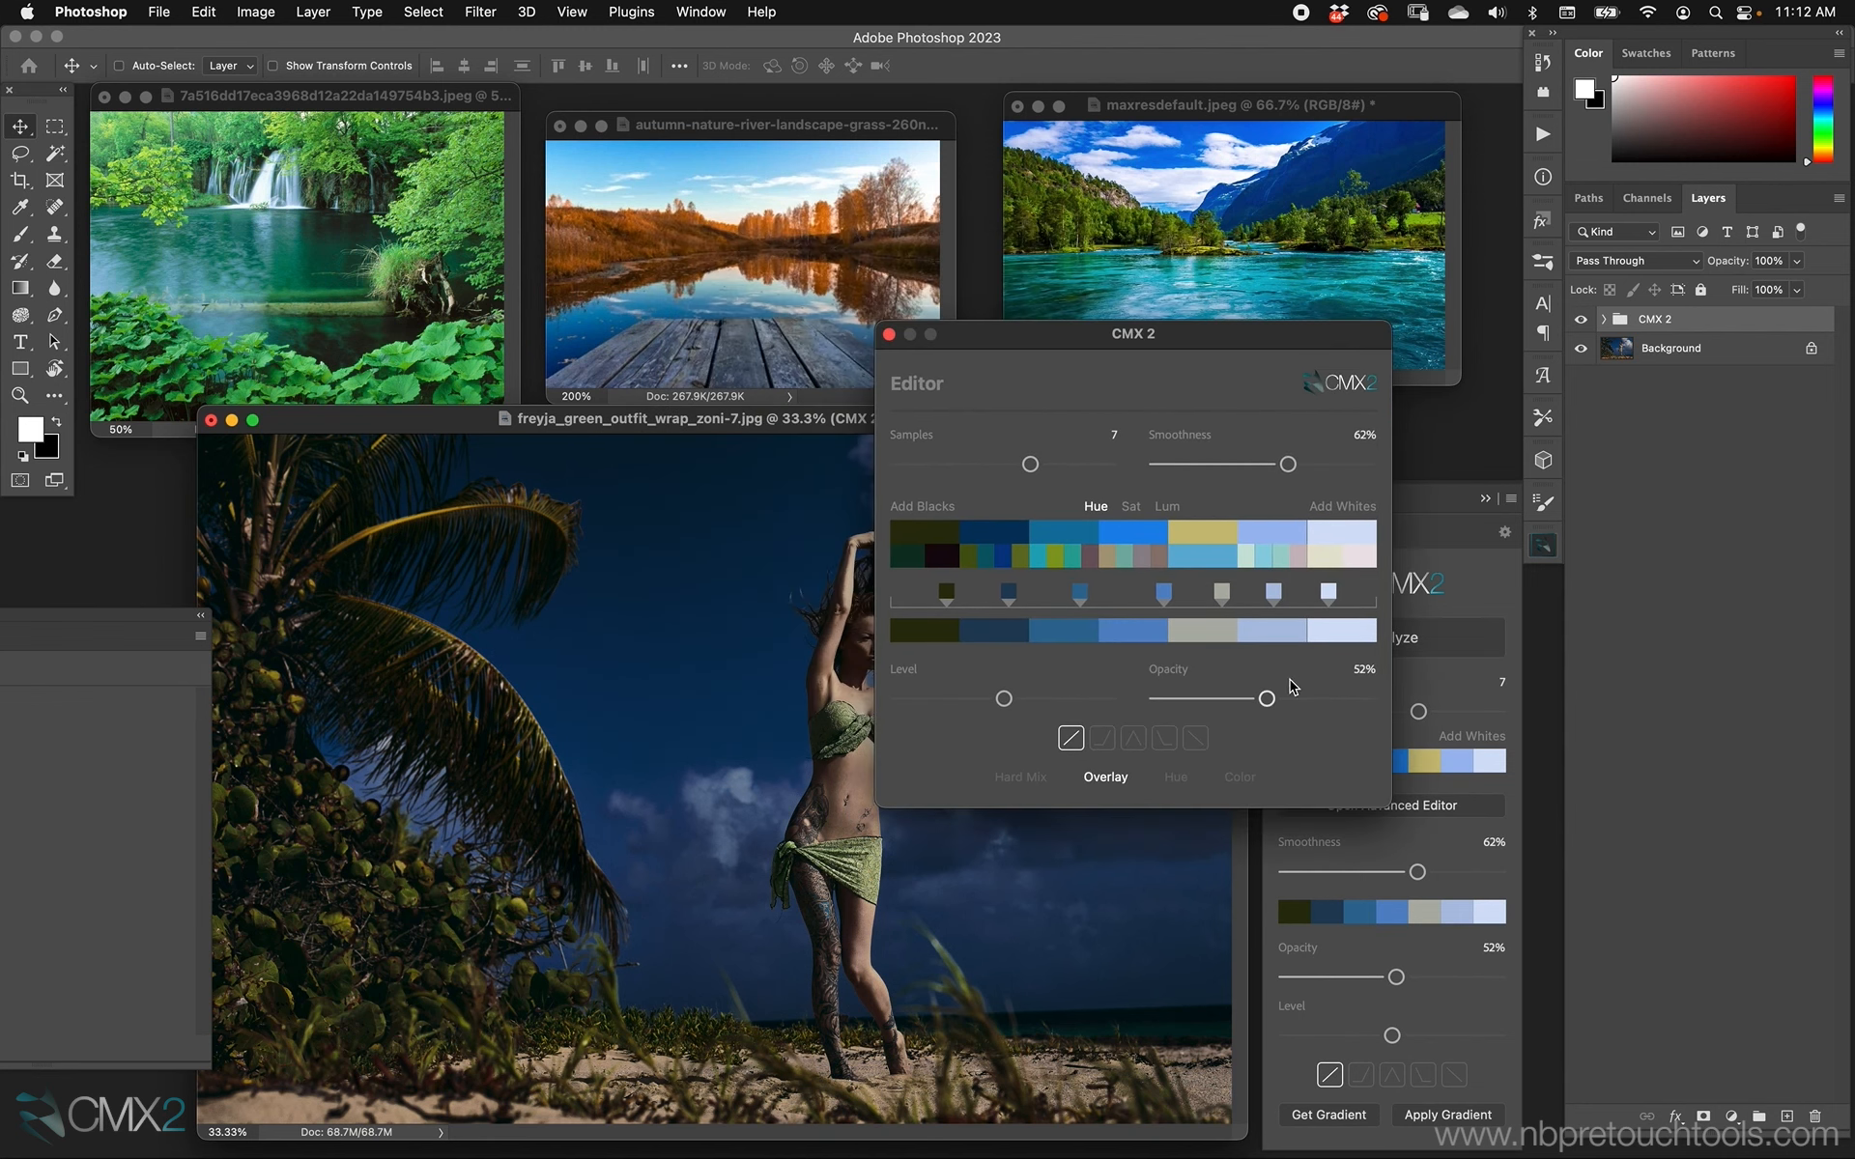
pyautogui.moveTo(1266, 698)
pyautogui.mouseDown()
pyautogui.moveTo(1231, 698)
pyautogui.moveTo(1291, 699)
pyautogui.moveTo(1246, 699)
pyautogui.mouseUp()
pyautogui.click(888, 335)
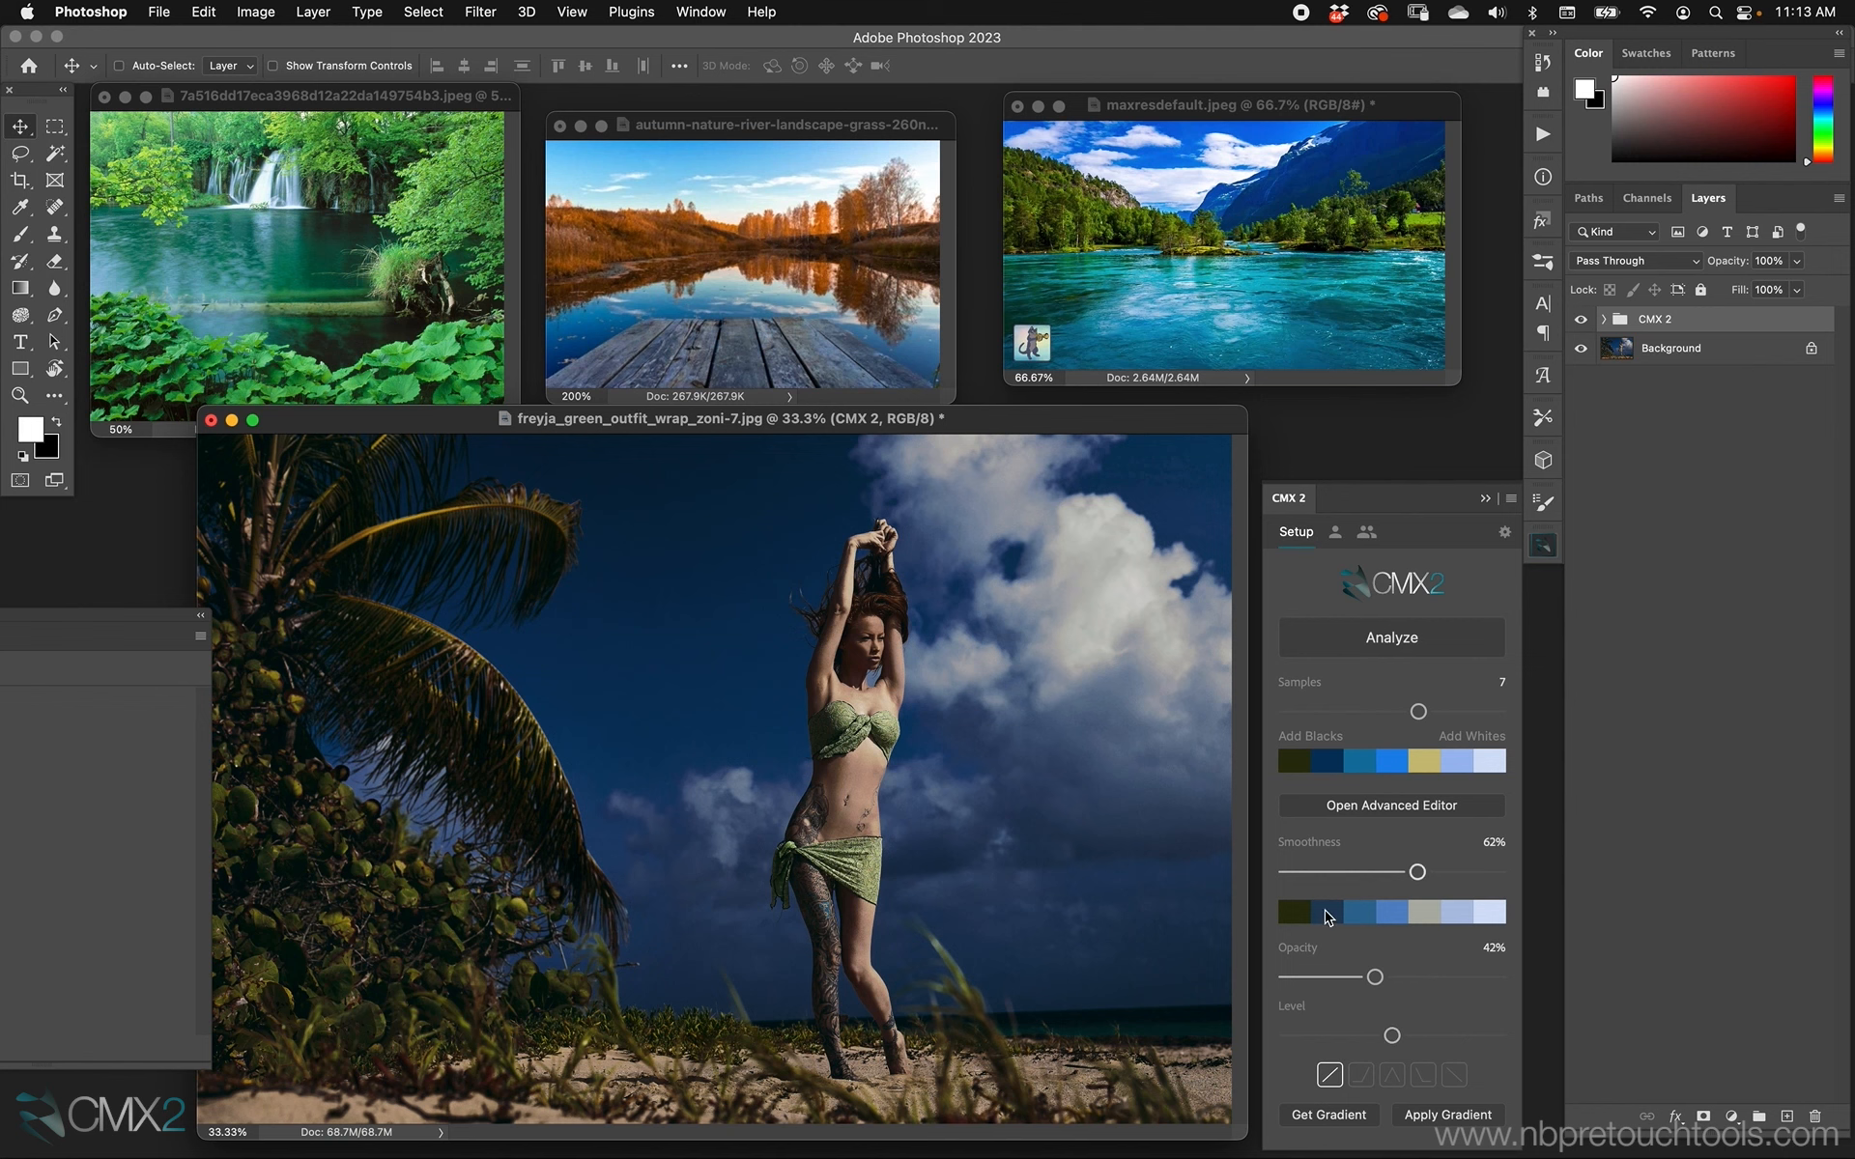
# Set the grade's opacity to 62% and raise its level, keeping the beach portrait as the active document.
pyautogui.moveTo(1374, 977); pyautogui.dragTo(1457, 1035)
pyautogui.click(1581, 319)
pyautogui.moveTo(1228, 114); pyautogui.dragTo(1249, 114)
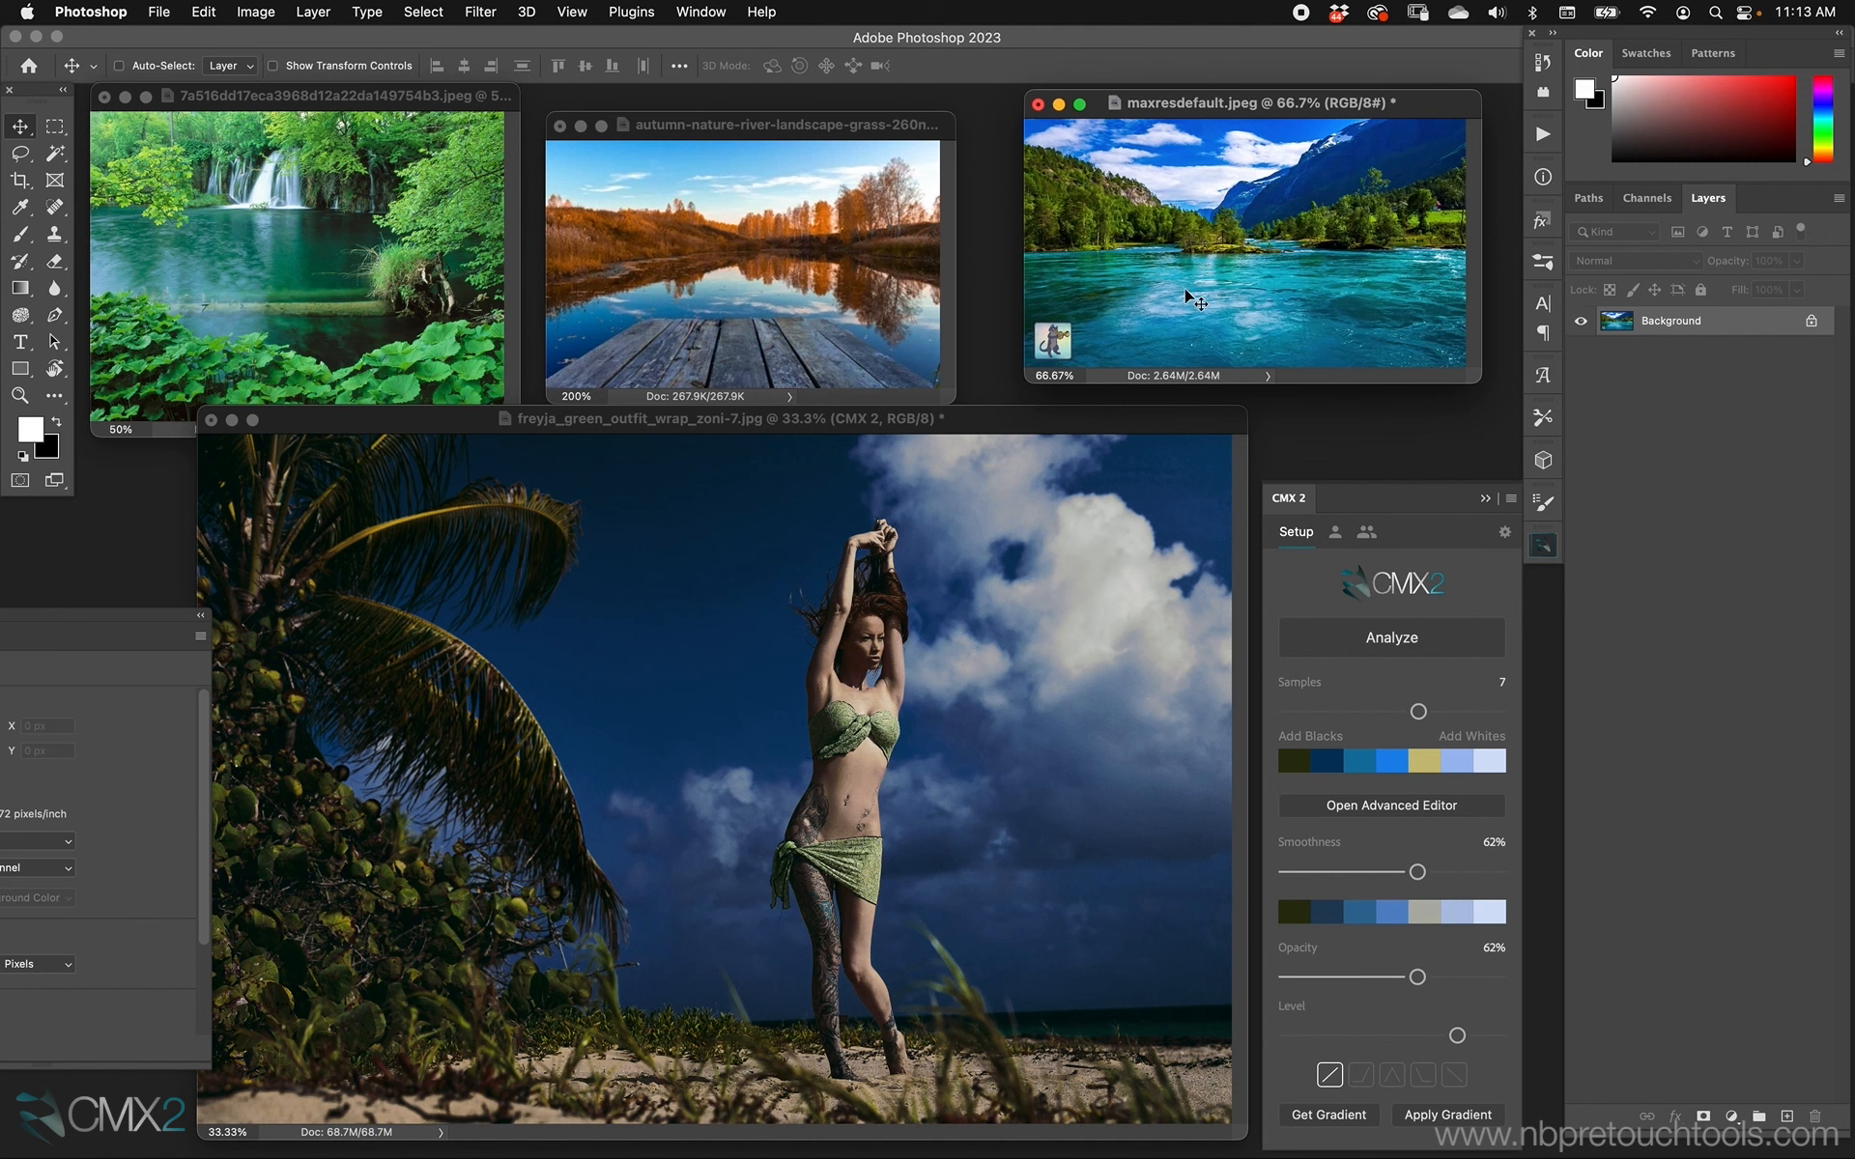
pyautogui.click(1027, 418)
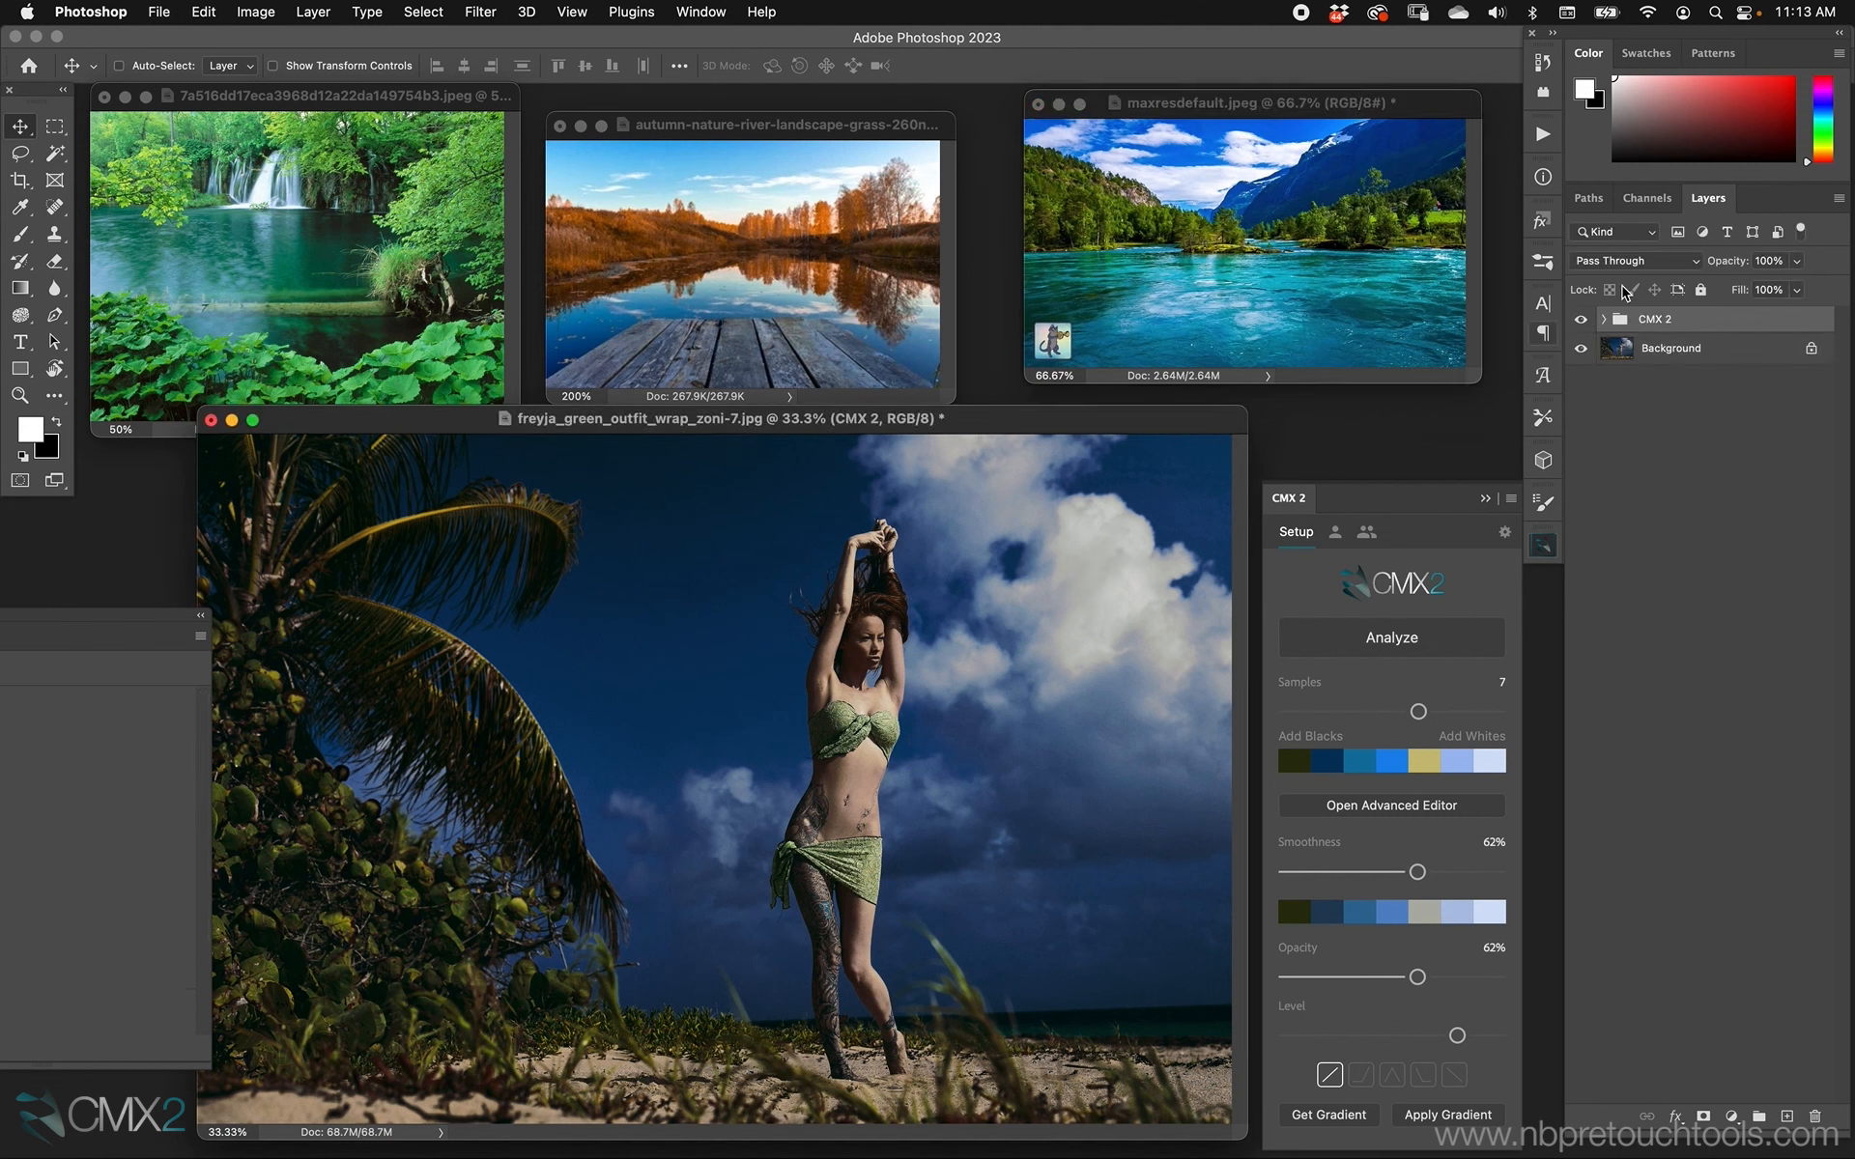
# Compare the portrait with and without the grade, and delete the CMX 2 group.
pyautogui.click(1582, 319)
pyautogui.click(1582, 319)
pyautogui.press('Delete')
# Clear the selection in the green waterfall image and analyze the whole picture into a palette of 5 samples.
pyautogui.moveTo(743, 132); pyautogui.dragTo(763, 112)
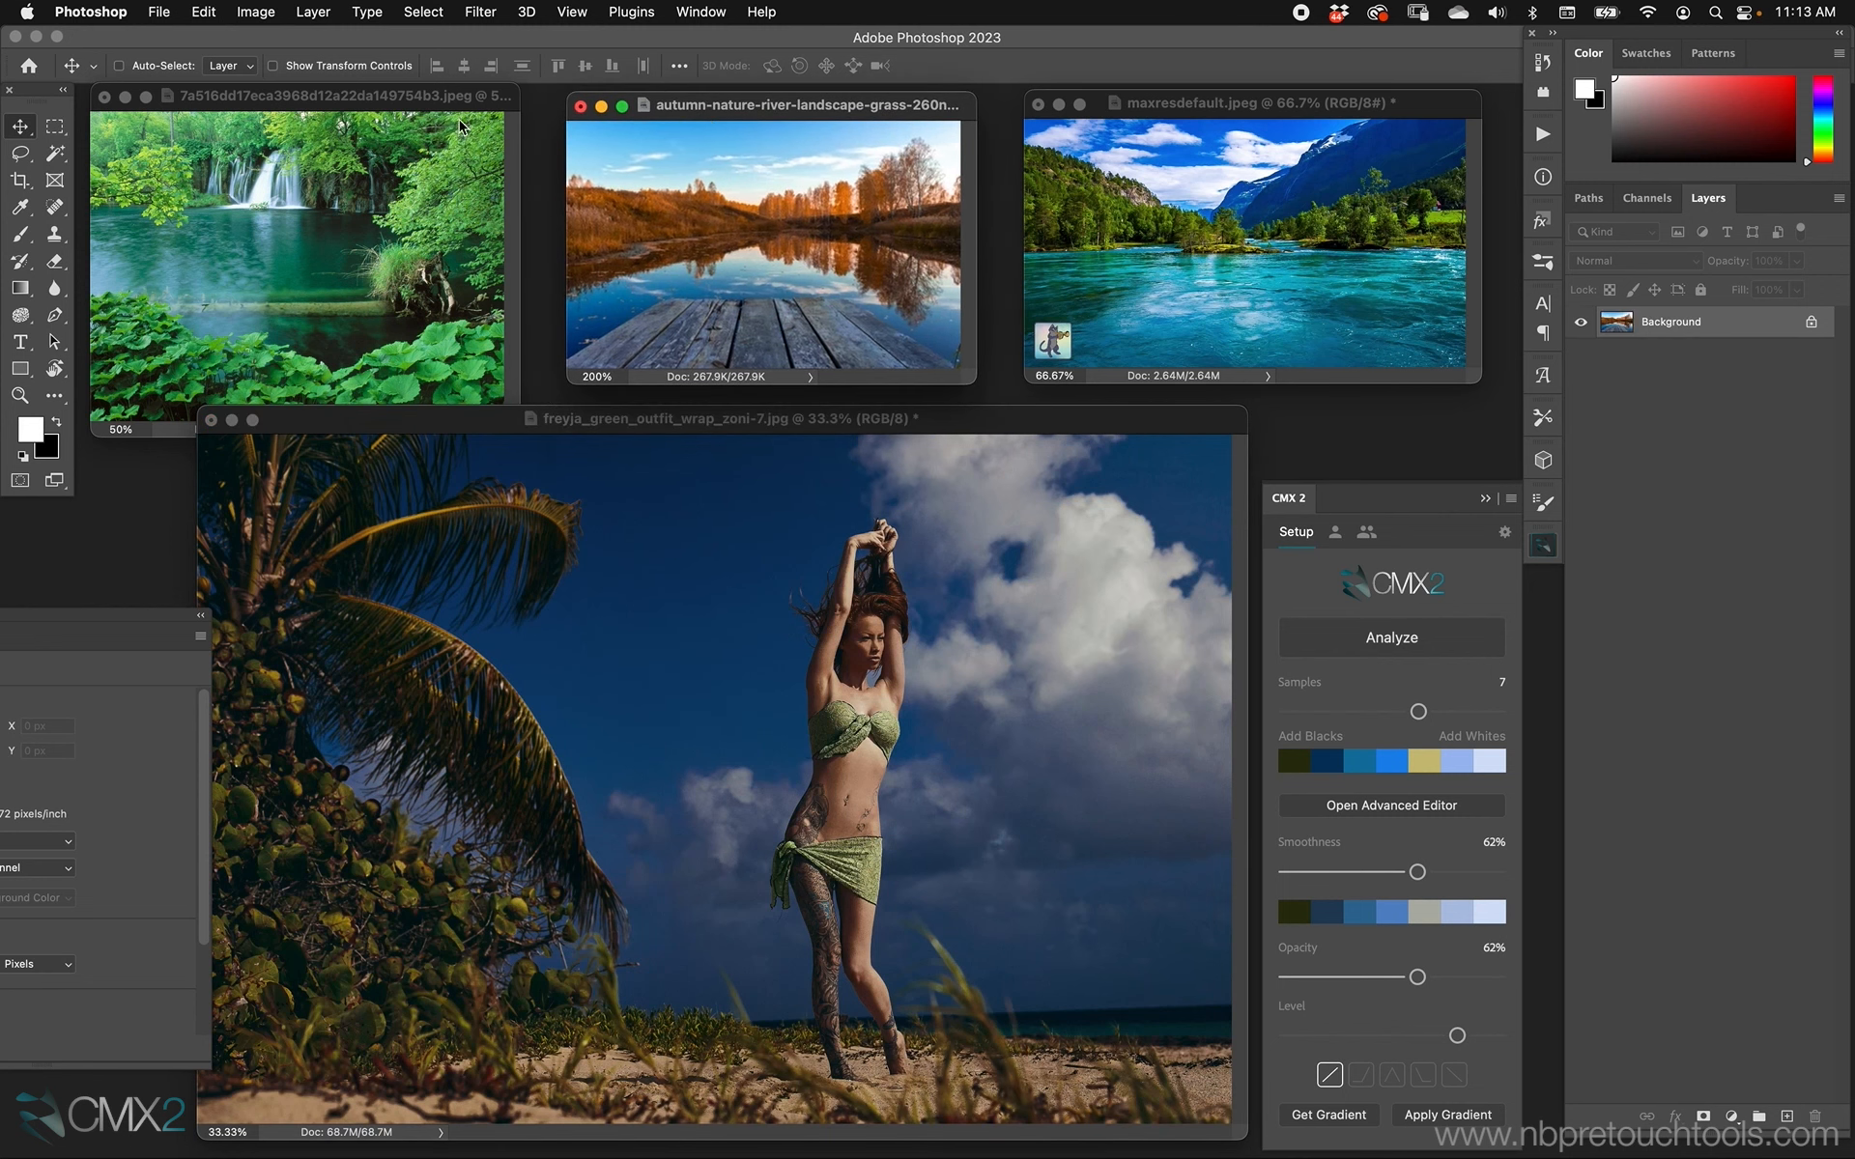
pyautogui.moveTo(347, 95); pyautogui.dragTo(349, 93)
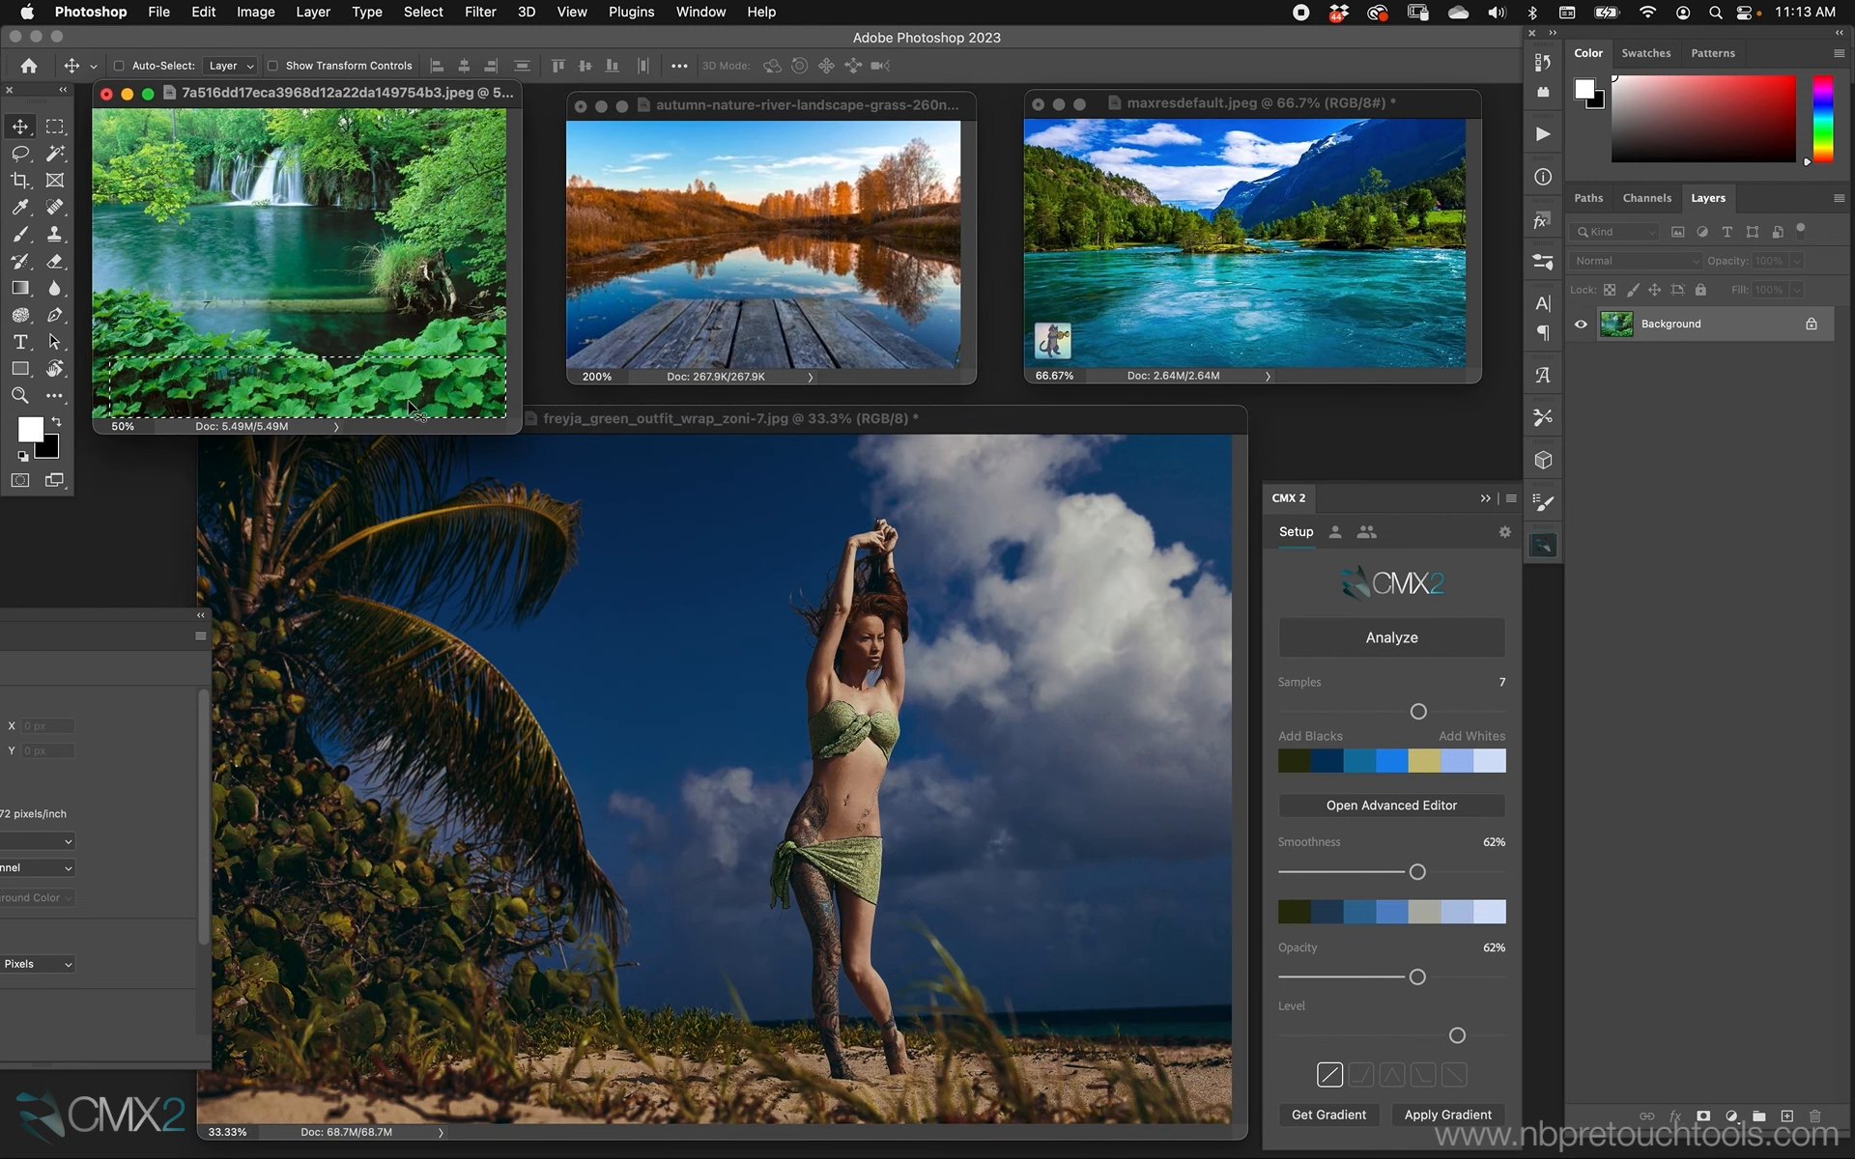
pyautogui.press('super+d')
pyautogui.click(1428, 640)
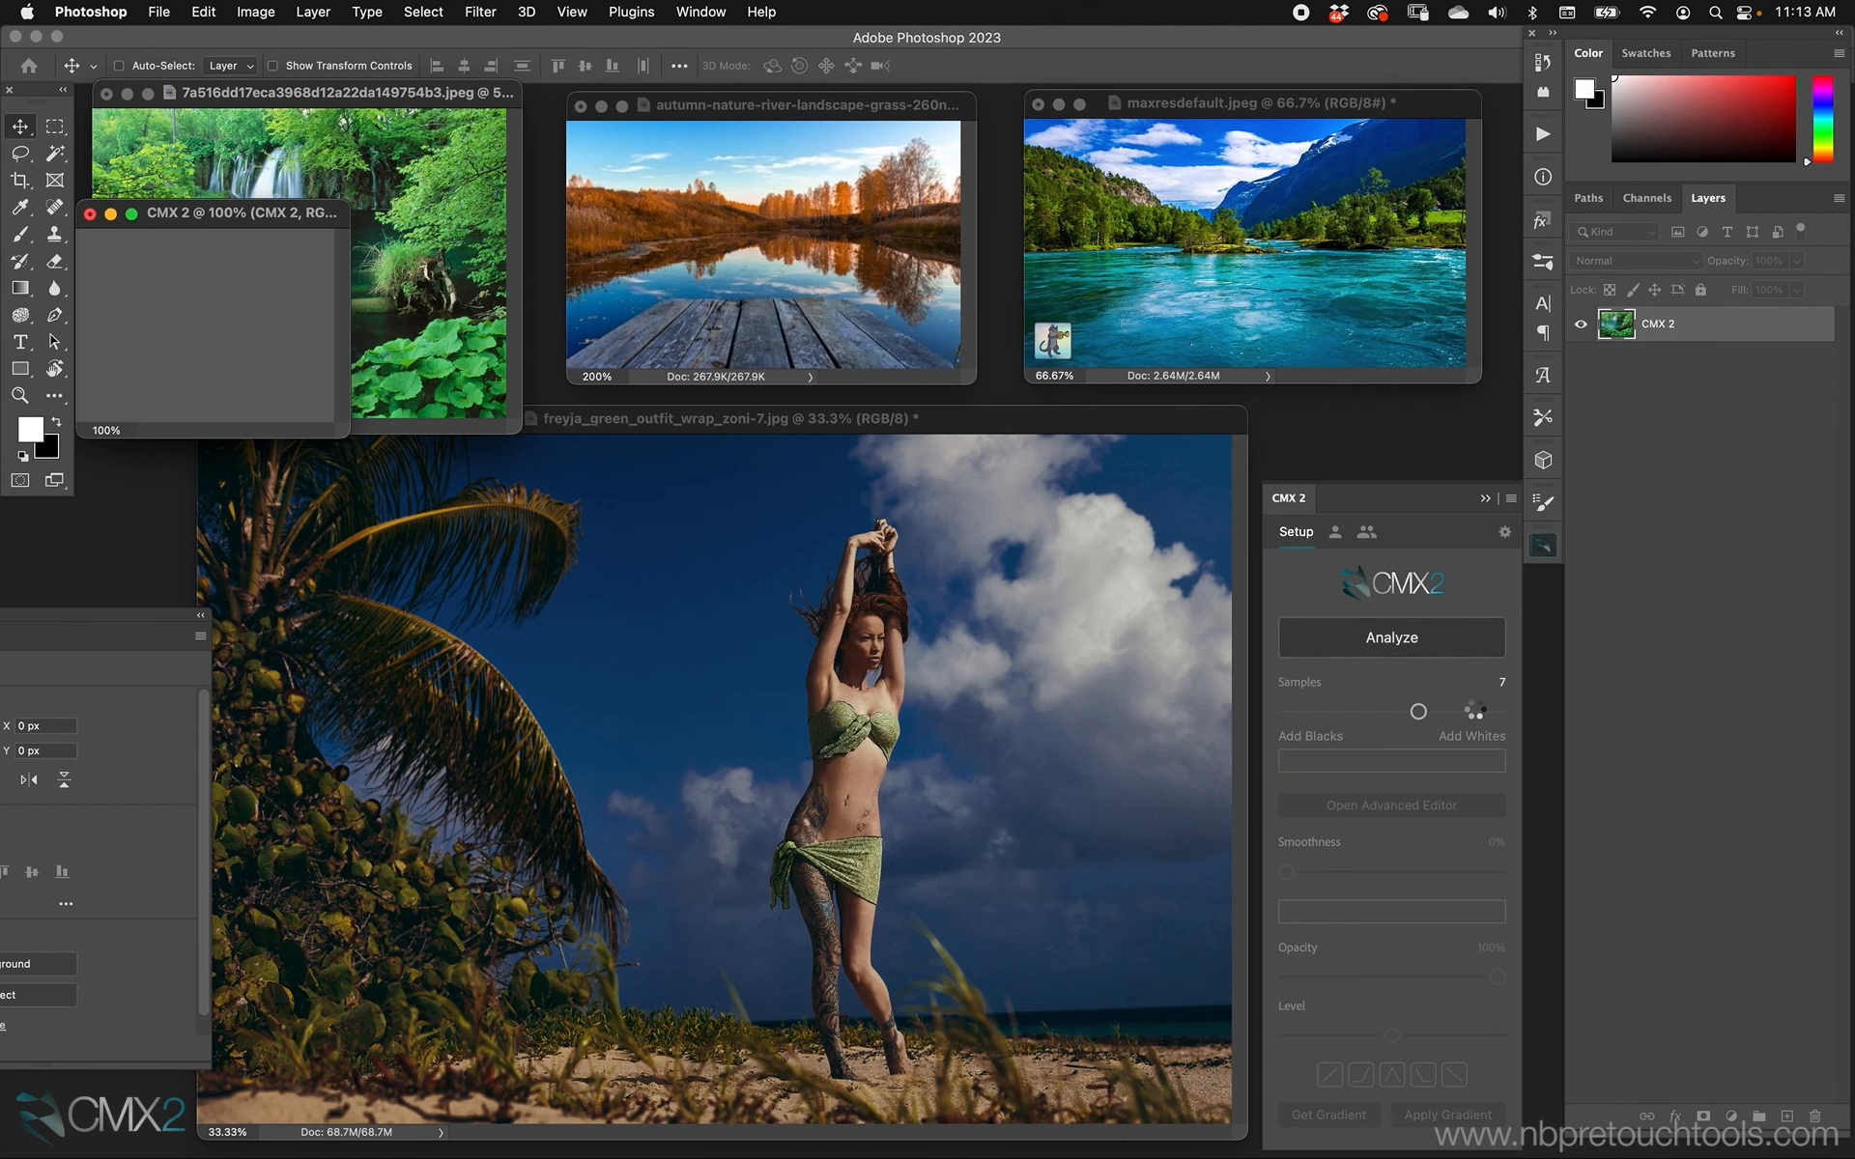
pyautogui.moveTo(1418, 708); pyautogui.dragTo(1362, 707)
# Apply the green palette's gradient to the beach portrait and set its opacity to 67% in the Advanced Editor.
pyautogui.moveTo(1115, 413); pyautogui.dragTo(1118, 410)
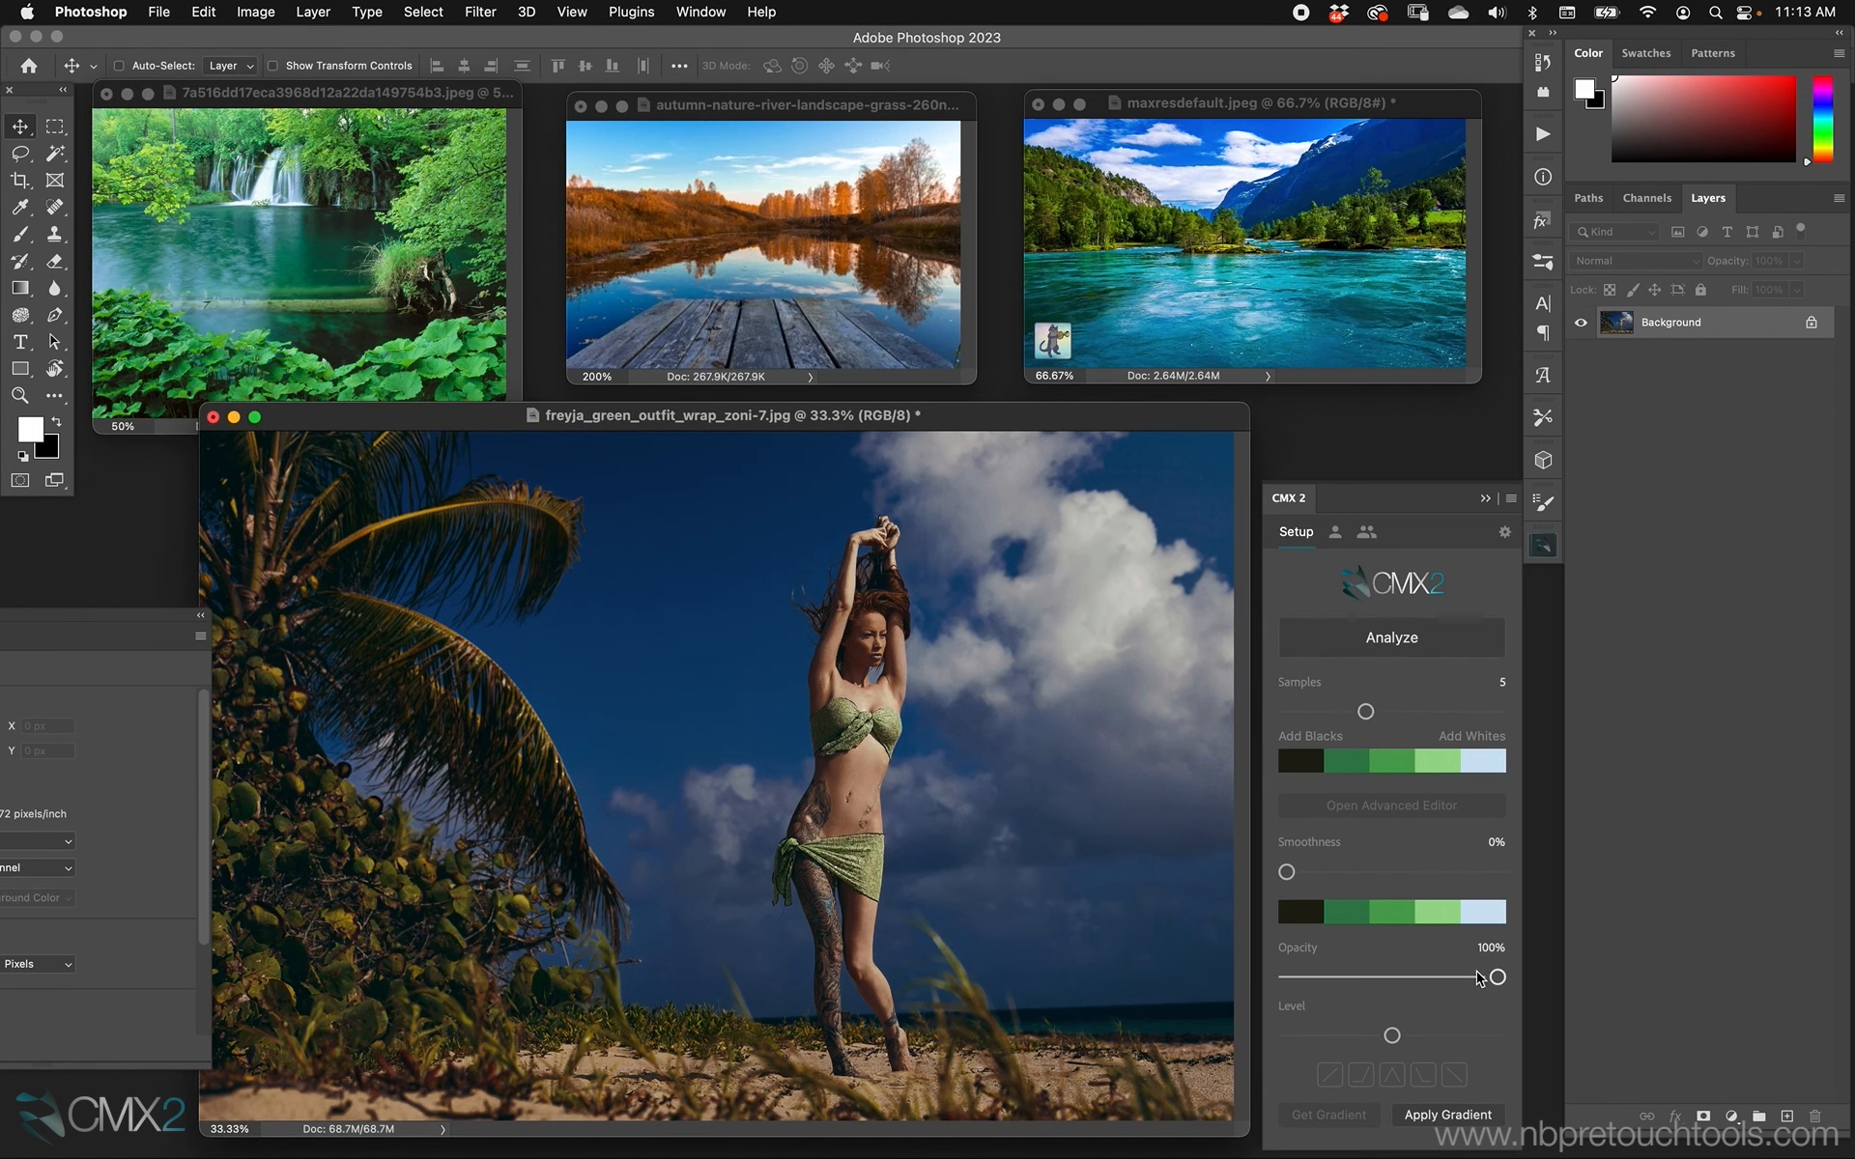
pyautogui.click(1447, 1114)
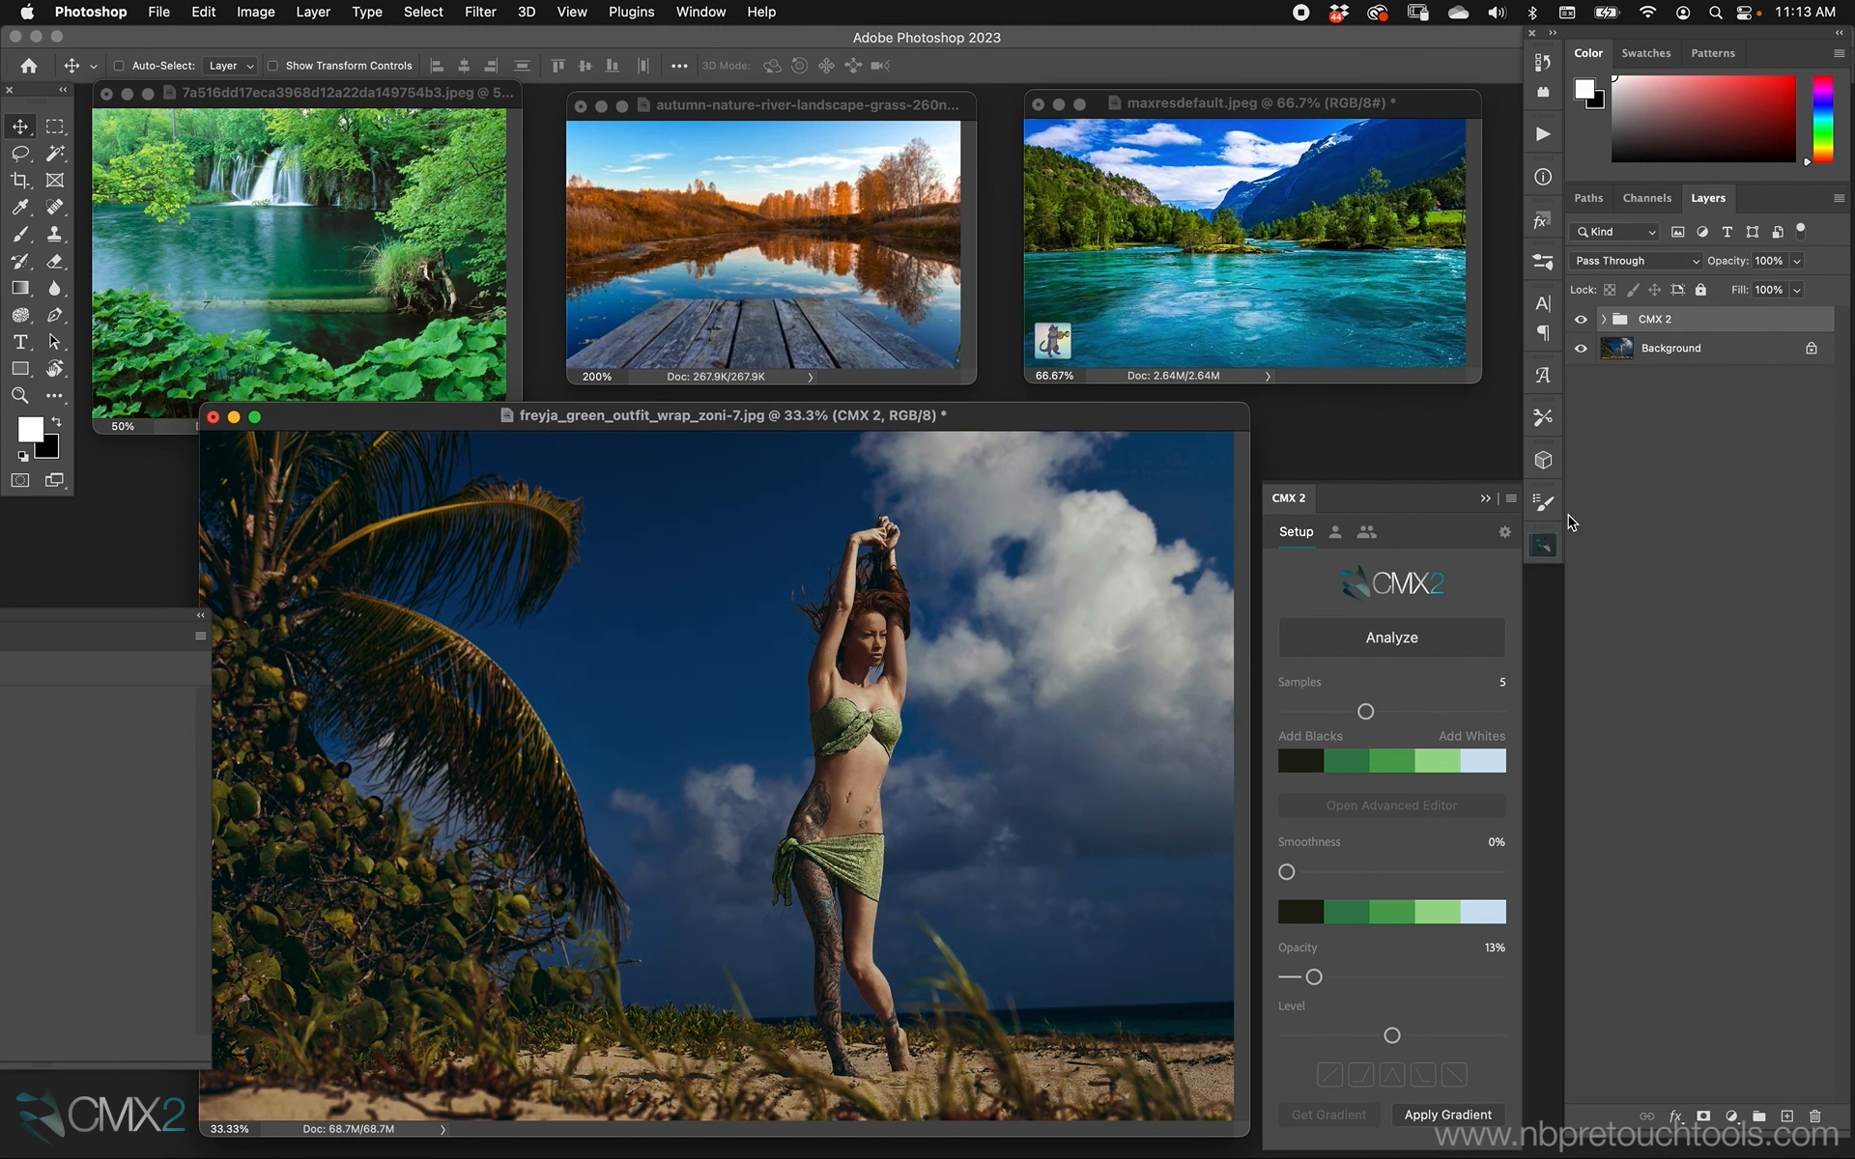
pyautogui.click(1379, 811)
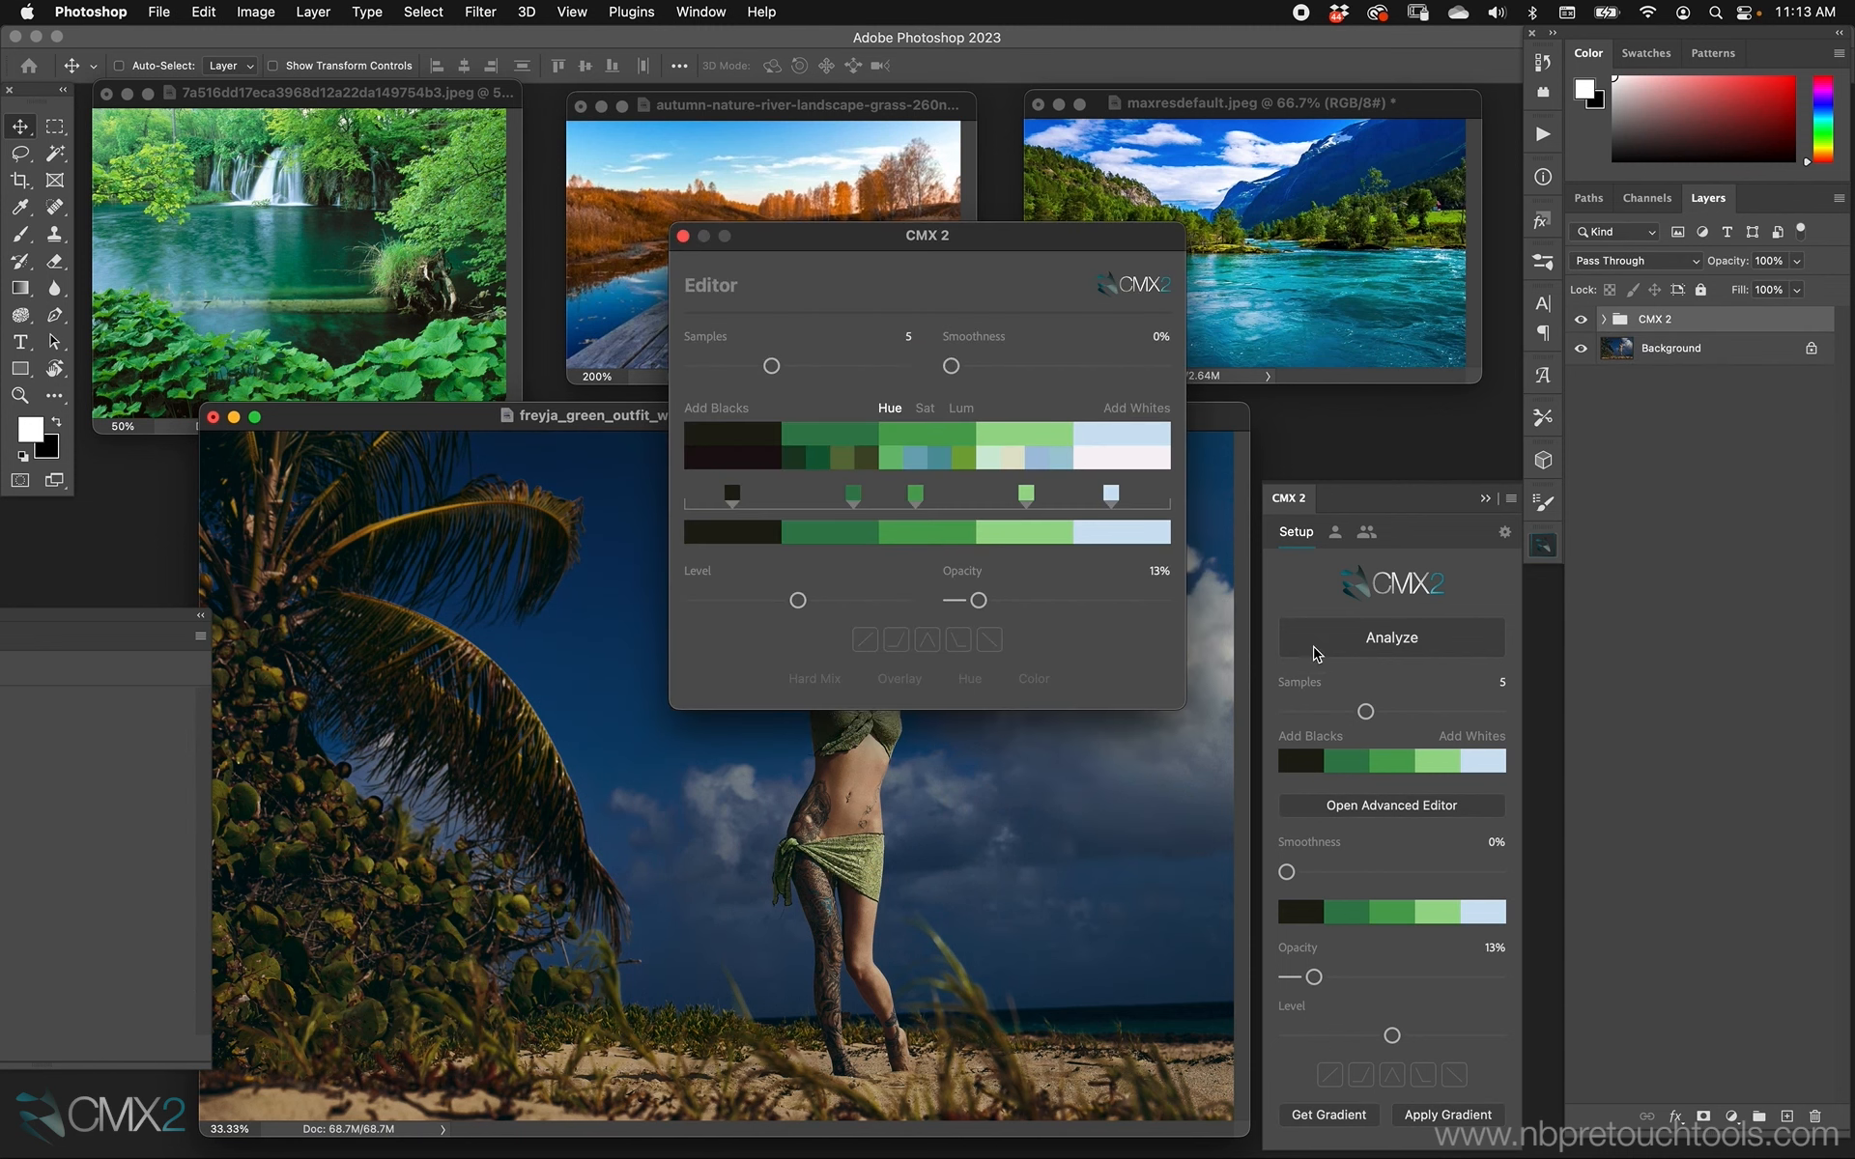
pyautogui.moveTo(1005, 235); pyautogui.dragTo(1170, 263)
pyautogui.moveTo(1143, 628); pyautogui.dragTo(1258, 628)
pyautogui.moveTo(1190, 280); pyautogui.dragTo(1373, 393)
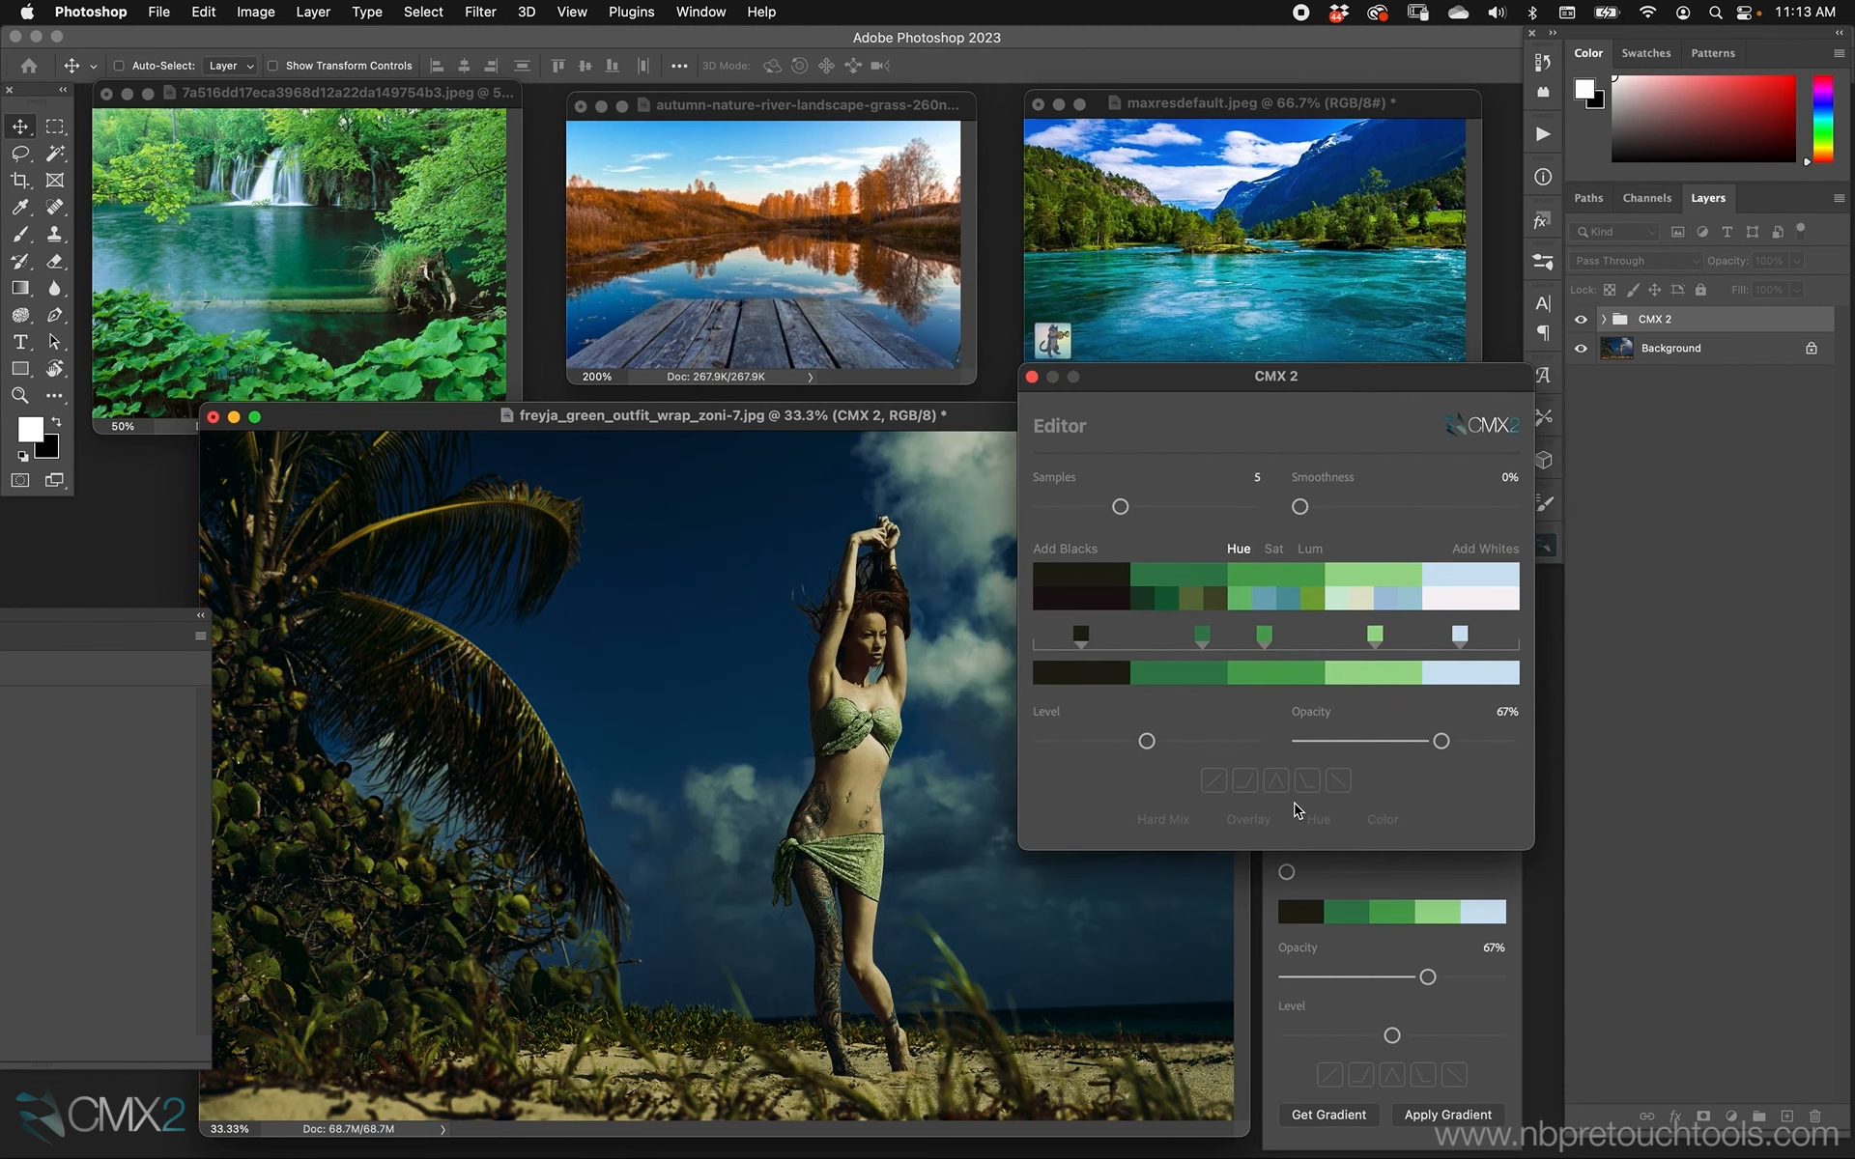
# Set the gradient's blend mode to Overlay, its opacity to 75% and its smoothness to 63%.
pyautogui.click(1248, 820)
pyautogui.moveTo(1456, 741); pyautogui.dragTo(1459, 741)
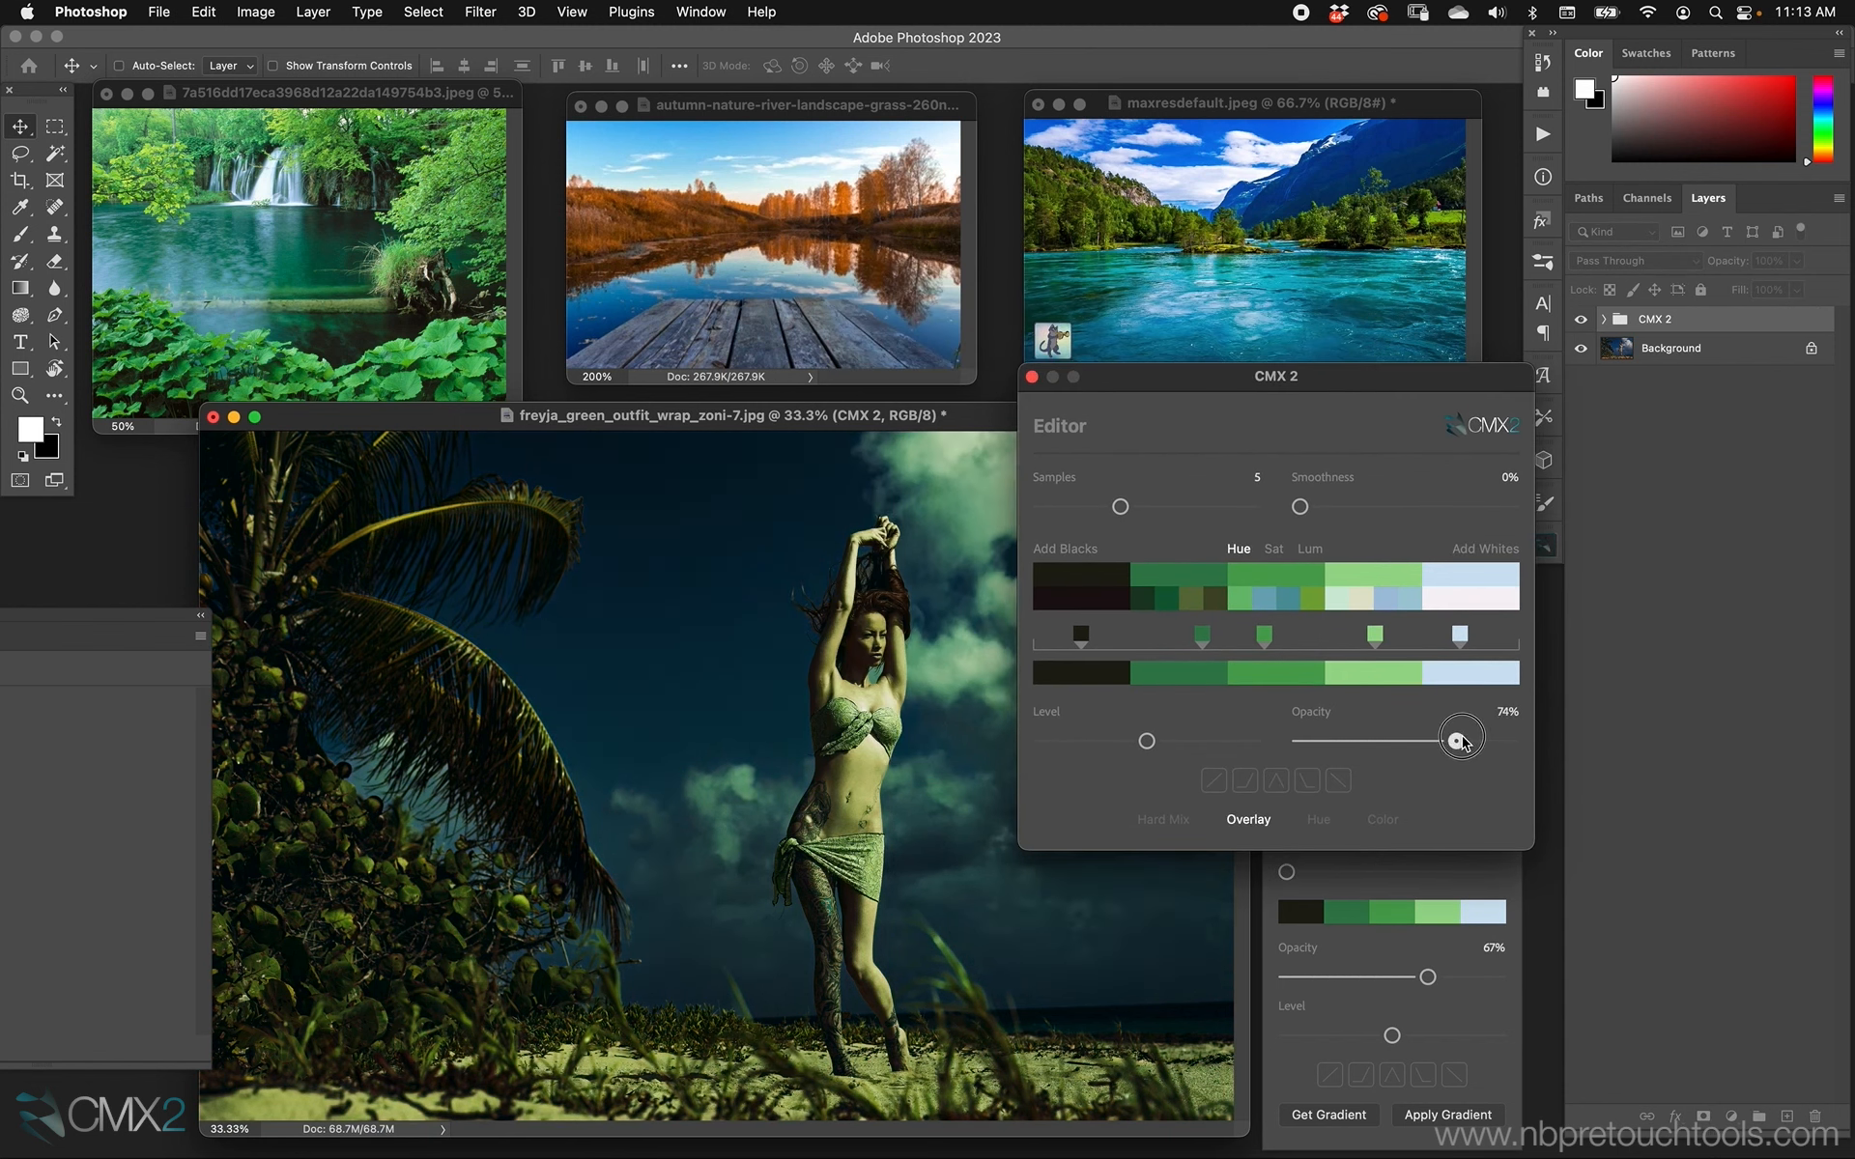
pyautogui.moveTo(1300, 506); pyautogui.dragTo(1435, 508)
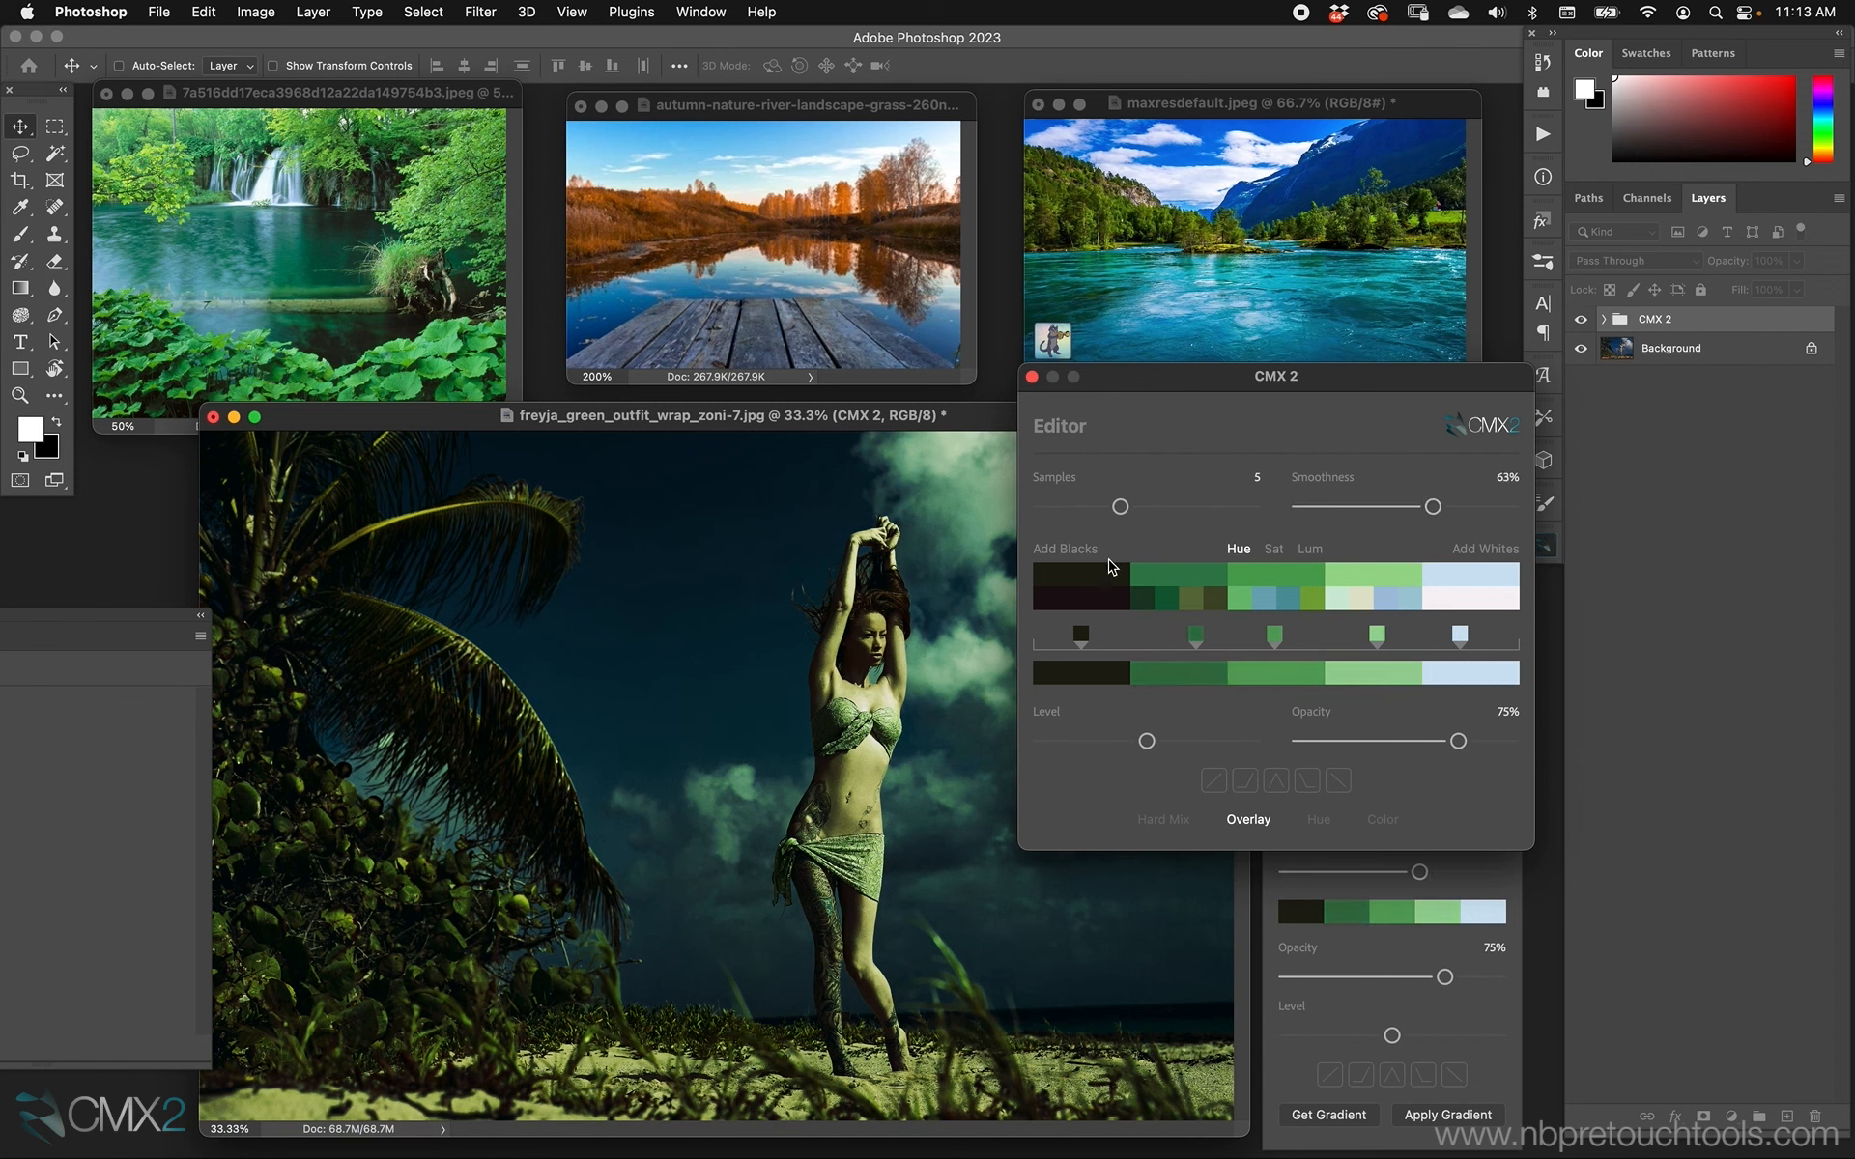
# Lighten the palette's first dark color and shift the light green fourth color's hue toward mint.
pyautogui.click(1310, 548)
pyautogui.moveTo(1088, 578); pyautogui.dragTo(1123, 580)
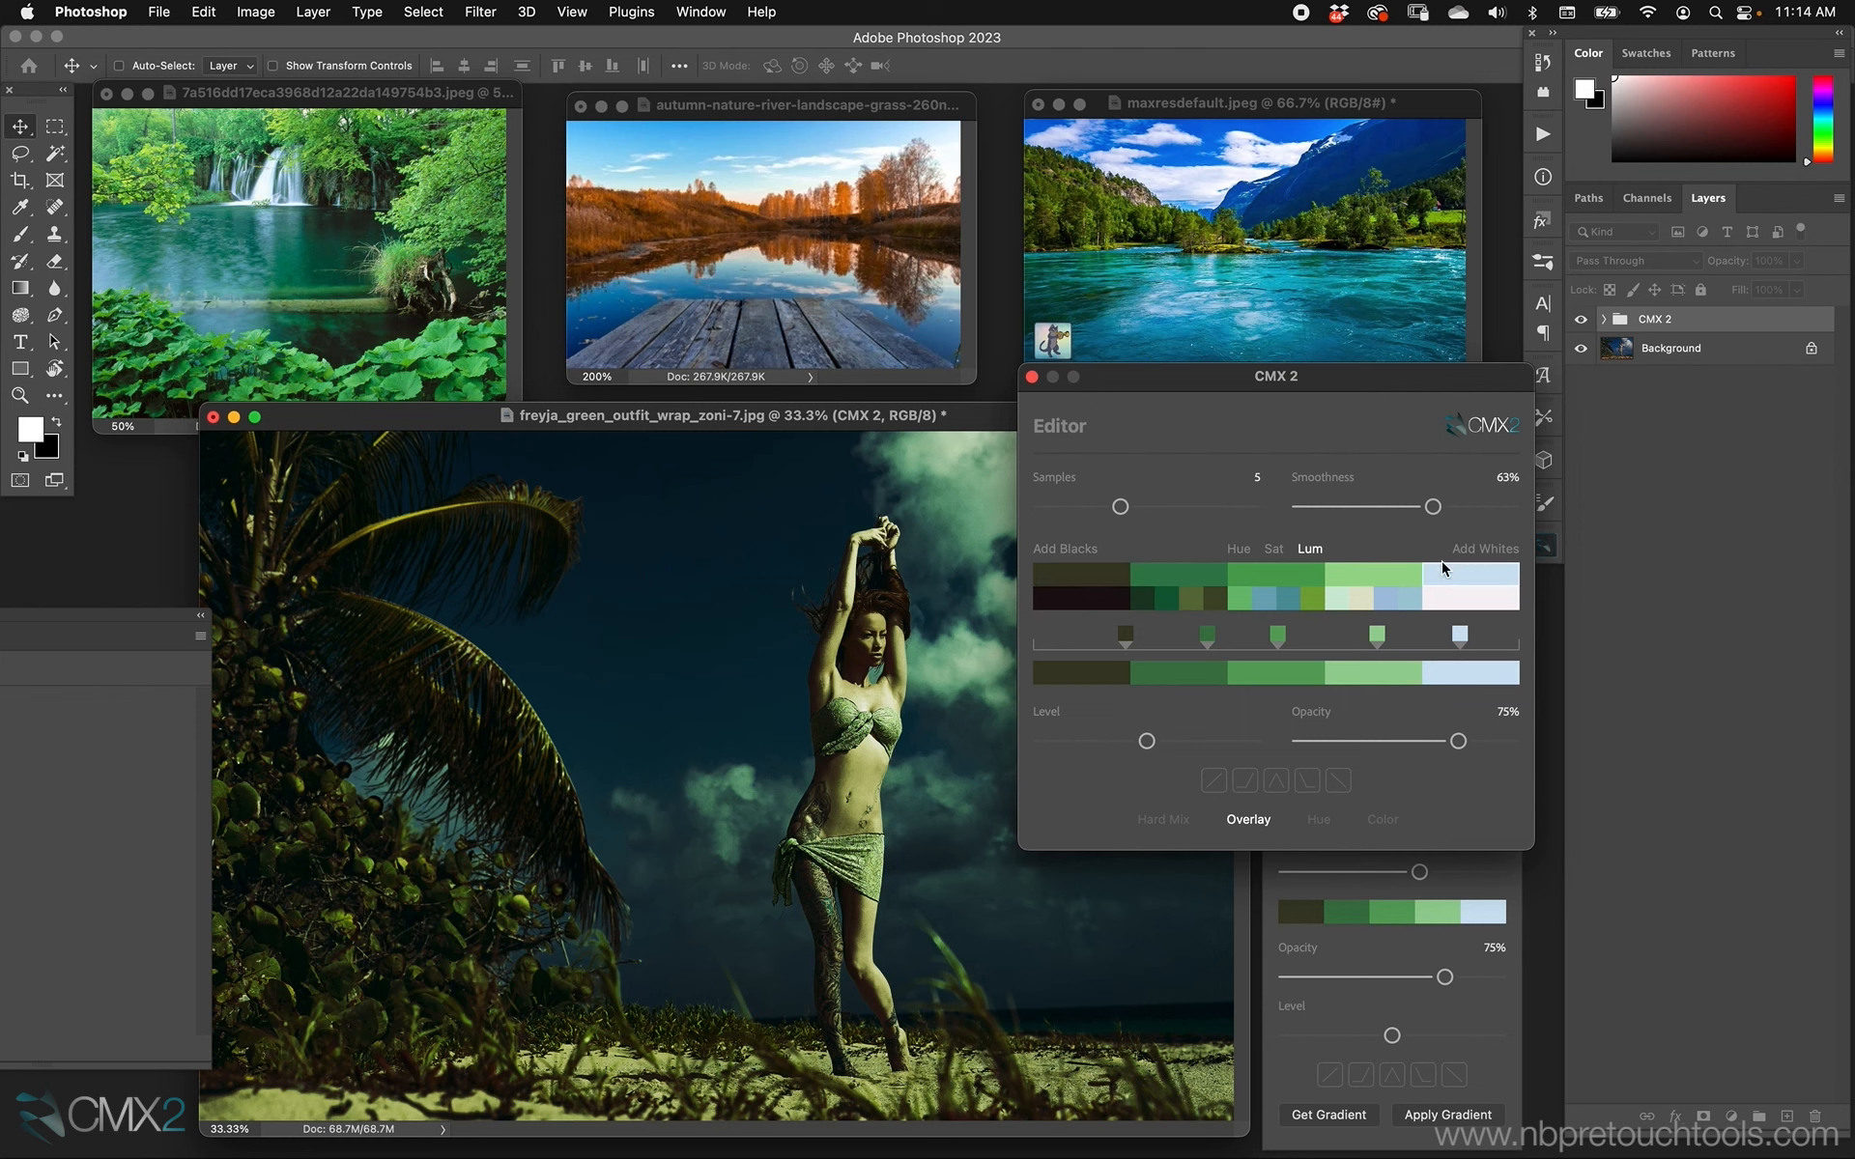
pyautogui.click(1238, 549)
pyautogui.moveTo(1375, 594); pyautogui.dragTo(1440, 585)
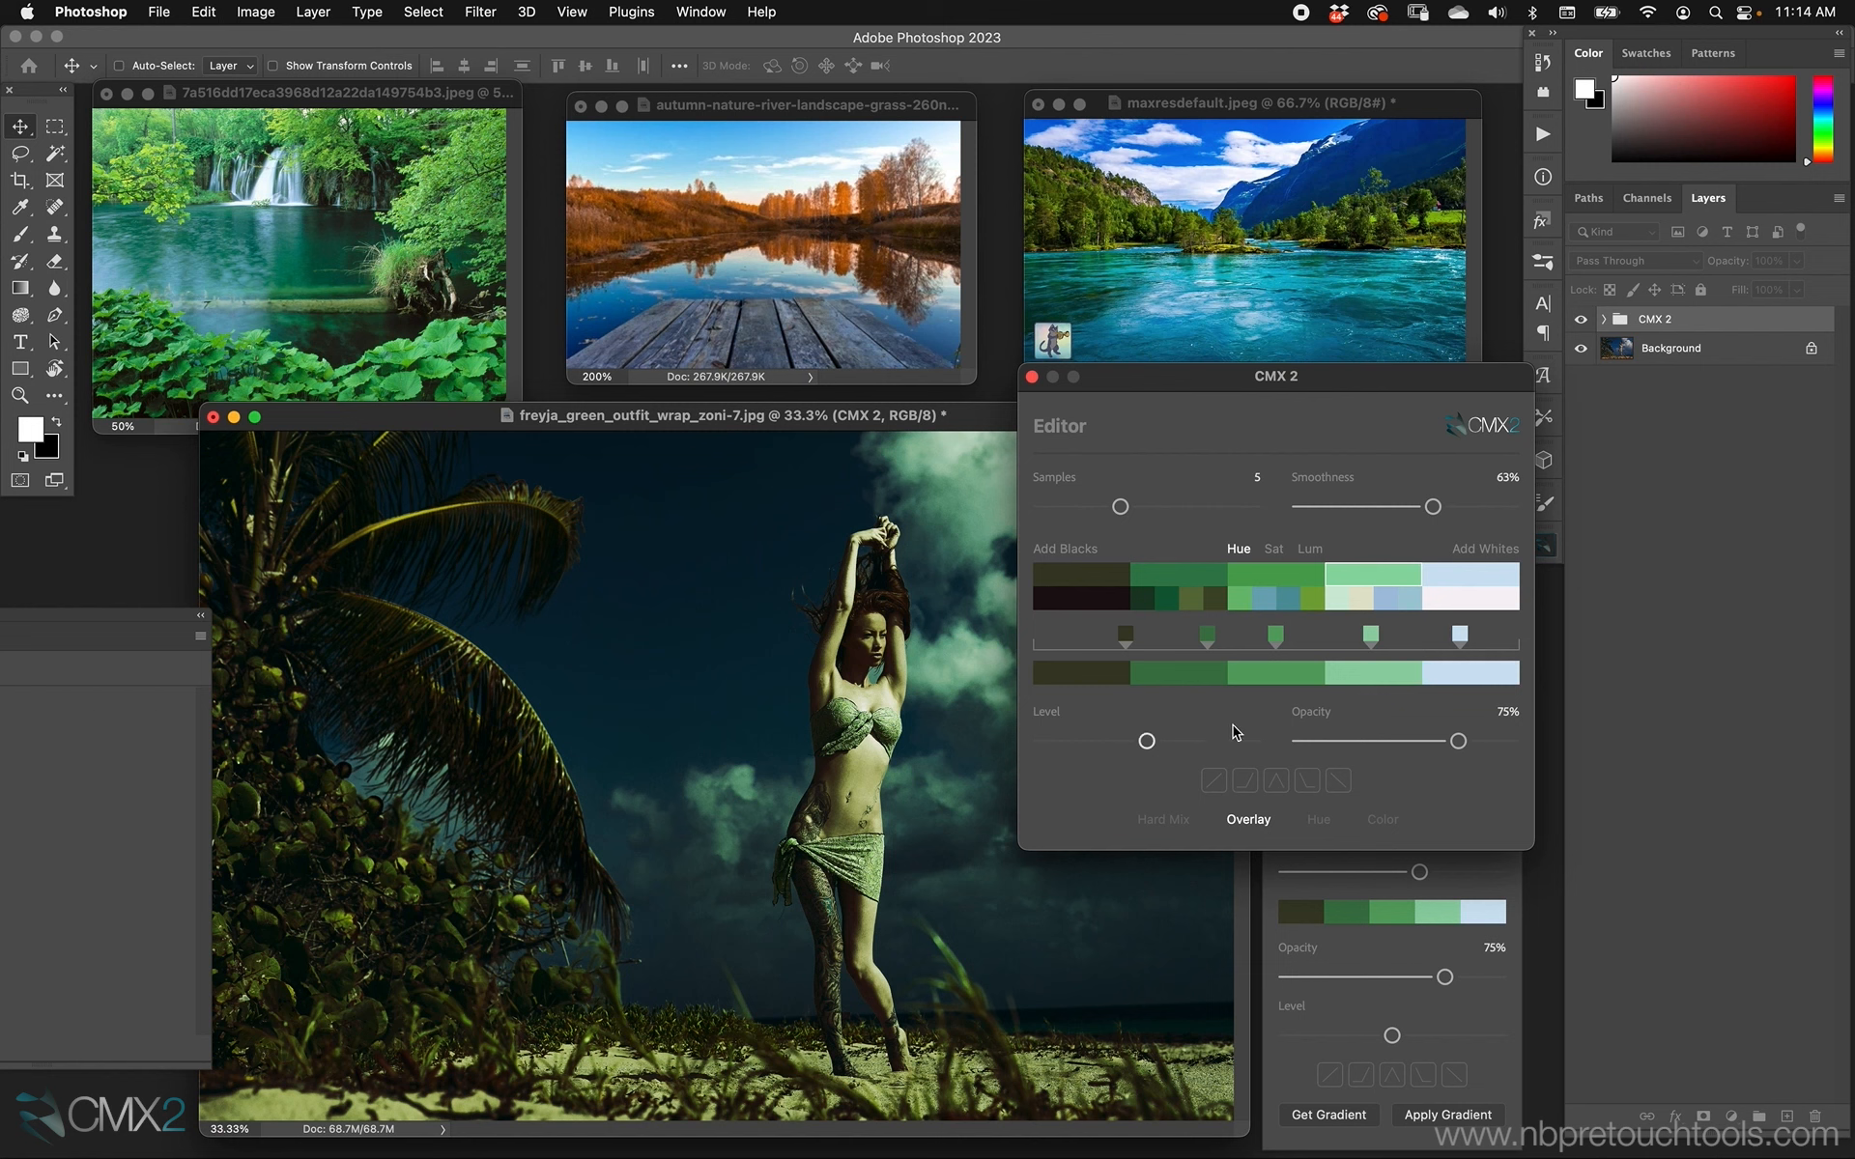
# Choose the first blend curve, raise the level, set the opacity to 59% and close the Editor.
pyautogui.click(1214, 780)
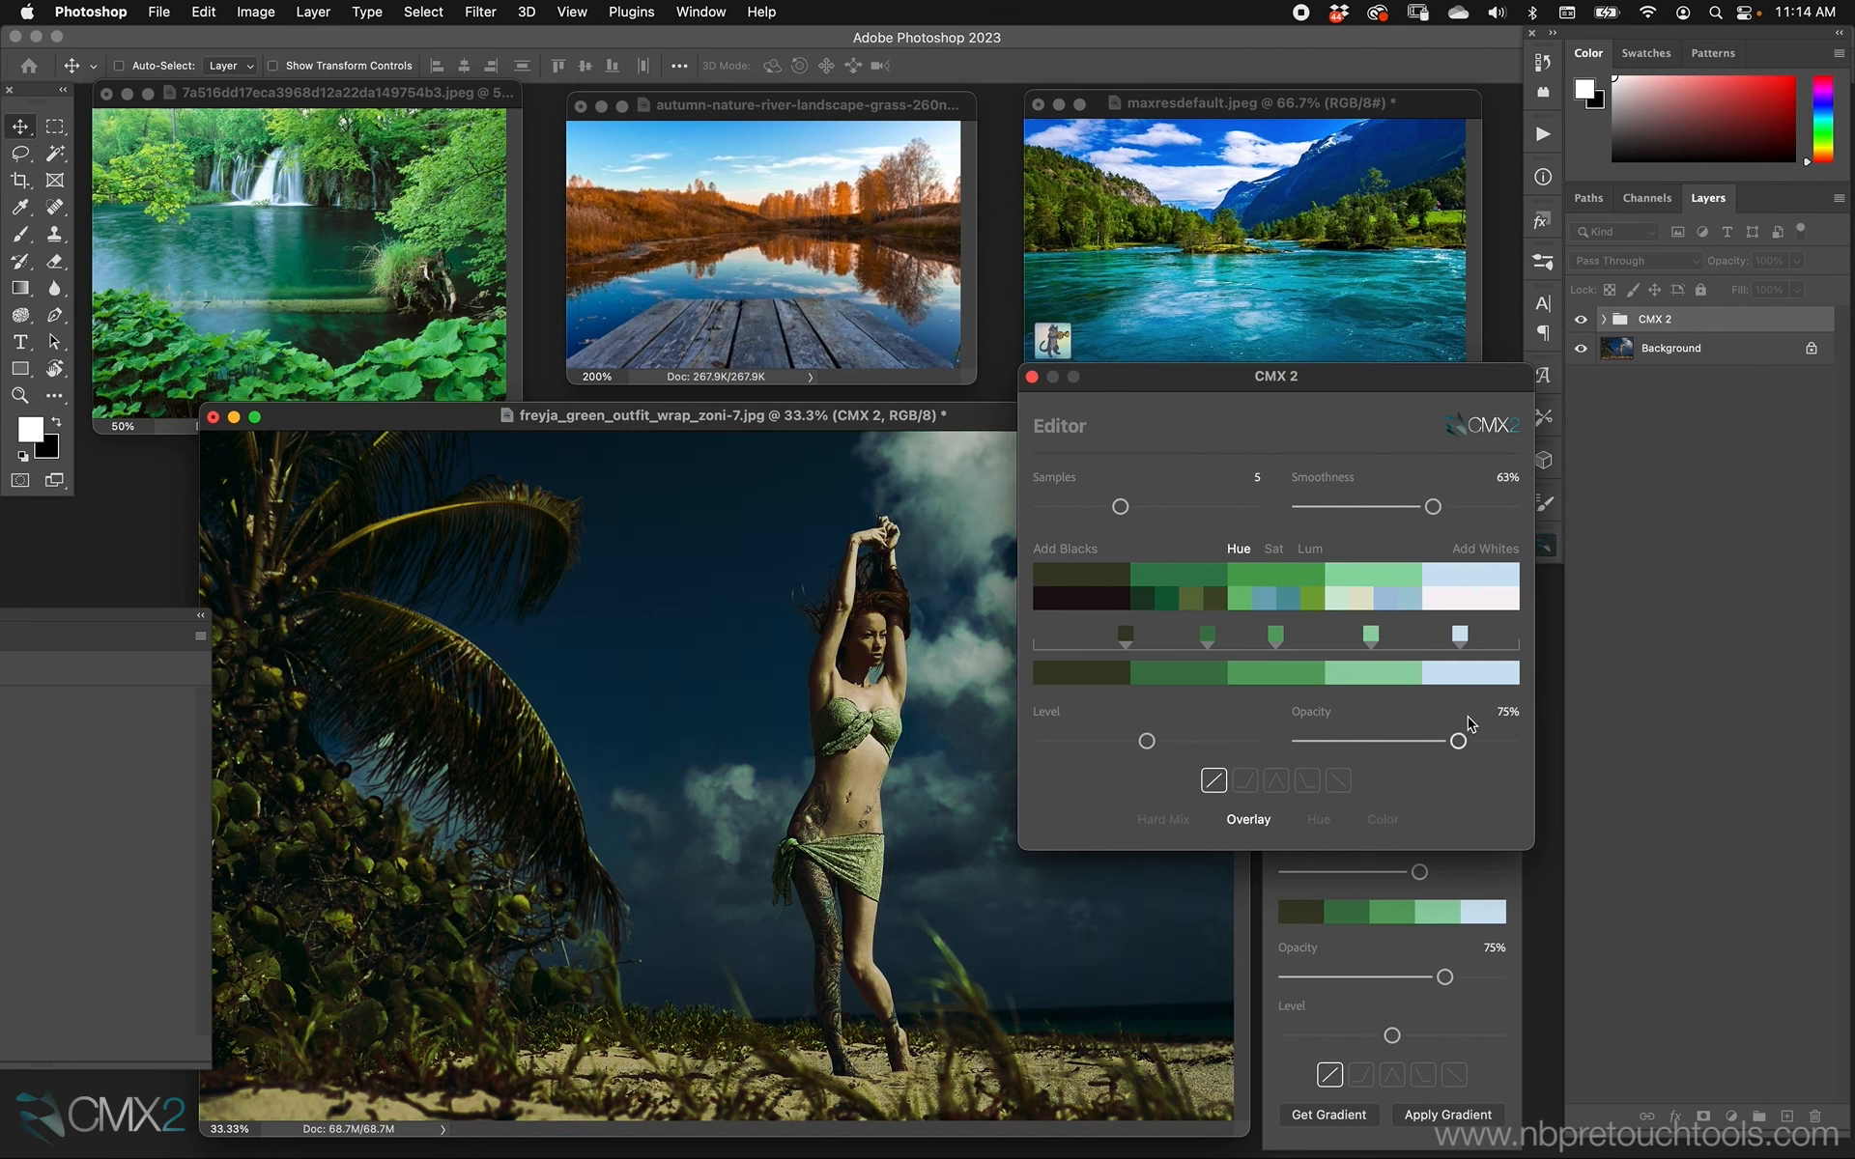
pyautogui.moveTo(1458, 741); pyautogui.dragTo(1433, 741)
pyautogui.moveTo(1148, 742); pyautogui.dragTo(1218, 741)
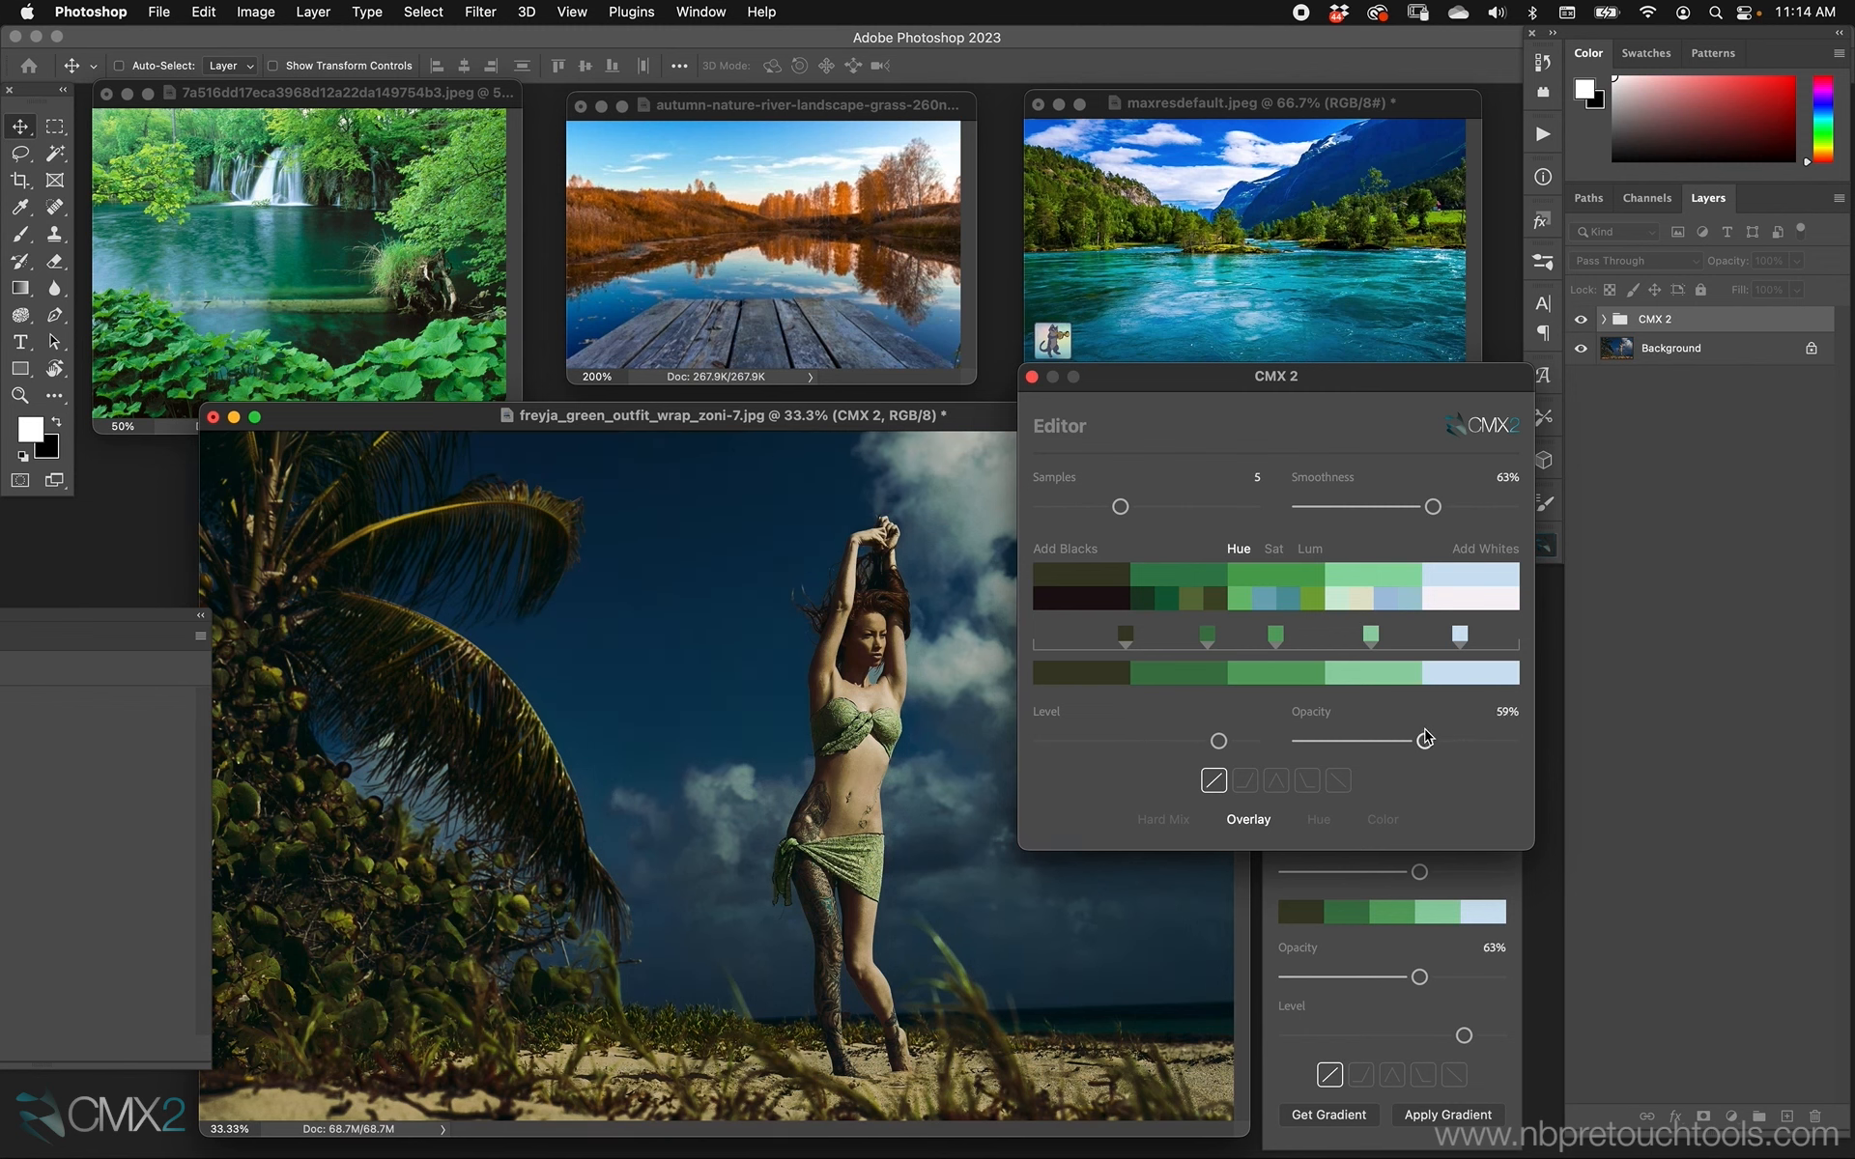
pyautogui.moveTo(1432, 745); pyautogui.dragTo(1425, 746)
pyautogui.click(1032, 376)
# Compare the portrait with and without the green grade and against the waterfall reference image.
pyautogui.click(1581, 321)
pyautogui.click(1581, 321)
pyautogui.click(419, 100)
pyautogui.click(832, 425)
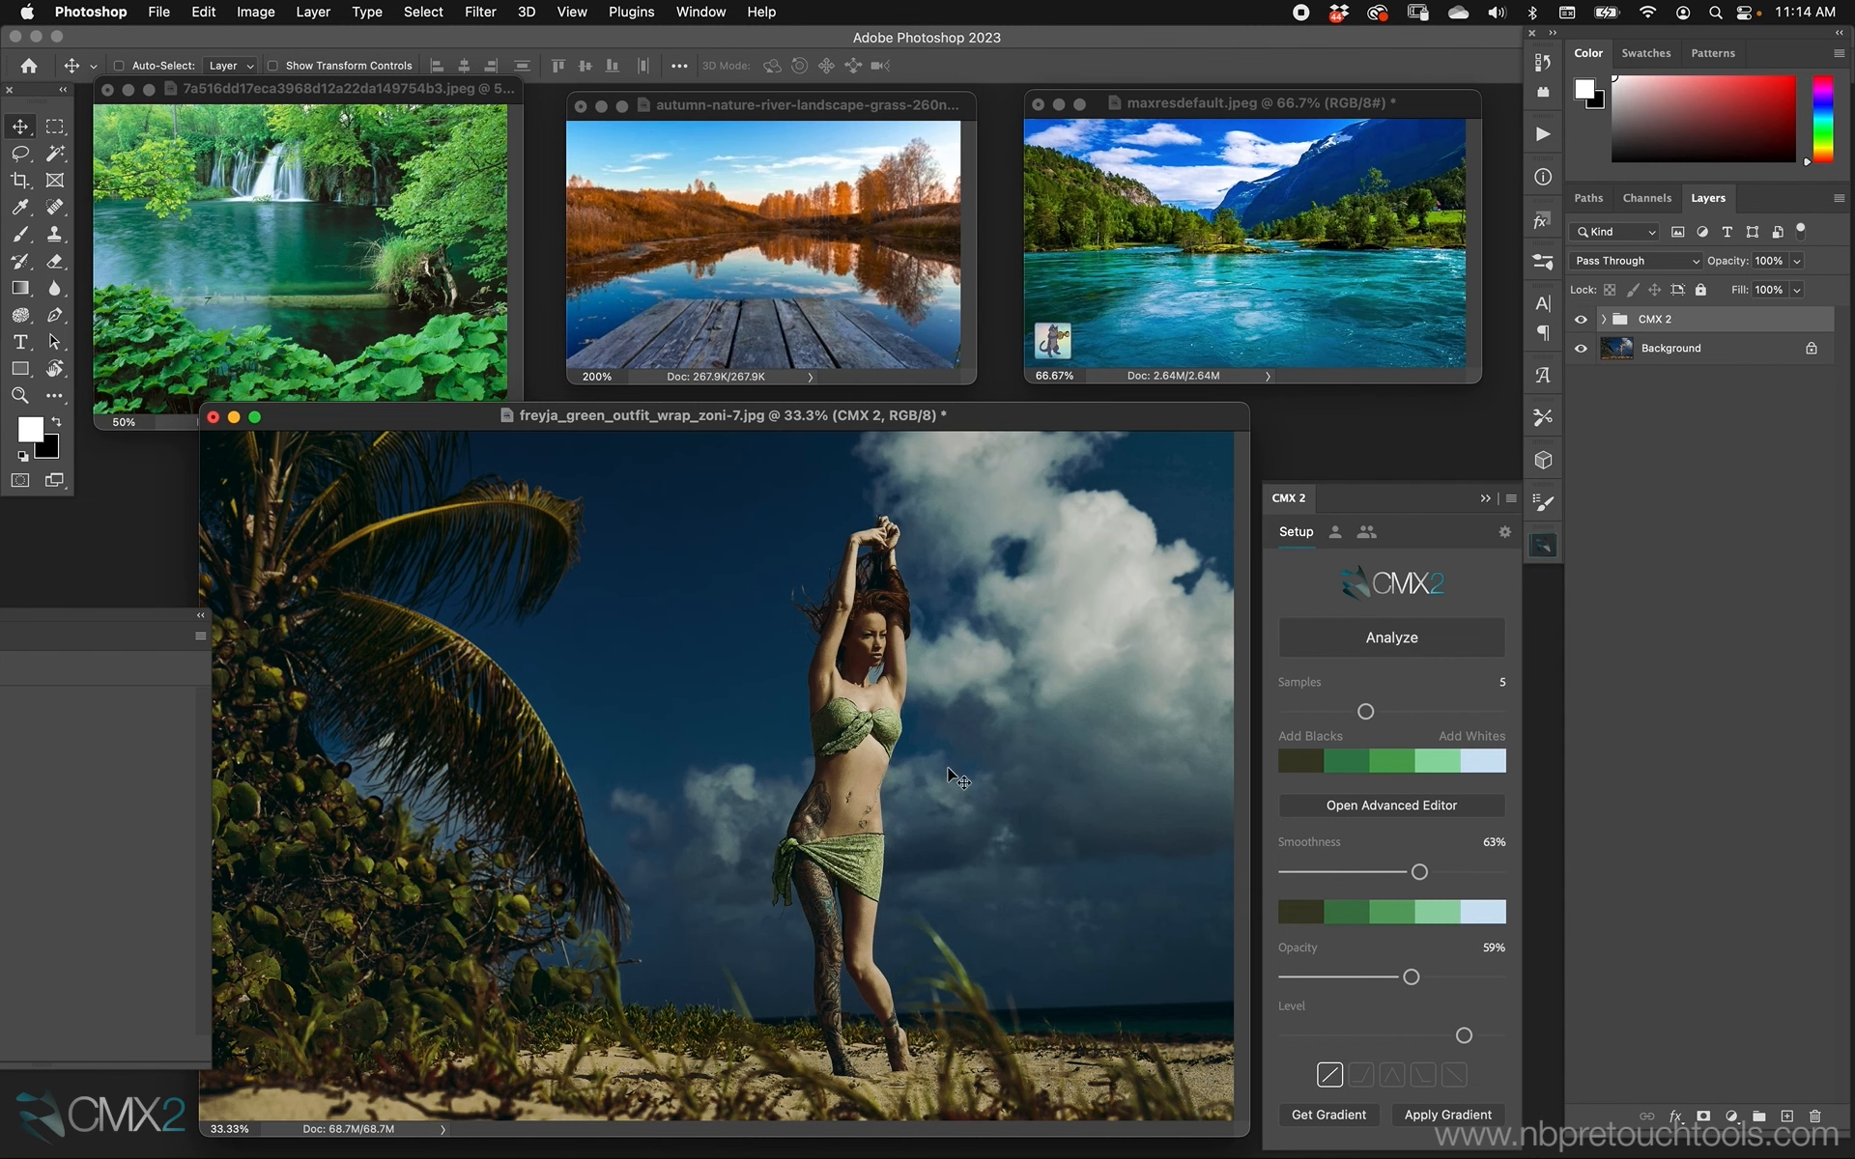
# Swap the palette's second color for the dark green alternative in the Advanced Editor, adjust its hue and close the Editor.
pyautogui.click(1369, 807)
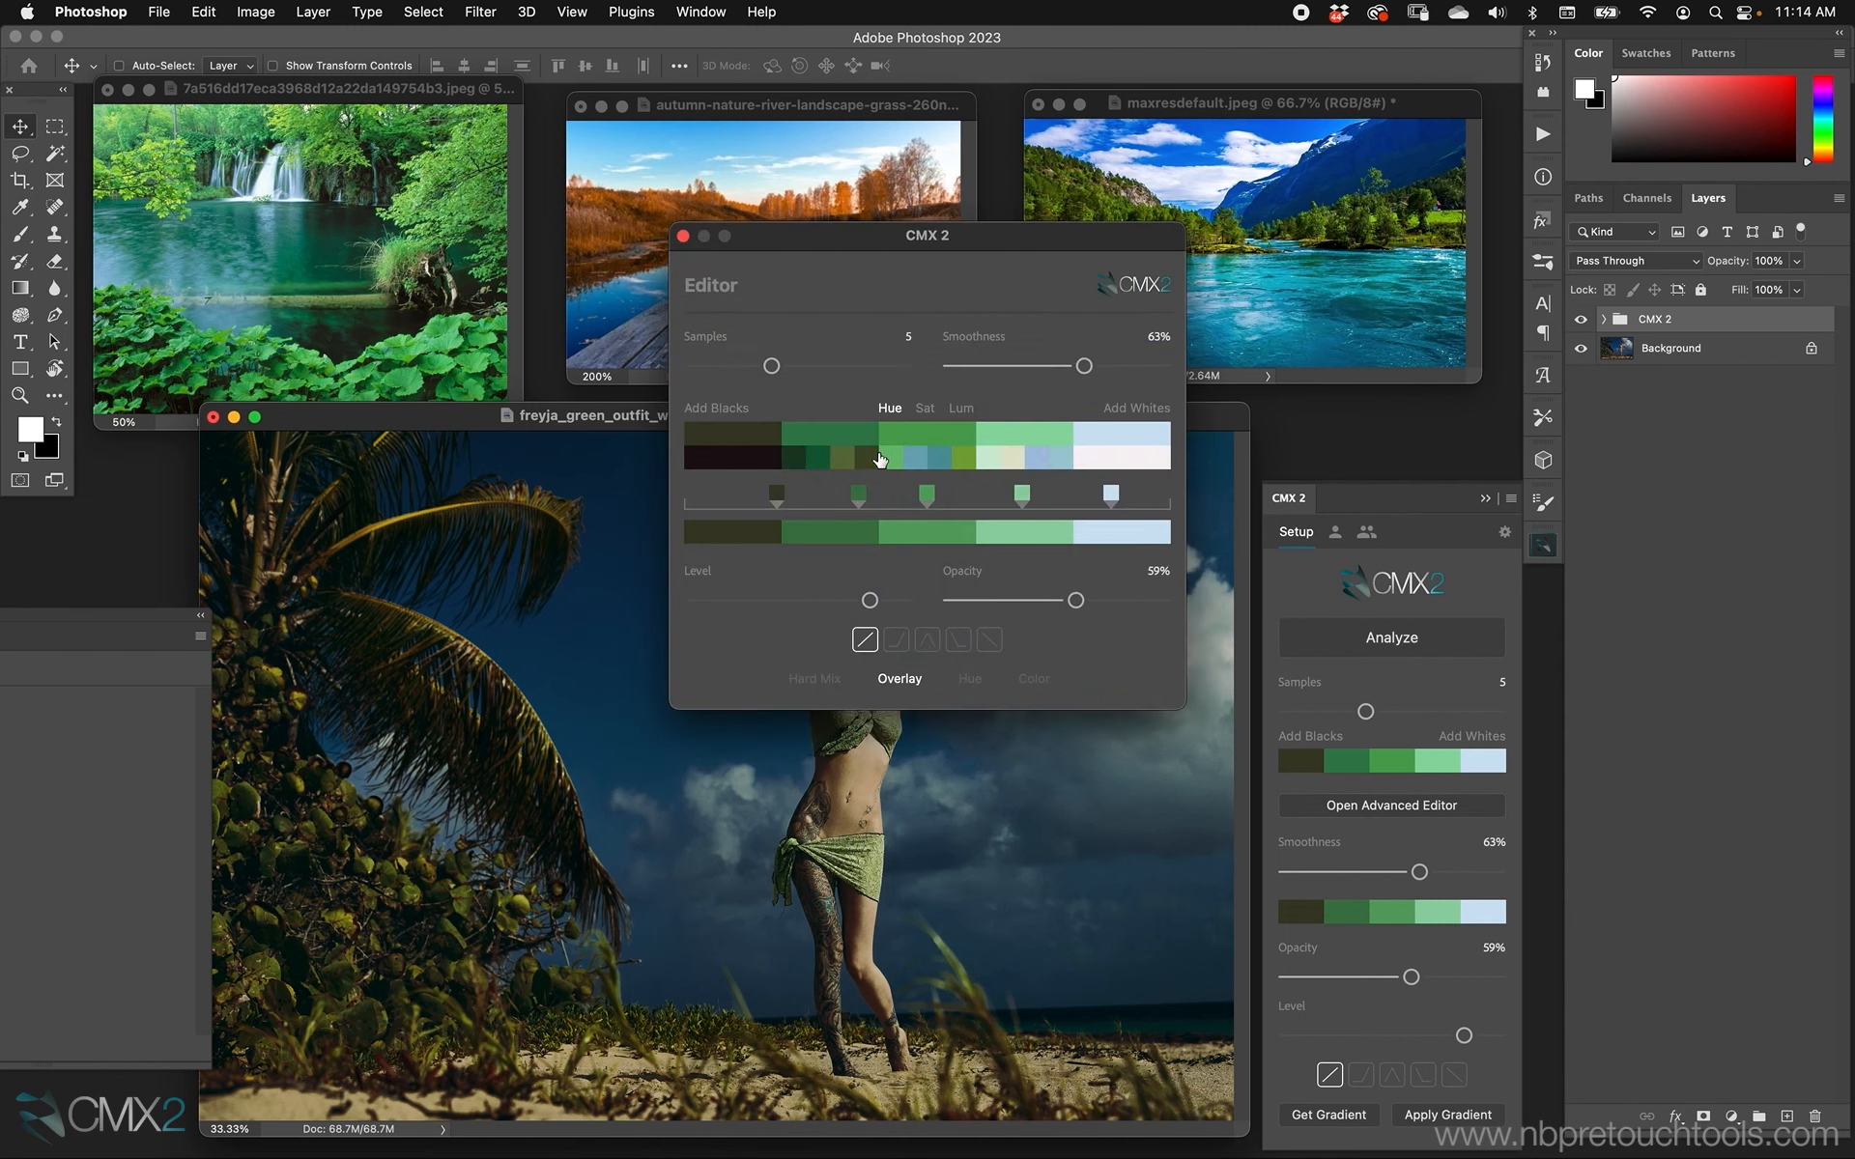
pyautogui.click(819, 461)
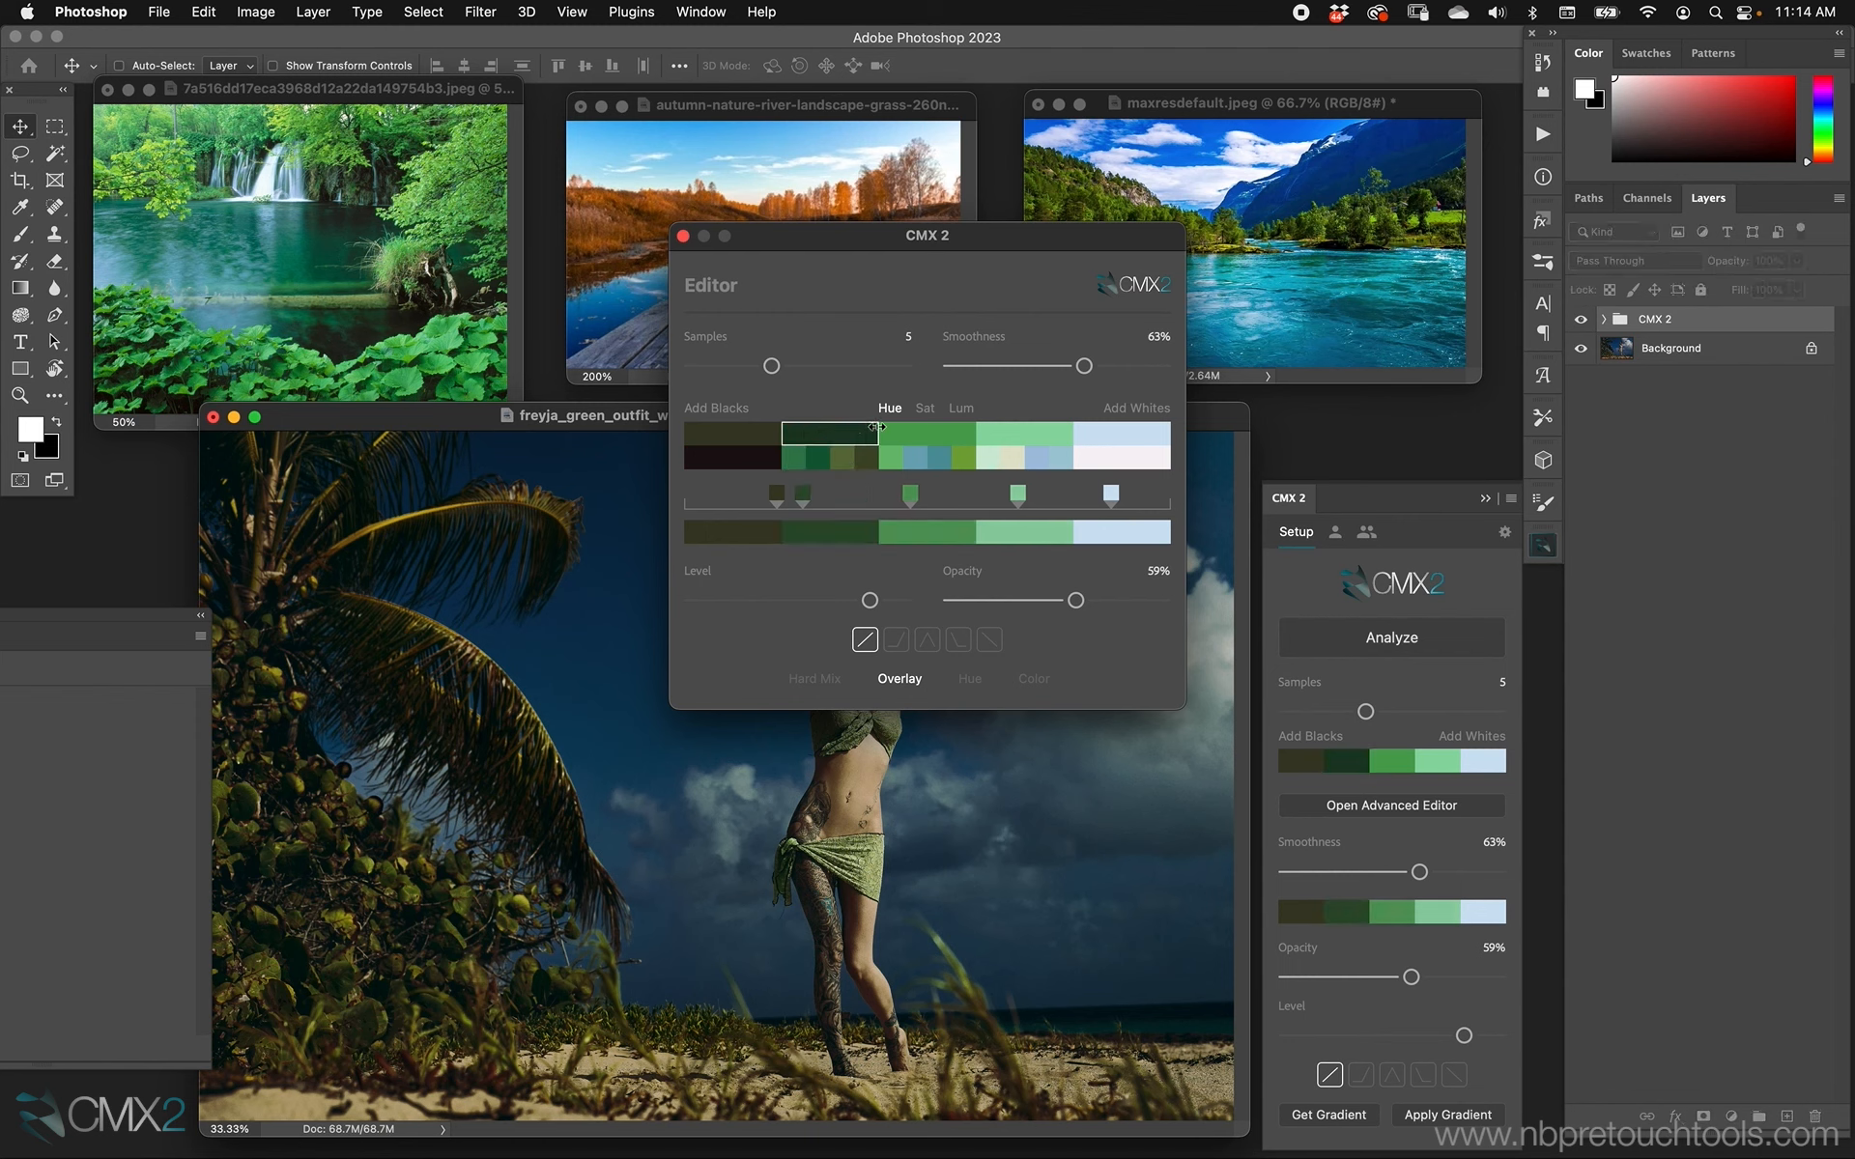
pyautogui.moveTo(974, 428); pyautogui.dragTo(978, 428)
pyautogui.moveTo(845, 432)
pyautogui.mouseDown()
pyautogui.moveTo(958, 423)
pyautogui.moveTo(773, 450)
pyautogui.moveTo(837, 434)
pyautogui.moveTo(800, 437)
pyautogui.mouseUp()
pyautogui.click(683, 236)
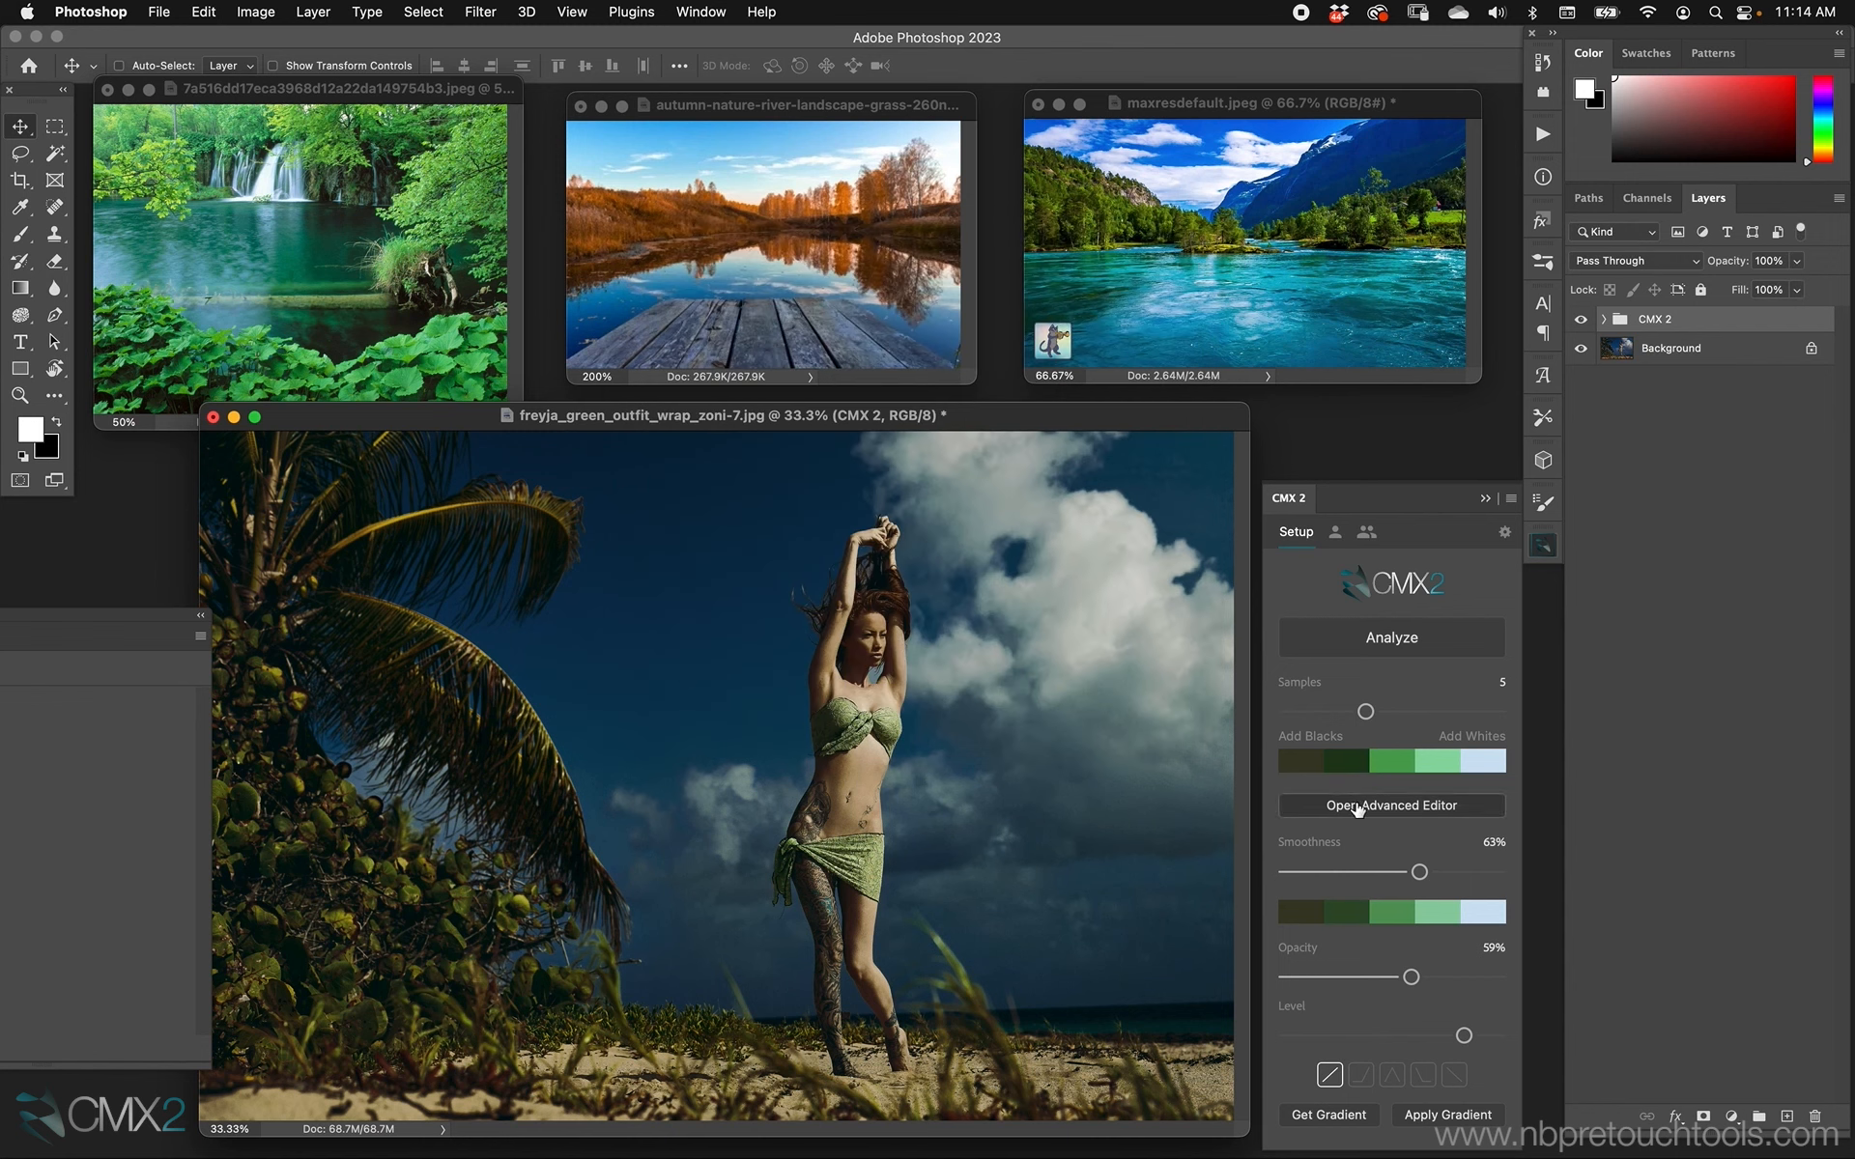